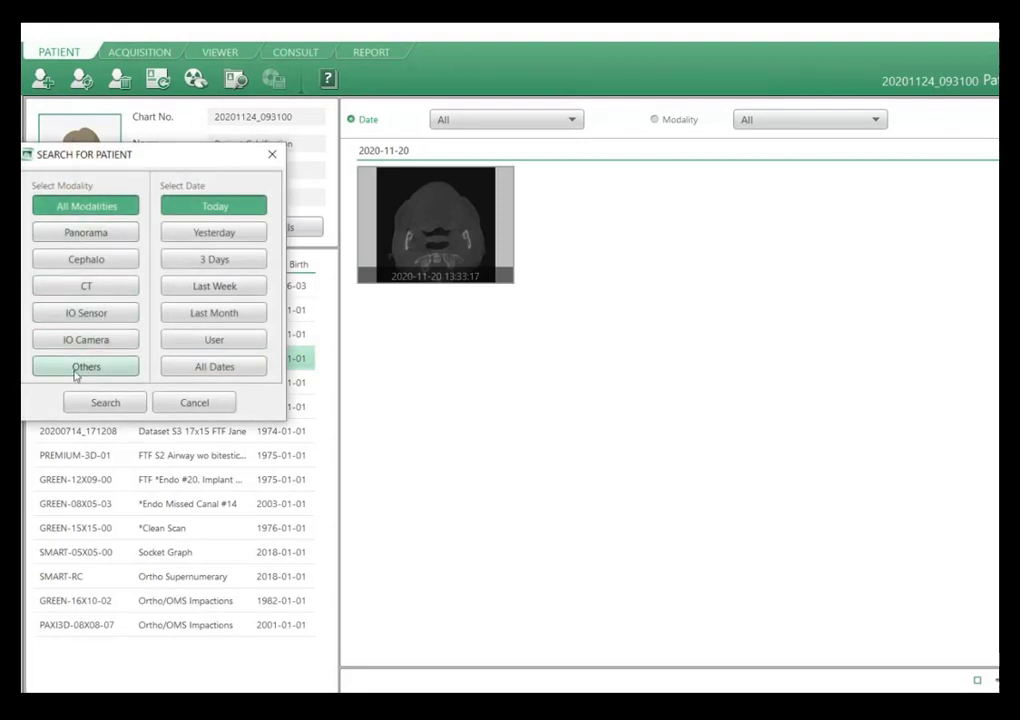
Search for patients across all modalities and all dates, and look through the resulting patient list.
click(207, 368)
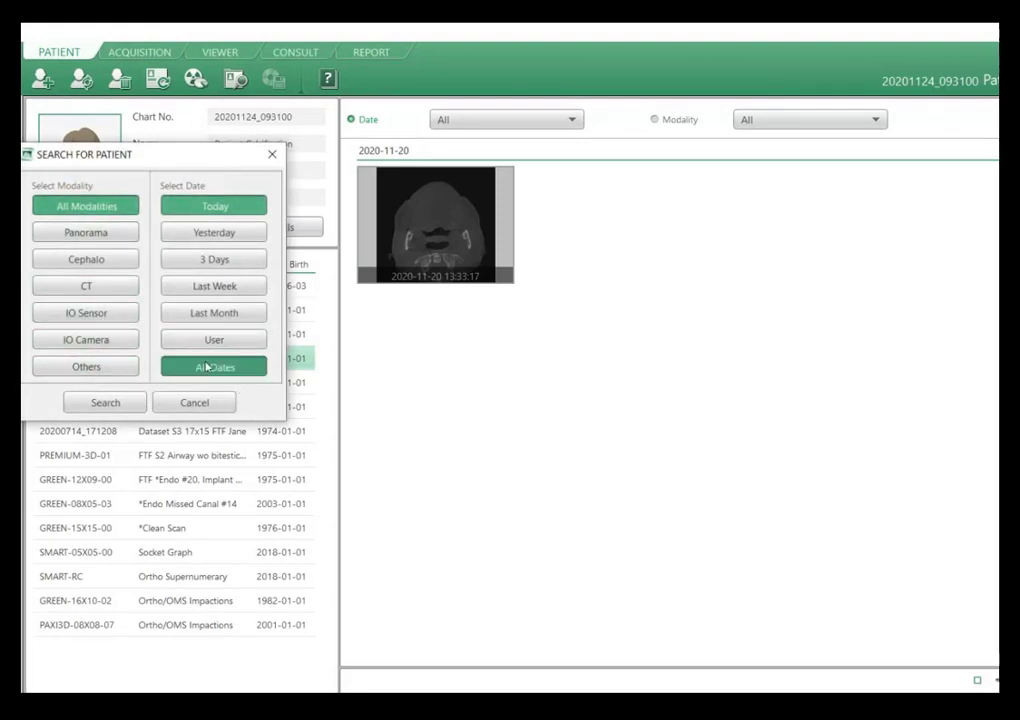
click(105, 402)
scroll(266, 370, down, 4)
scroll(255, 400, up, 2)
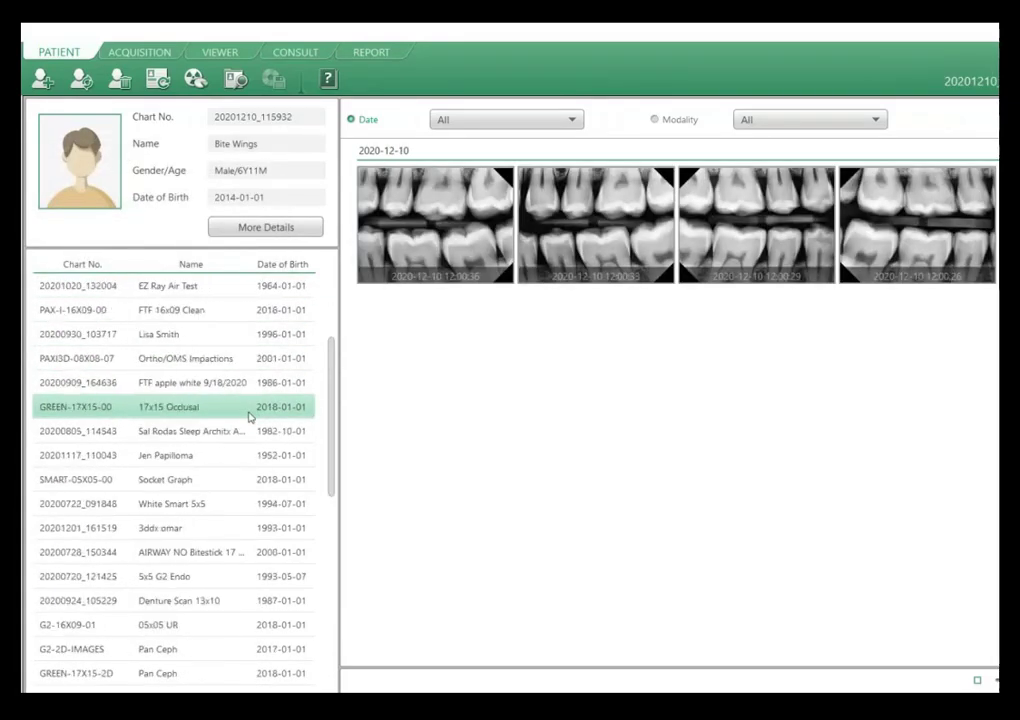
scroll(250, 417, up, 2)
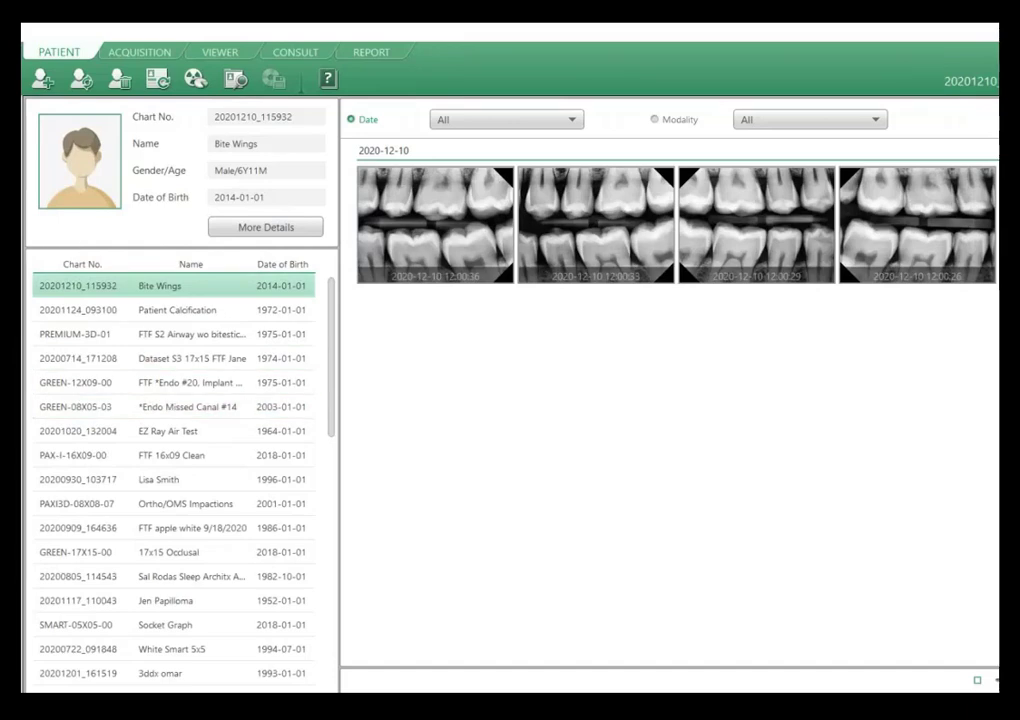
Hide the displayed patient information, return to the recent patients list, and look through the first patient's images.
click(158, 79)
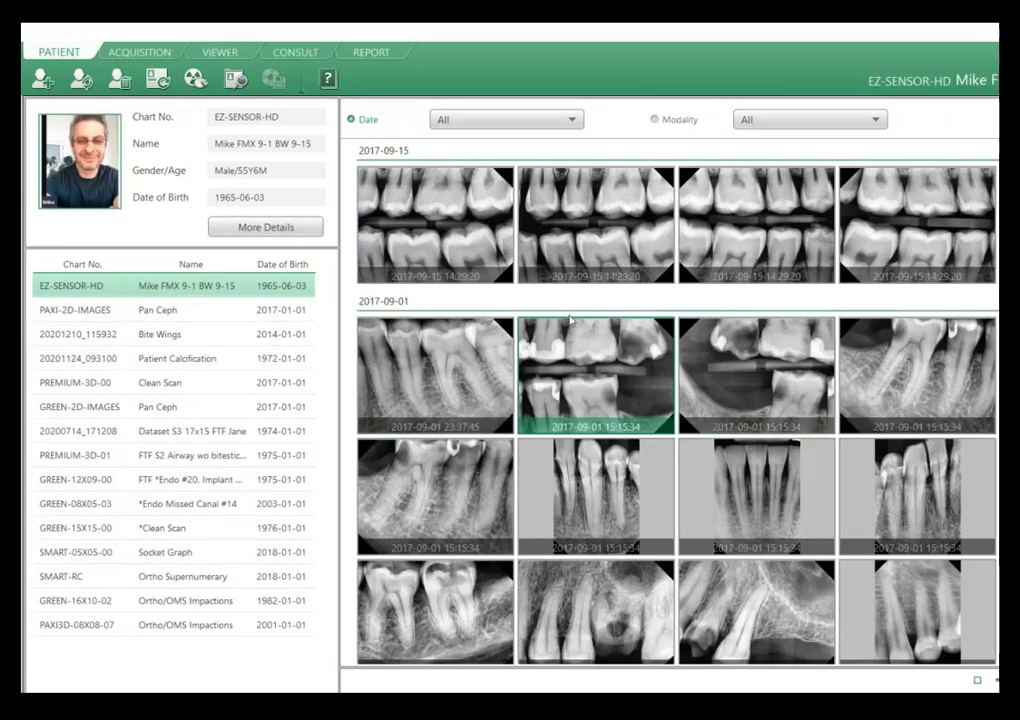
scroll(805, 387, down, 3)
scroll(790, 400, up, 3)
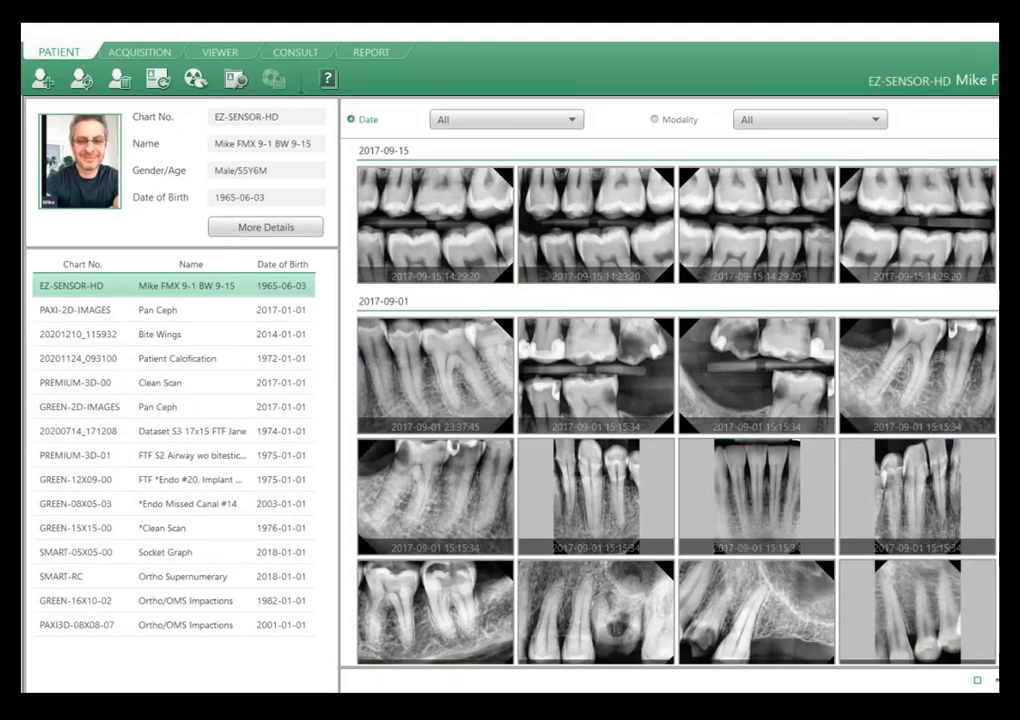
Examine the Add Patient form, highlighting its chart number, and close it without adding a patient.
click(40, 78)
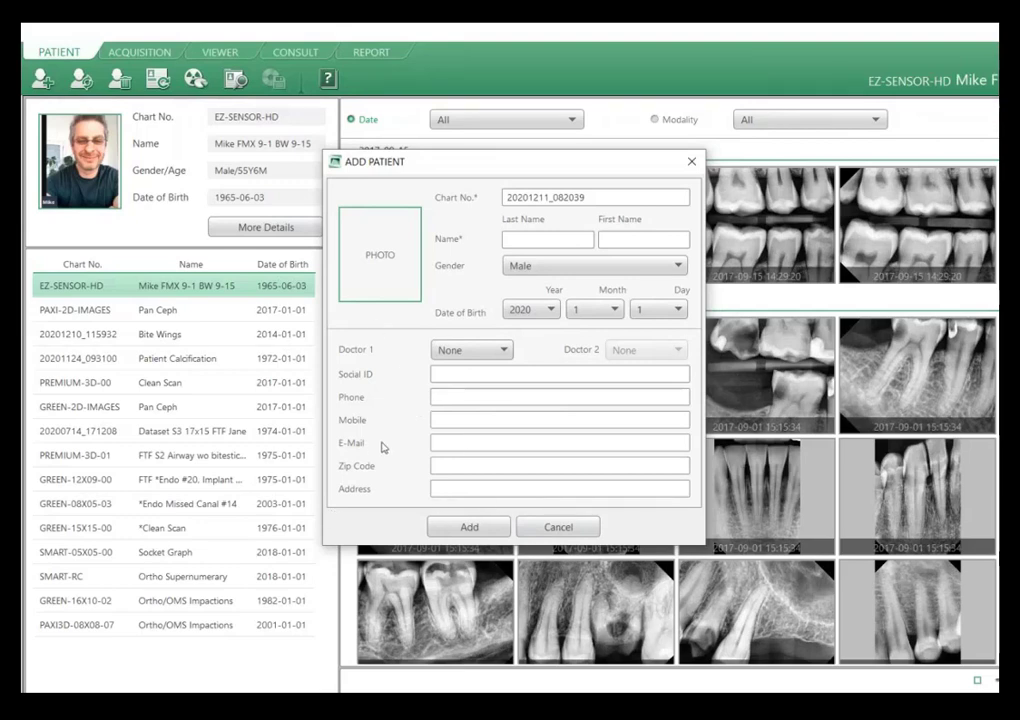
drag(616, 199, 504, 202)
click(613, 194)
drag(633, 200, 458, 191)
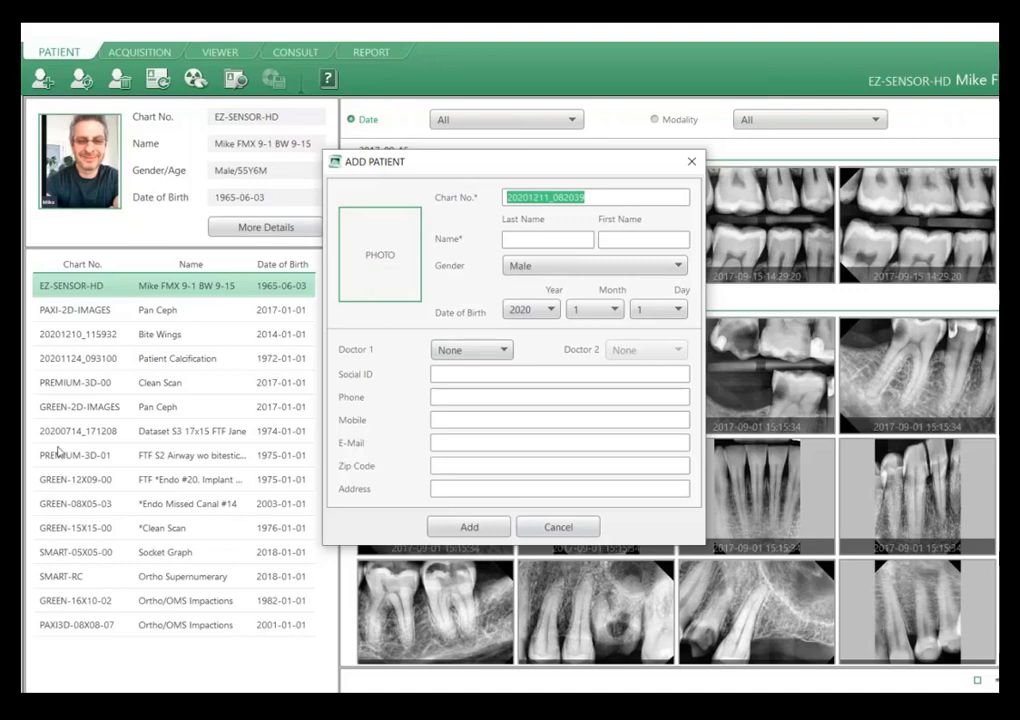
mouse_move(388, 272)
click(557, 529)
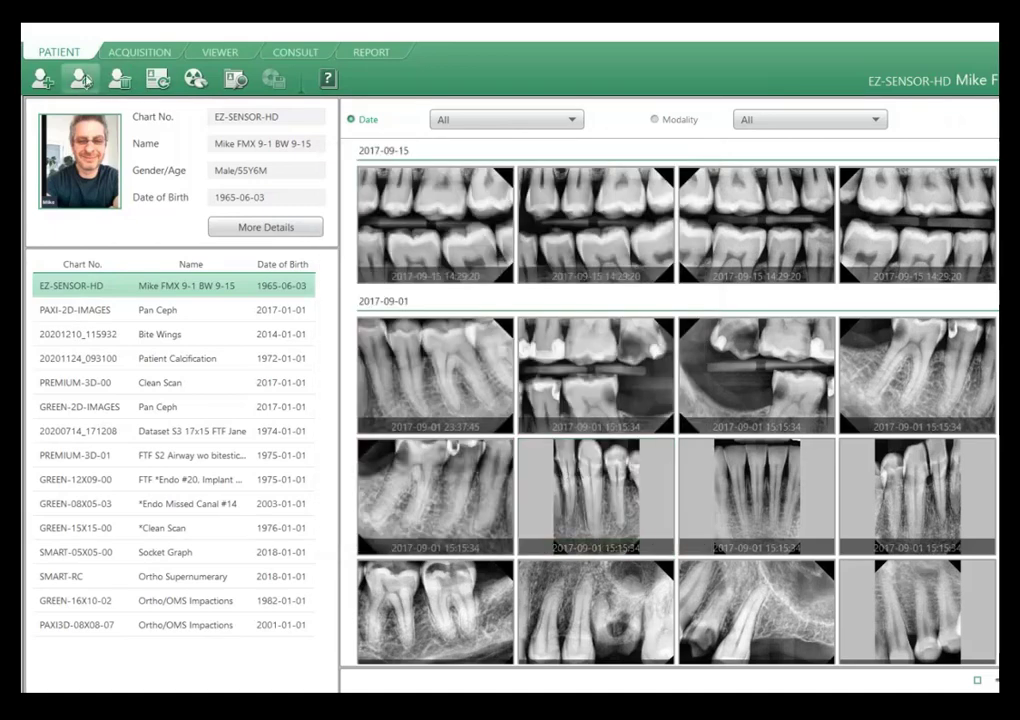
Examine the Modify Patient and Delete Patient dialogs for the selected patient, cancelling both without changes.
click(82, 78)
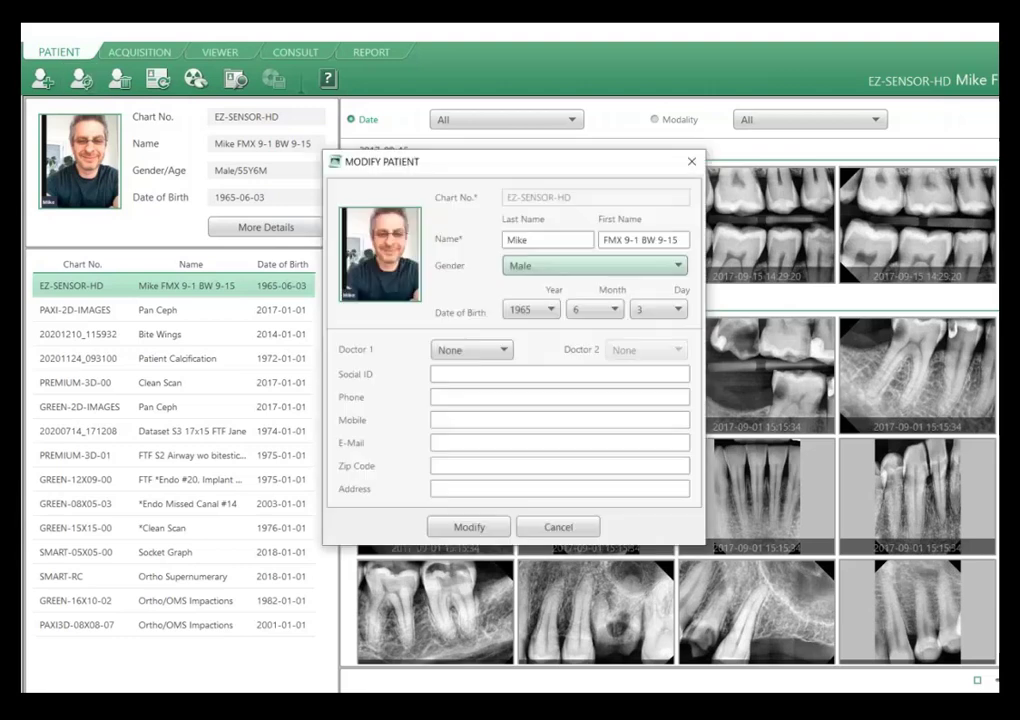
click(688, 166)
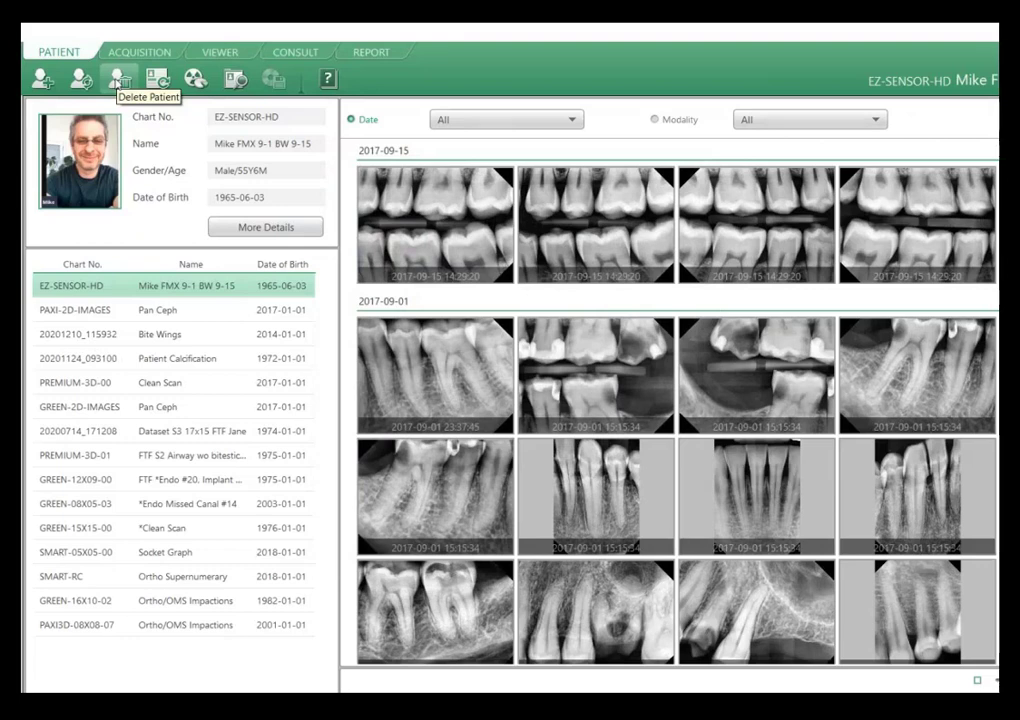
click(117, 80)
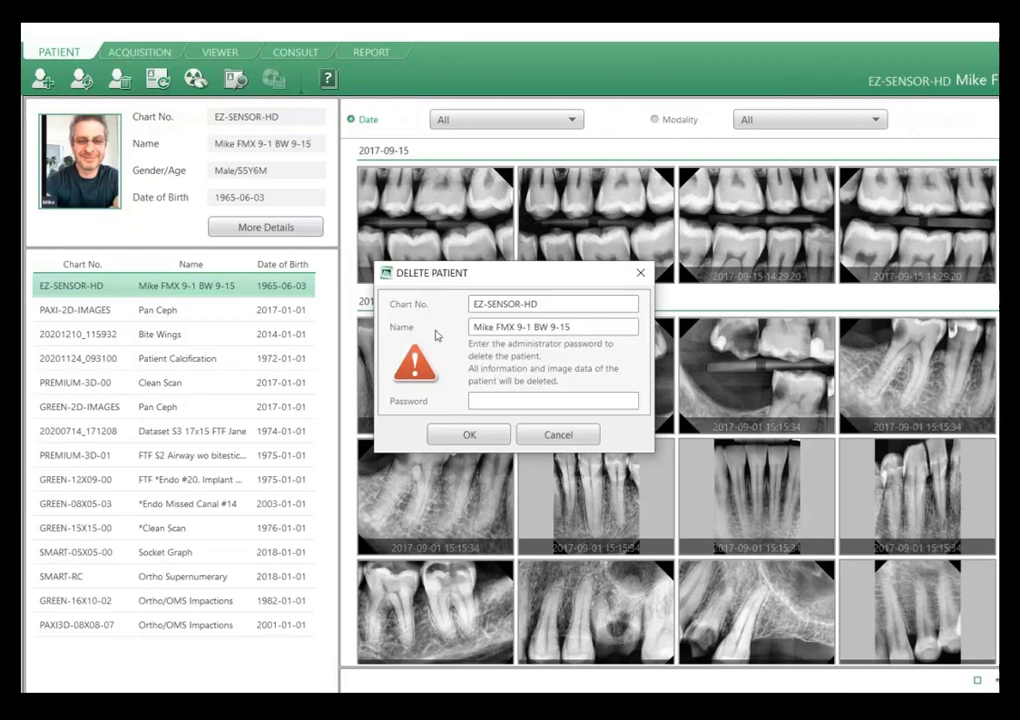
click(558, 435)
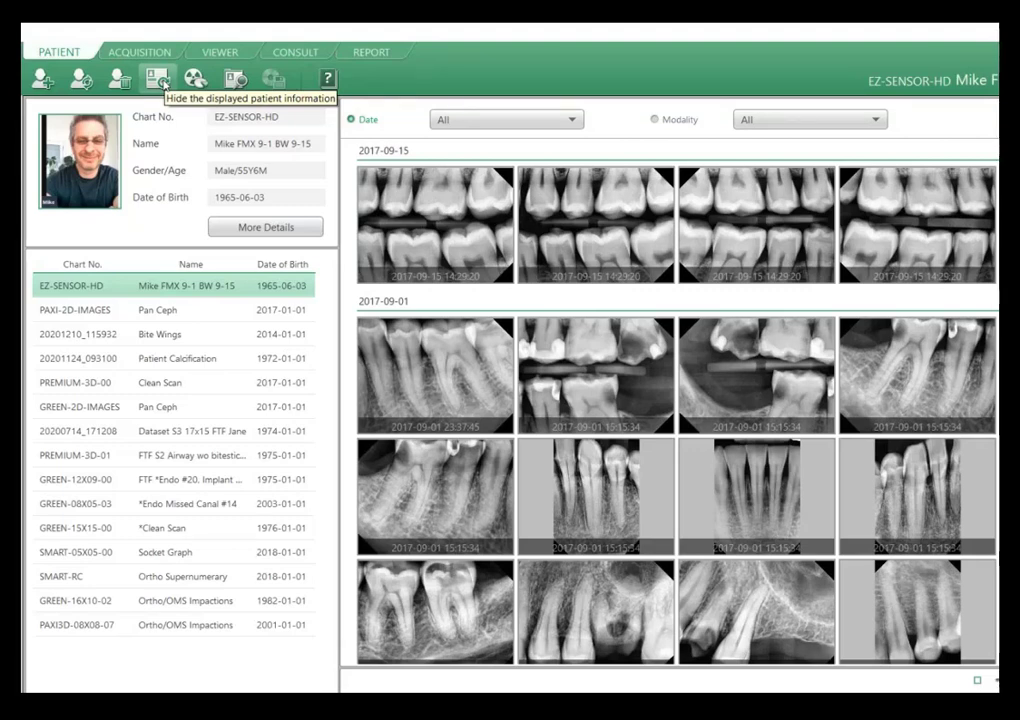
Hide the displayed patient information.
click(161, 83)
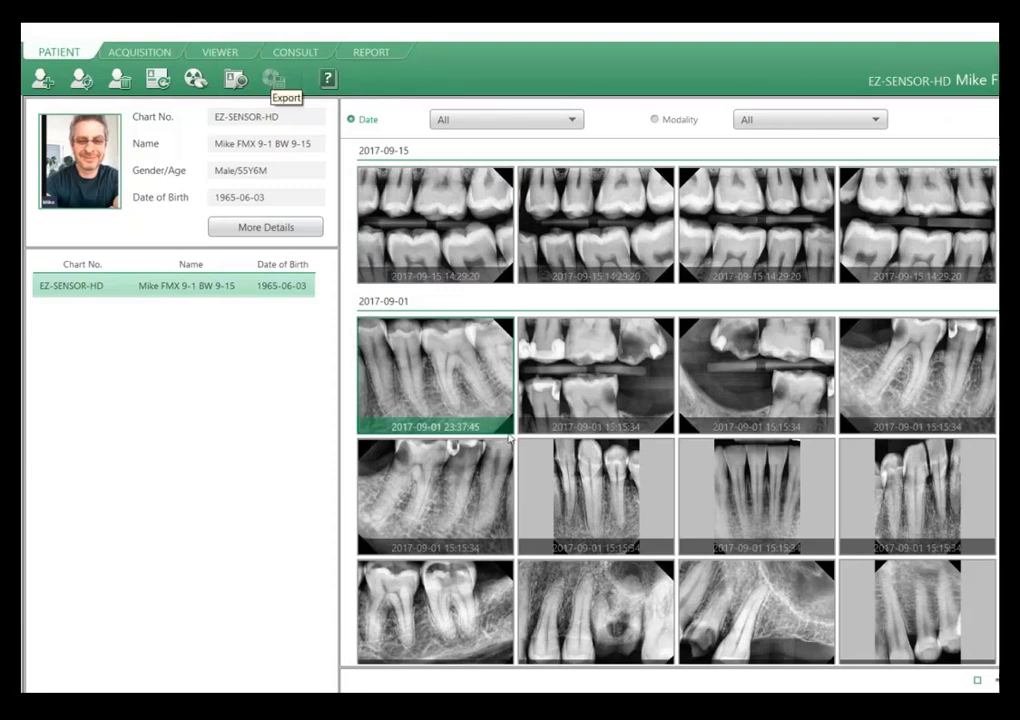
Select the first image dated 2017-09-15, inspect its available export and sharing commands, and dismiss them.
click(455, 213)
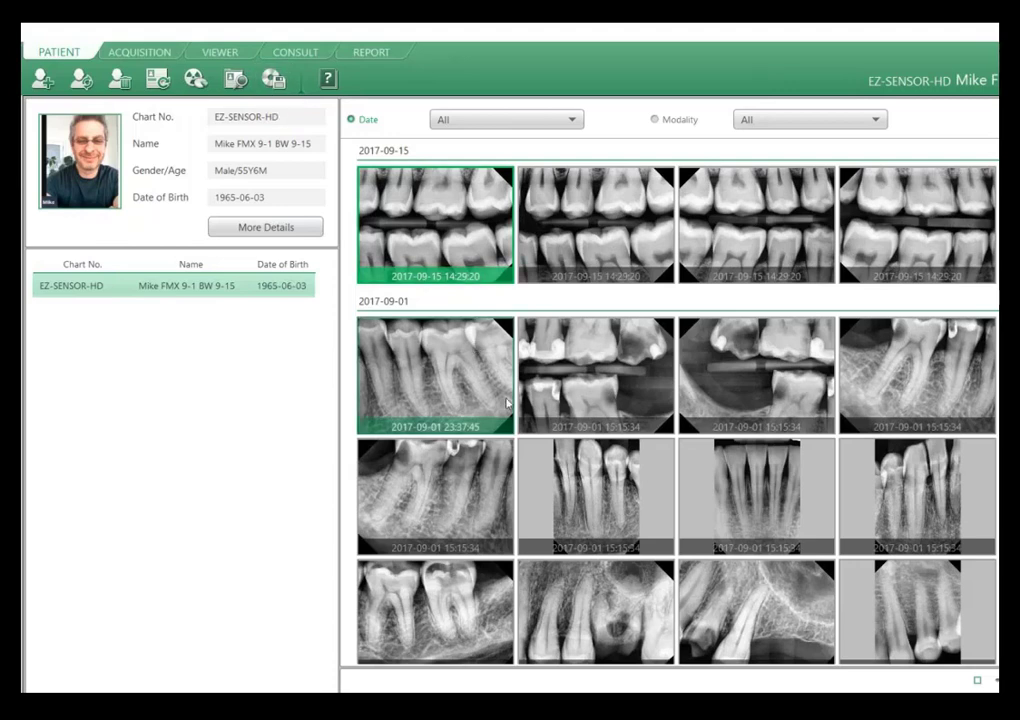
right_click(418, 270)
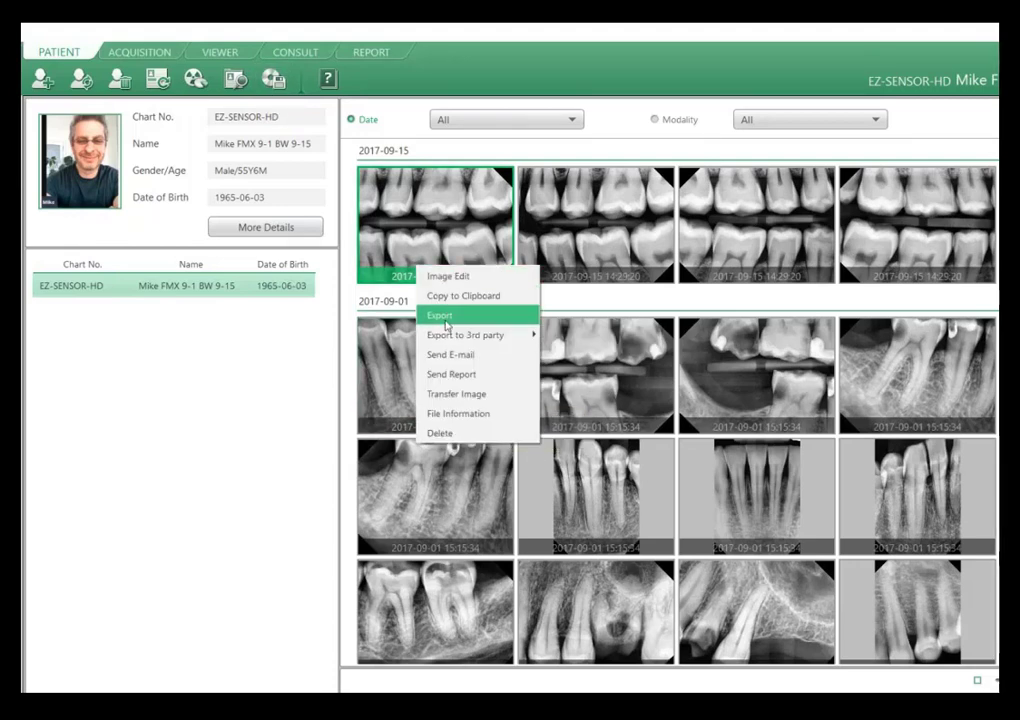
click(350, 107)
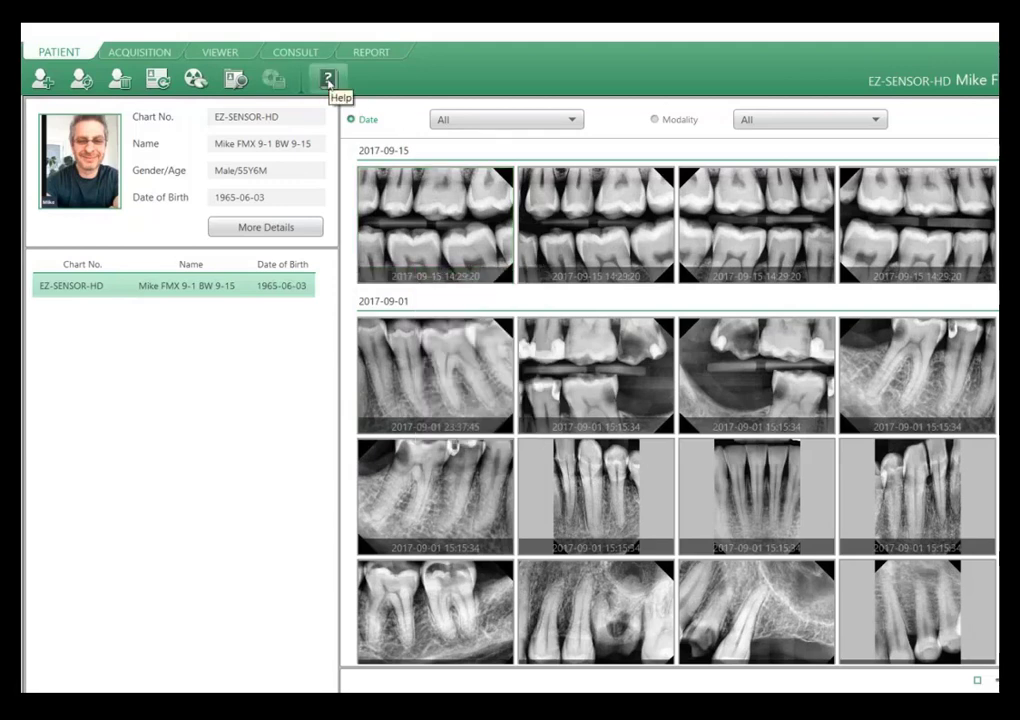
Look through the Patient, Acquisition and Viewer chapters and the search page of the user manual, and close the manual.
click(328, 80)
drag(306, 80, 405, 139)
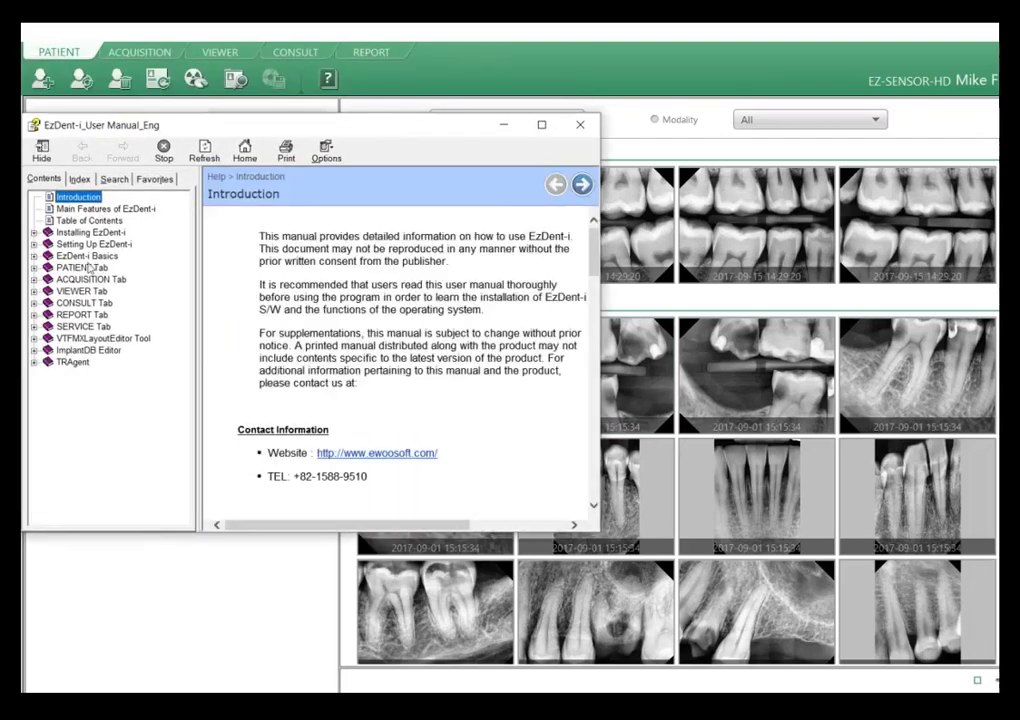
click(34, 268)
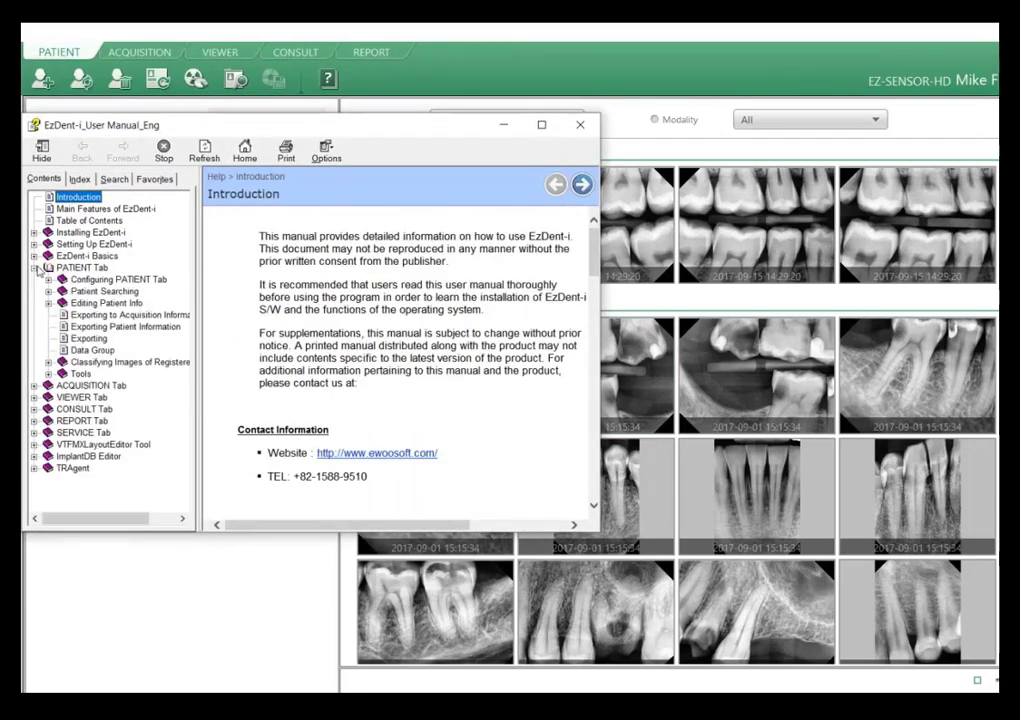
click(35, 386)
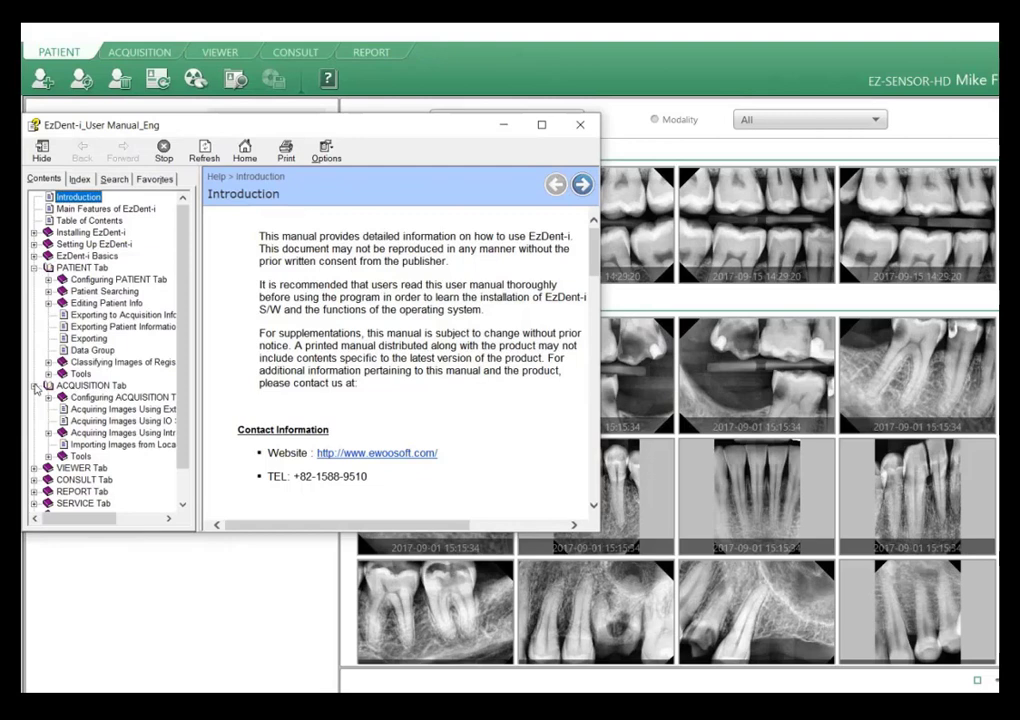
scroll(35, 390, down, 1)
click(35, 433)
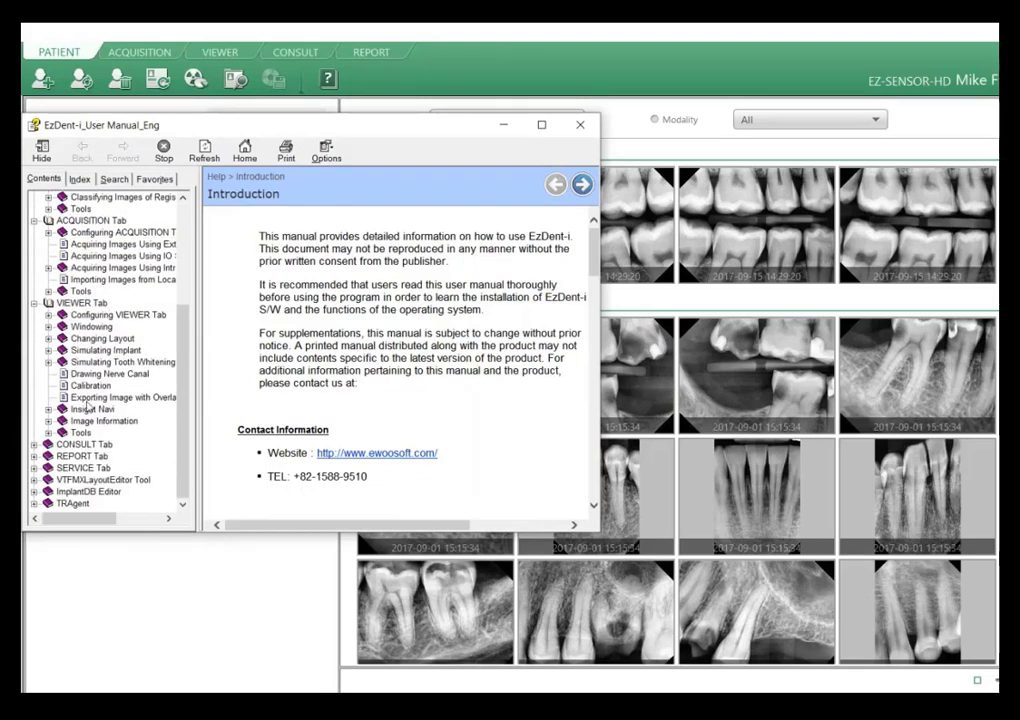
scroll(96, 243, up, 4)
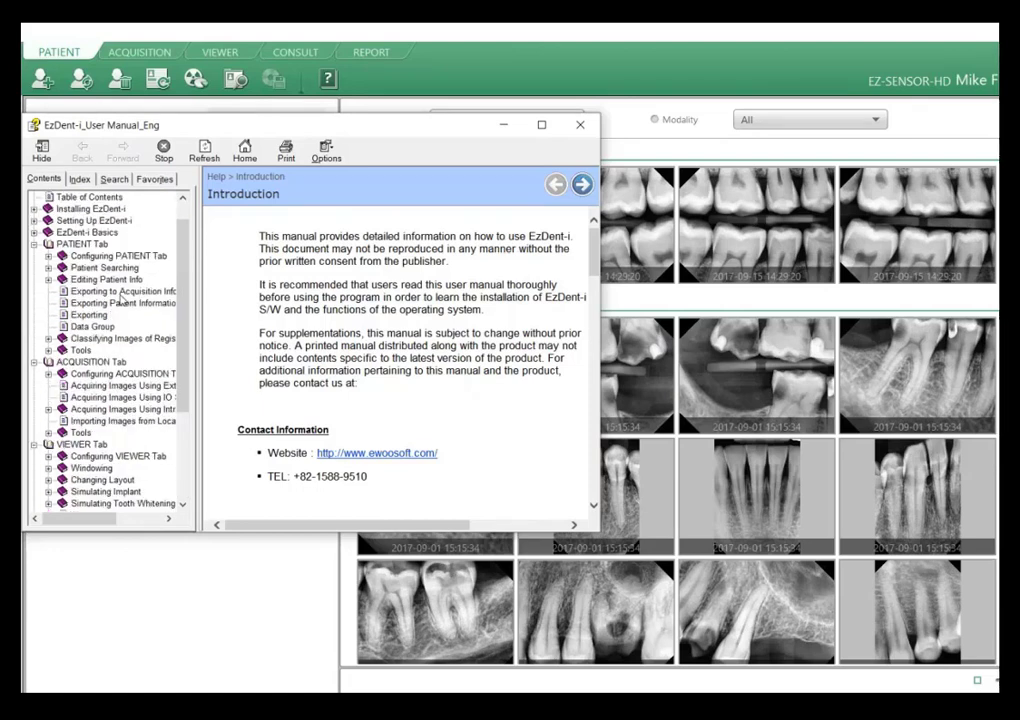
click(113, 179)
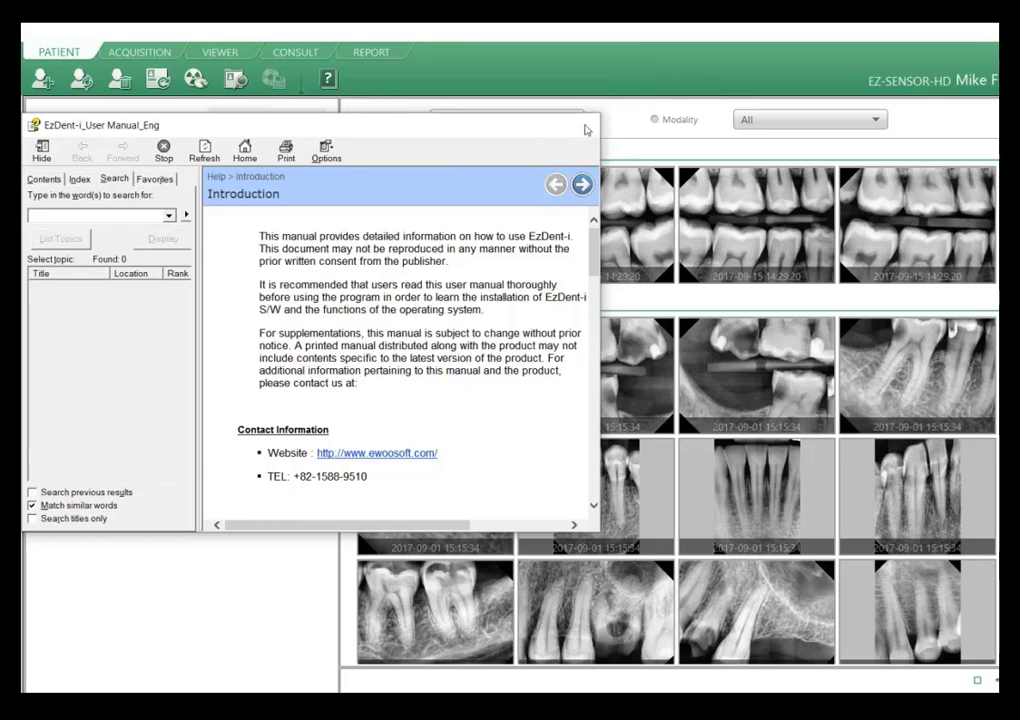
click(582, 125)
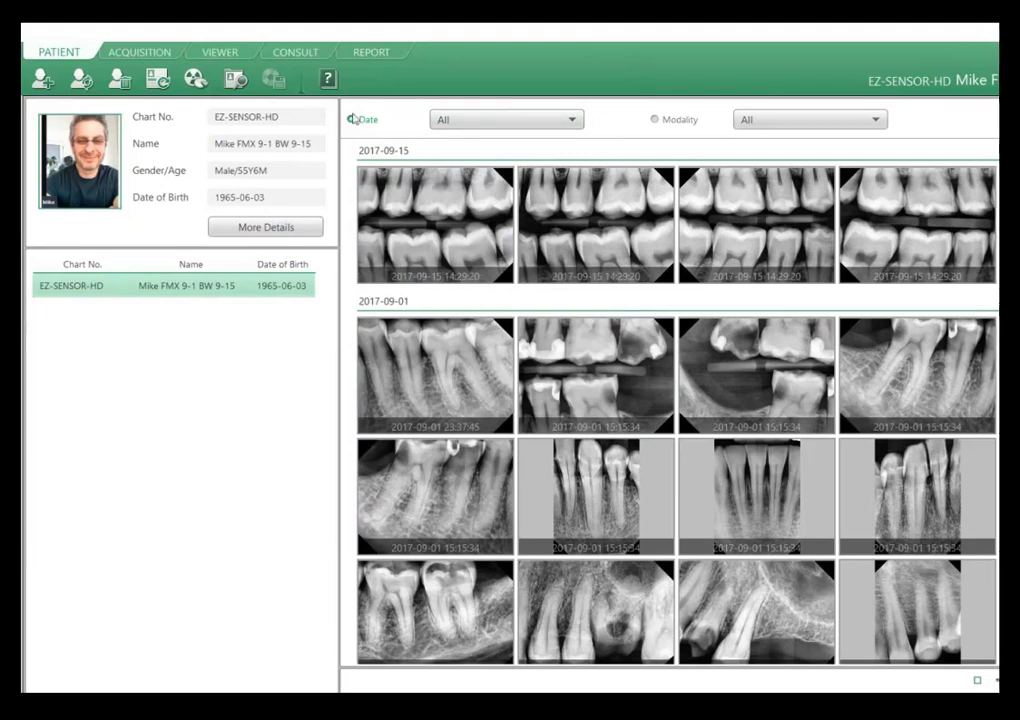
Group the patient's images by modality, and switch them back to grouping by date.
click(653, 120)
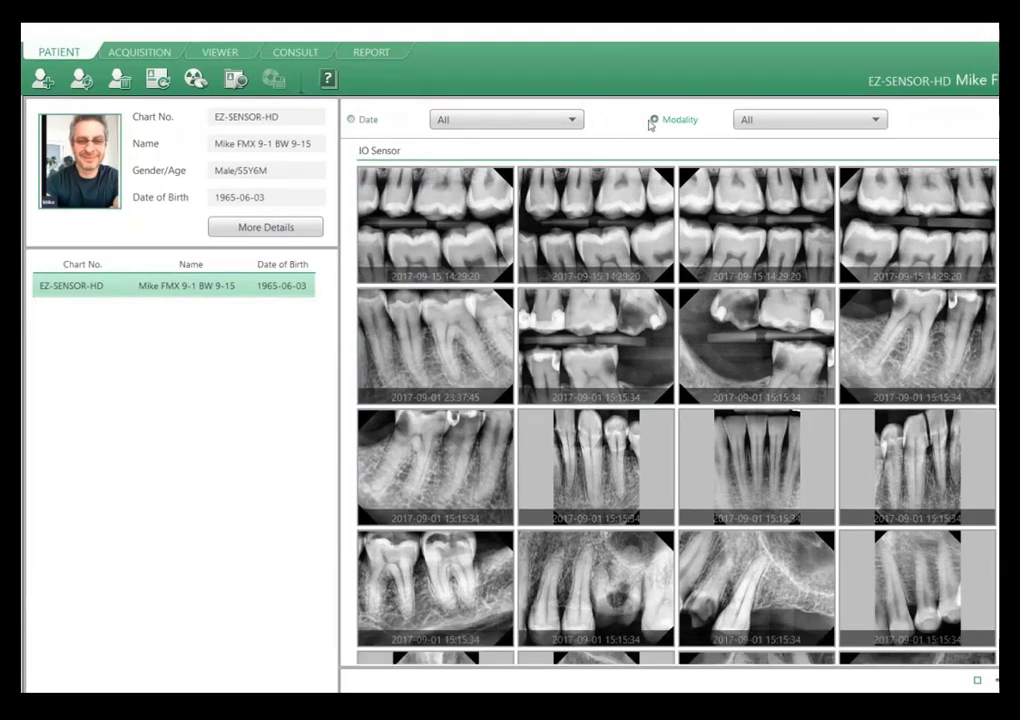
click(352, 119)
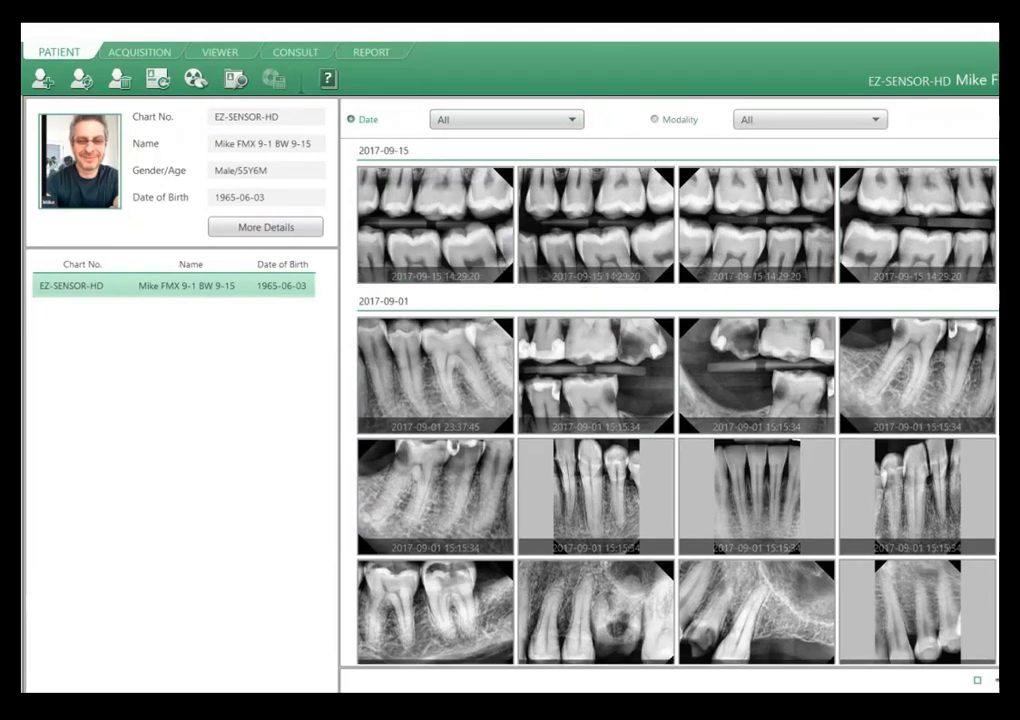
Adjust the image thumbnail size, first making the thumbnails smaller and finally larger than at the start.
drag(1017, 680, 1004, 680)
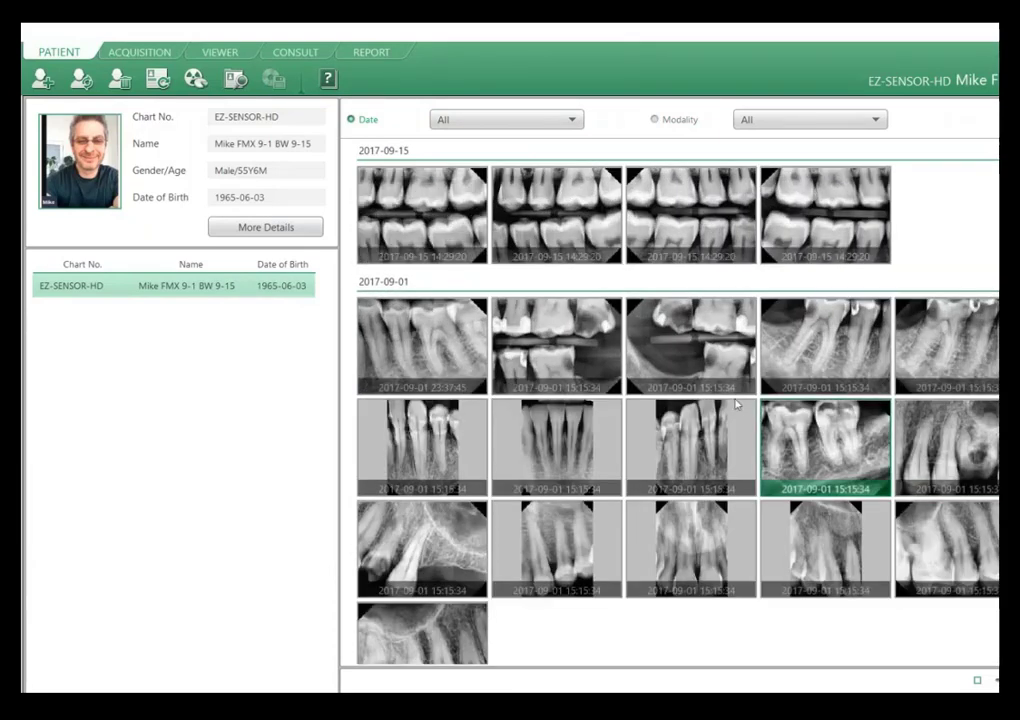
drag(998, 680, 1014, 680)
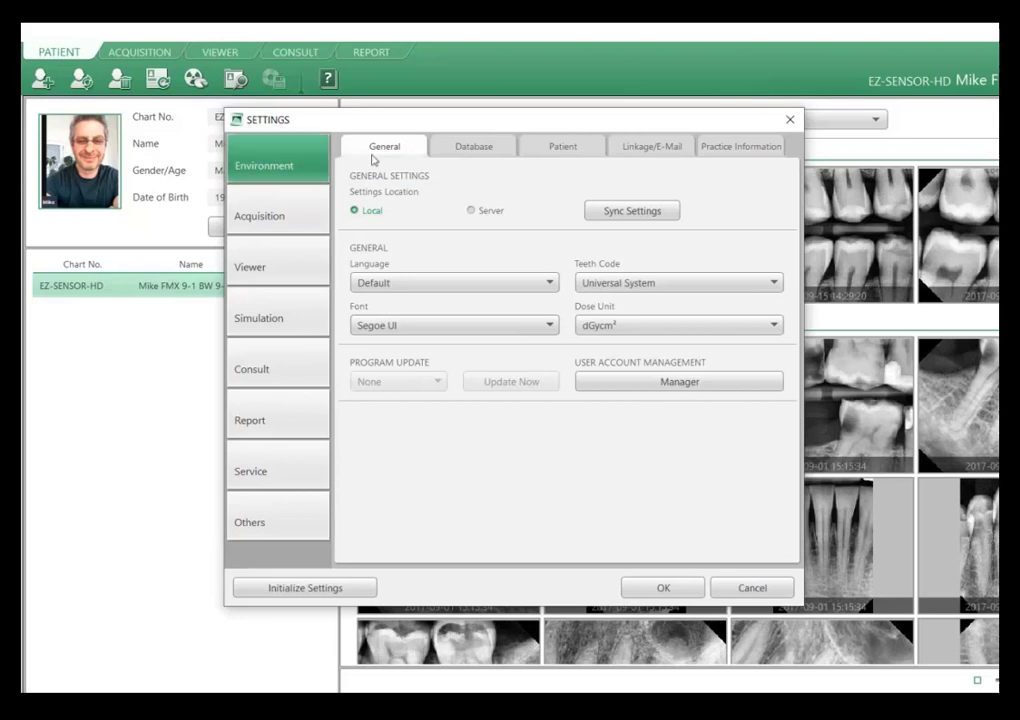
Examine the Teeth Code choices in the general environment settings and the server details in the Database settings.
click(612, 285)
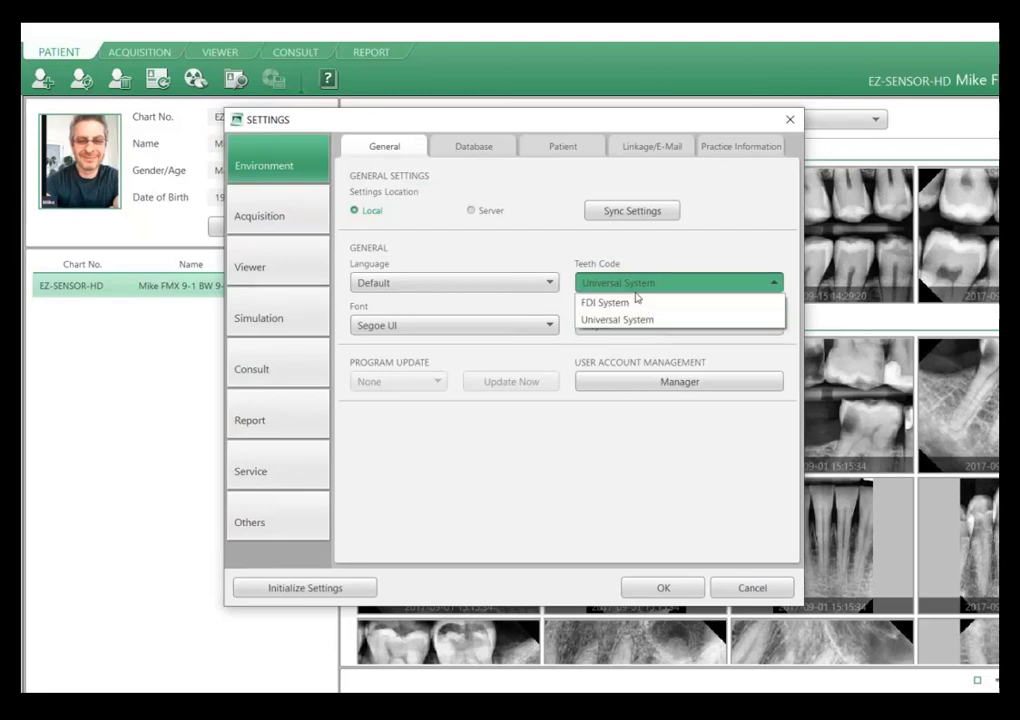
click(637, 292)
click(455, 145)
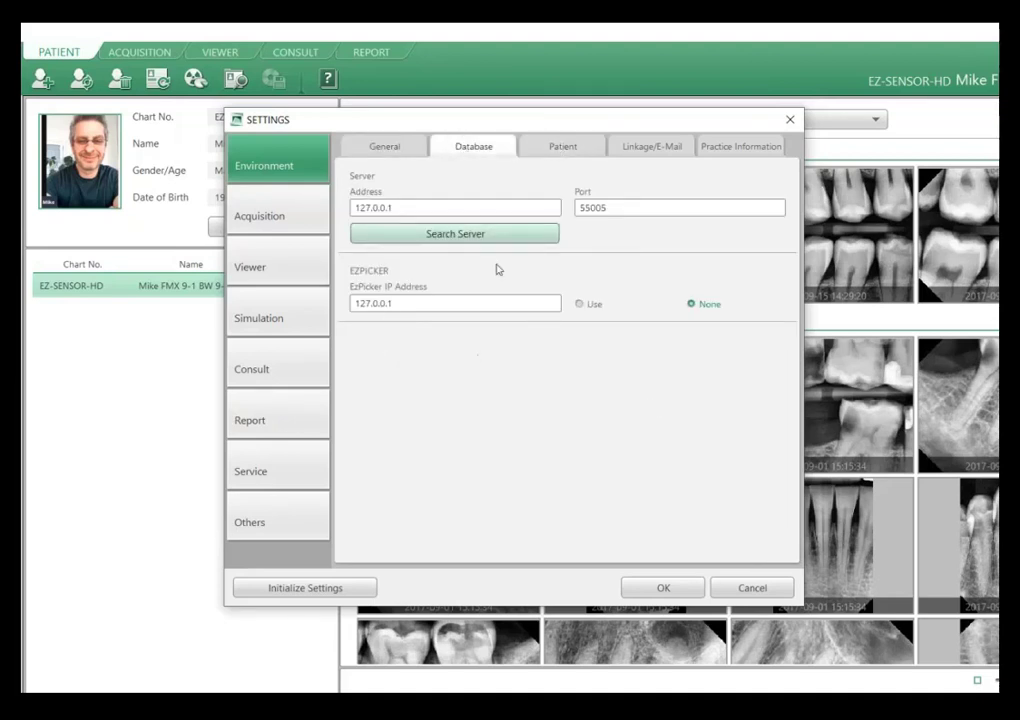
Examine the Patient settings, including the choices for the display type of patient name, without changing the format.
click(555, 147)
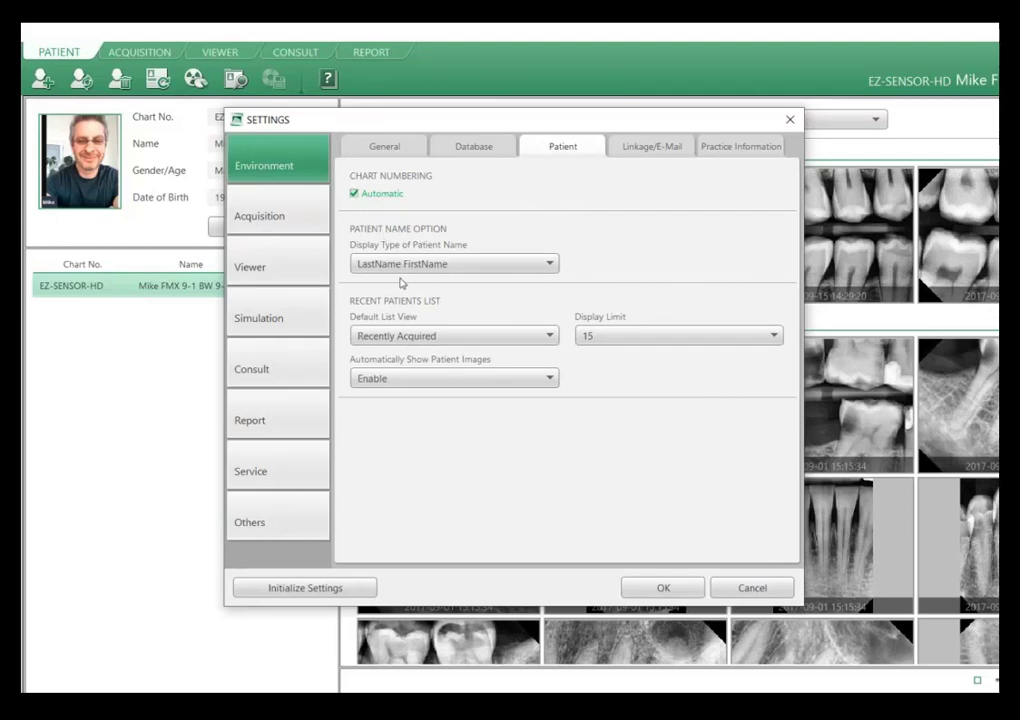
click(467, 267)
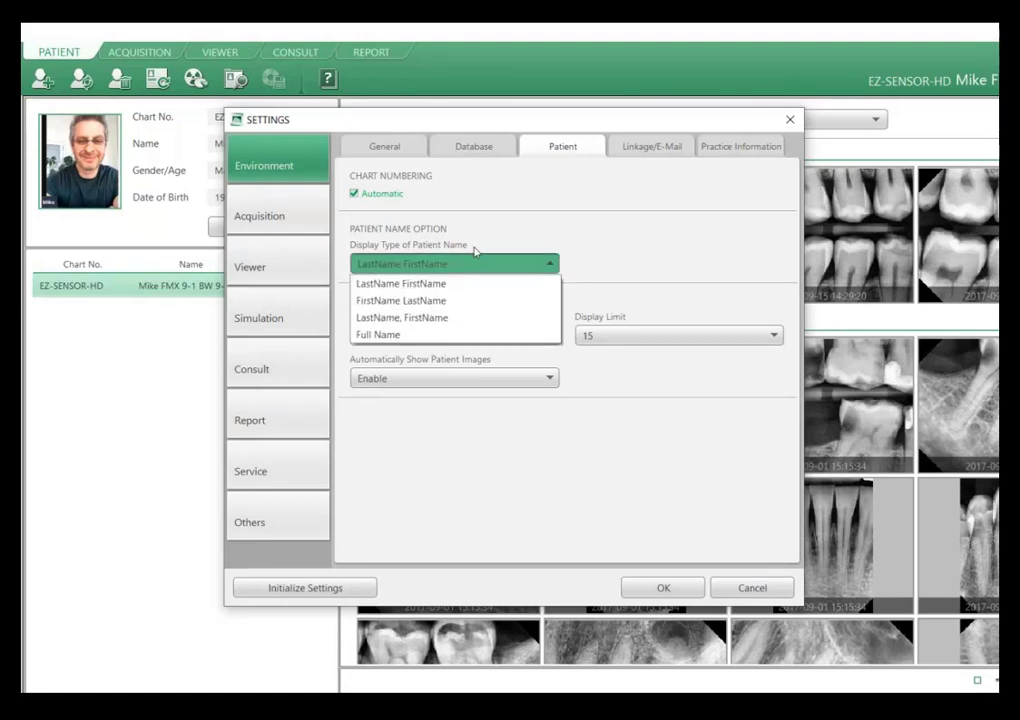
click(487, 240)
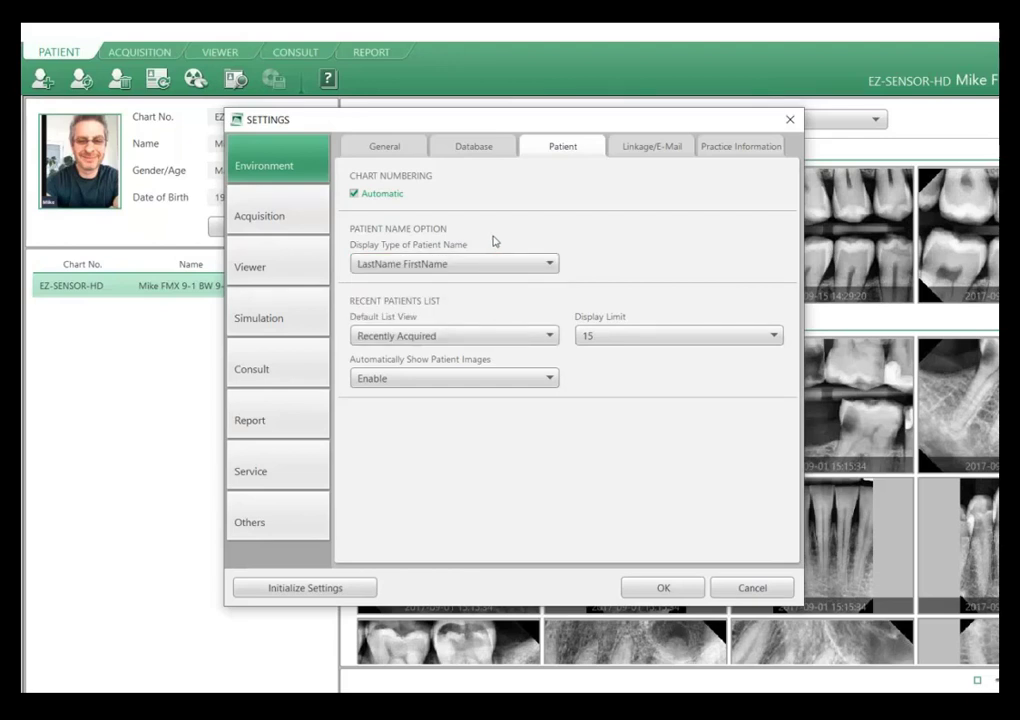
Examine the Linkage/E-Mail settings and the Practice Information settings.
click(656, 147)
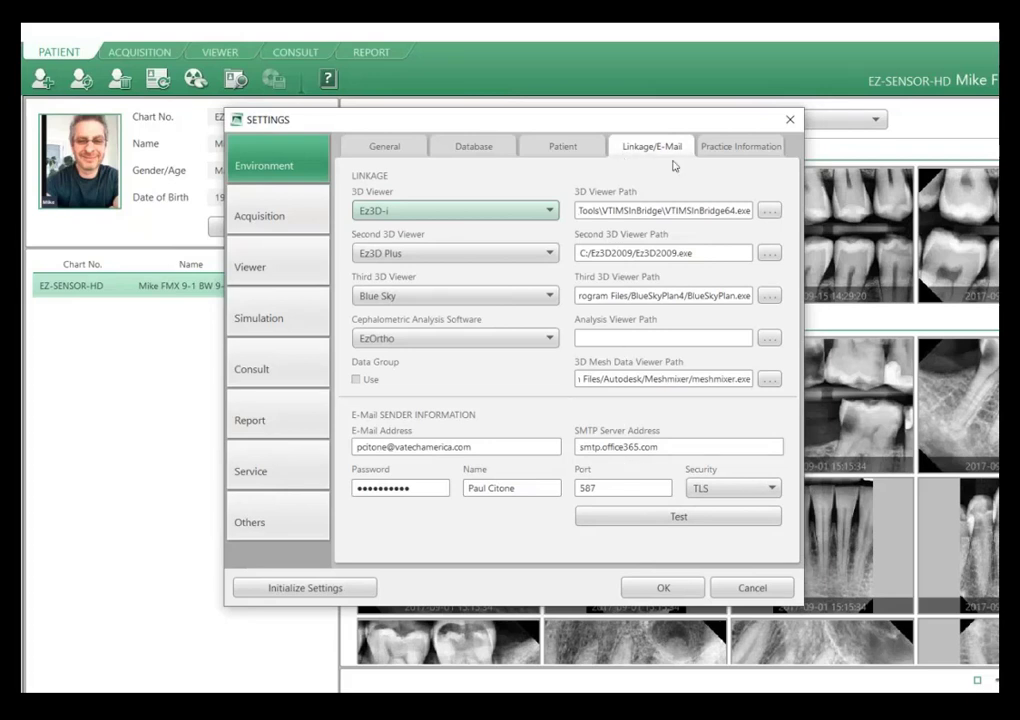
click(742, 149)
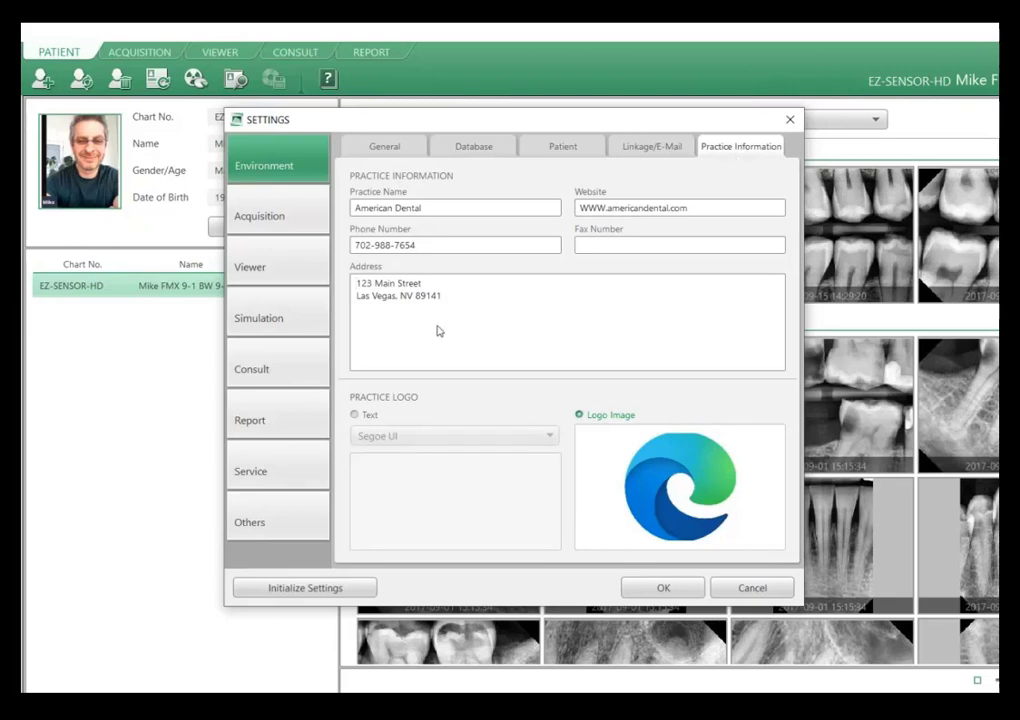
Compare the Text and Logo Image options for the practice logo, leaving Logo Image selected.
mouse_move(619, 469)
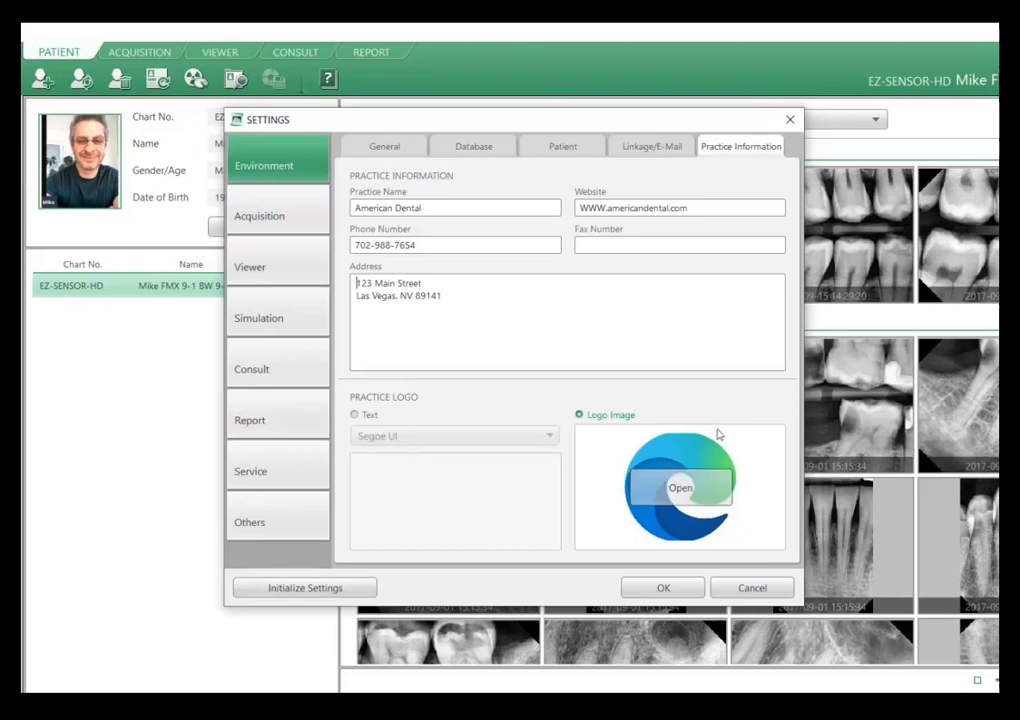
click(357, 418)
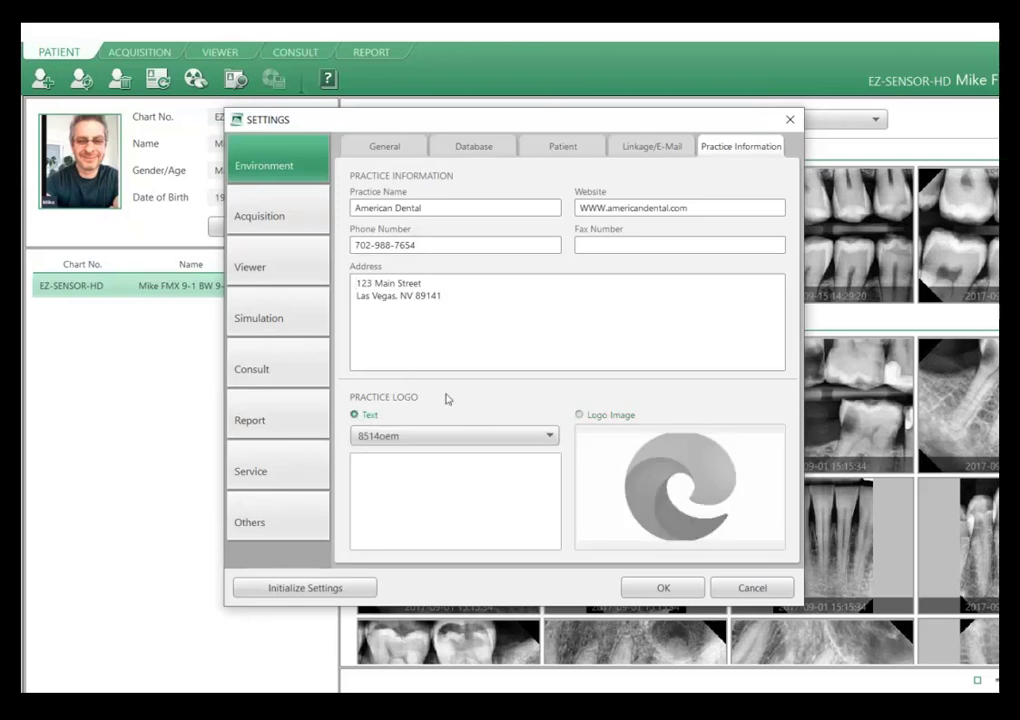
click(581, 417)
mouse_move(679, 488)
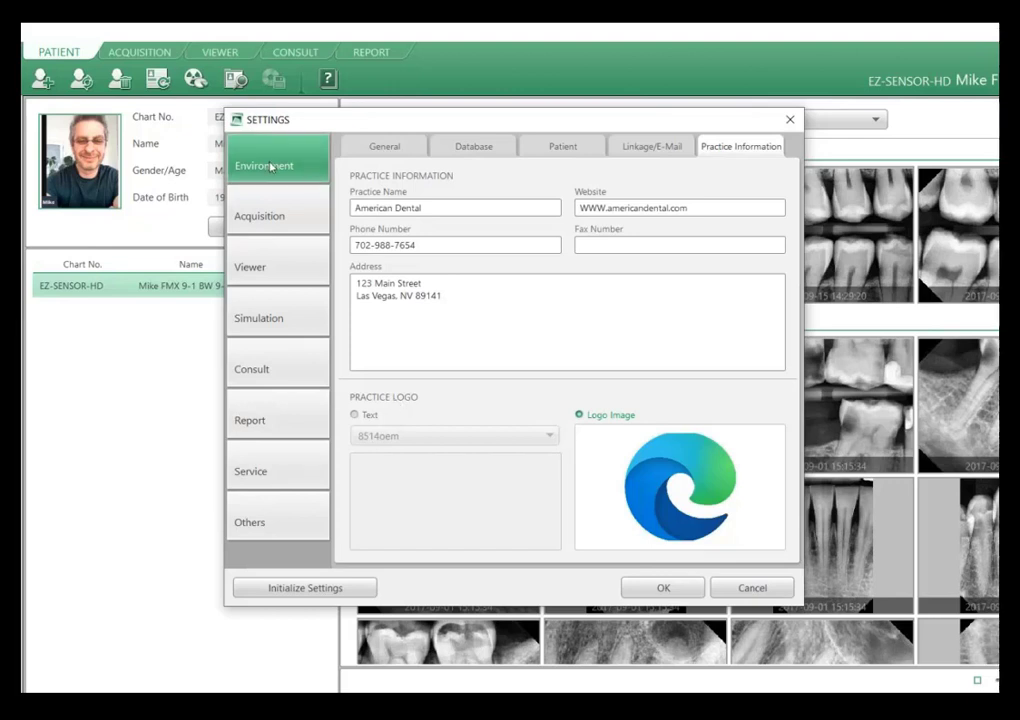
Set the acquisition save options of both the IO Sensor and the IO Camera to Auto DB Save.
click(256, 211)
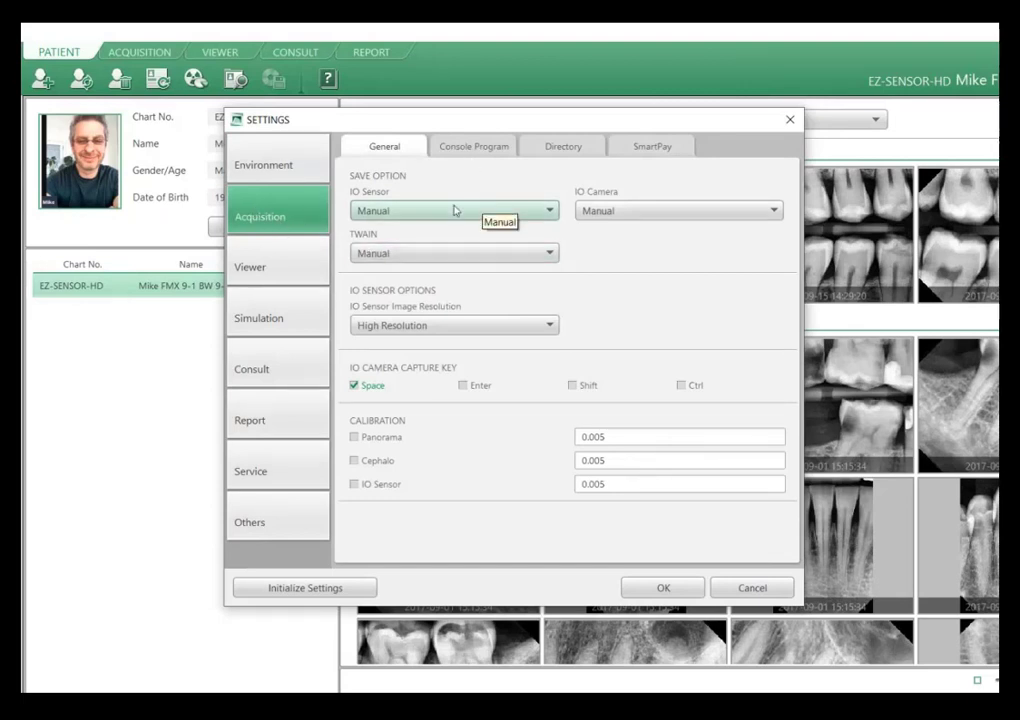
click(375, 213)
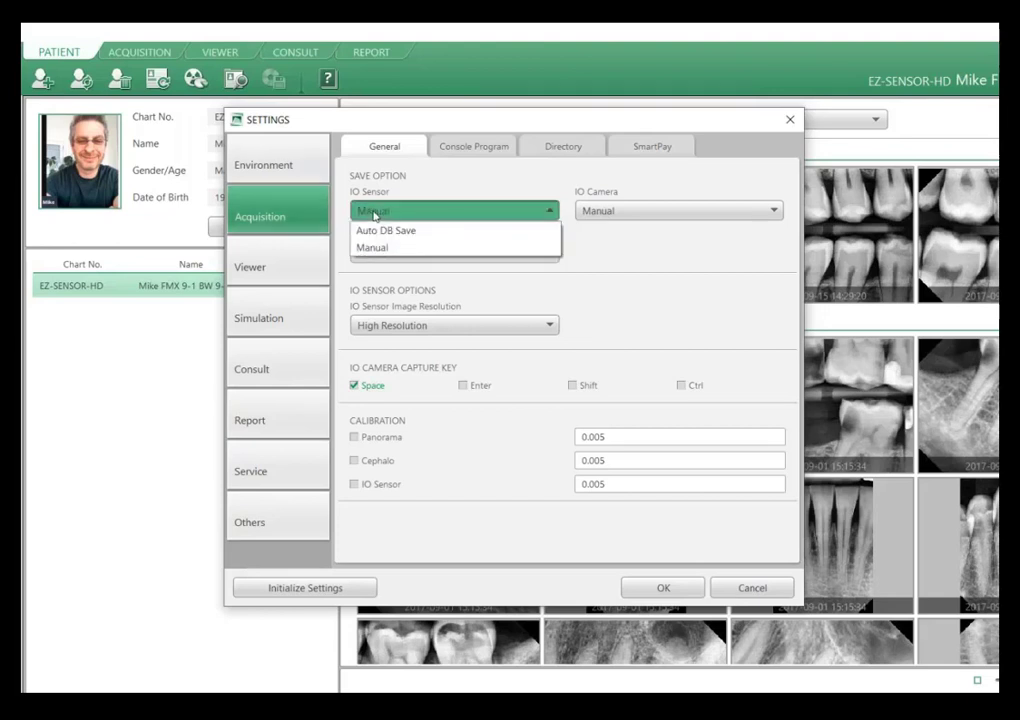
click(443, 230)
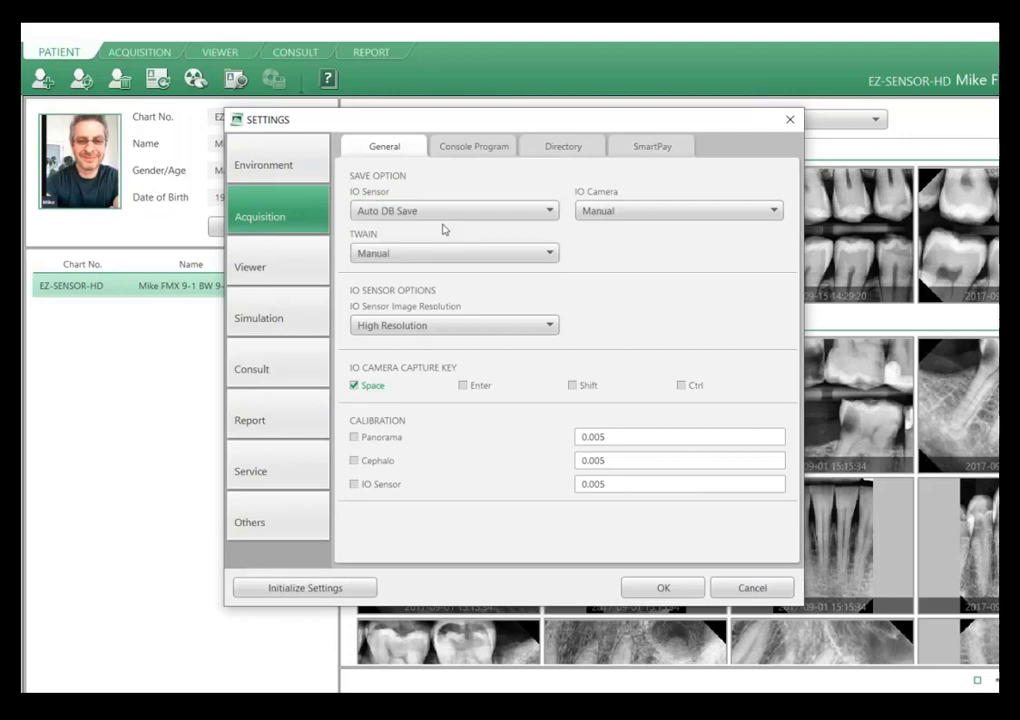
click(646, 212)
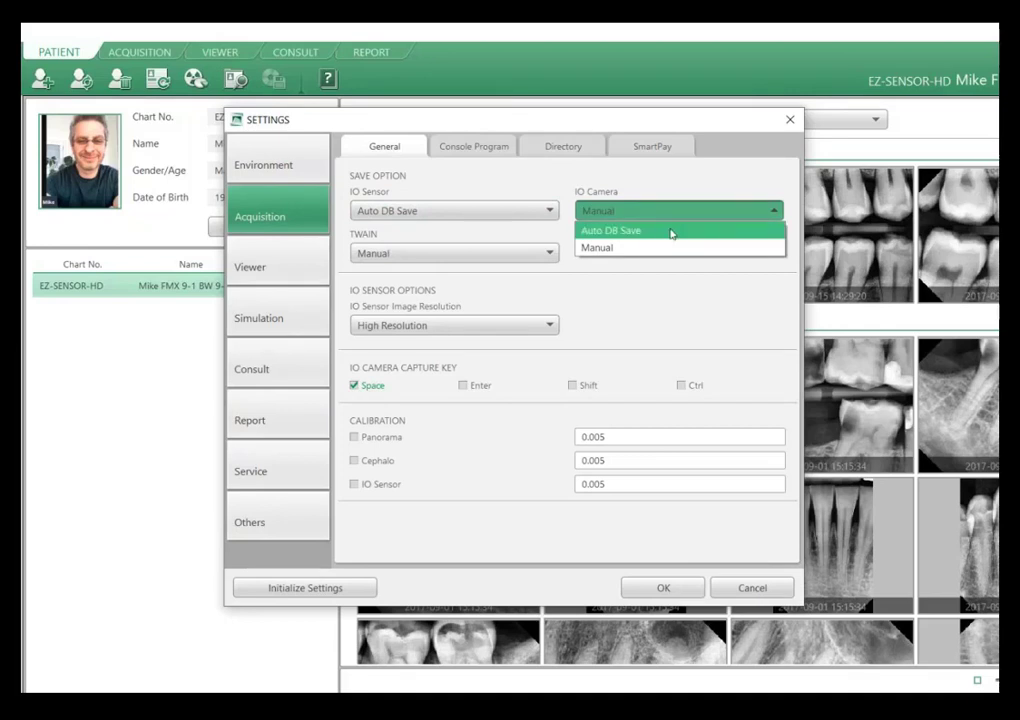
click(671, 234)
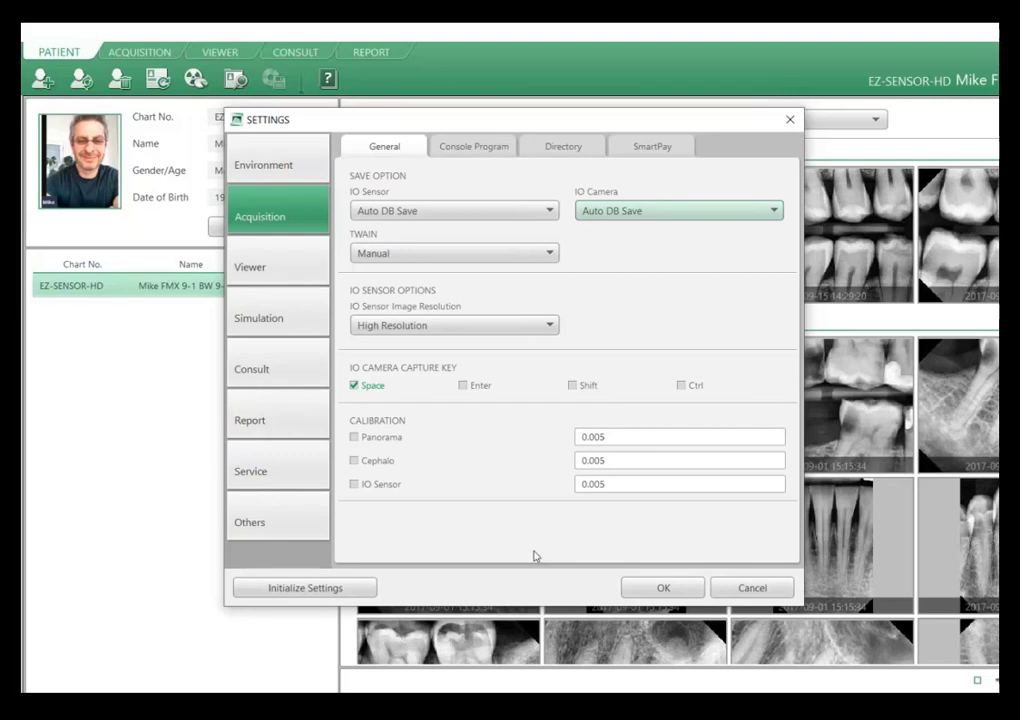
Review the environment's Linkage/E-Mail settings and close the settings without saving.
click(277, 165)
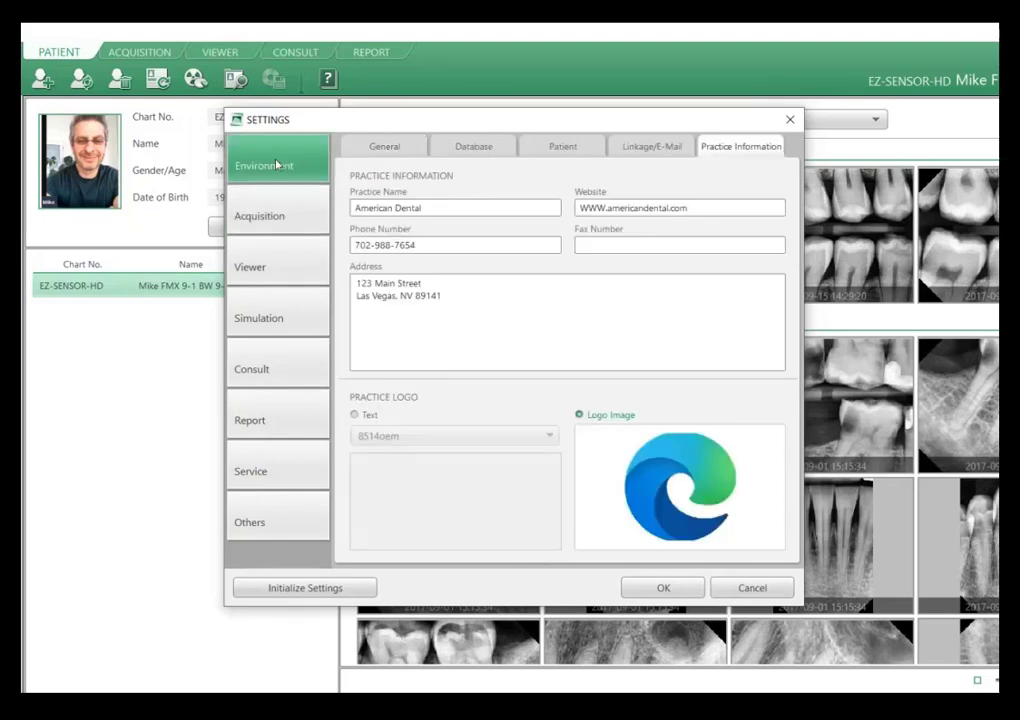
click(654, 149)
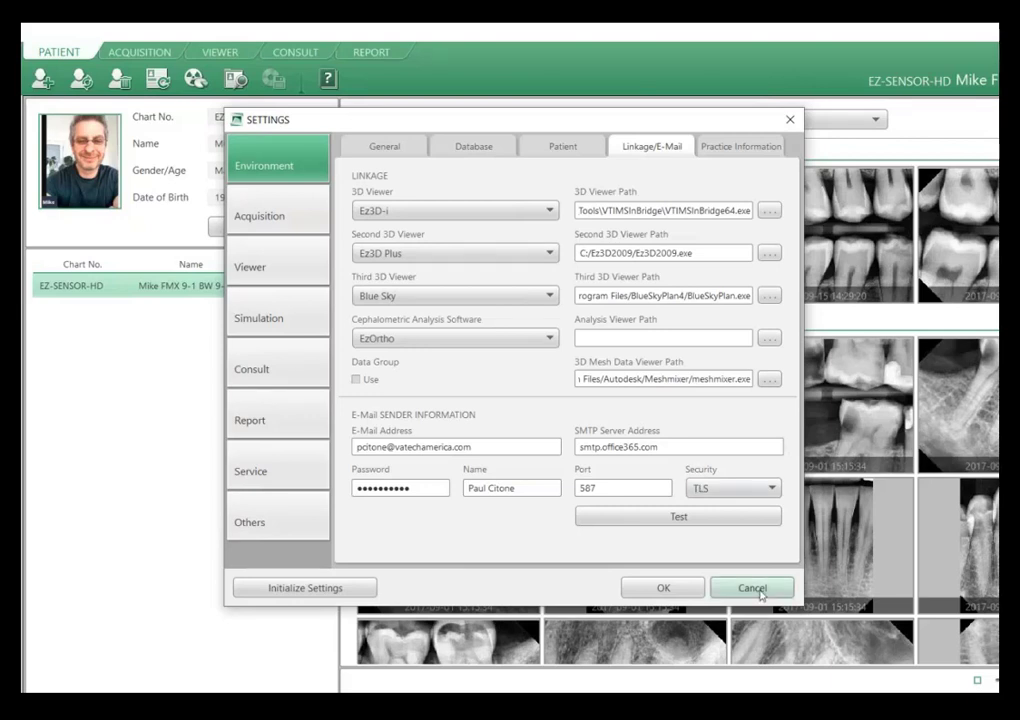
click(760, 594)
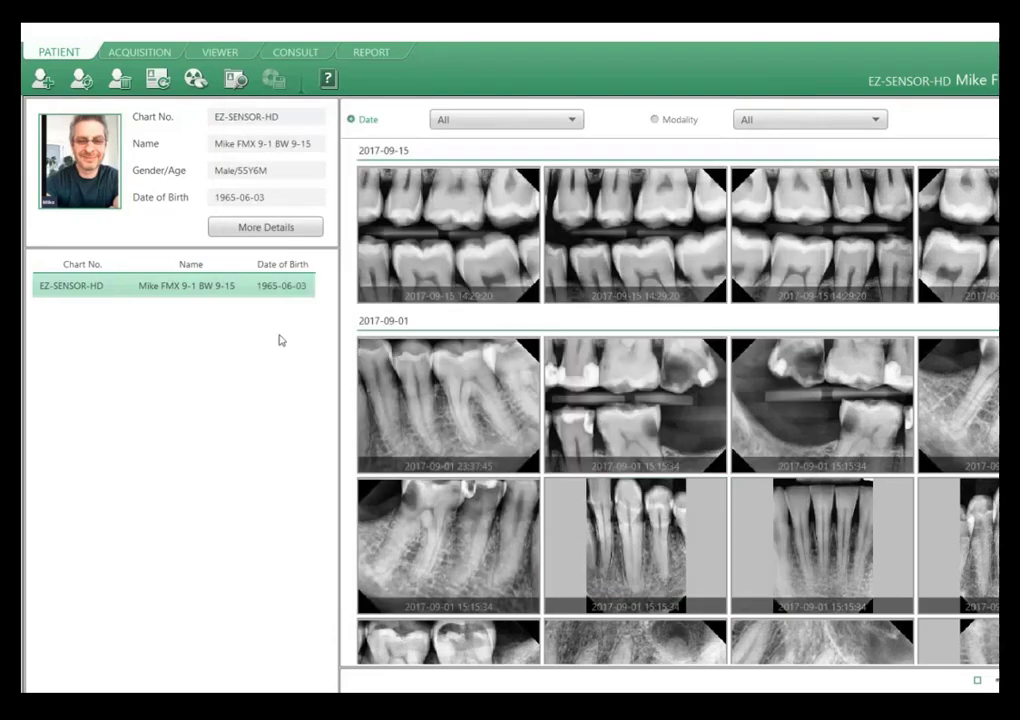
View the editable details of the selected patient's record and close it without modifying anything.
click(83, 82)
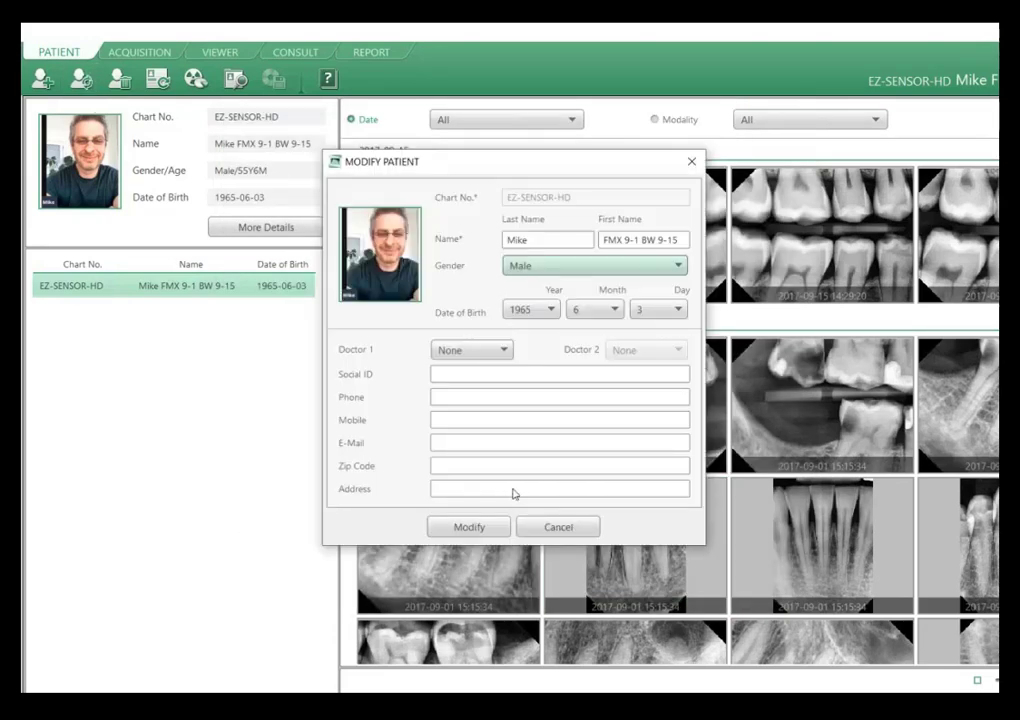
click(551, 531)
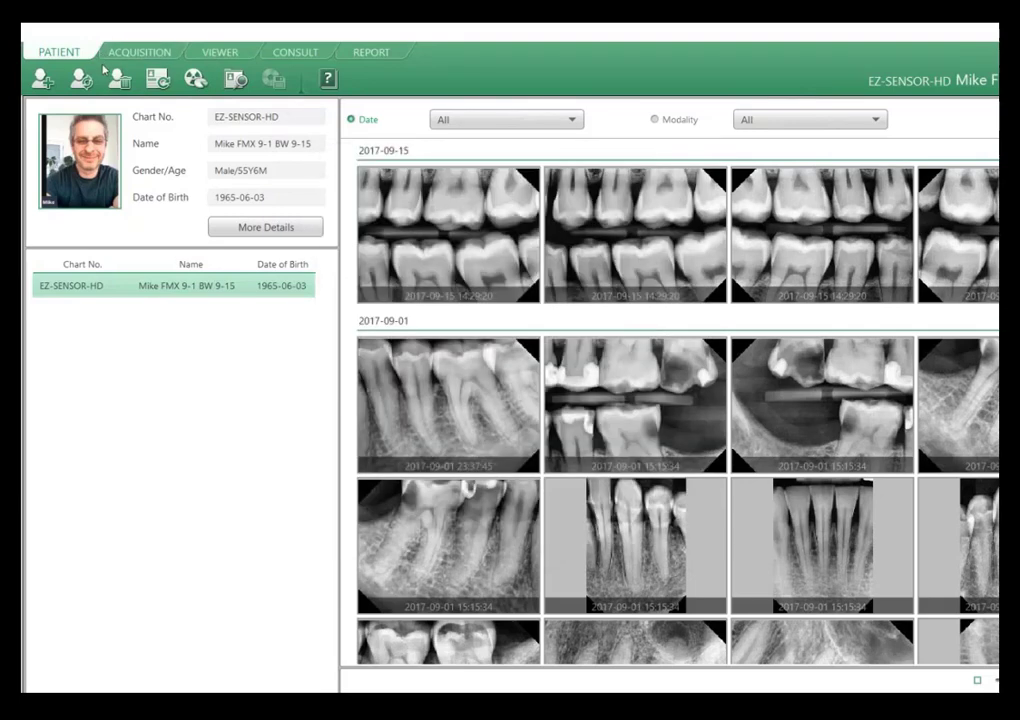
Start a new patient record with last name Test, first name Patient and gender Male.
click(42, 79)
click(542, 241)
text(Test)
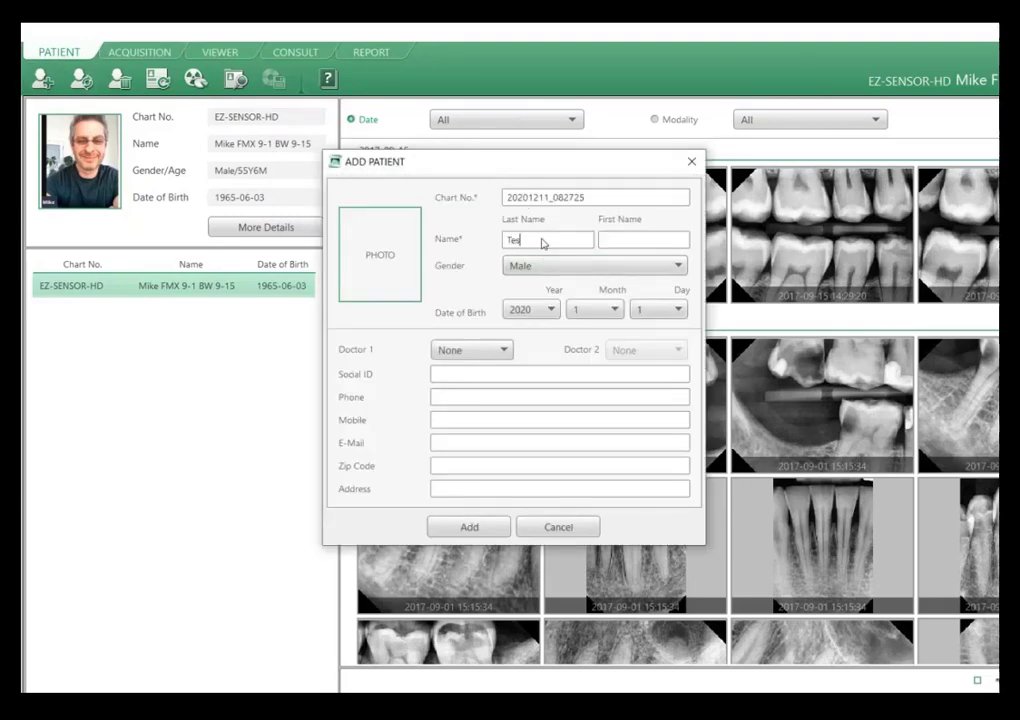
click(628, 245)
text(Patient)
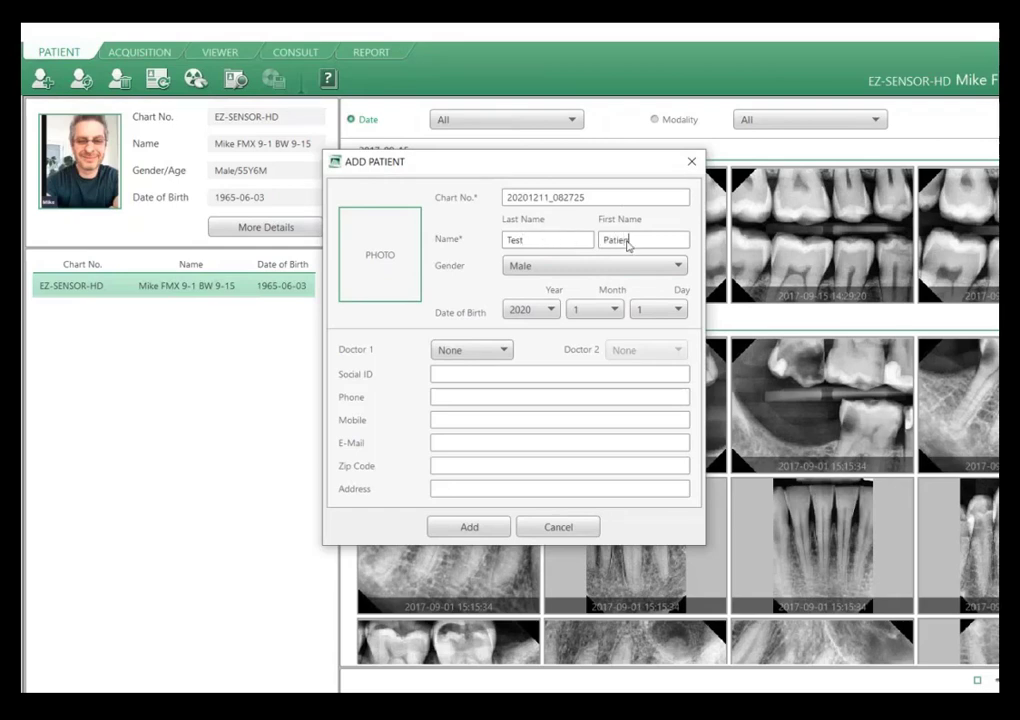
click(556, 268)
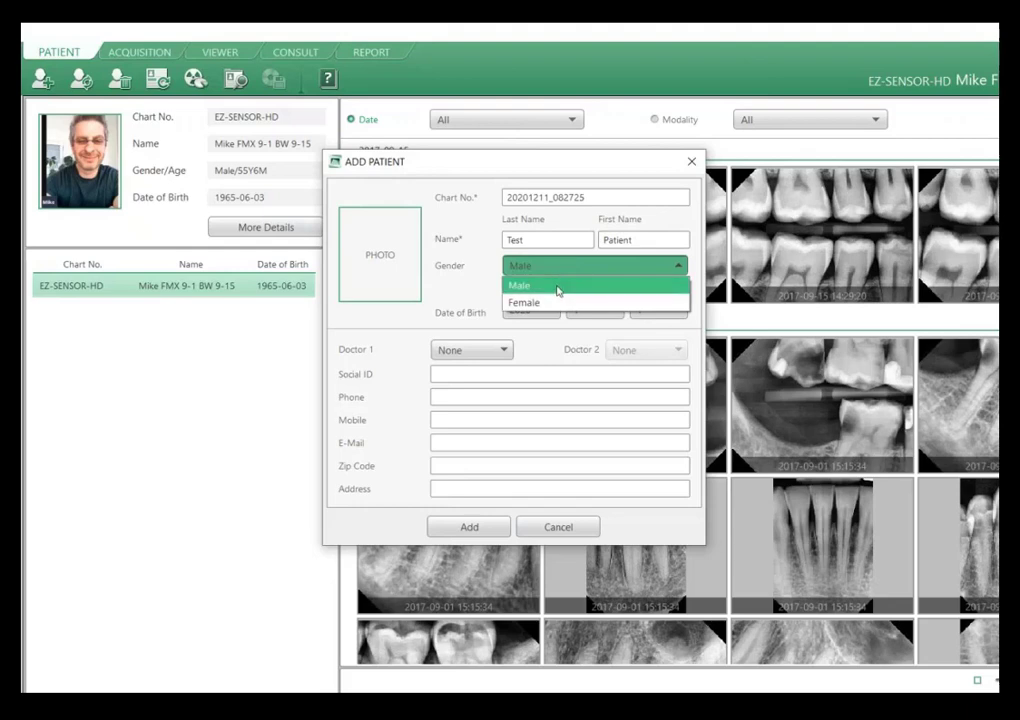
click(554, 286)
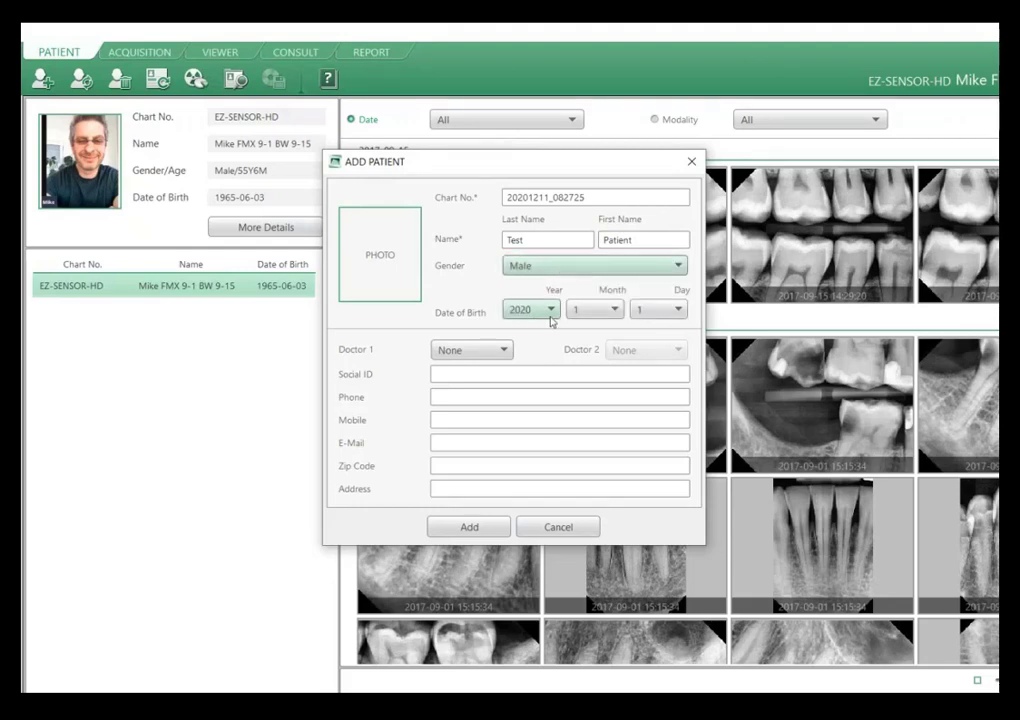
Fill in the year, month and day of the new patient's date of birth.
click(551, 309)
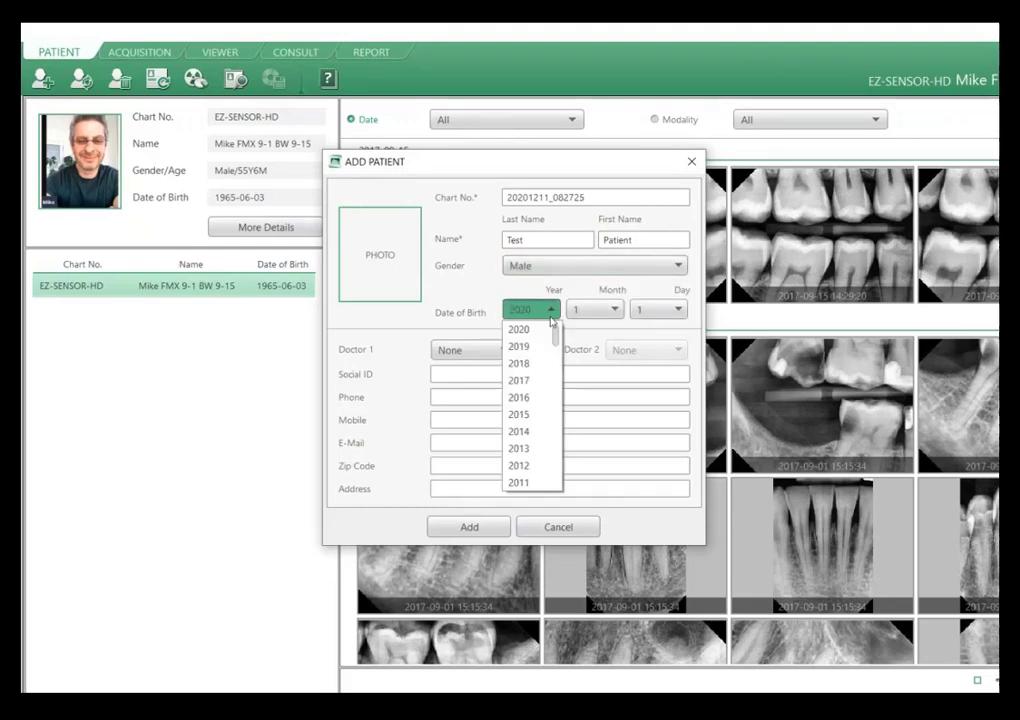
click(524, 362)
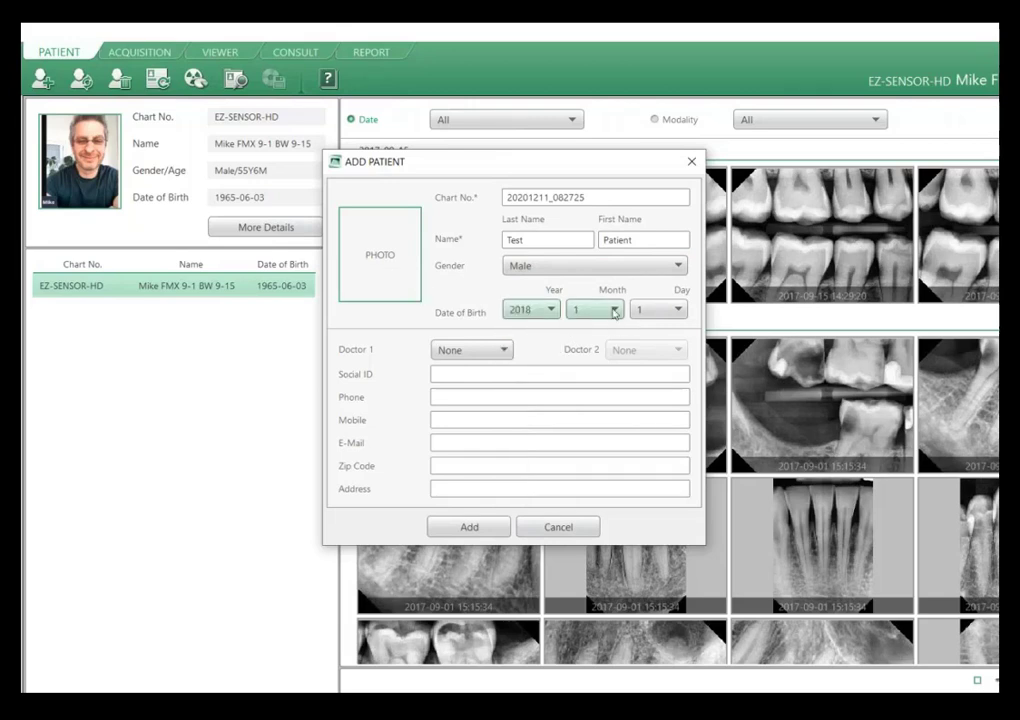
click(594, 309)
click(598, 397)
click(551, 309)
scroll(540, 420, down, 3)
click(528, 449)
click(665, 310)
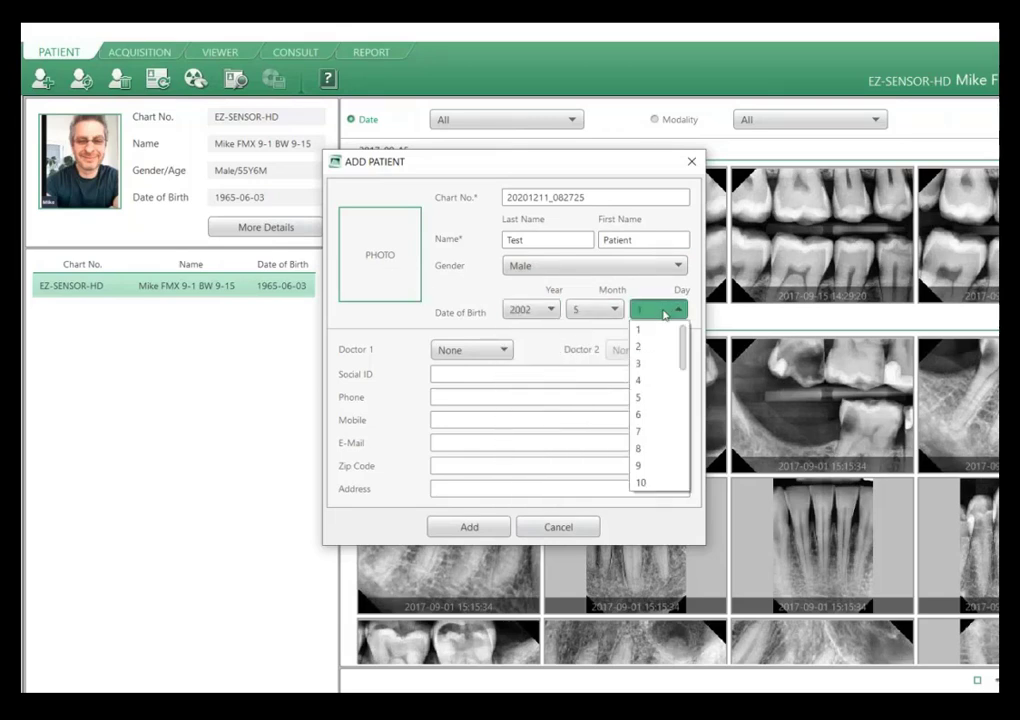
click(666, 415)
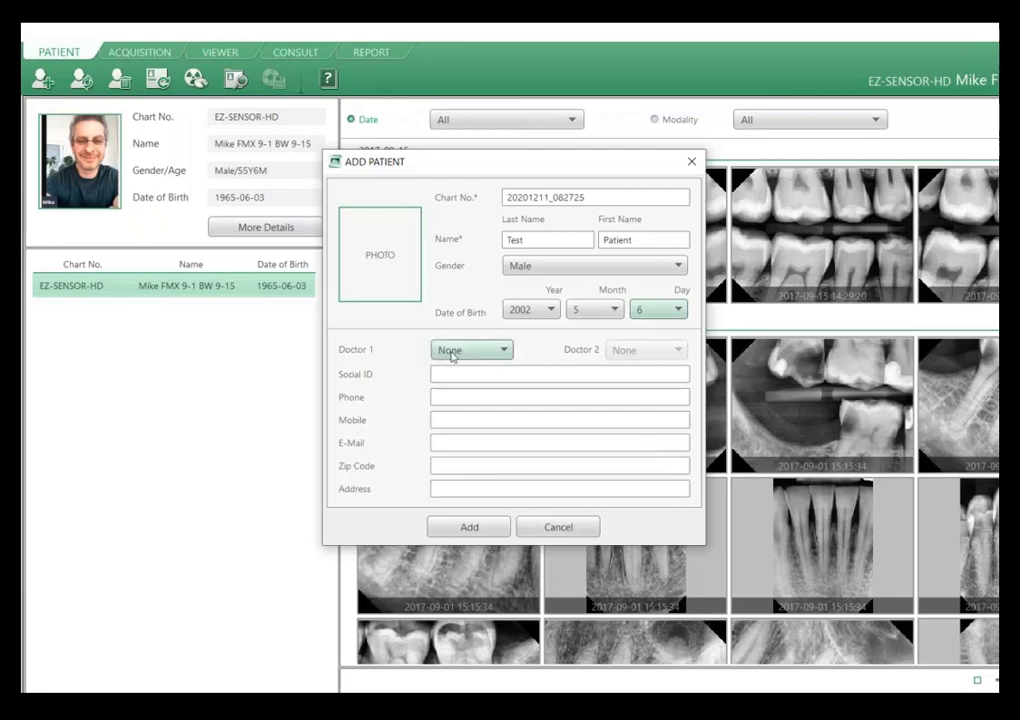
Check the Doctor 1 choices for the new patient and cancel adding the record.
click(451, 352)
click(451, 352)
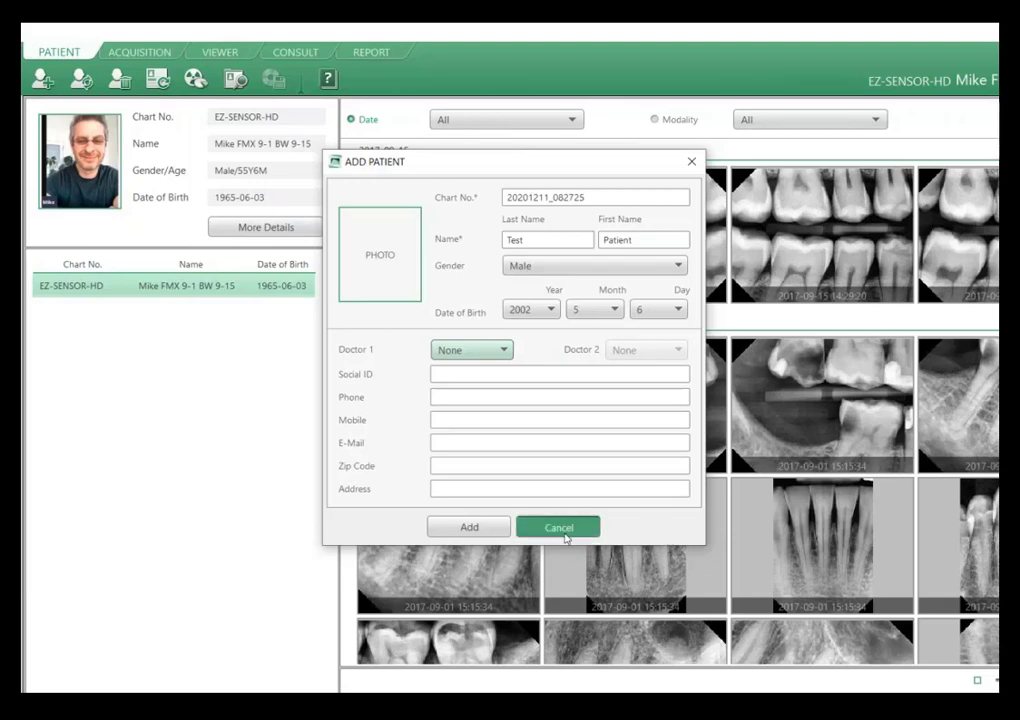
click(562, 530)
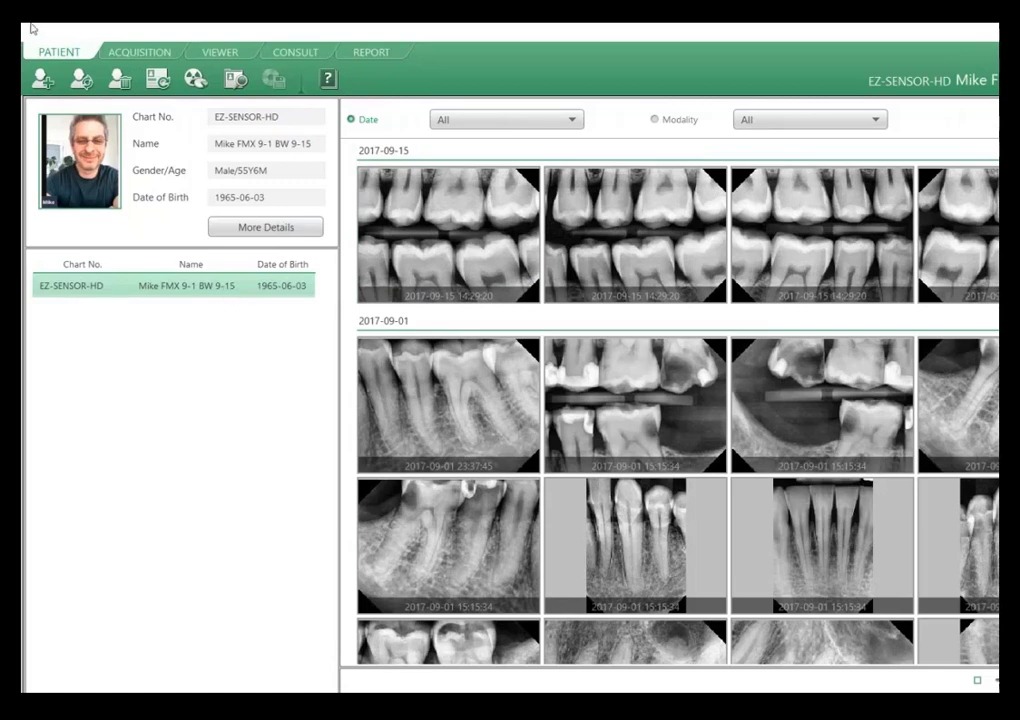
Look over the IO Sensor layouts offered for acquisition, cancel the layout change and return to the patient view.
click(128, 52)
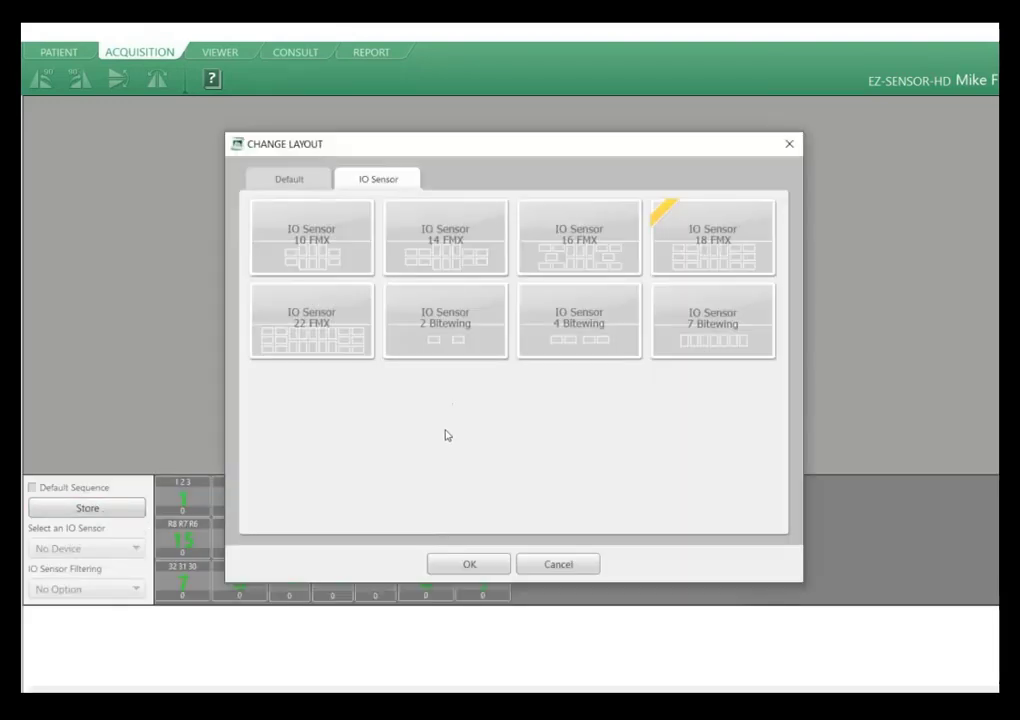
click(556, 564)
click(57, 51)
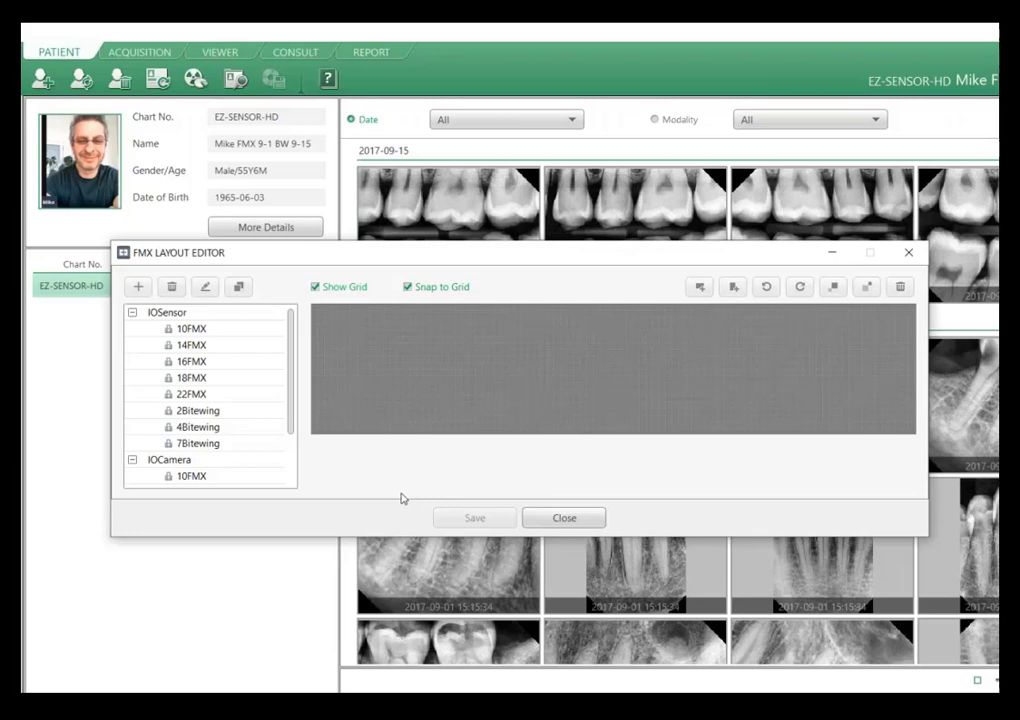
Preview the 10FMX, 14FMX, 22FMX, 2Bitewing, 4Bitewing and 7Bitewing IOSensor layouts in the FMX Layout Editor.
click(216, 330)
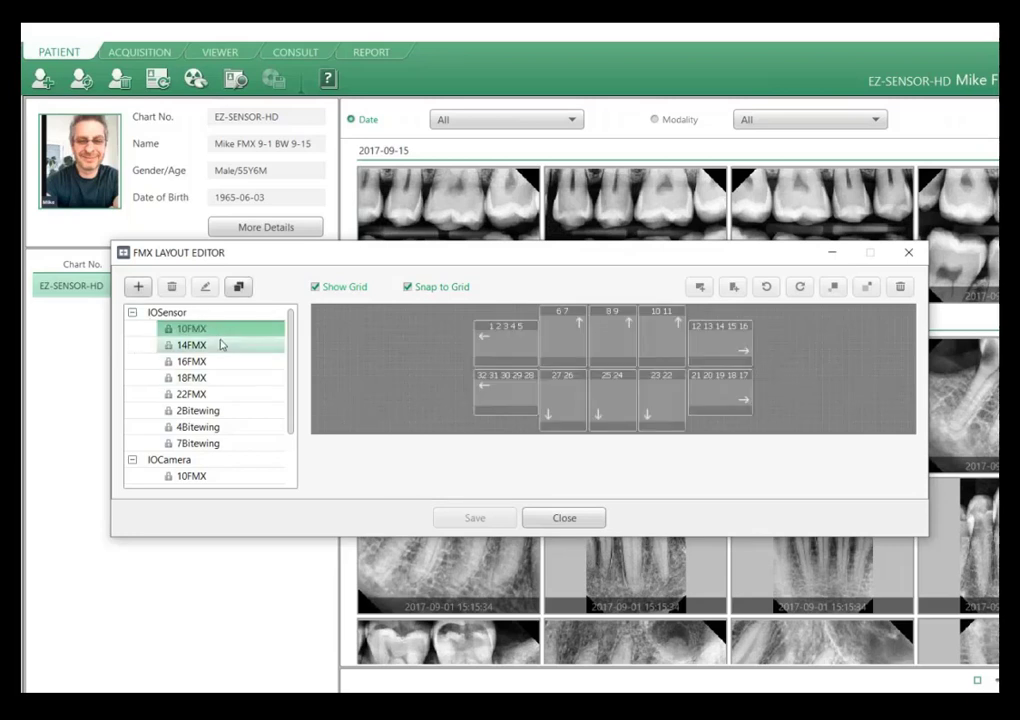
click(203, 345)
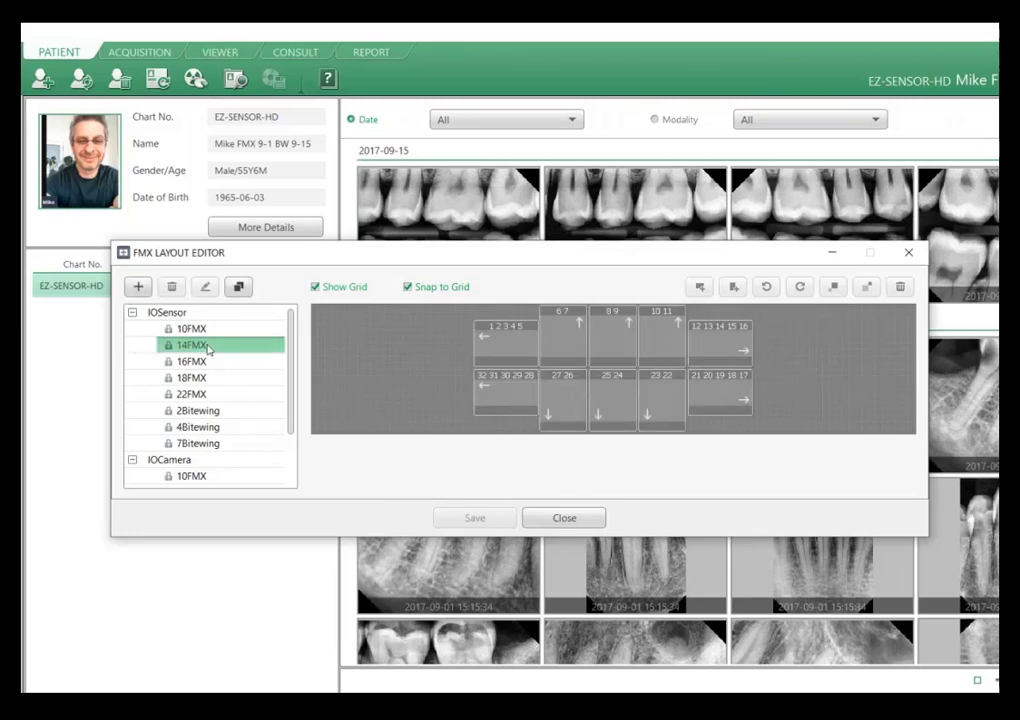
click(222, 396)
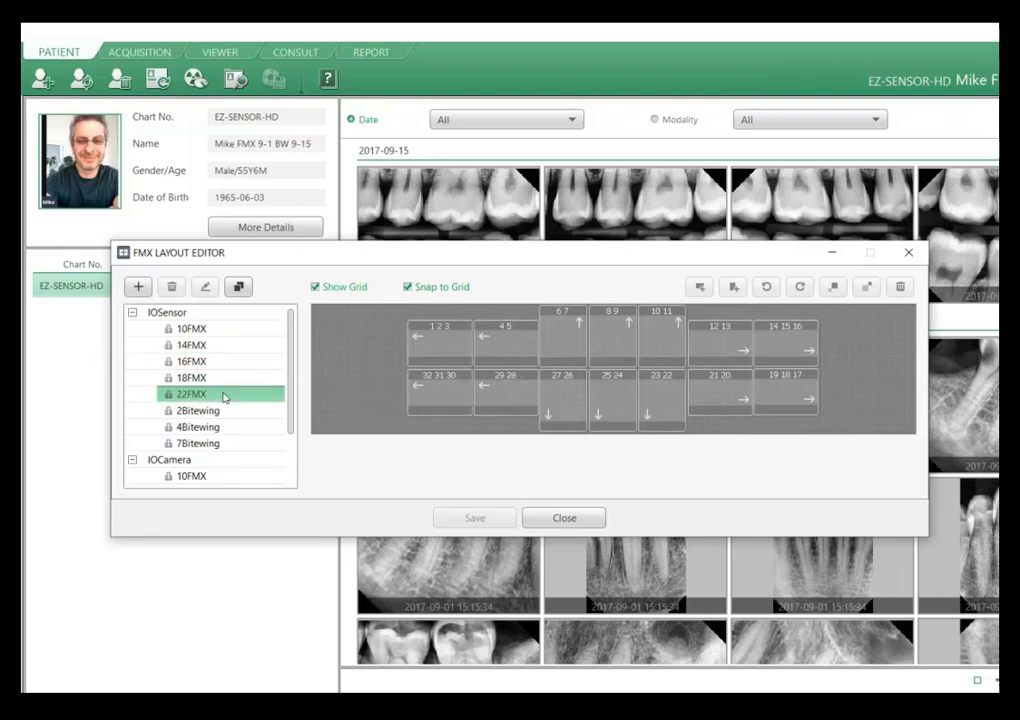
click(228, 411)
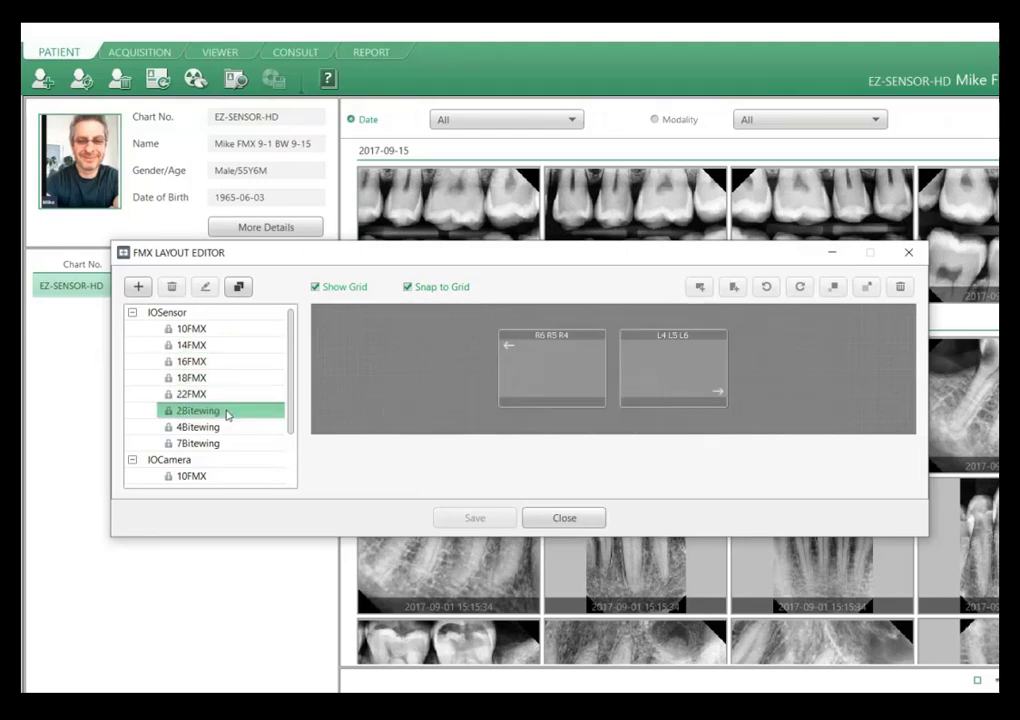
click(228, 427)
click(228, 442)
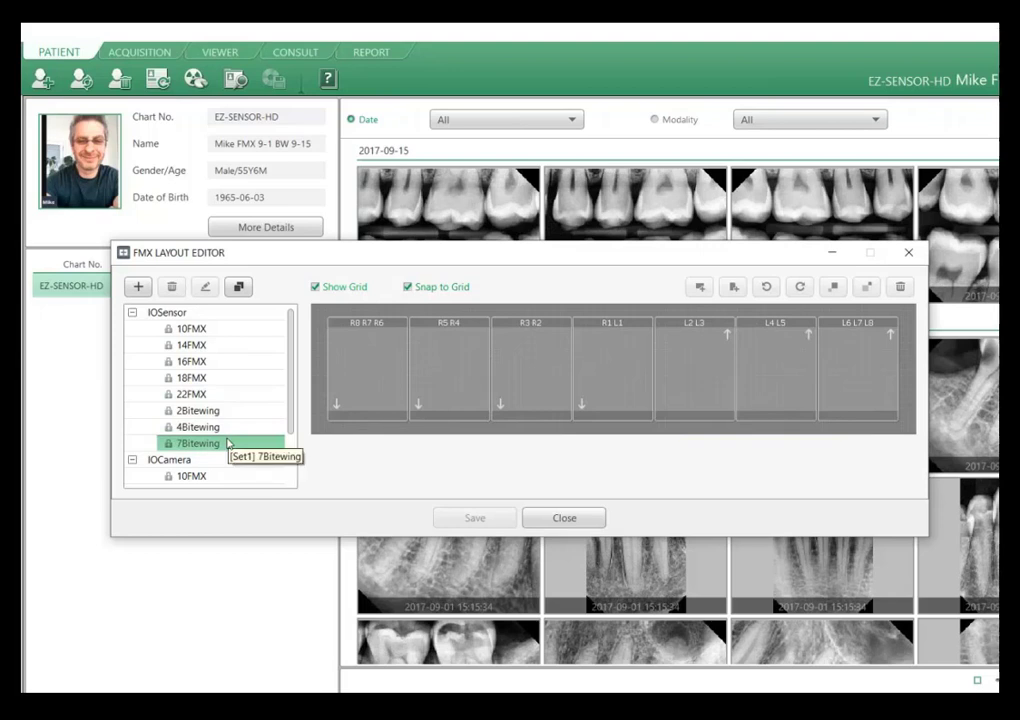
mouse_move(291, 364)
mouse_down()
mouse_move(300, 416)
mouse_move(288, 343)
mouse_up()
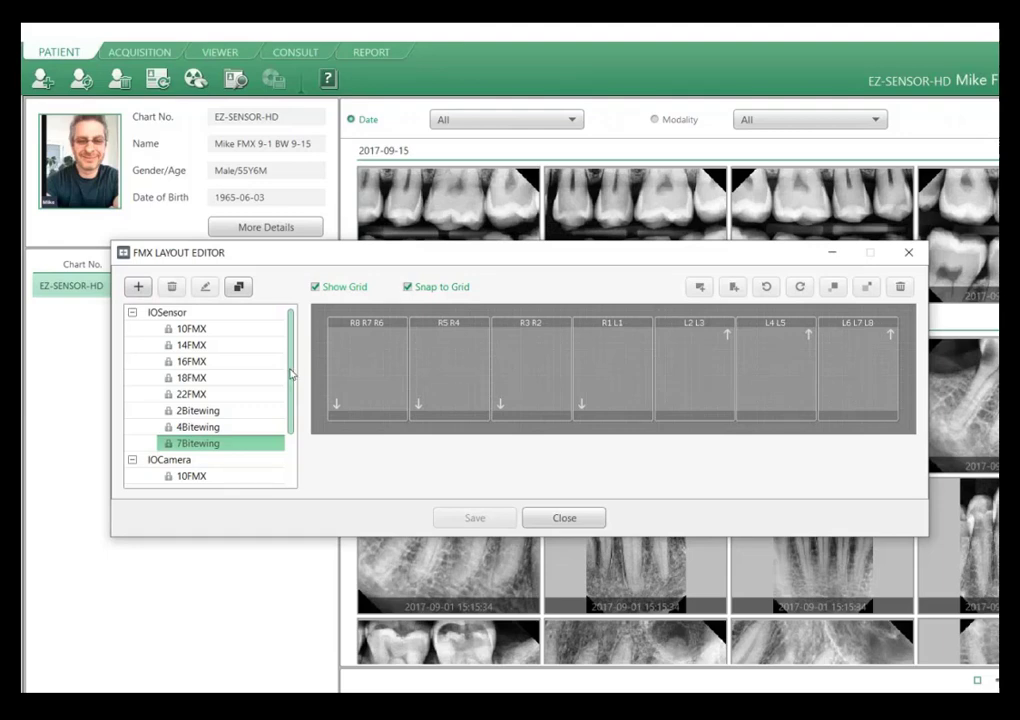
Copy the IOSensor 4Bitewing layout under the name "4 BW + 2 PA".
click(214, 427)
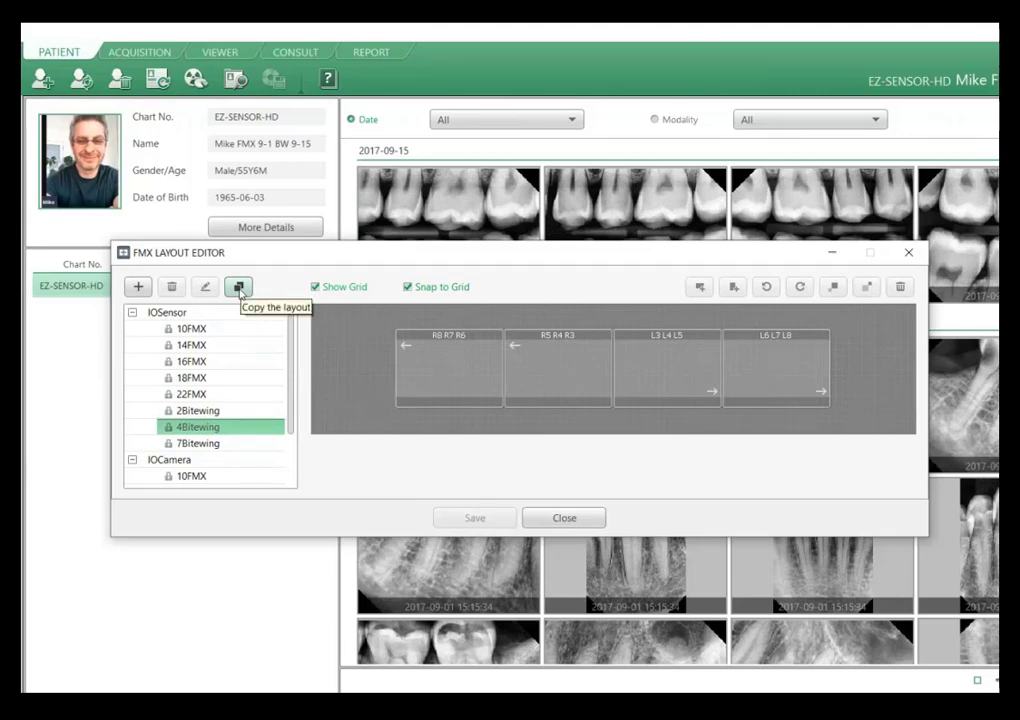
click(239, 288)
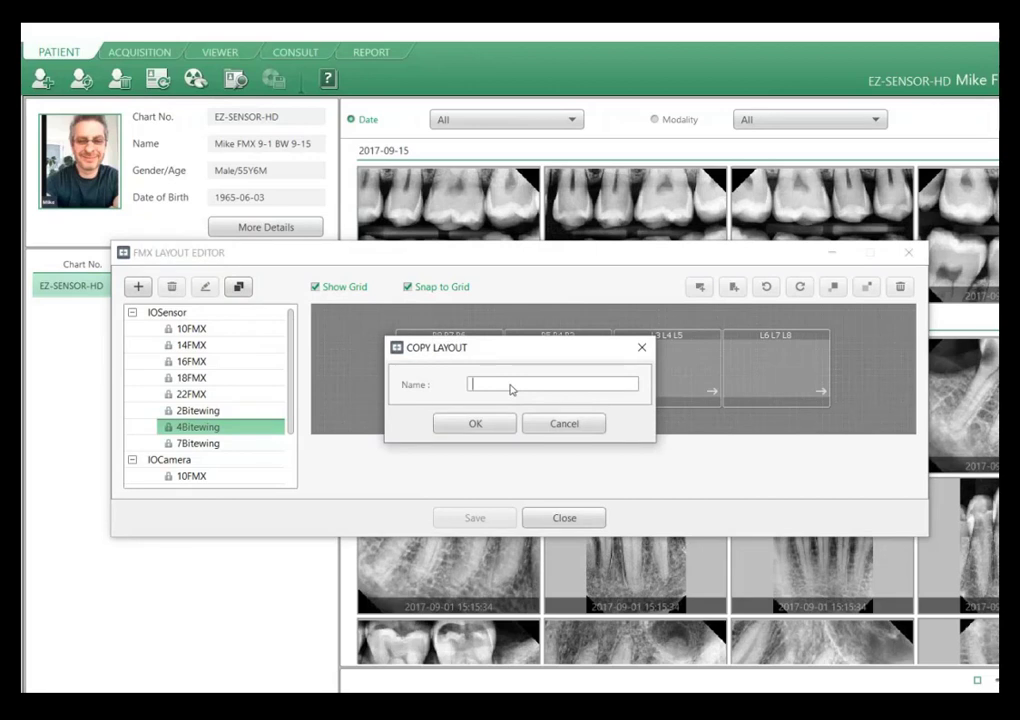
text(4 BW + 2 PA)
click(476, 423)
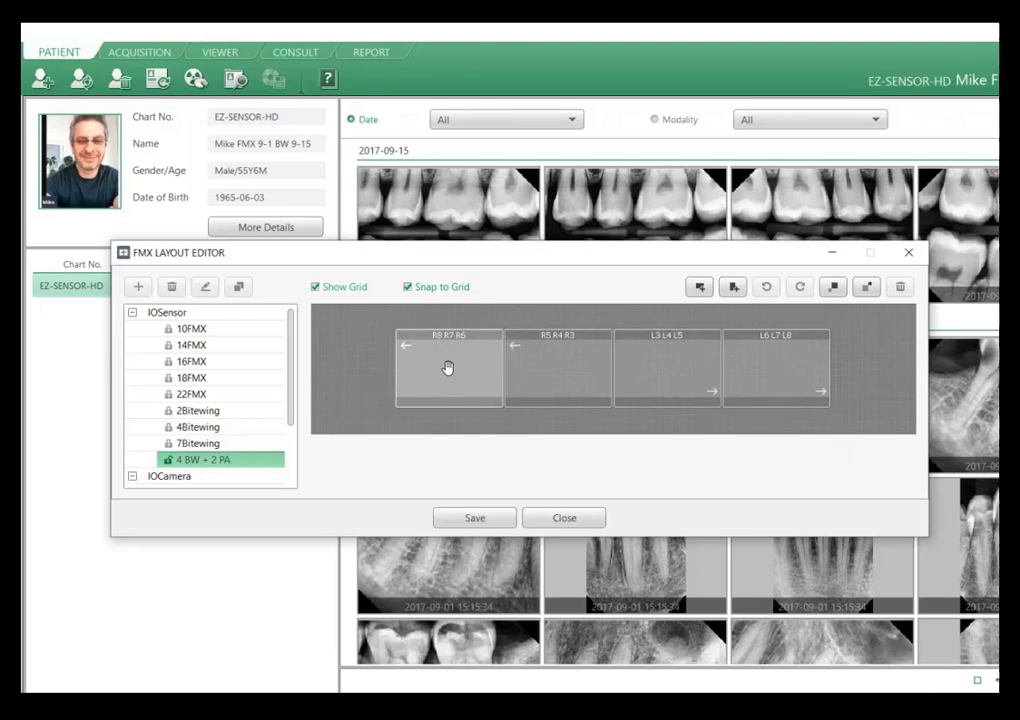
Spread the four bitewing frames outward, R frames to one side and L frames to the other, leaving a central gap, and enlarge them one increment.
drag(435, 374, 352, 369)
drag(728, 373, 855, 370)
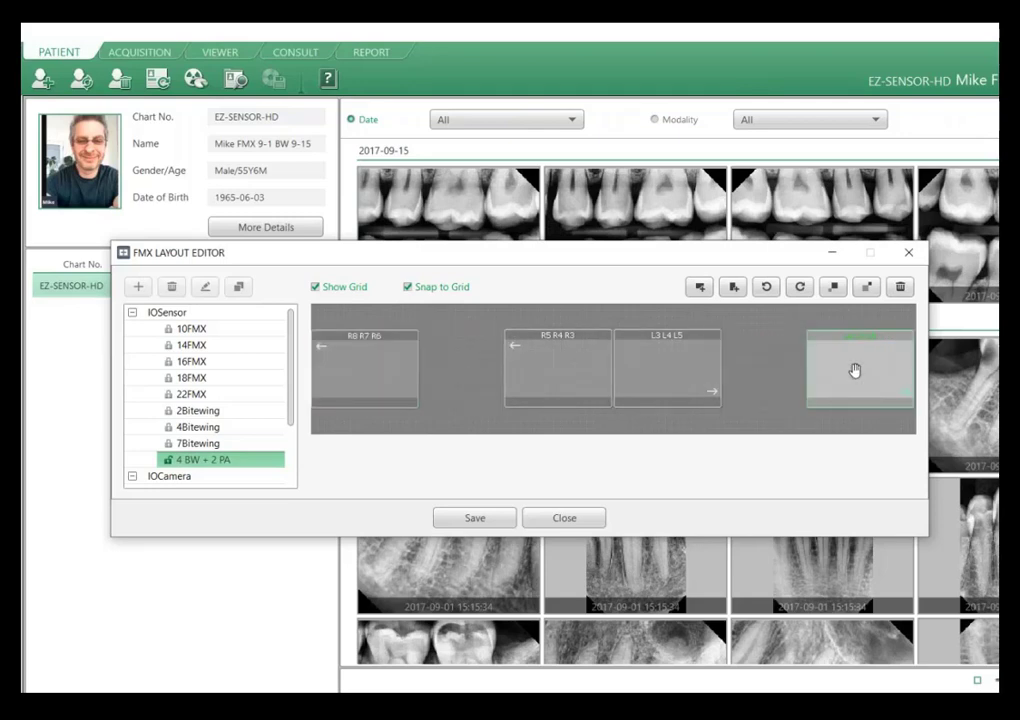
drag(562, 376, 498, 372)
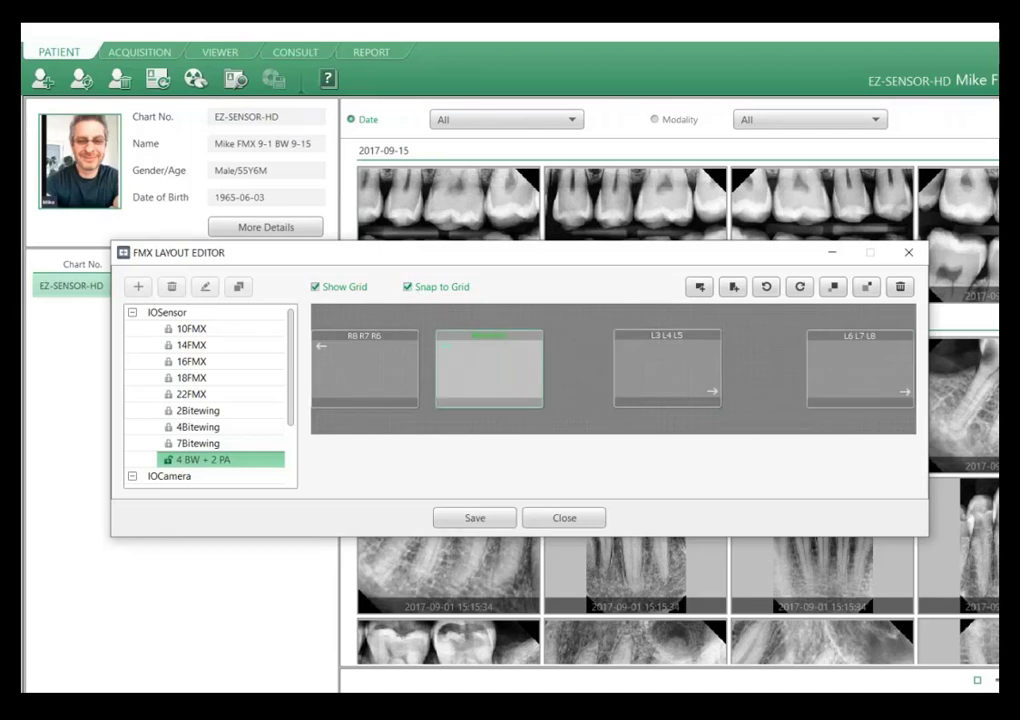
drag(492, 371, 751, 351)
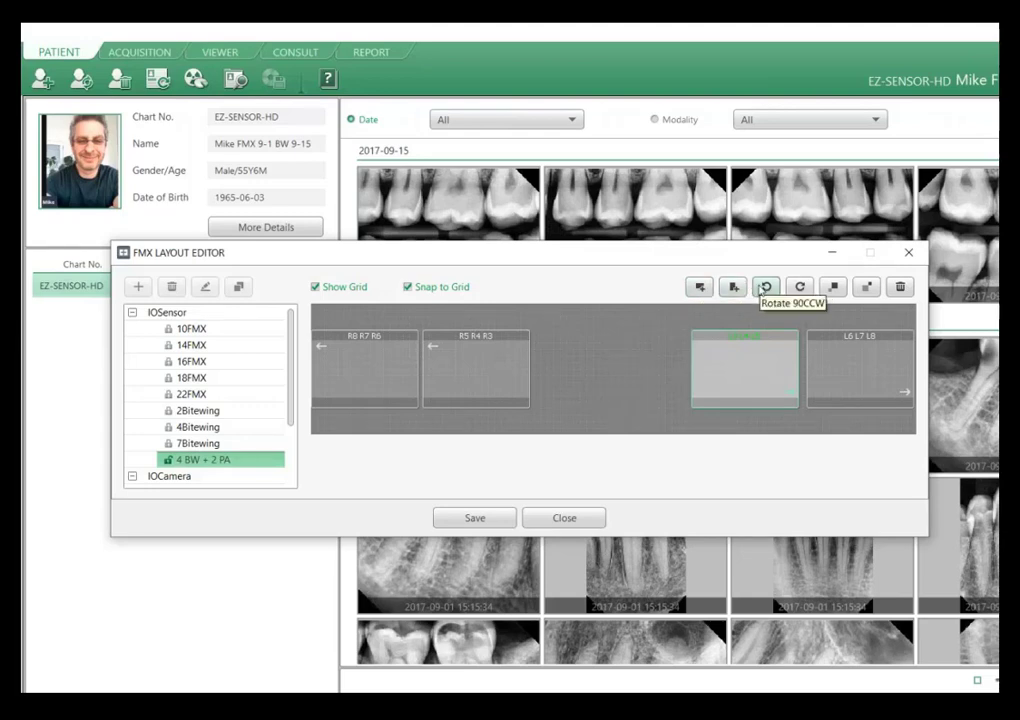
click(836, 290)
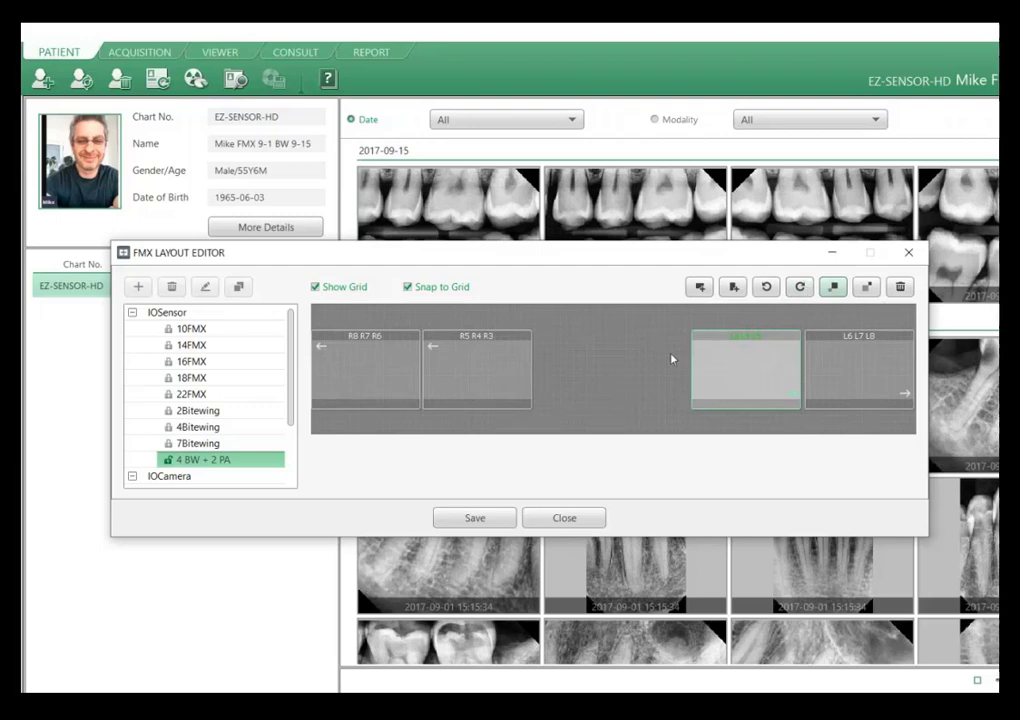
Add a vertical frame beside the R5 R4 R3 frame, shrink all frames one increment and shift the L3 L4 L5 frame toward L6 L7 L8.
click(734, 288)
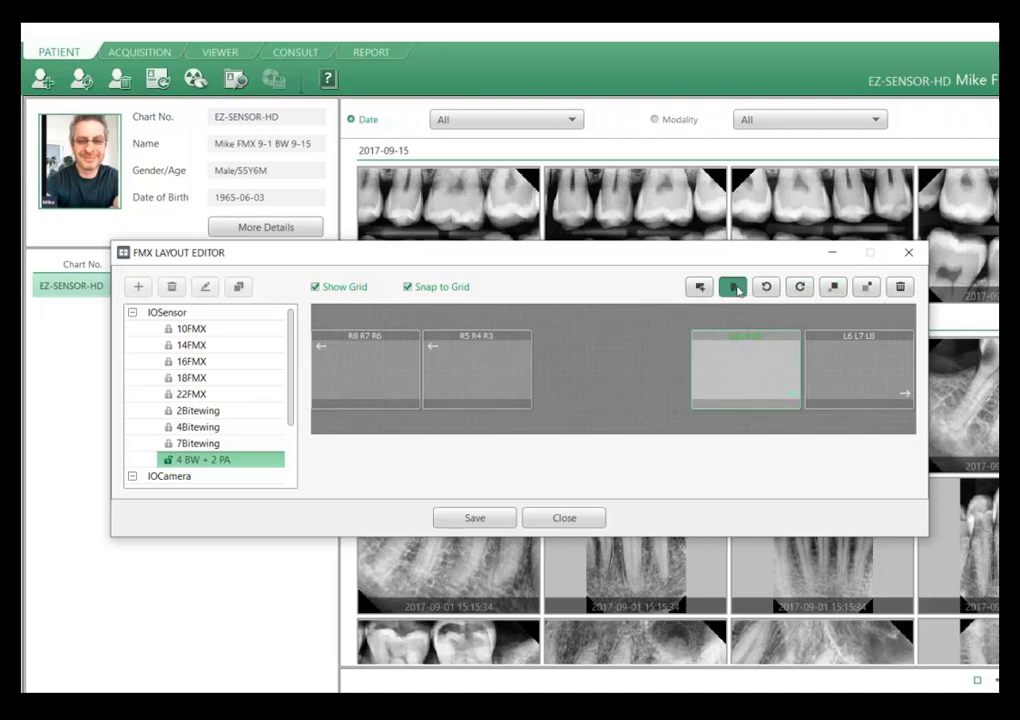
drag(345, 340, 565, 347)
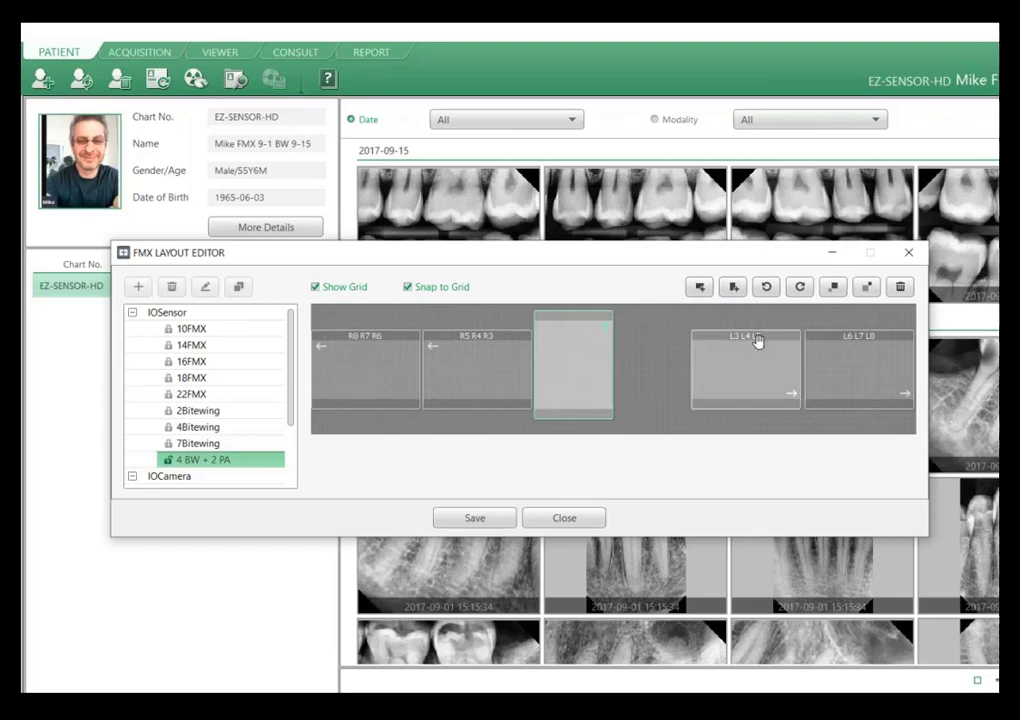
click(866, 289)
click(775, 355)
drag(783, 354, 782, 354)
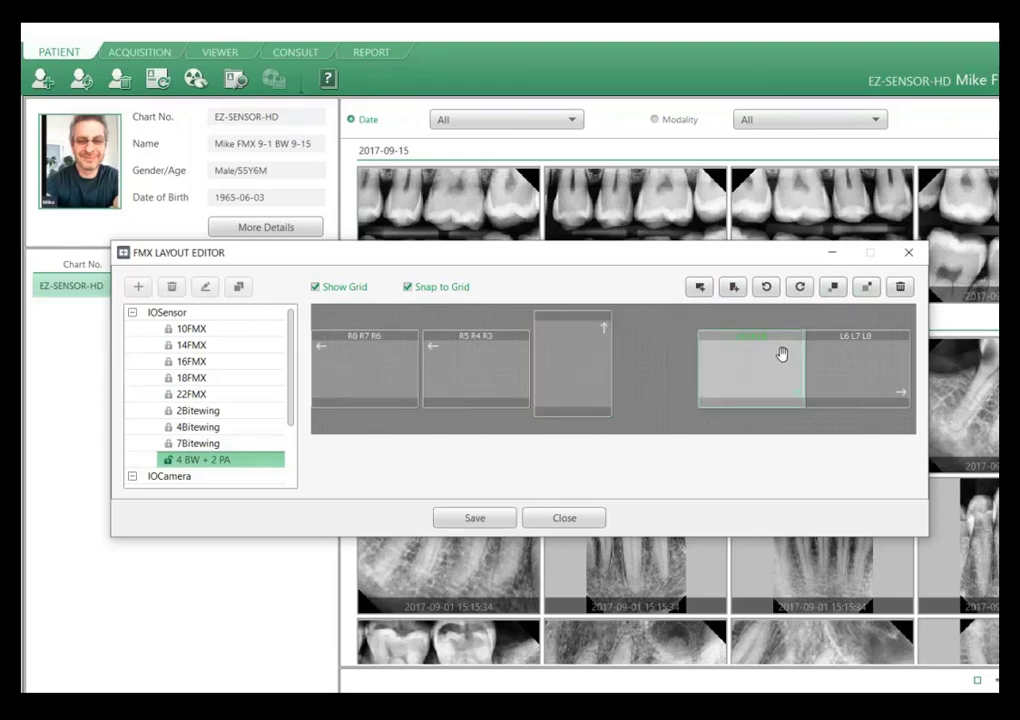
Add a second vertical frame directly beside the first and move the L3 L4 L5 frame up against it.
click(733, 288)
drag(378, 353, 660, 357)
drag(730, 365, 724, 364)
click(831, 325)
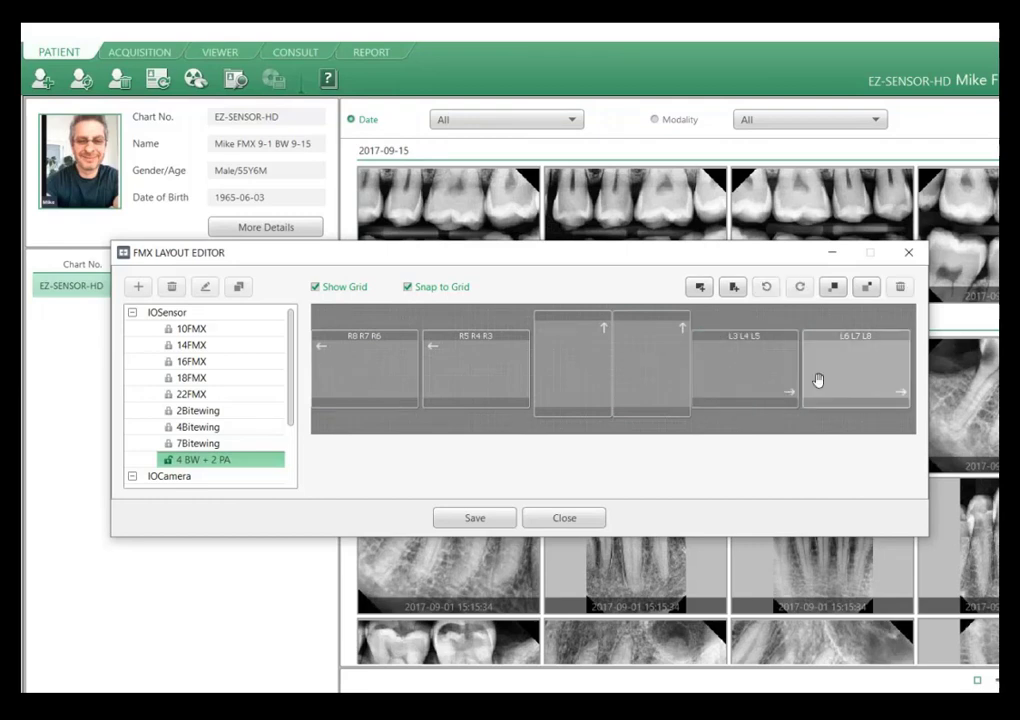
Shrink all frames one more increment and move the L3 L4 L5 and L6 L7 L8 frames outward so they are evenly spaced.
click(744, 377)
click(867, 290)
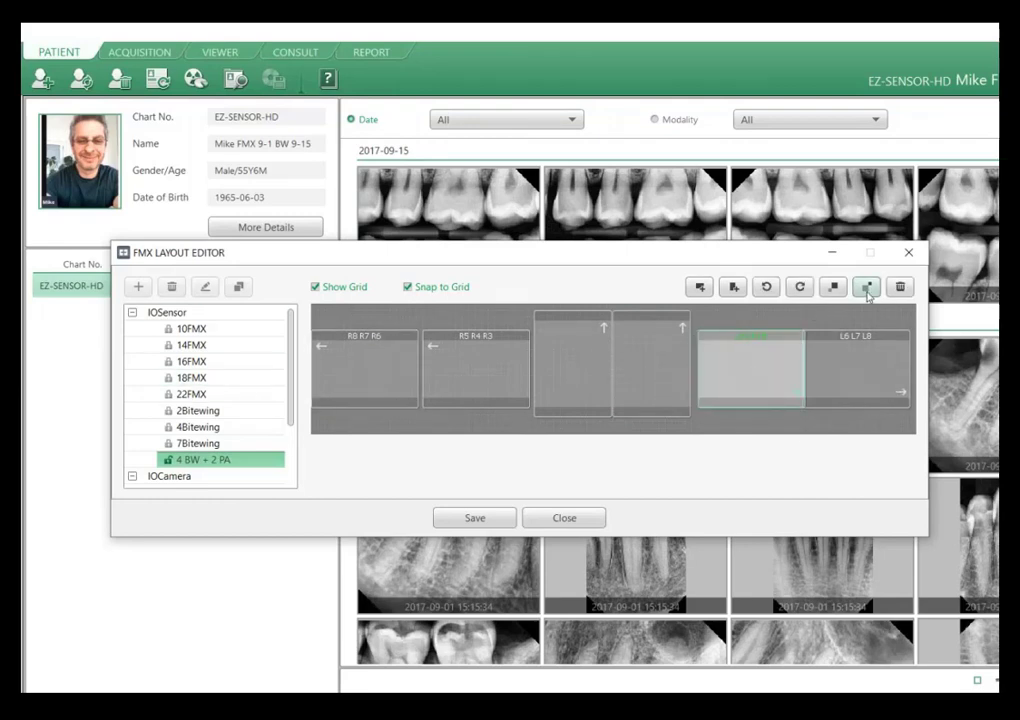
click(854, 362)
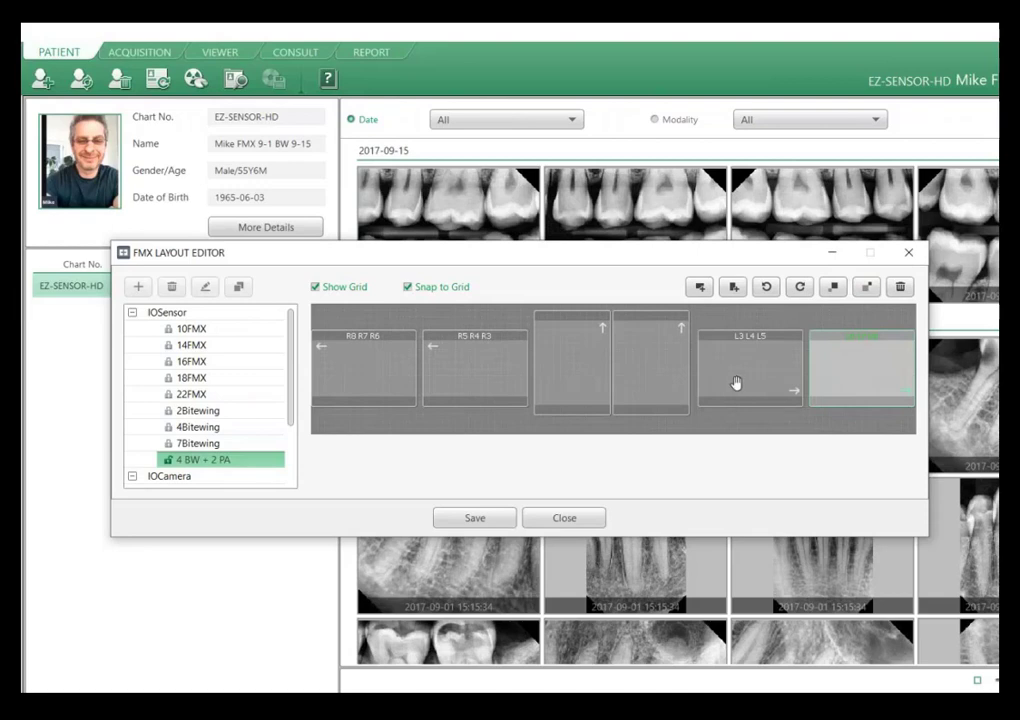
click(659, 361)
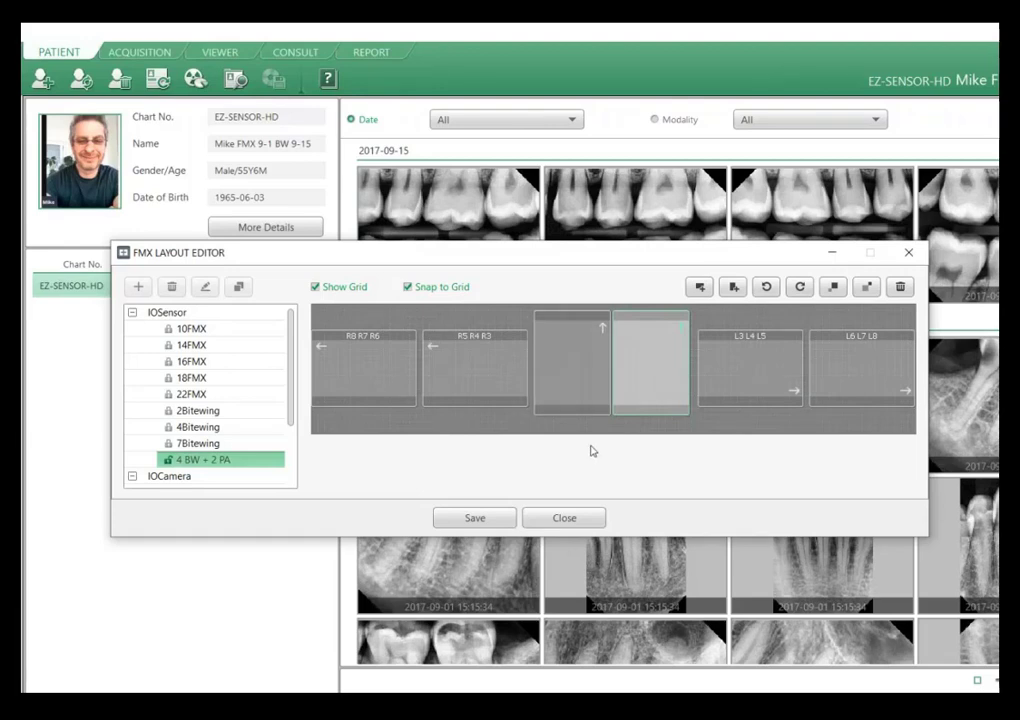
Assign adult teeth 8 and 9 to the vertical frame next to R5 R4 R3.
drag(650, 360, 566, 345)
double_click(566, 345)
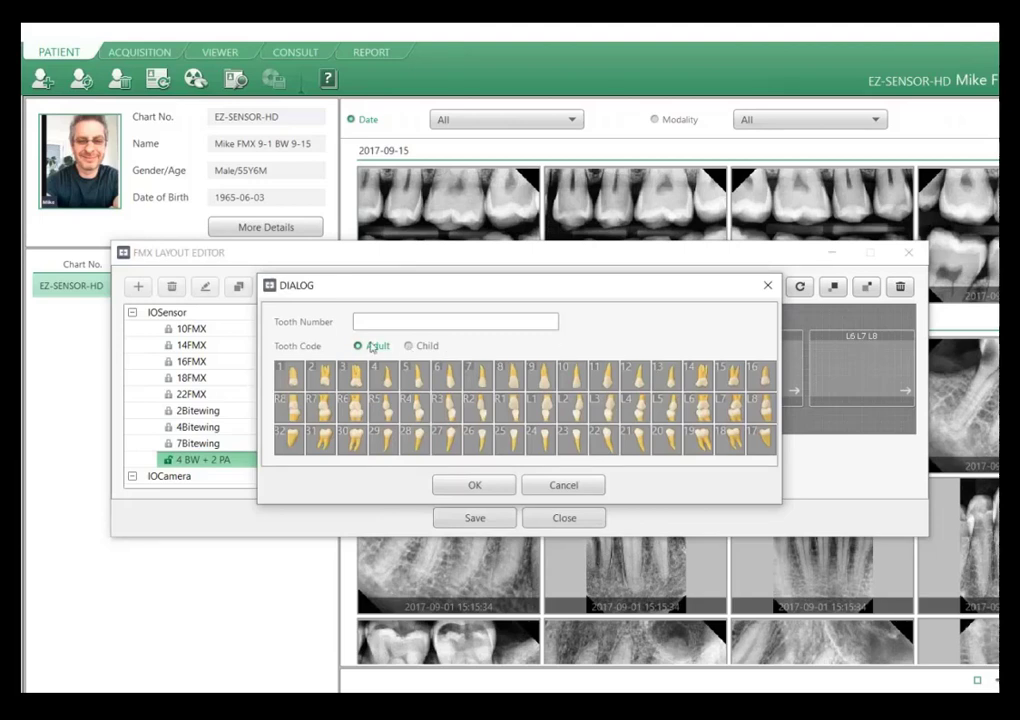
drag(537, 292, 507, 288)
click(485, 372)
click(515, 372)
click(417, 484)
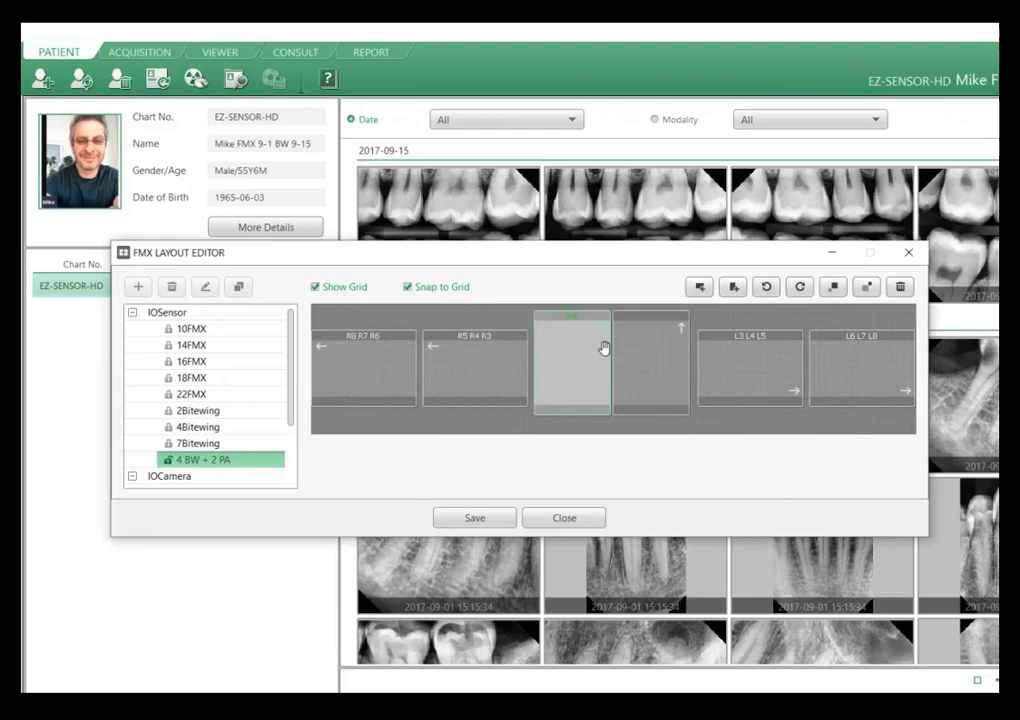
Rotate the second vertical frame clockwise twice and assign adult teeth 24 and 25 to it.
click(674, 350)
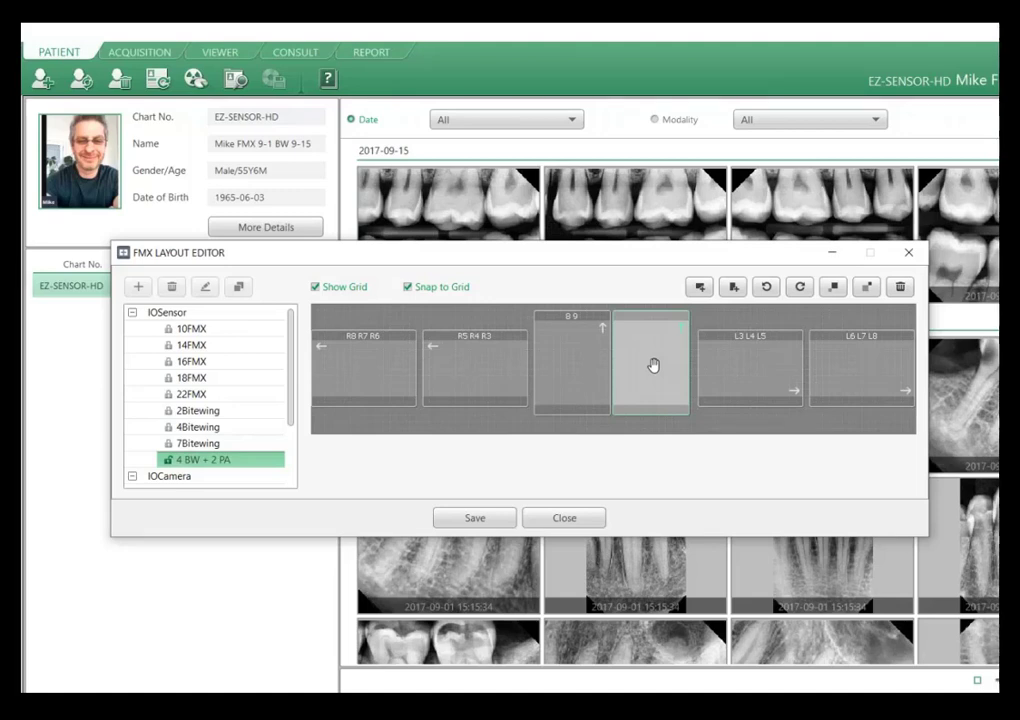
click(800, 288)
click(800, 288)
double_click(647, 360)
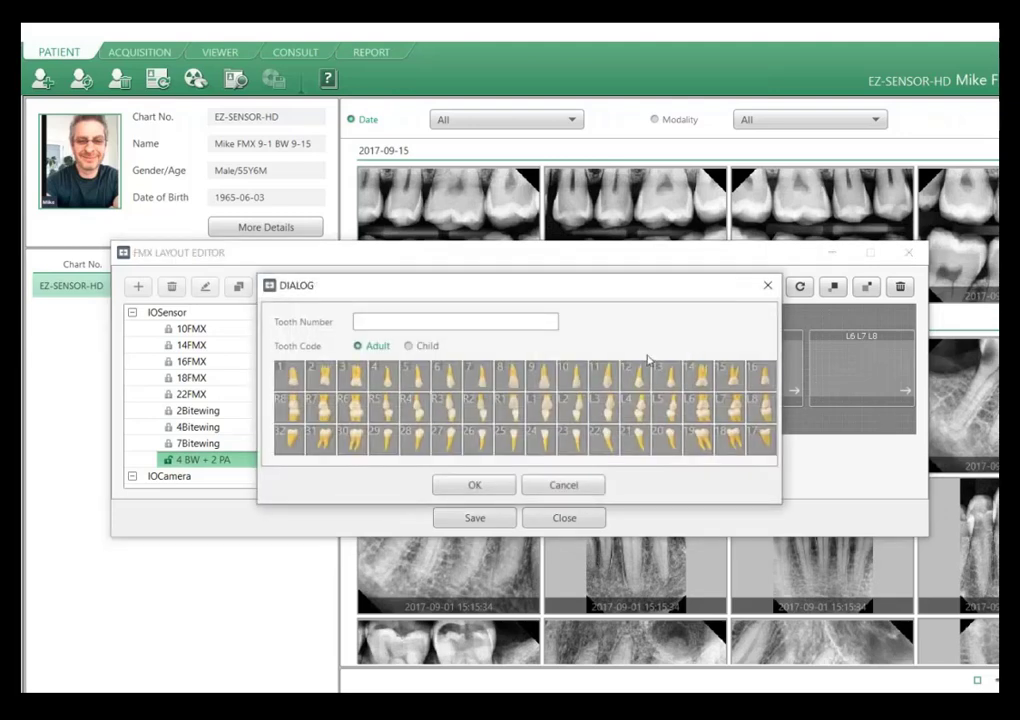
click(541, 440)
click(510, 448)
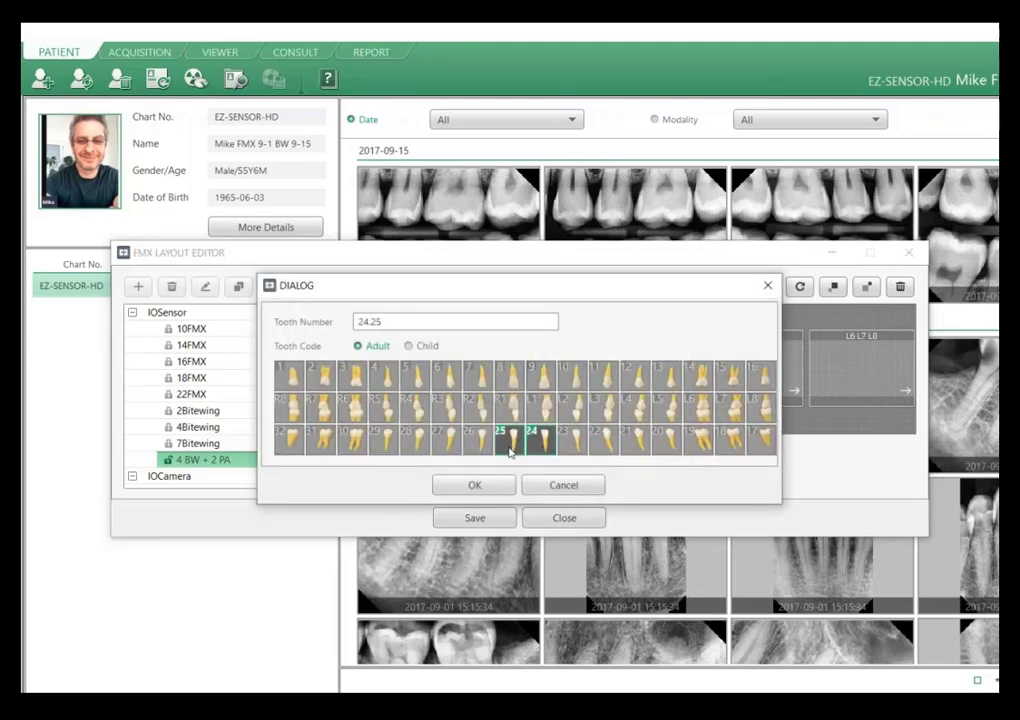
click(458, 489)
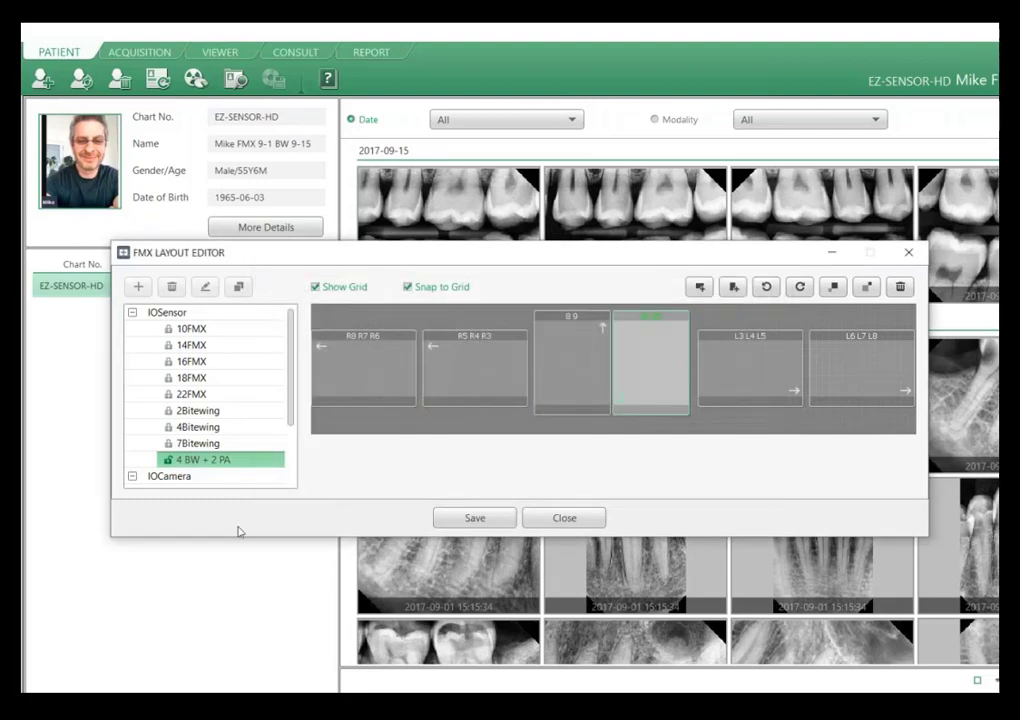
Save the "4 BW + 2 PA" layout, toggling its 1 + FMX + Thumbnail option, and close the FMX Layout Editor.
click(475, 518)
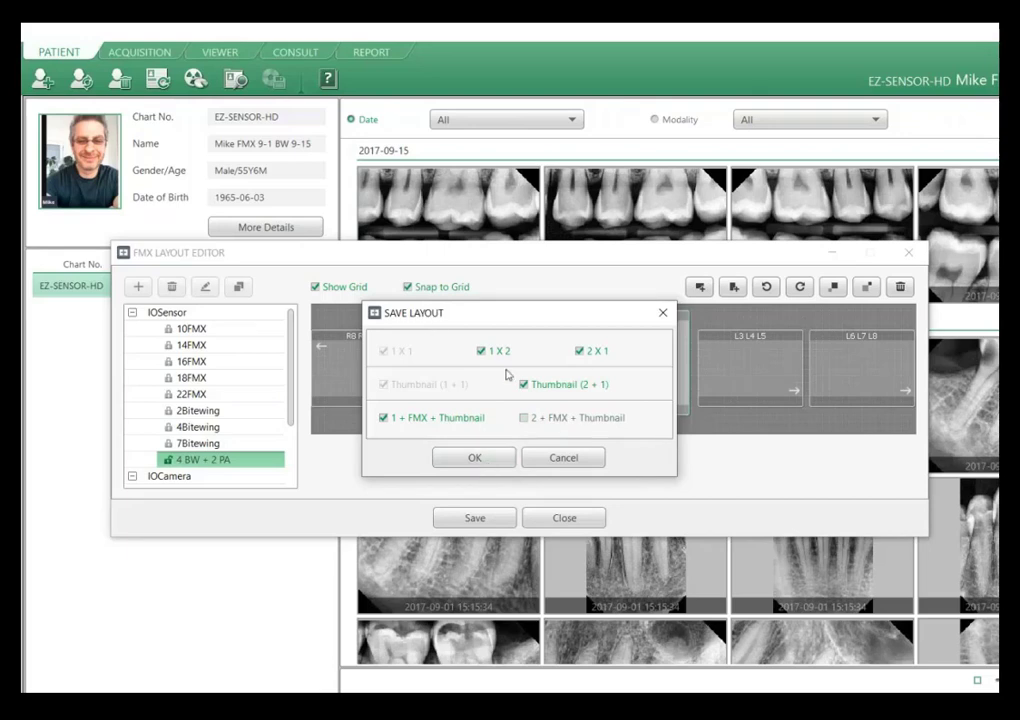
click(449, 420)
click(474, 457)
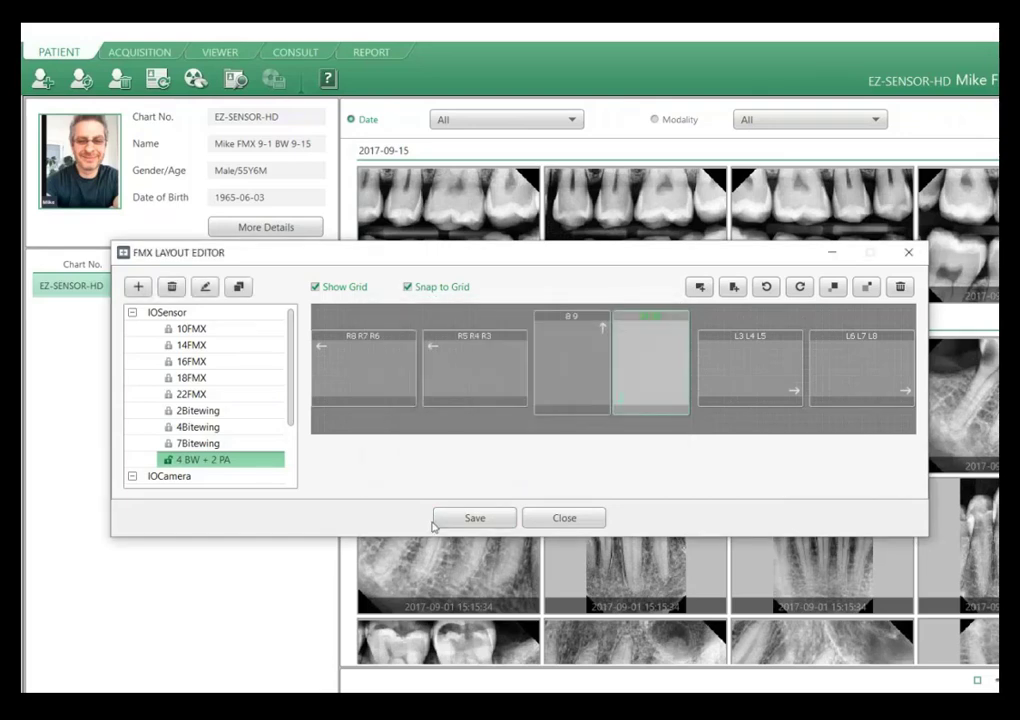
click(566, 520)
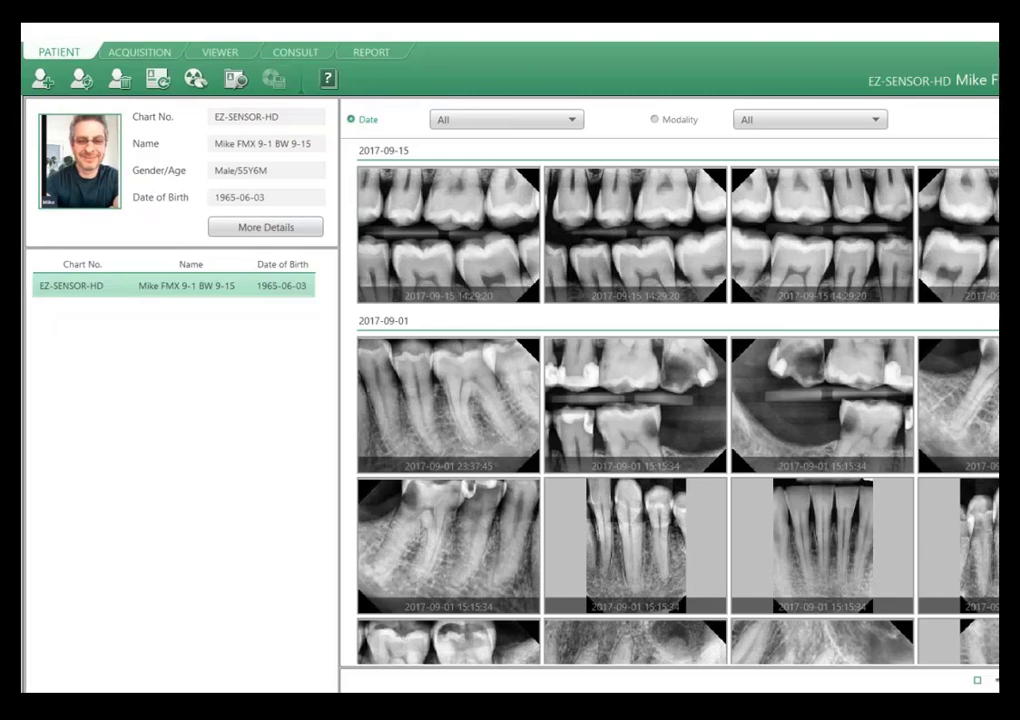
Switch to the Vatech America website in Chrome, open Service & Support and look over the Customer Learning Center product links.
mouse_move(388, 708)
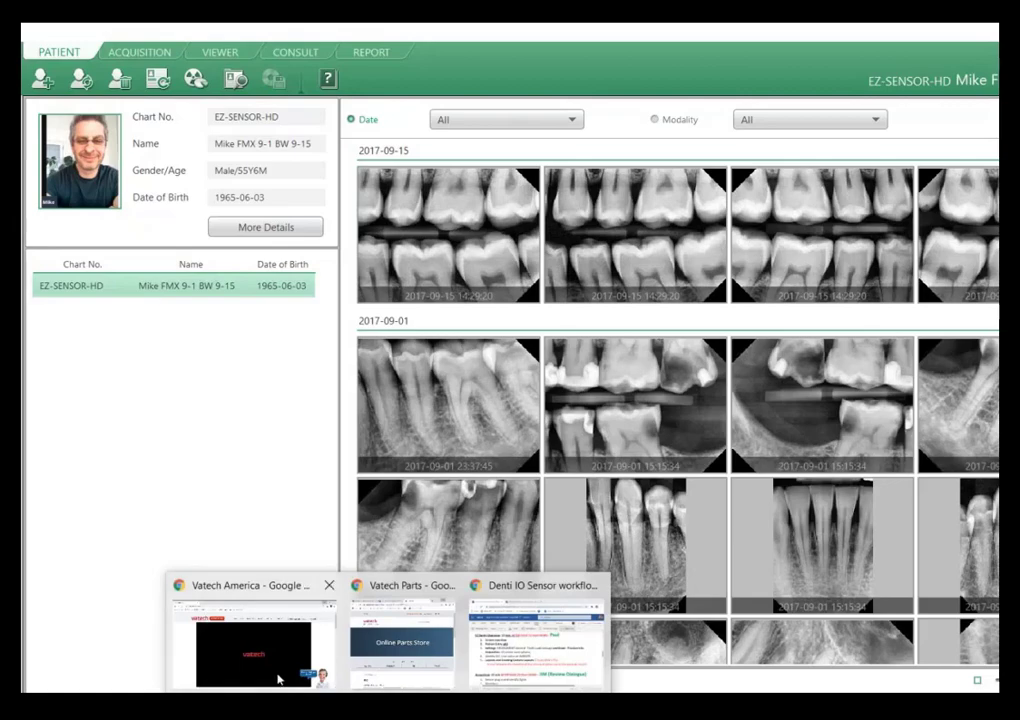
click(292, 677)
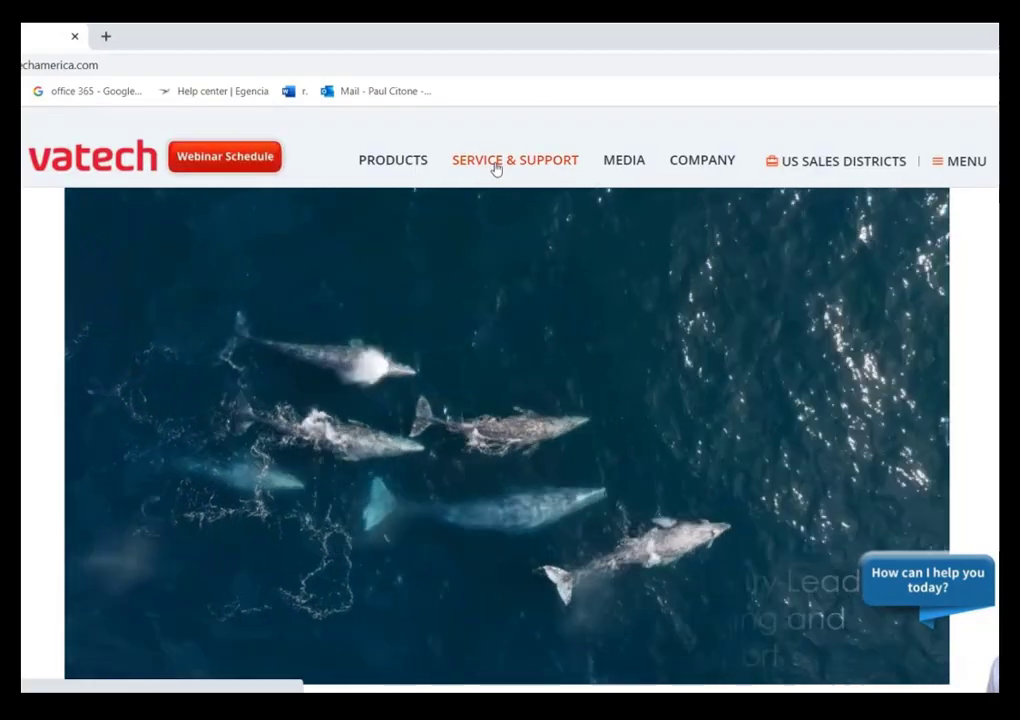
click(495, 165)
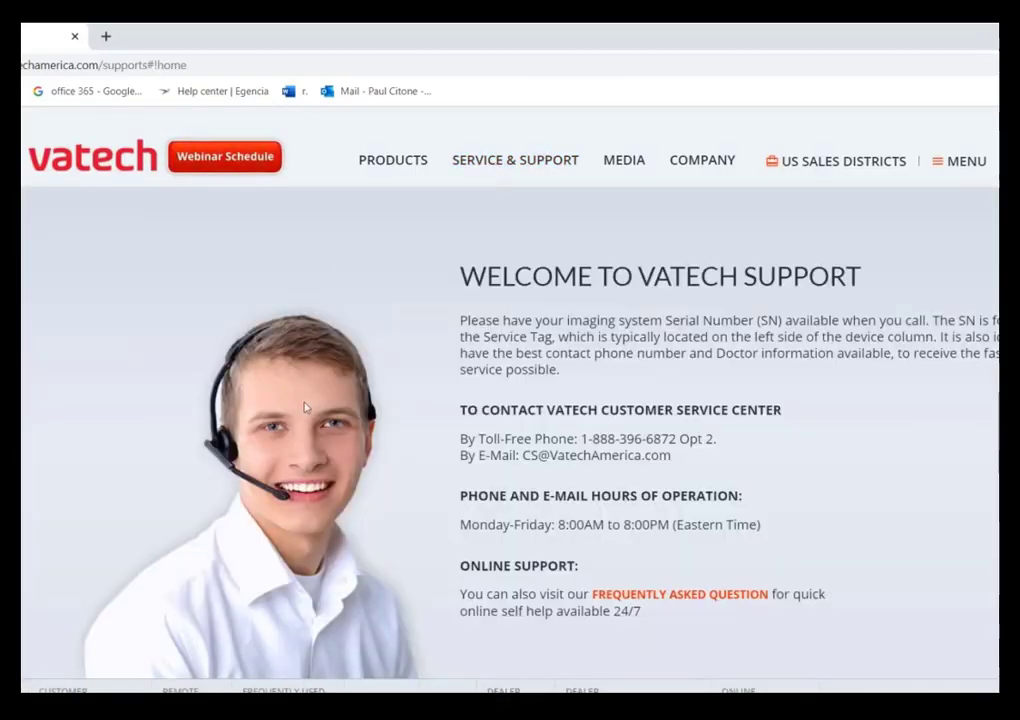
scroll(322, 402, down, 3)
scroll(323, 401, up, 3)
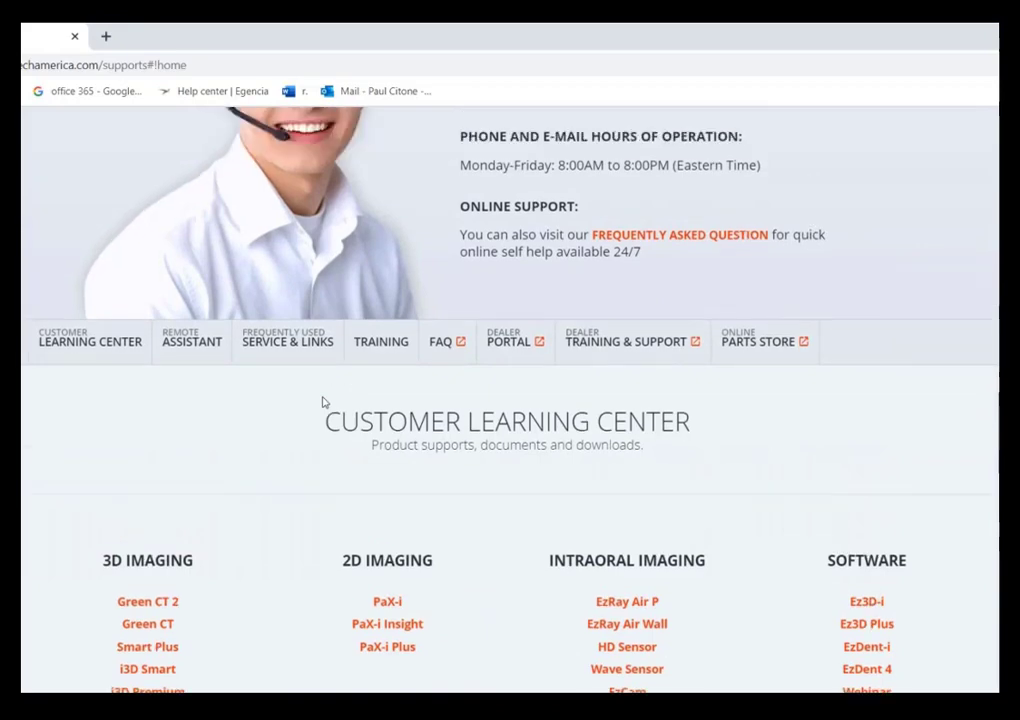
scroll(702, 491, down, 2)
scroll(735, 480, down, 3)
scroll(474, 273, down, 1)
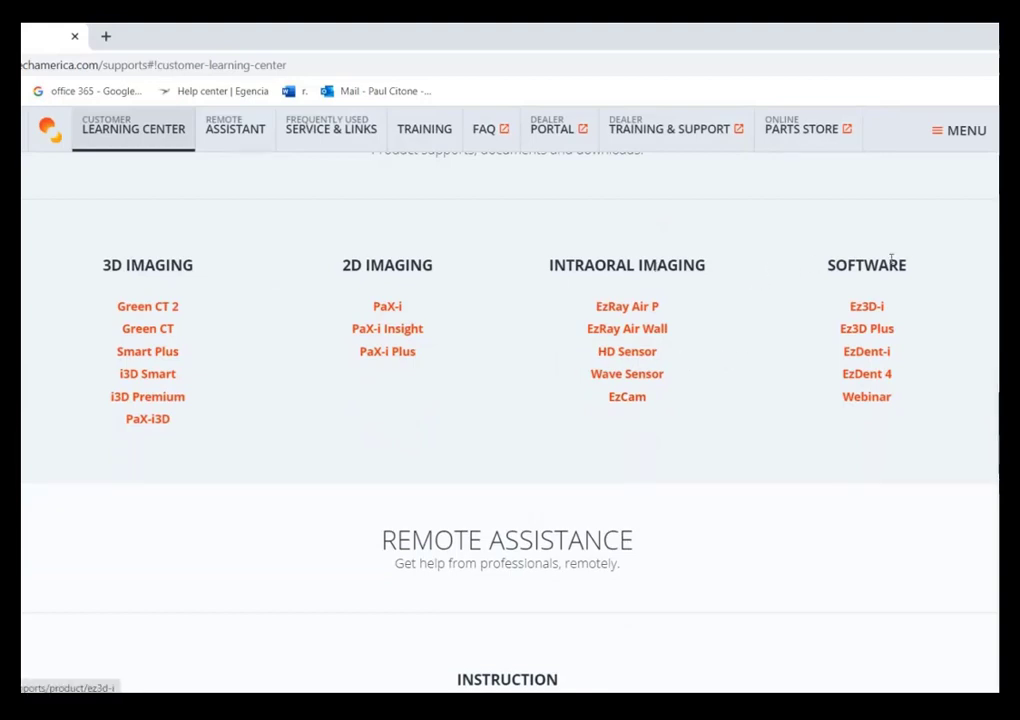
Open the EzDent-i support page and look through its Patient, Acquisition and Viewer training video chapters.
click(866, 352)
scroll(710, 510, down, 4)
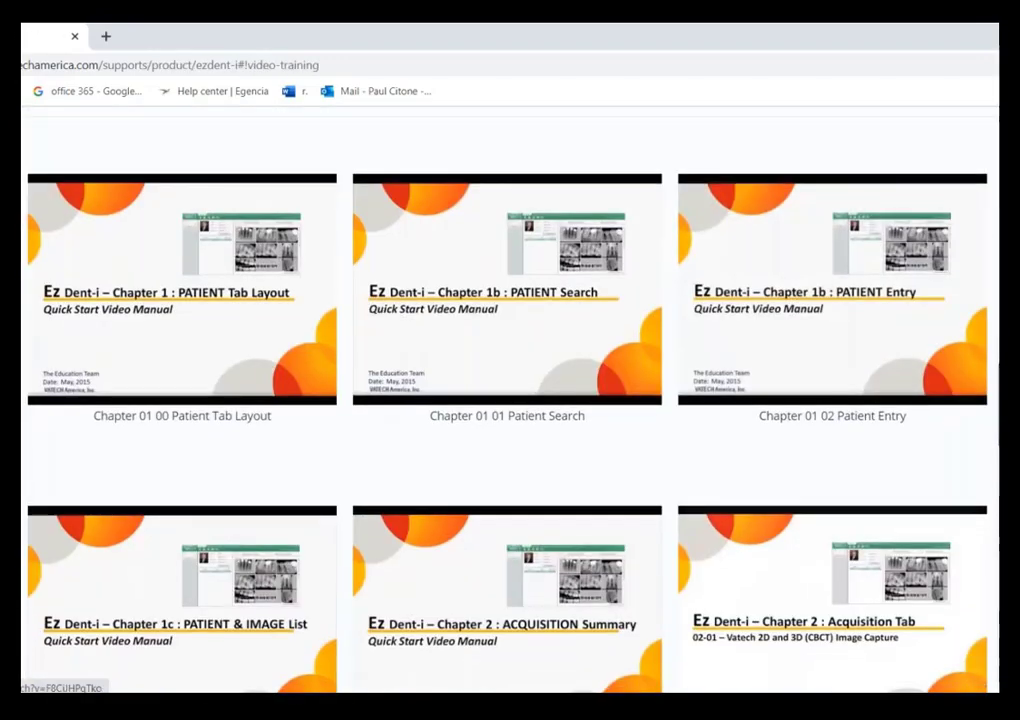
scroll(695, 522, down, 5)
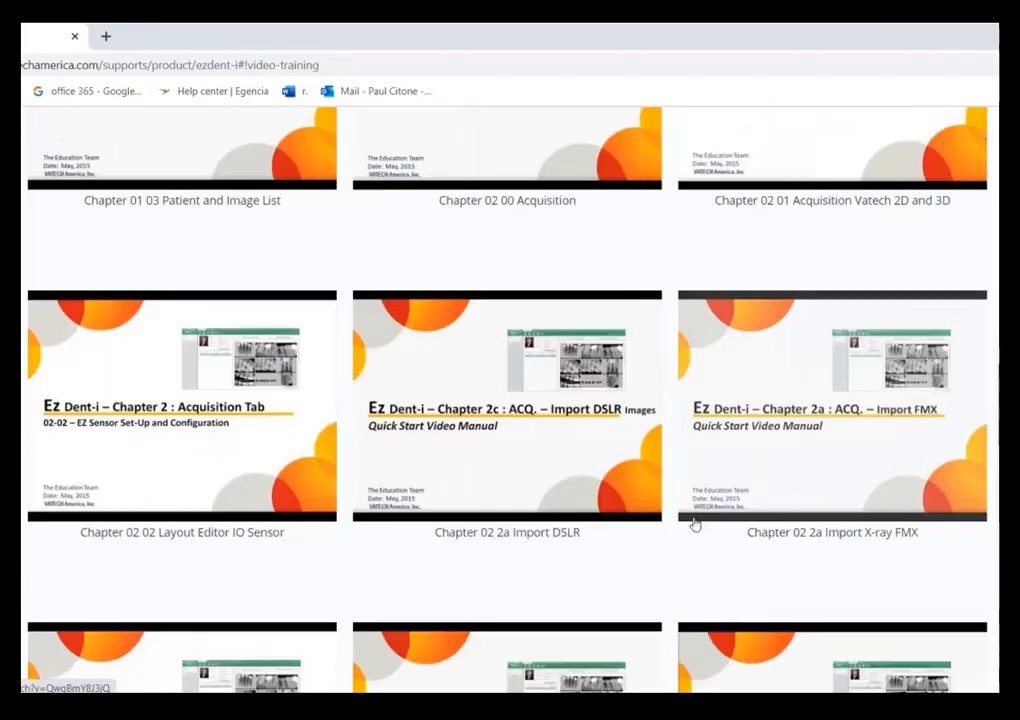
scroll(694, 523, down, 3)
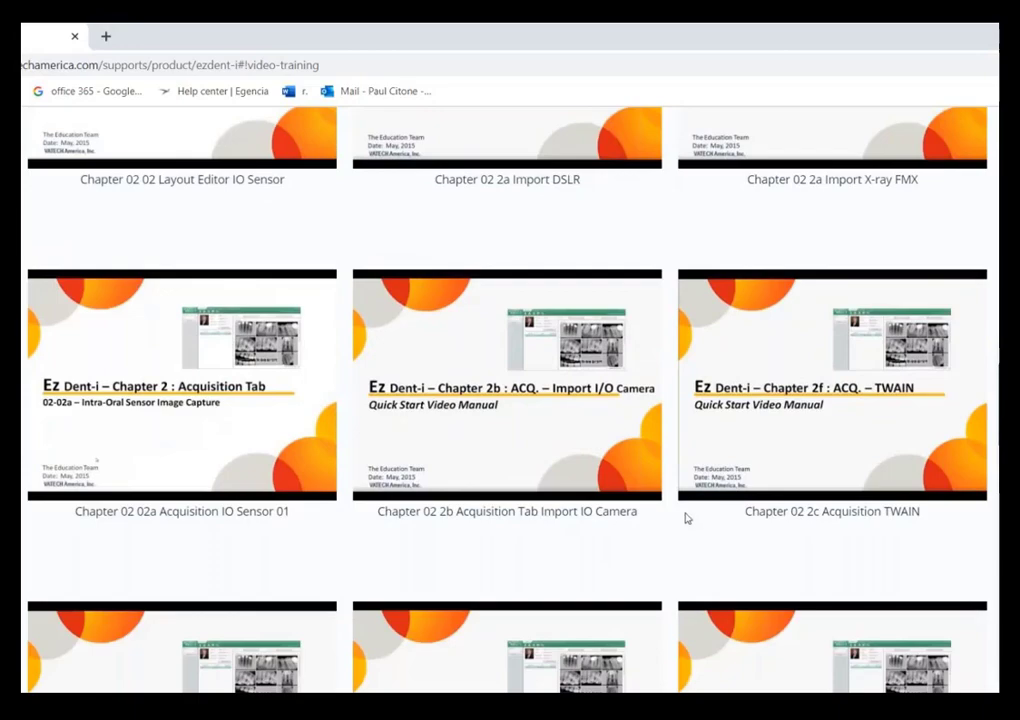
scroll(712, 517, down, 6)
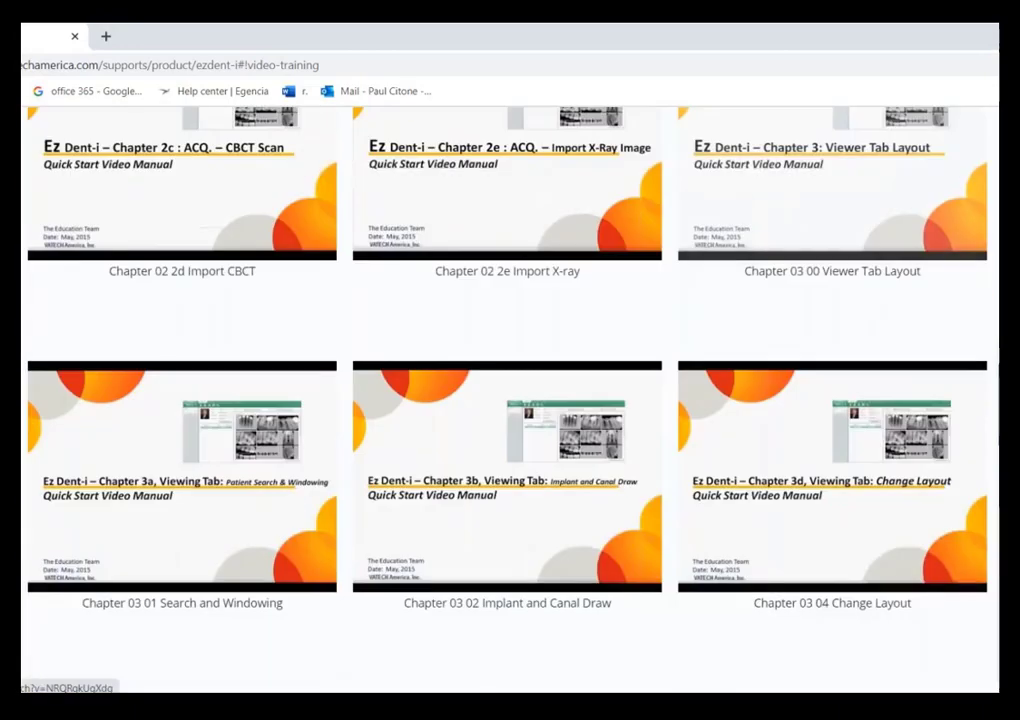
scroll(706, 512, down, 7)
scroll(706, 513, up, 5)
scroll(706, 512, up, 14)
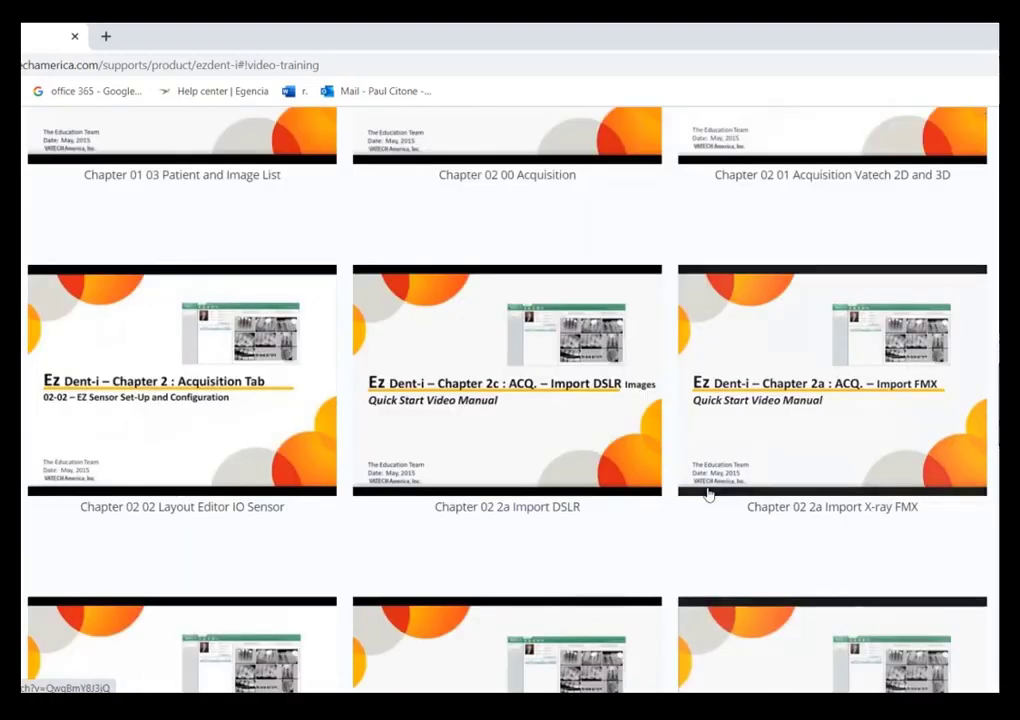
scroll(718, 507, up, 7)
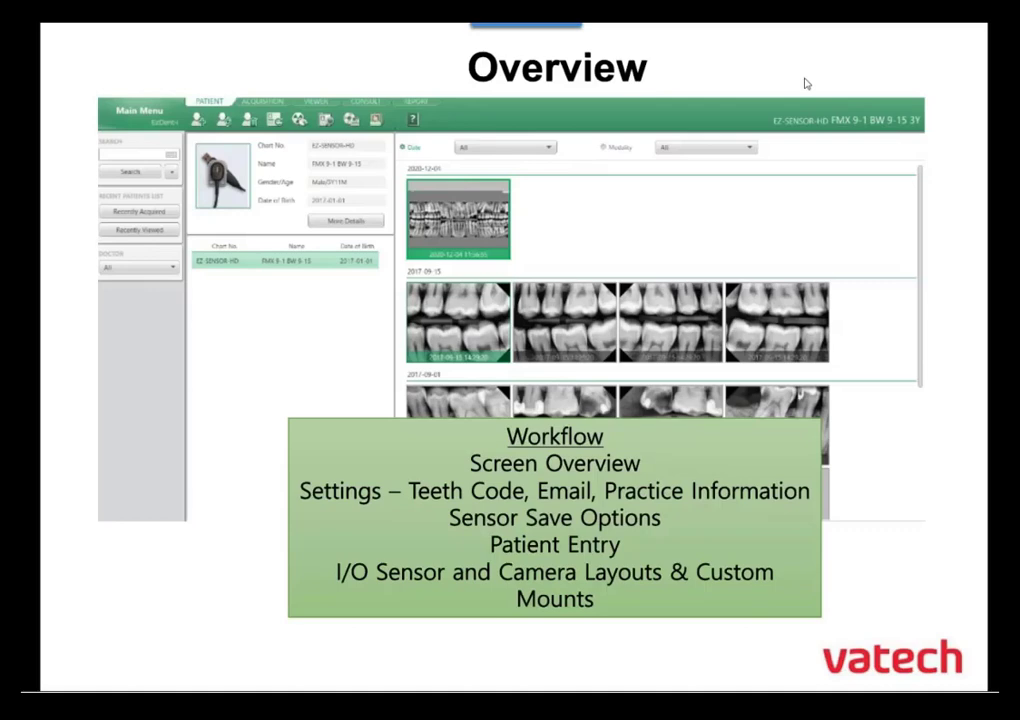
click(637, 328)
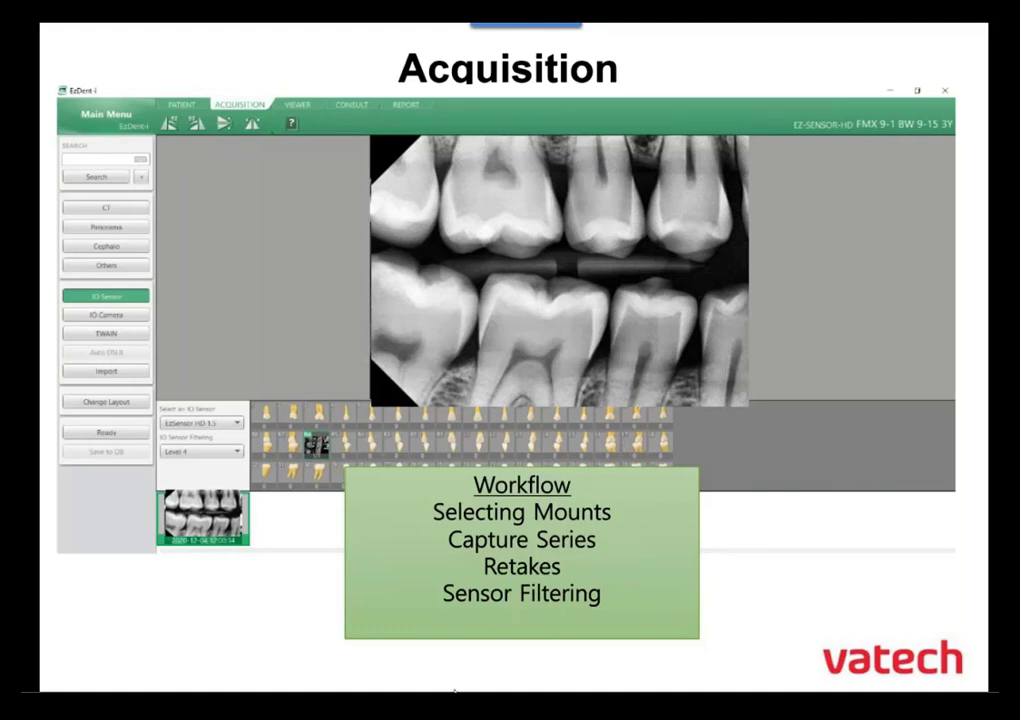
Switch back to EzDent-i, enlarge the patient's thumbnails and look over the listed images and reports.
mouse_move(447, 705)
click(400, 645)
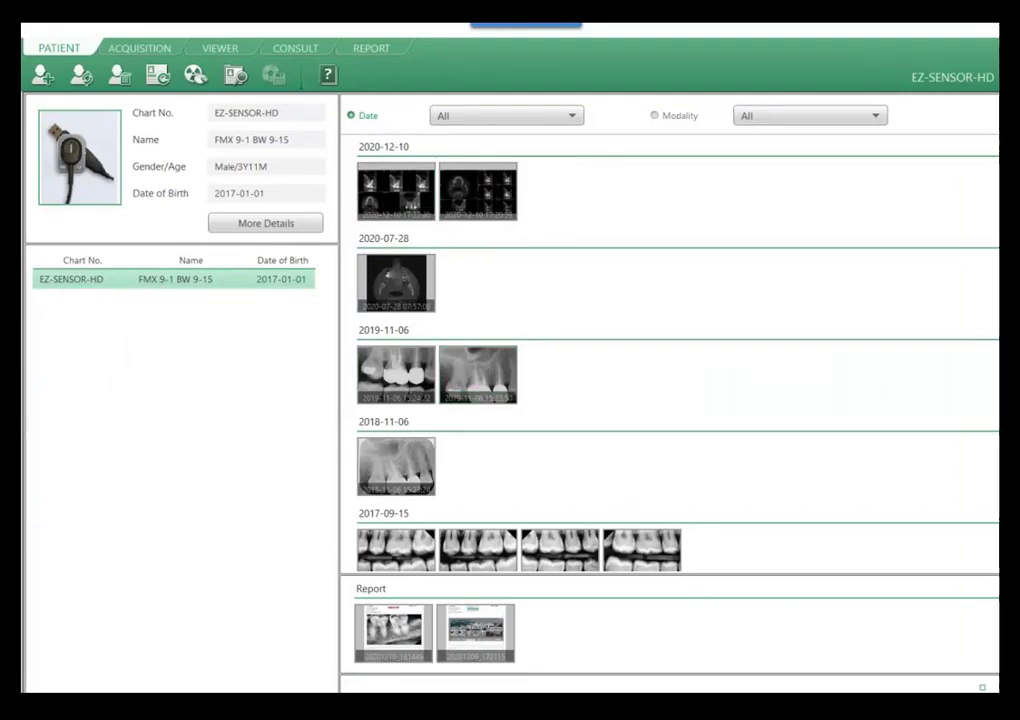
drag(1004, 687, 1019, 687)
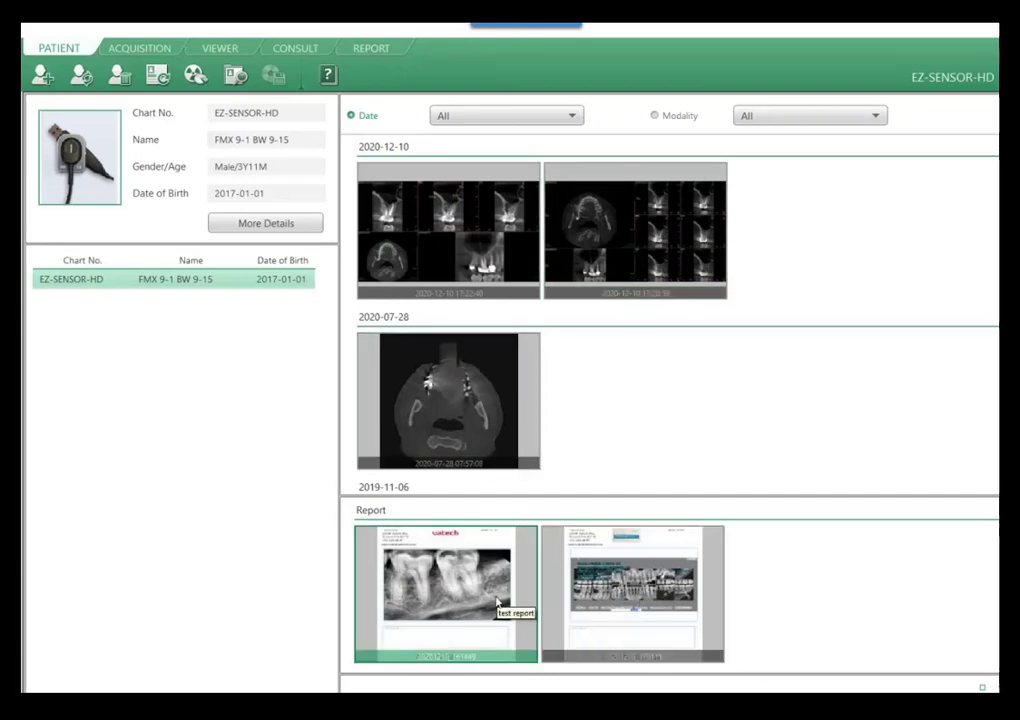
scroll(640, 355, down, 3)
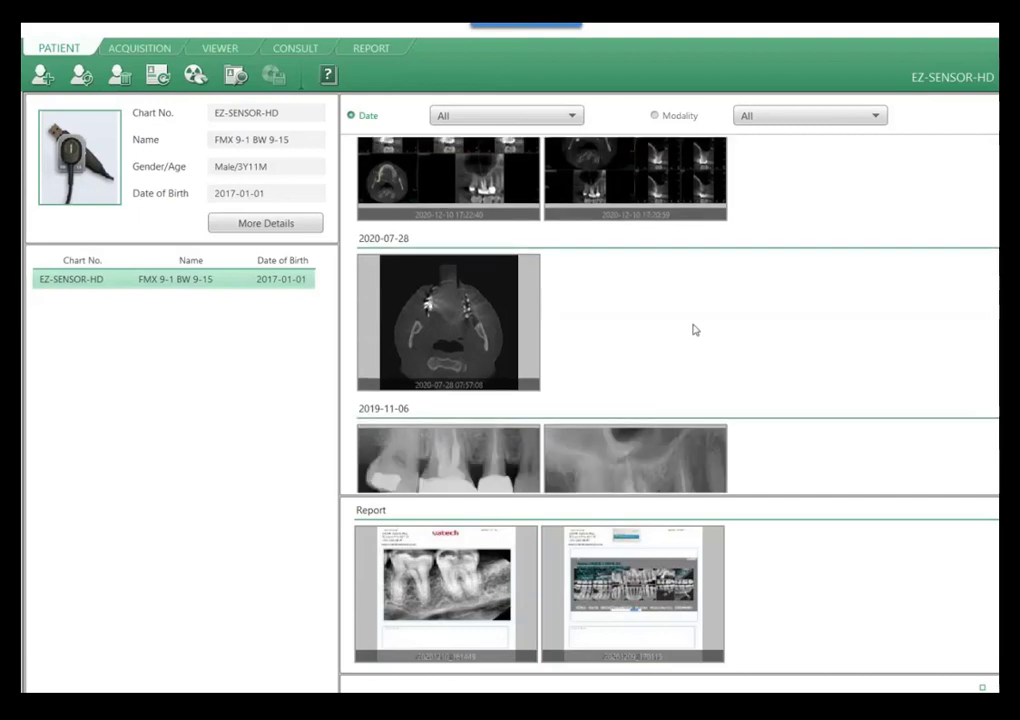
Look over the patient's images down to the 2017-09-01 series and reduce the thumbnail size to see more of them.
scroll(817, 292, down, 1)
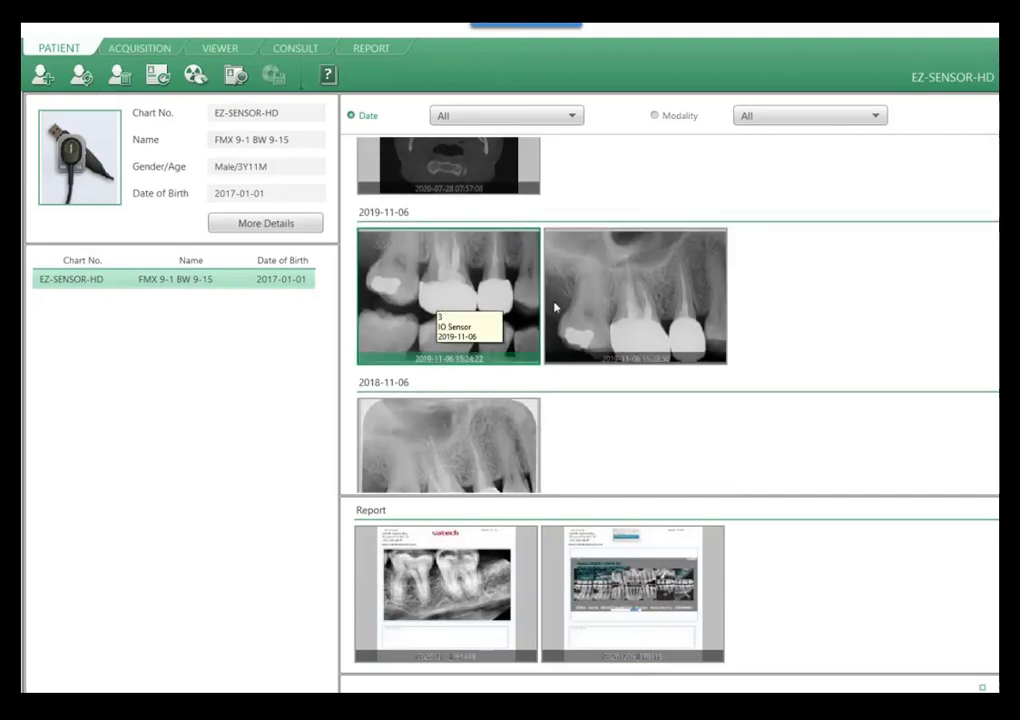
scroll(790, 290, down, 2)
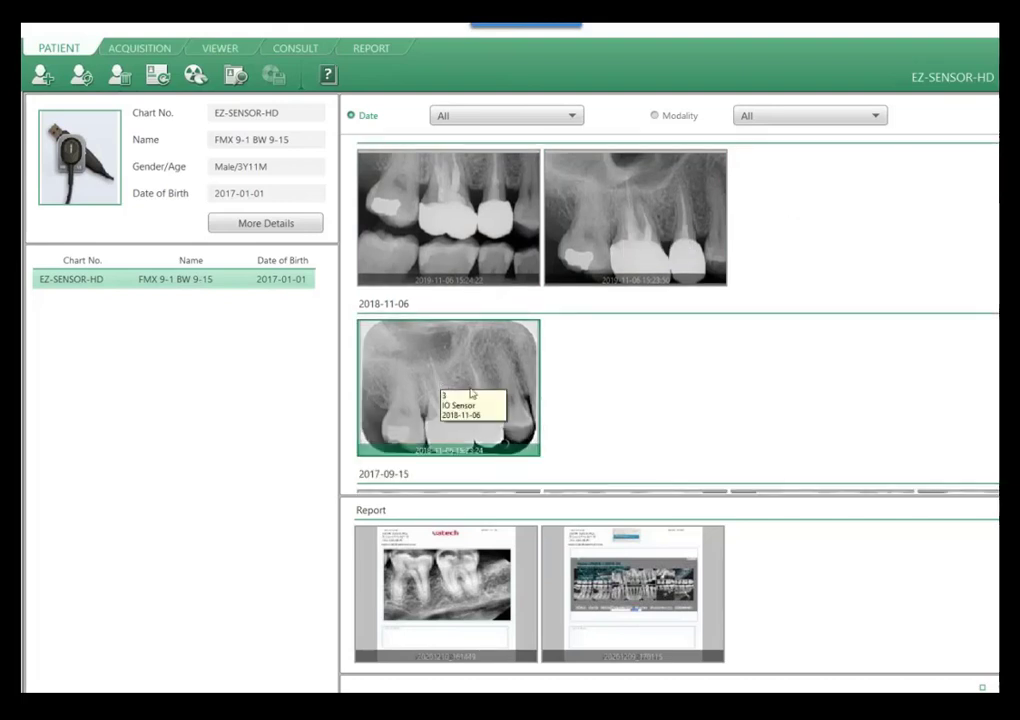
scroll(585, 371, down, 4)
scroll(699, 360, down, 7)
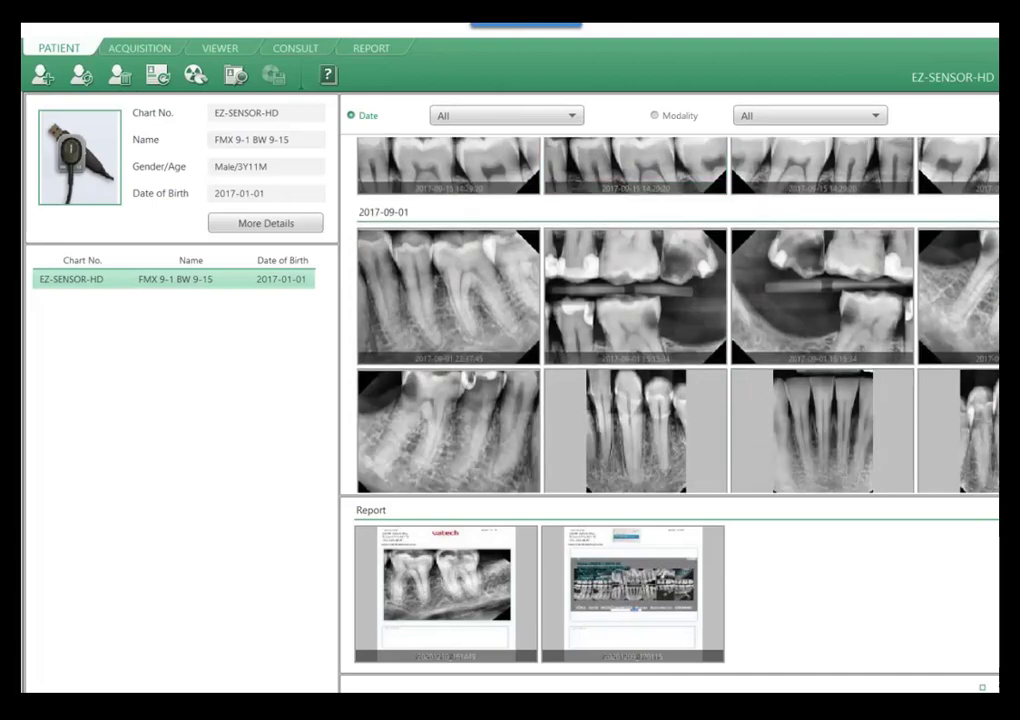
drag(1018, 687, 1001, 687)
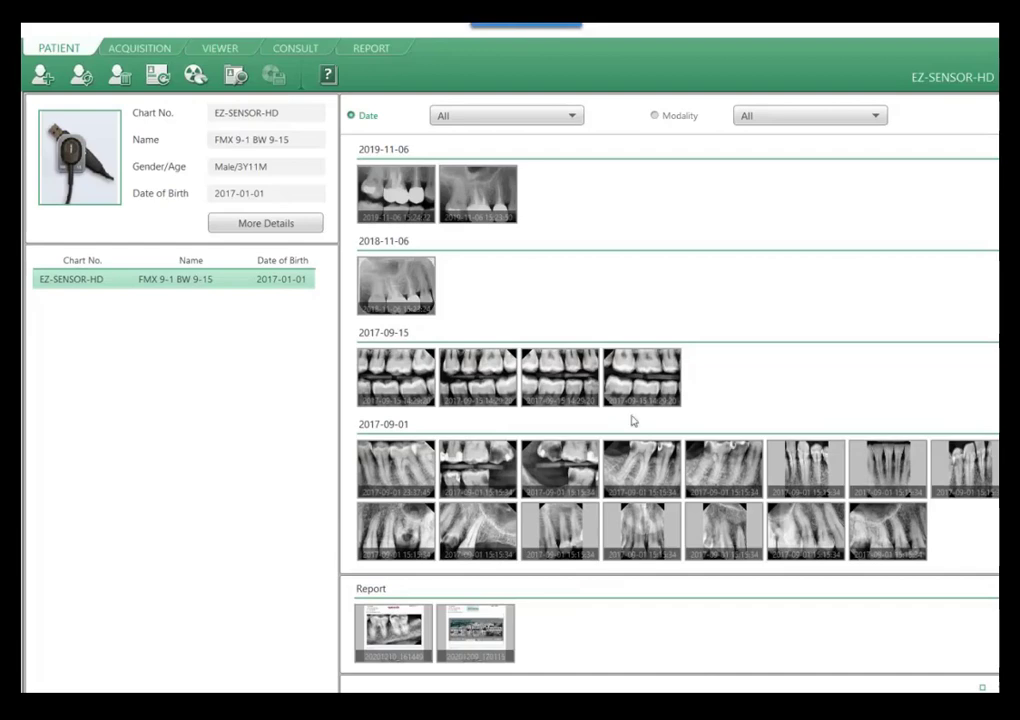
scroll(772, 454, up, 3)
scroll(772, 454, down, 3)
scroll(790, 460, up, 3)
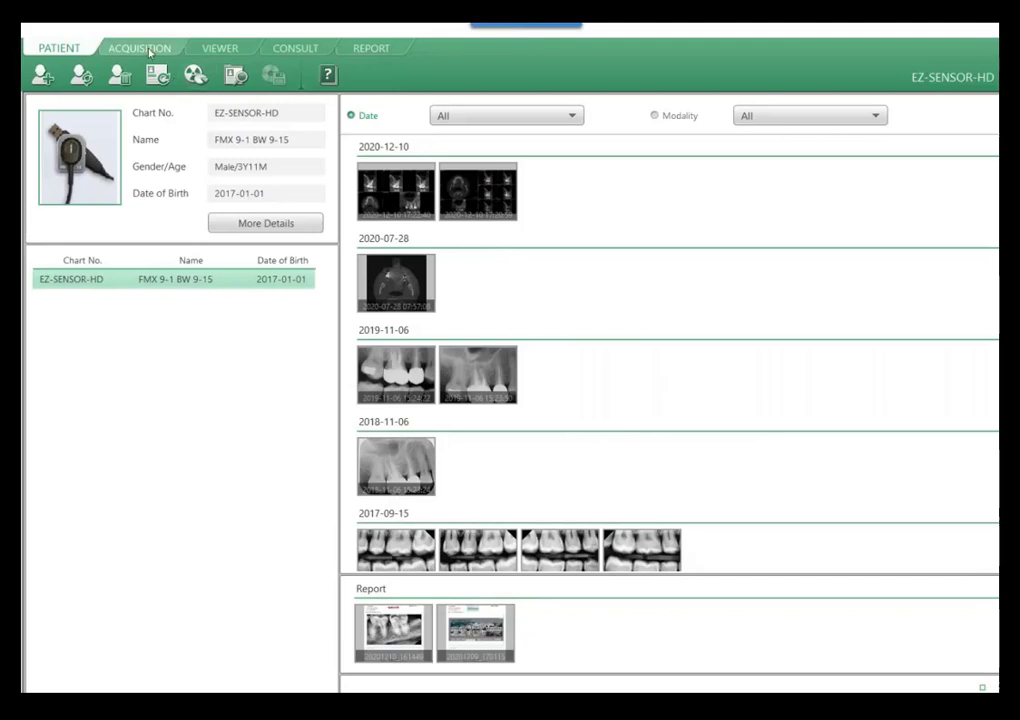
Open image acquisition and change the layout to the IO Sensor "4 BW 2 PA" mount.
click(148, 52)
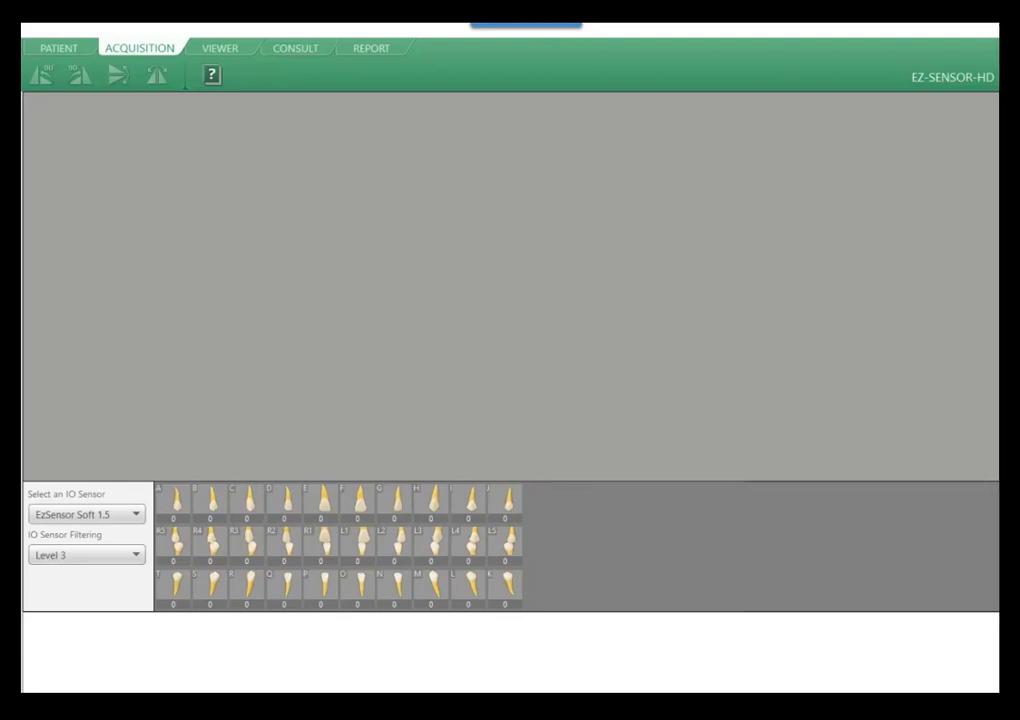
click(22, 508)
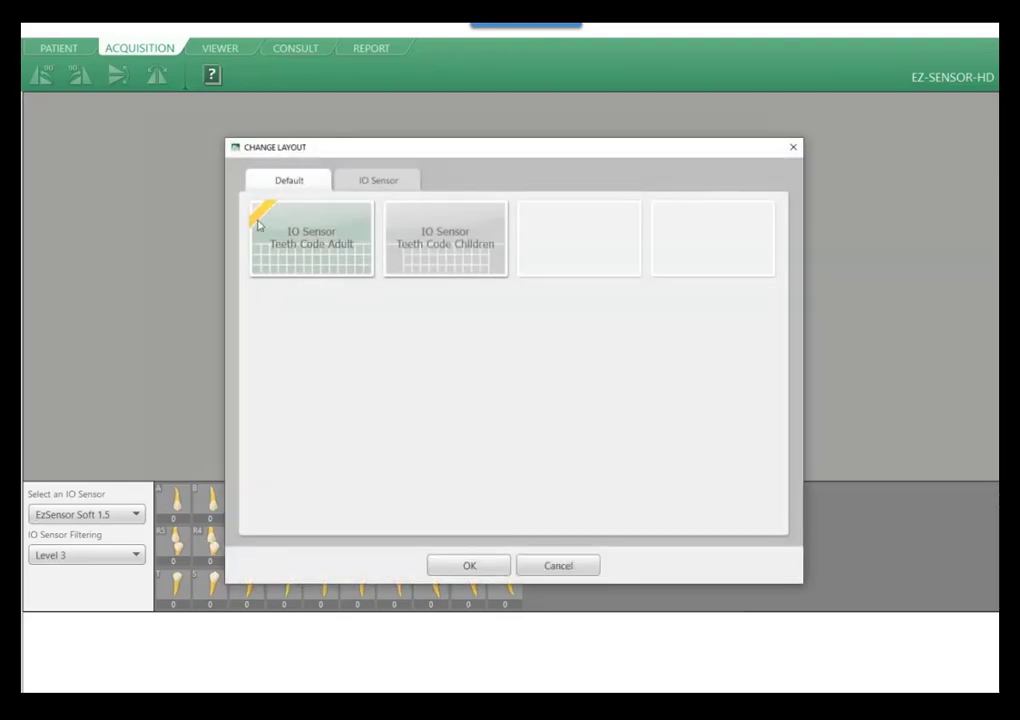
click(381, 183)
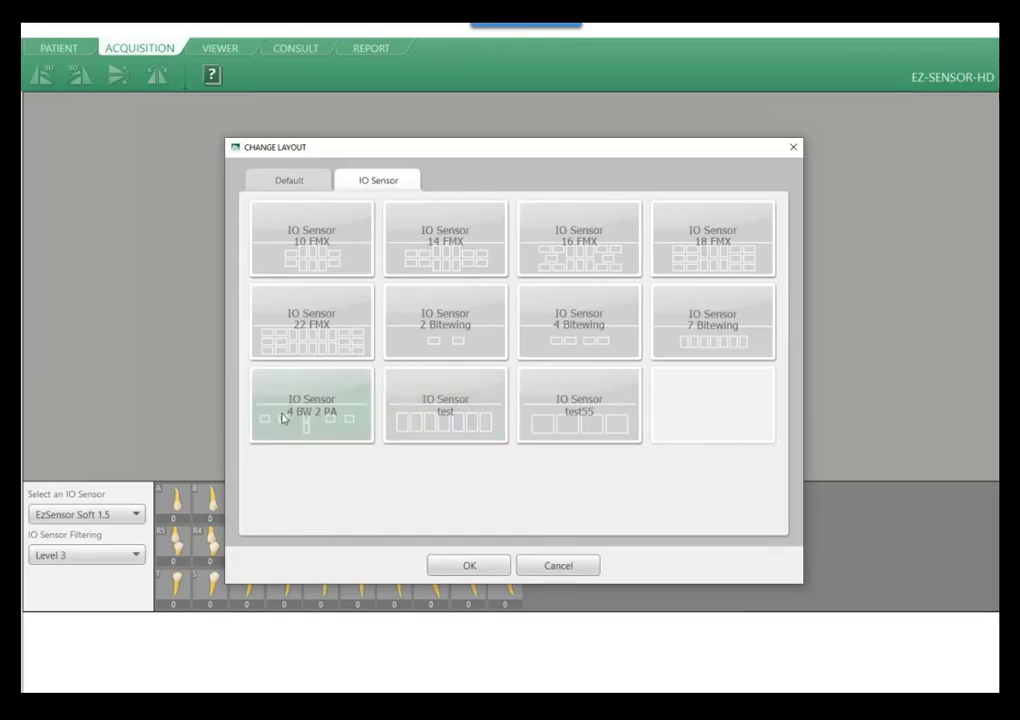
click(340, 408)
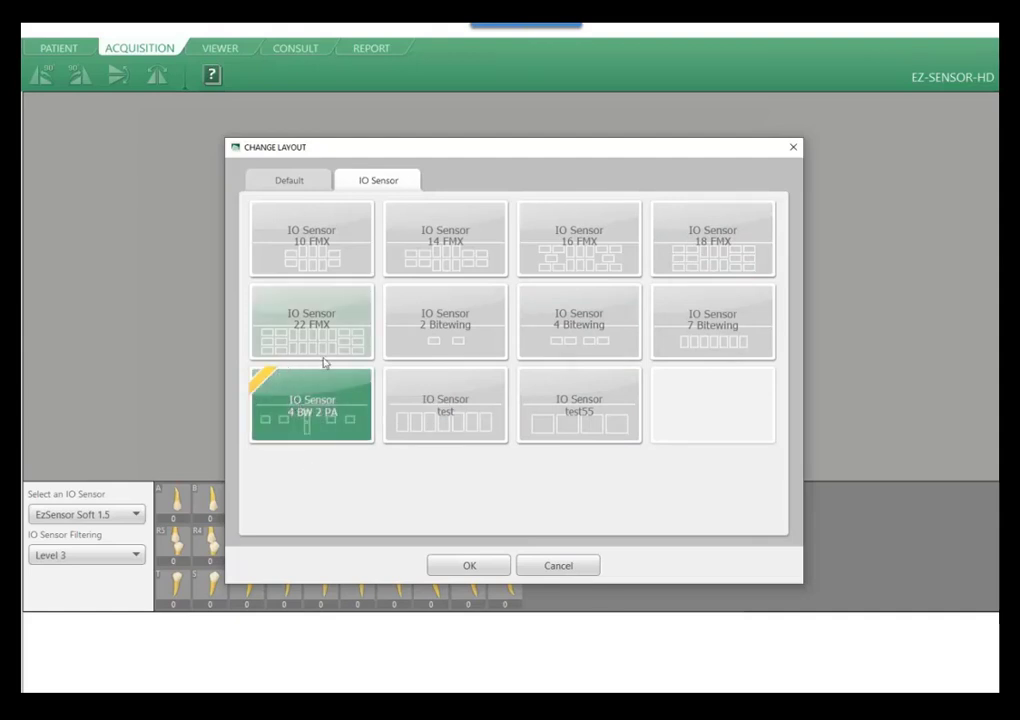
click(492, 567)
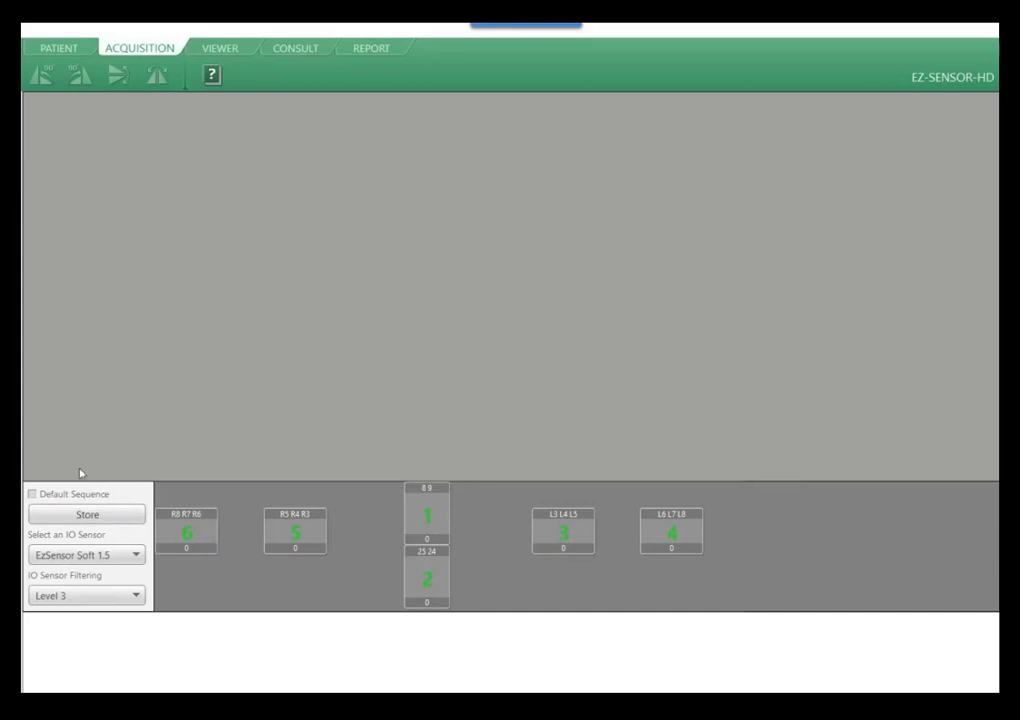
Compare the default and custom exposure sequences, leave Default Sequence off and clear the order numbers from all six mounts.
click(32, 494)
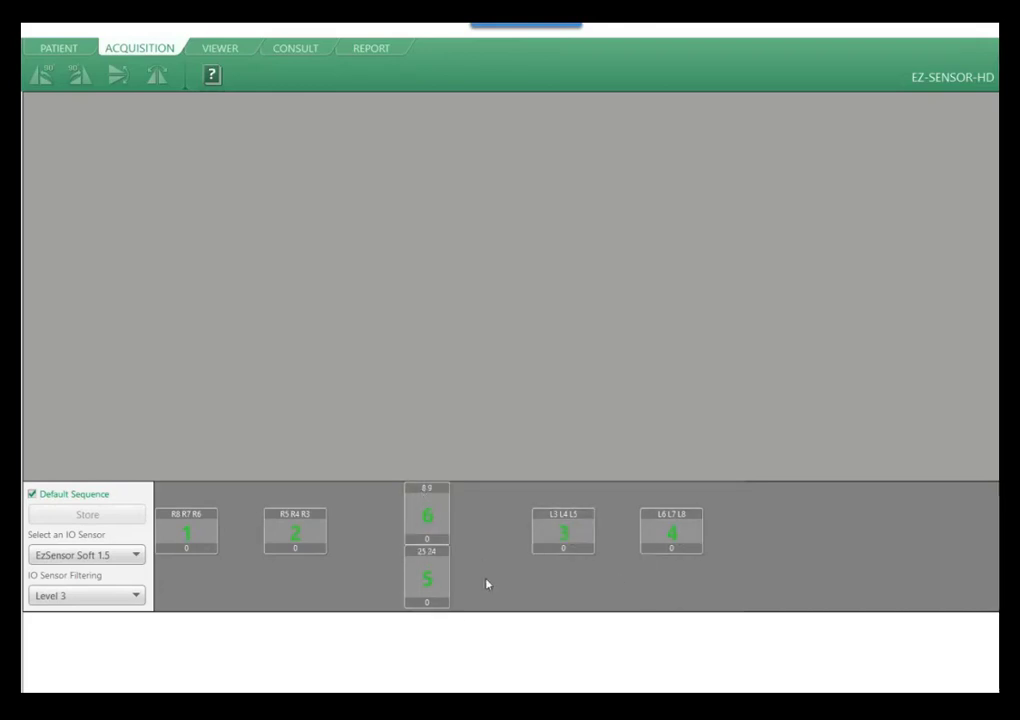
click(33, 494)
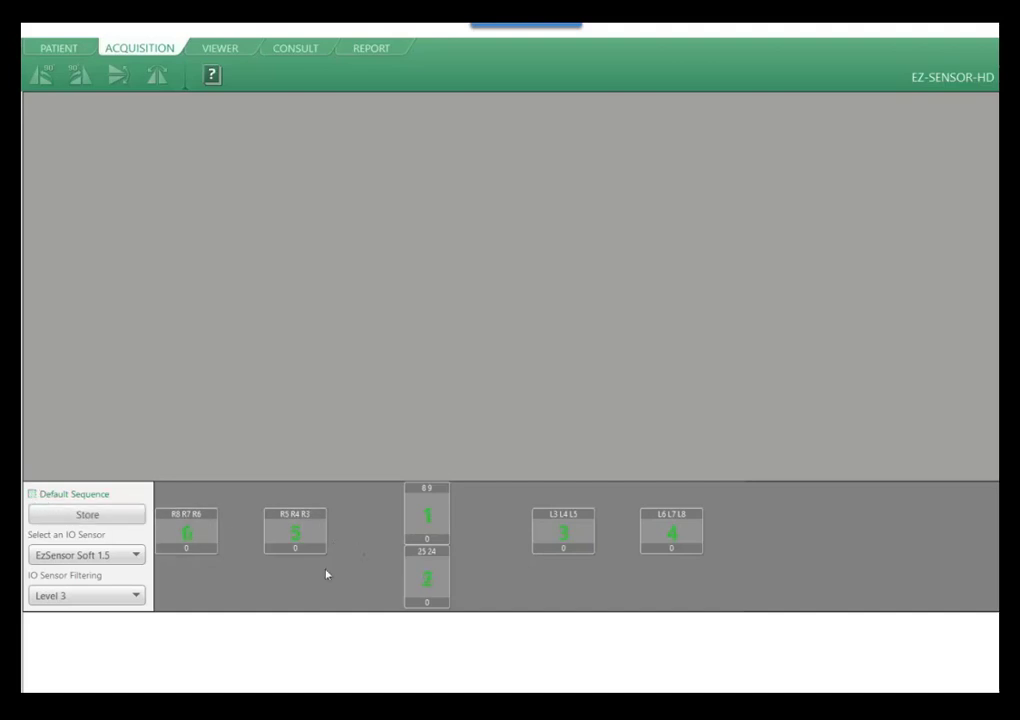
click(416, 528)
click(427, 582)
click(578, 542)
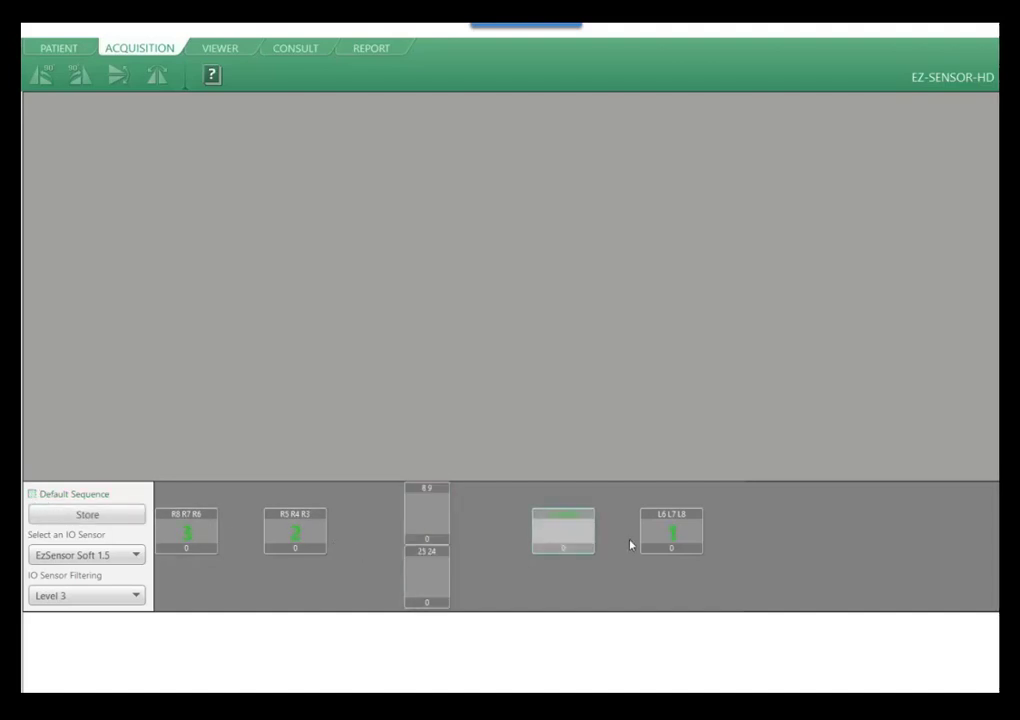
click(650, 540)
click(280, 540)
click(208, 538)
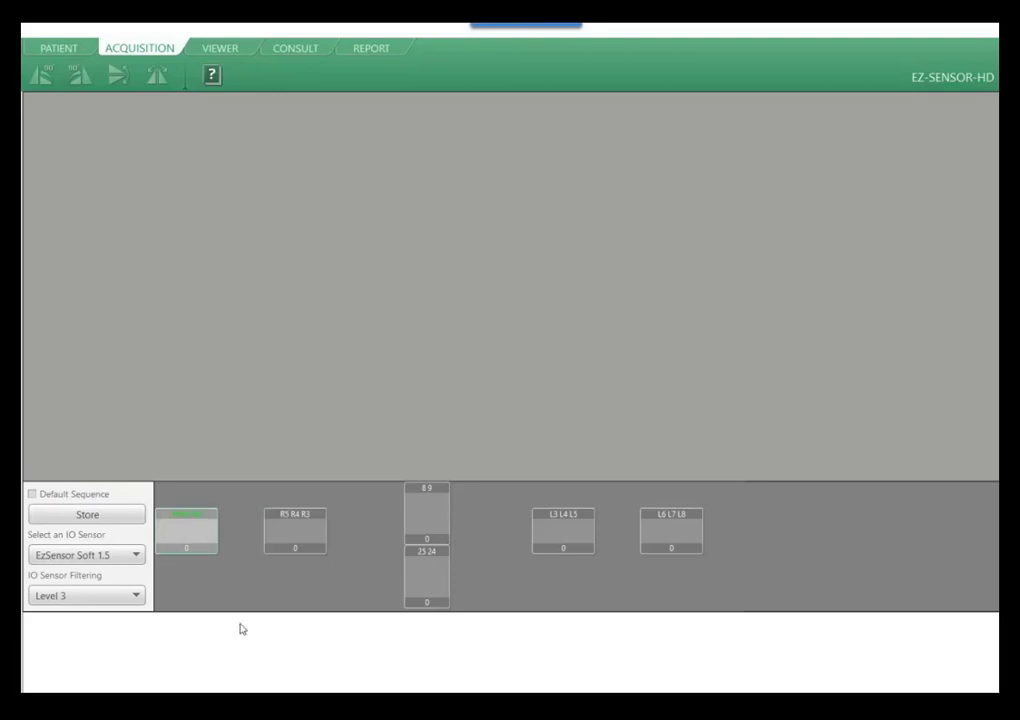
Set and store the exposure order as L6 L7 L8, L3 L4 L5, R5 R4 R3, R8 R7 R6, 8 9, 25 24.
click(670, 537)
click(576, 543)
click(292, 537)
click(207, 545)
click(435, 526)
click(440, 575)
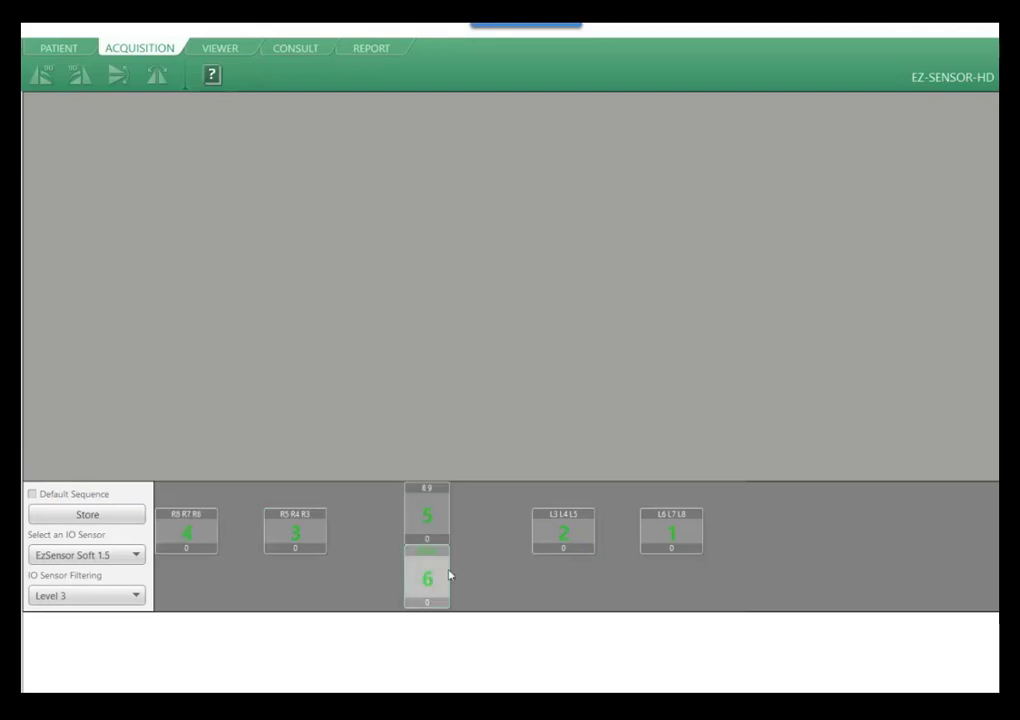
click(104, 513)
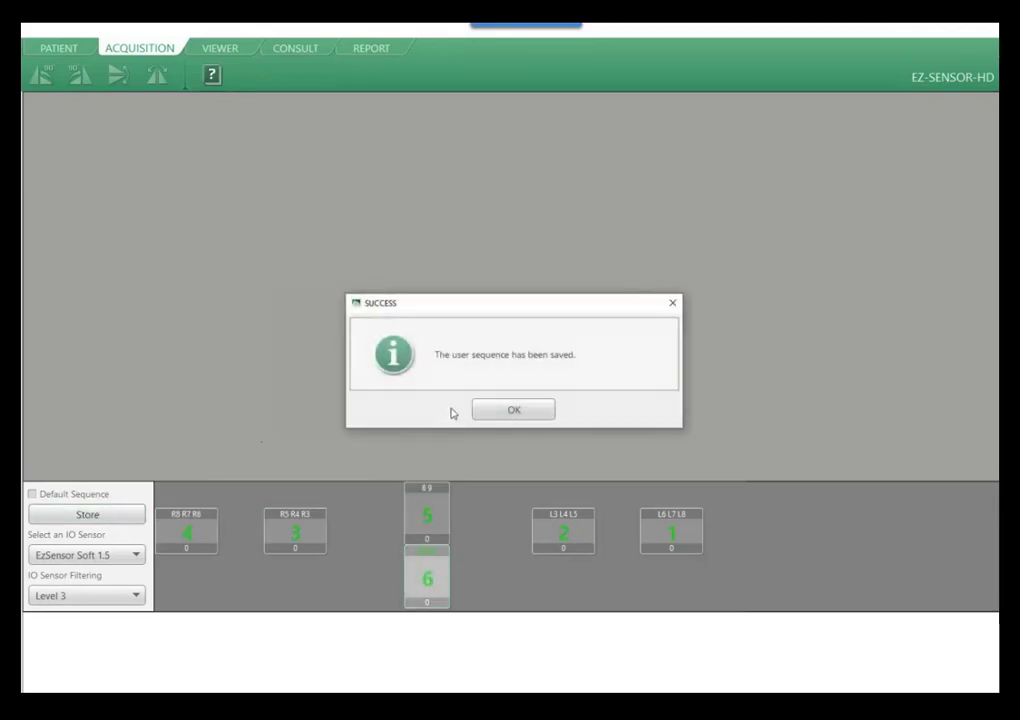
click(508, 417)
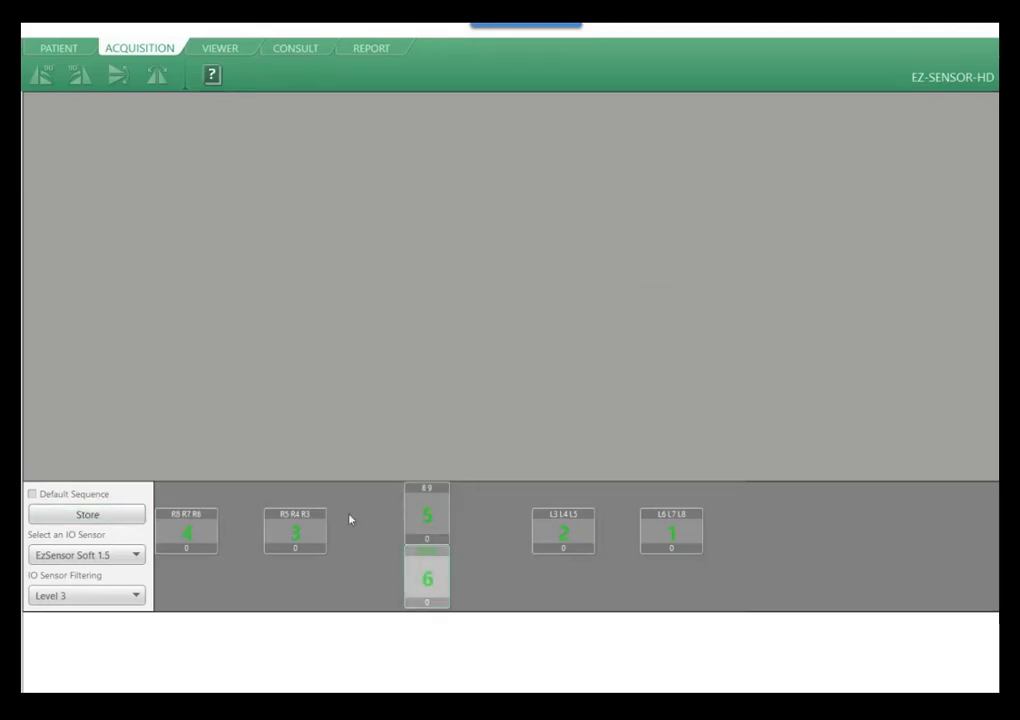
Select the L6 L7 L8 mount, turn on Default Sequence and view the available IO Sensor Filtering levels.
click(676, 535)
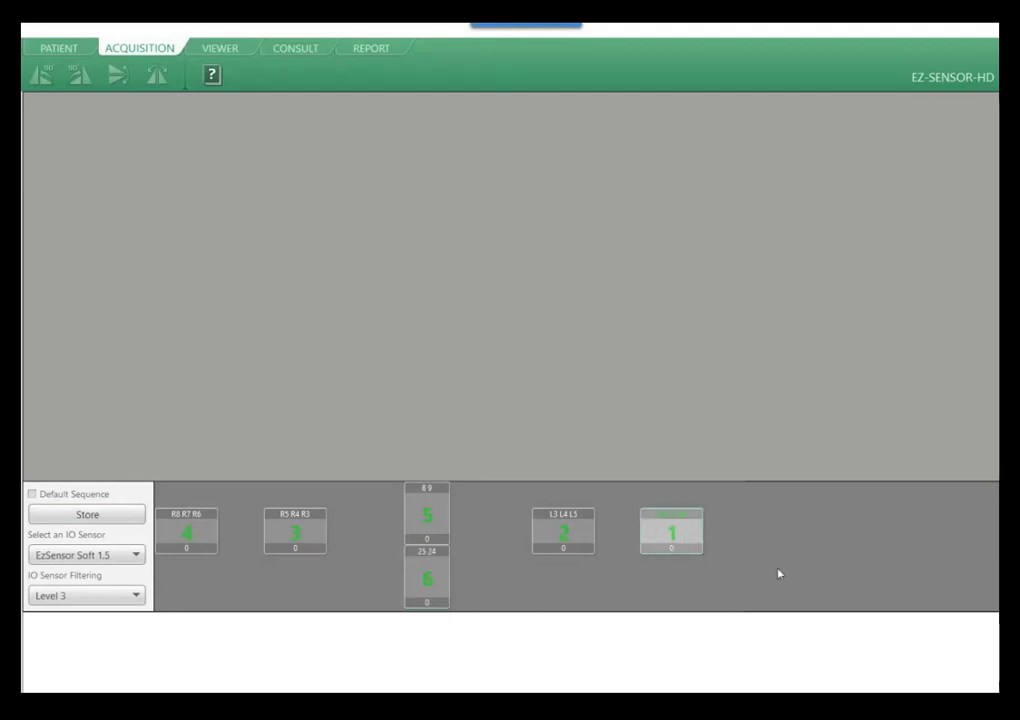
click(32, 494)
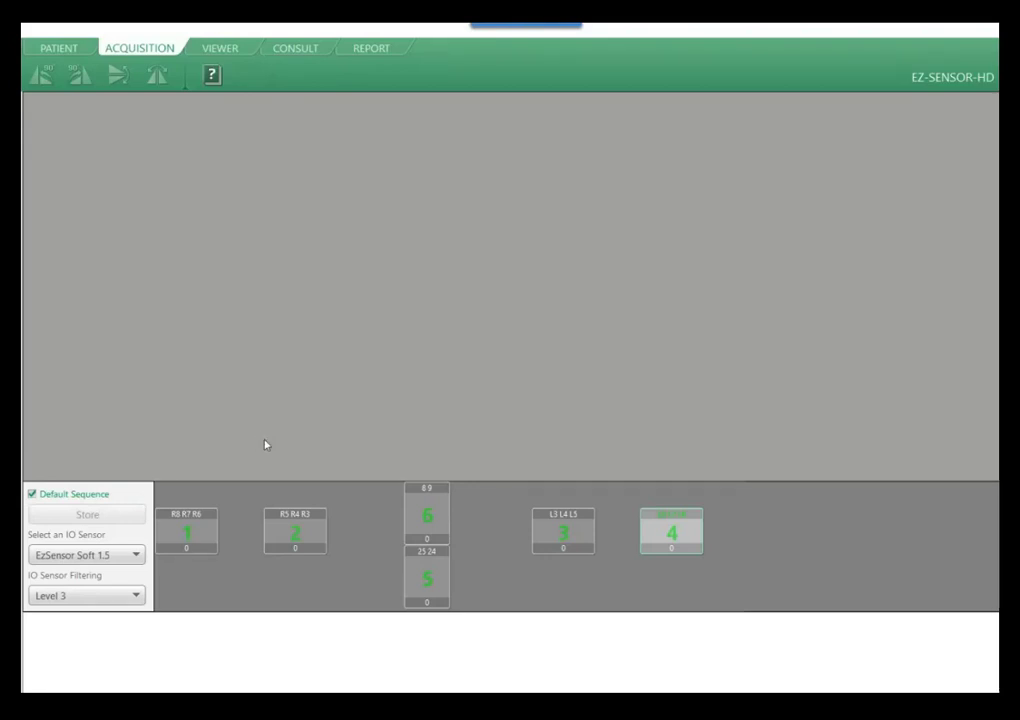
click(100, 598)
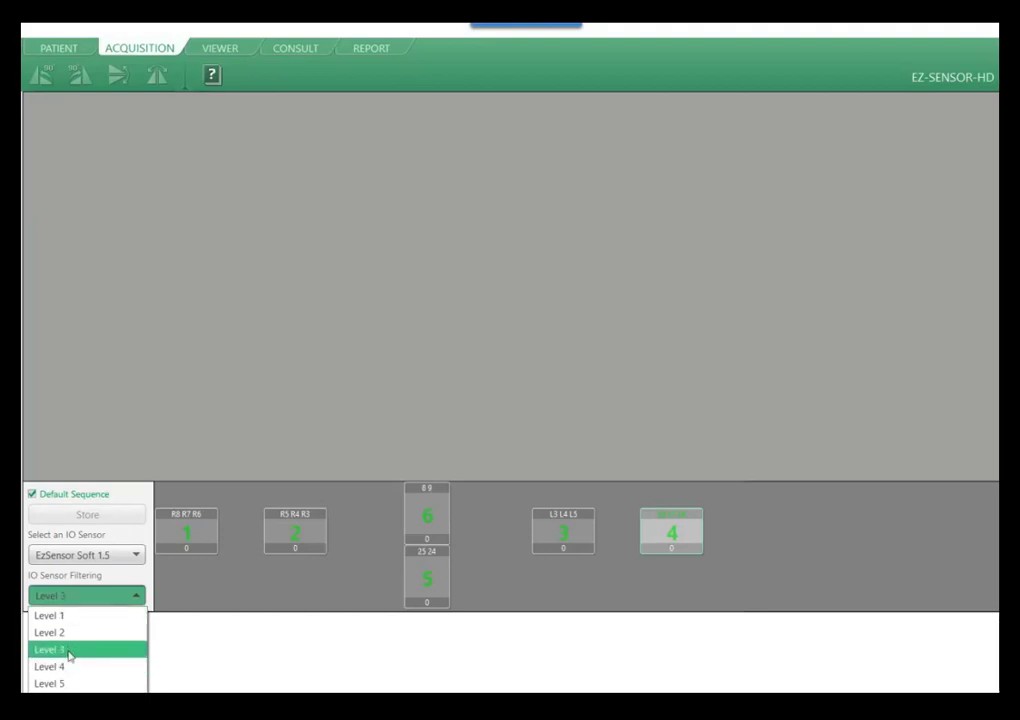
click(266, 656)
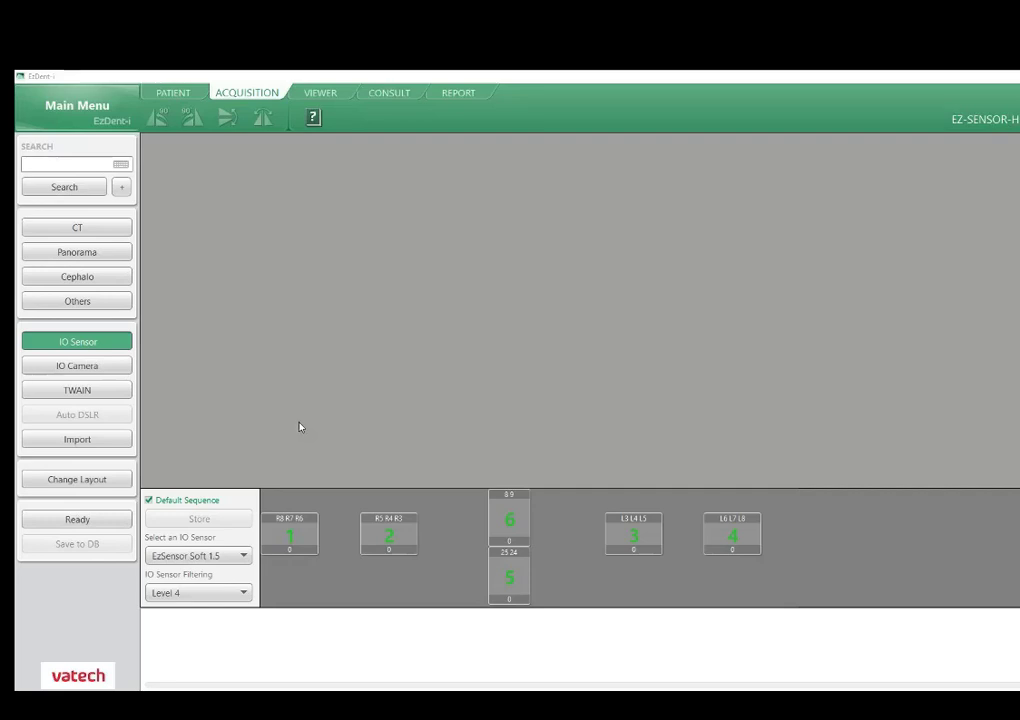
Run the IO sensor capture series, retaking R5 R4 R3 and skipping L3 L4 L5 and the position following L6 L7 L8.
click(99, 524)
drag(638, 337, 912, 284)
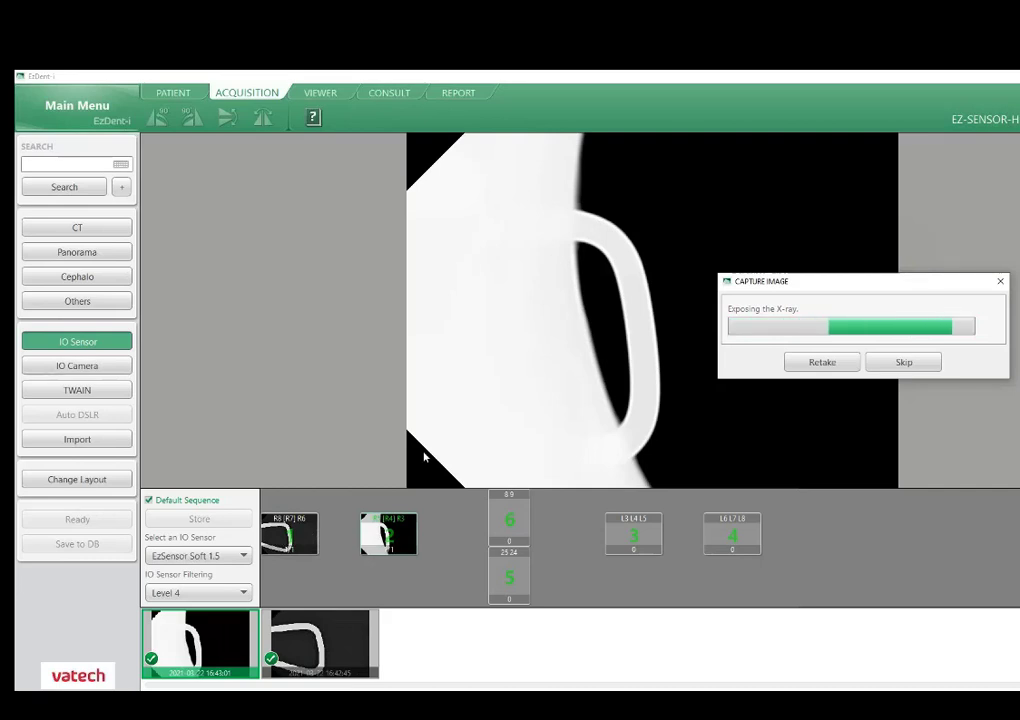
click(838, 362)
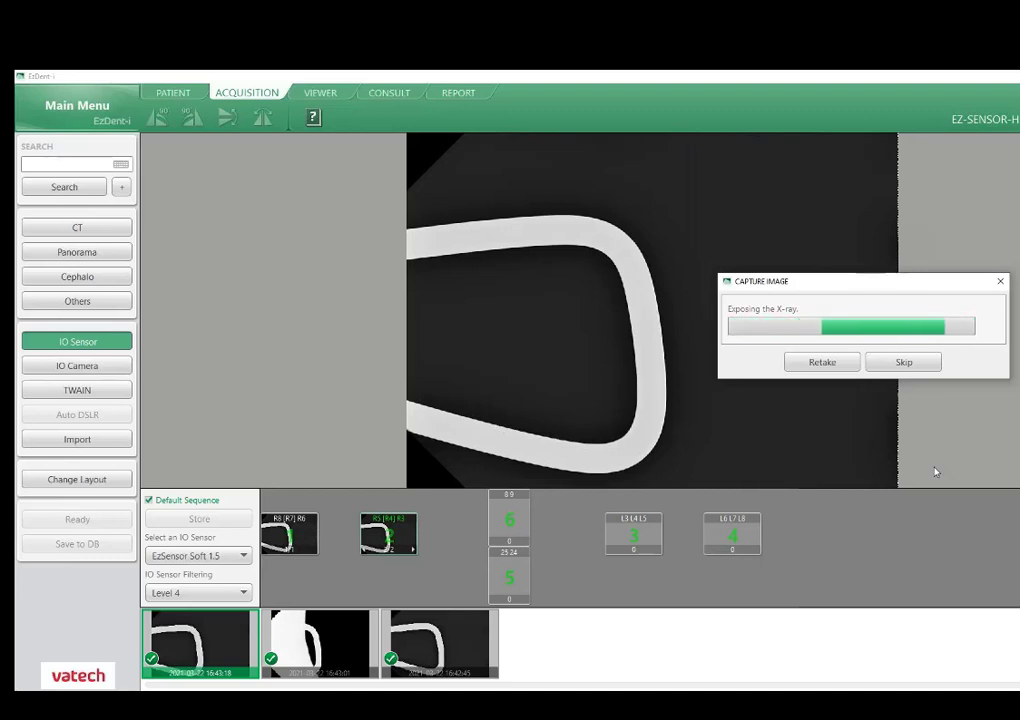
click(902, 370)
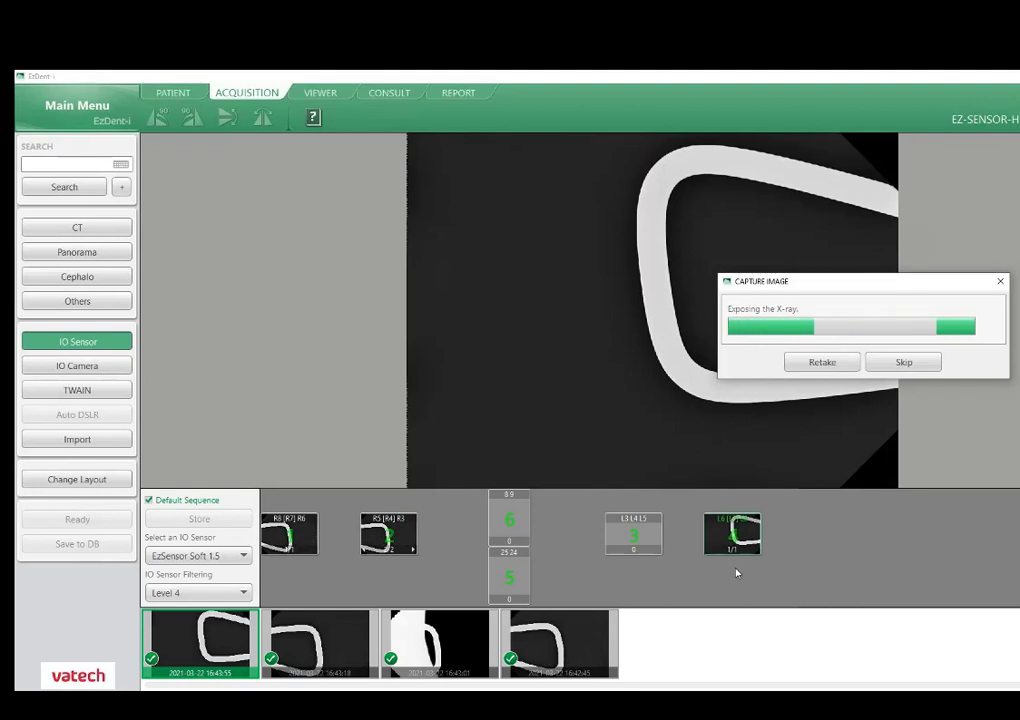
click(908, 365)
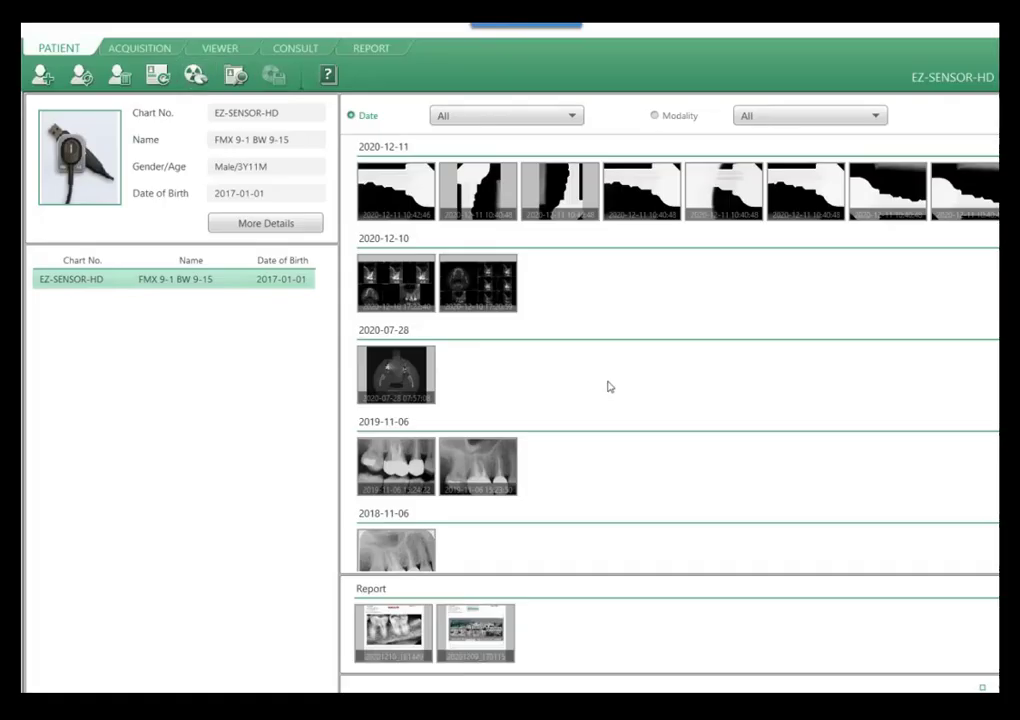
Switch to the training slideshow and advance from the Acquisition slide to the Viewer slide.
click(393, 630)
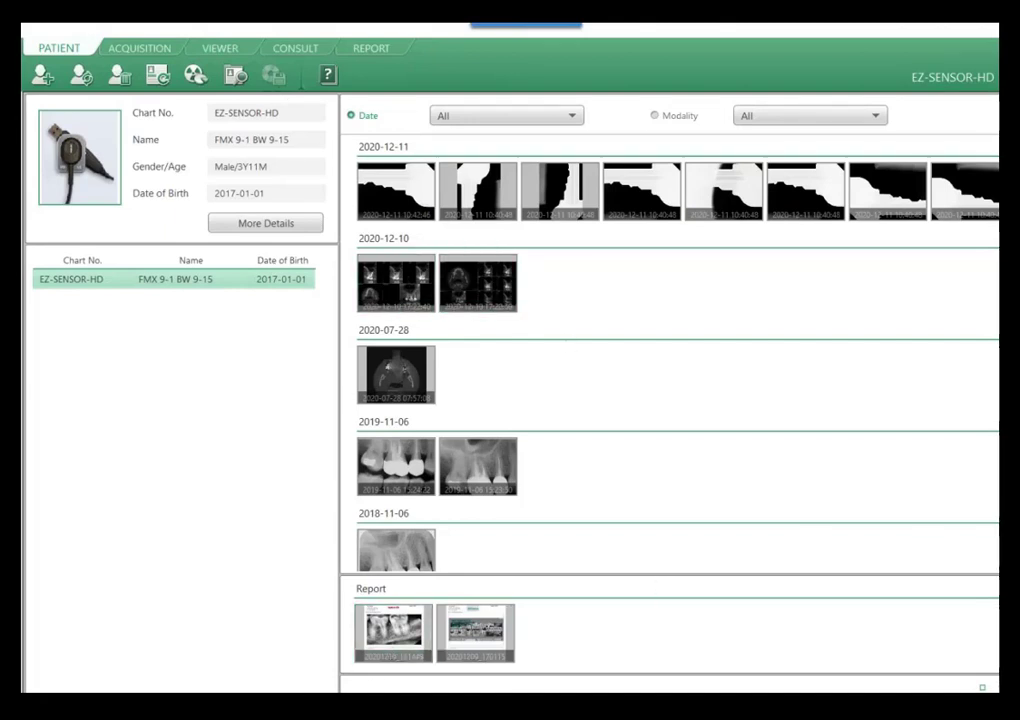
mouse_move(253, 705)
click(205, 664)
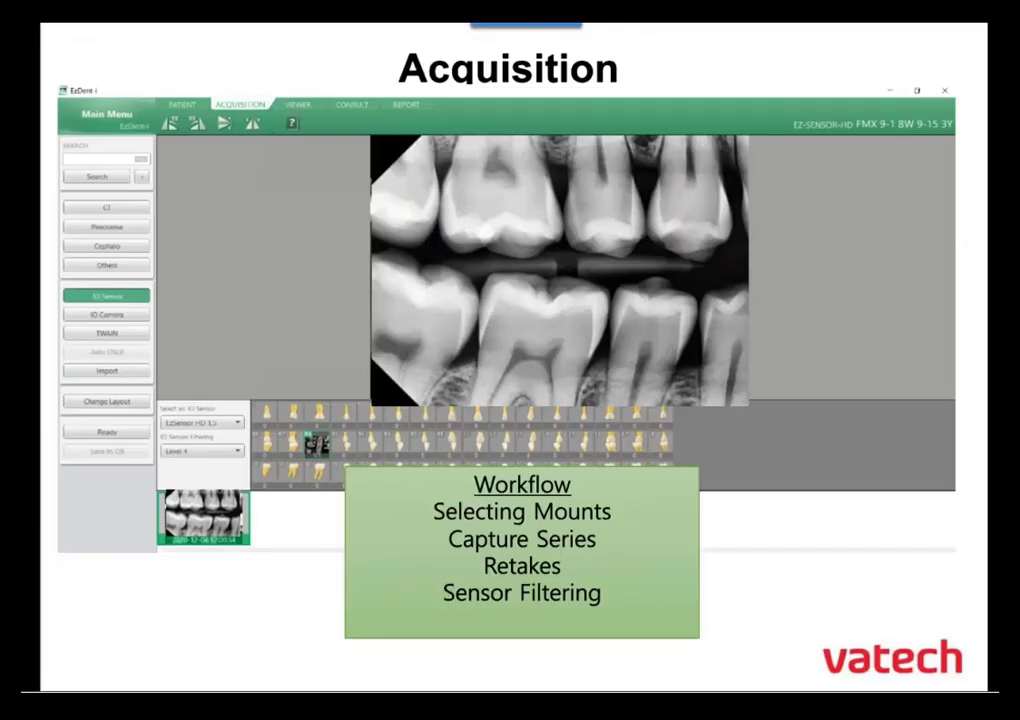
click(748, 582)
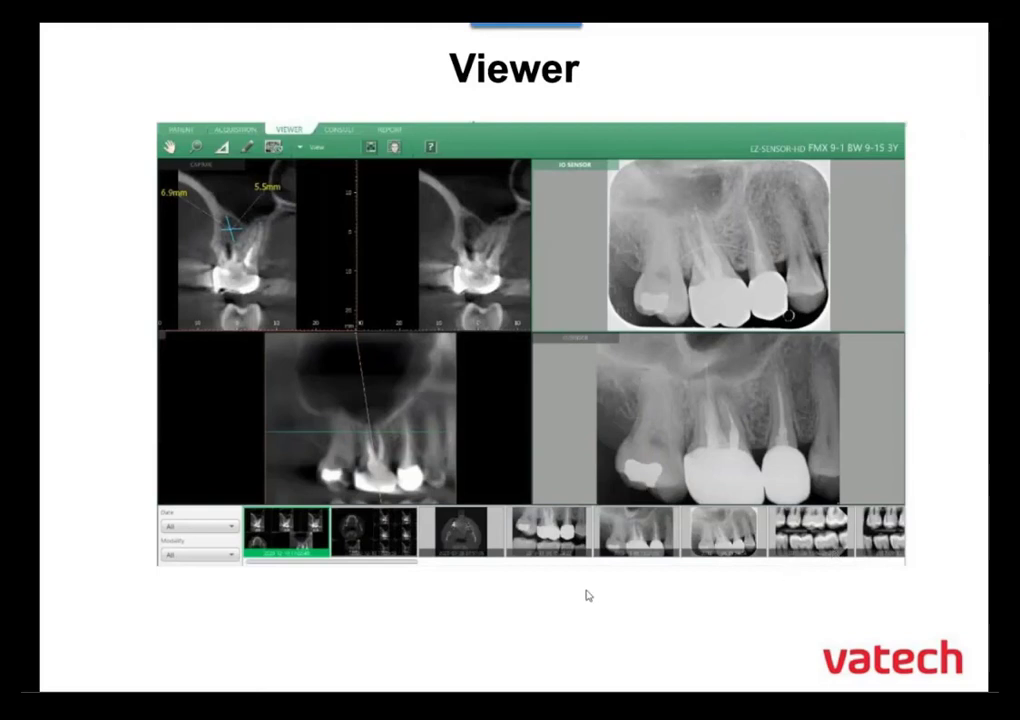
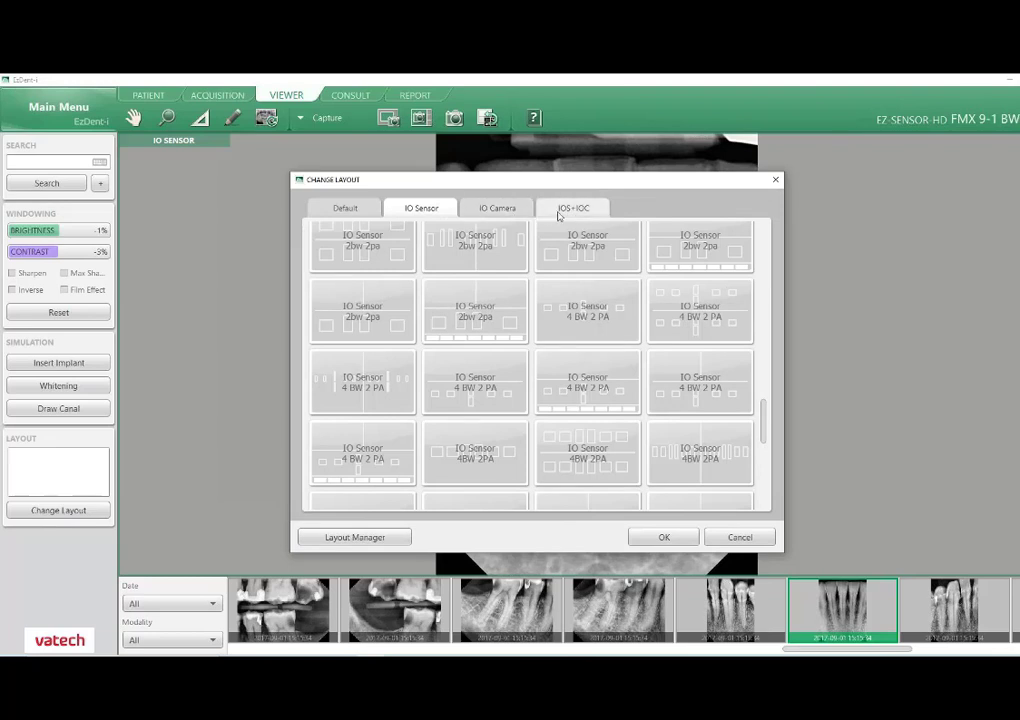
View the IOS+IOC layouts, then make the IO Sensor 4 BW 2 PA layout with the mount below the image the default and a favorite.
click(600, 213)
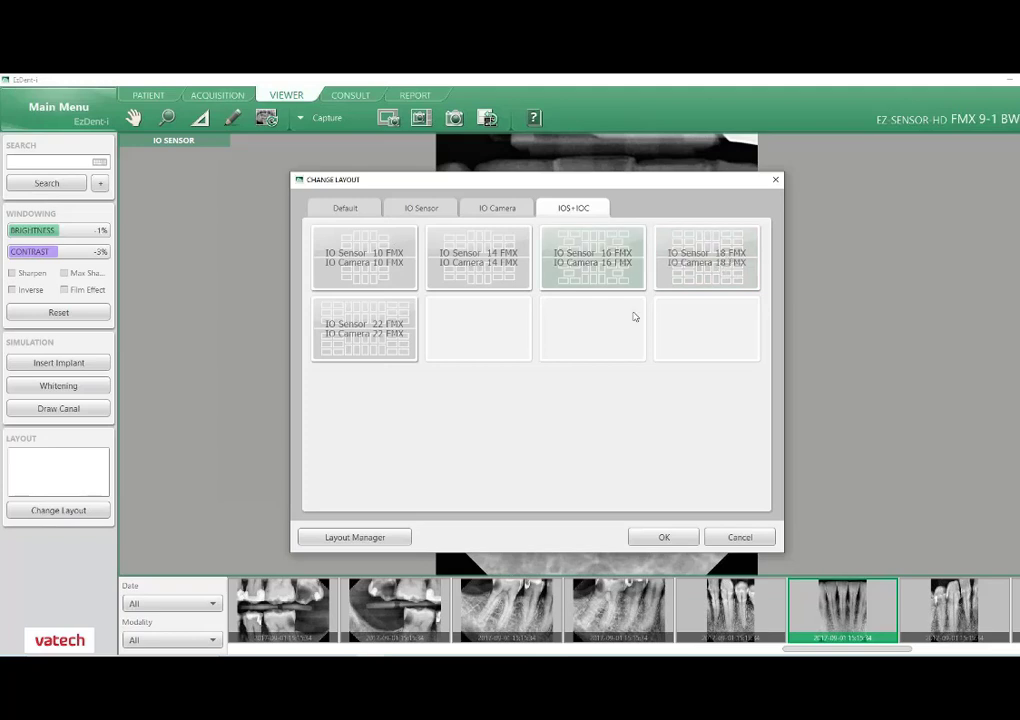
click(421, 209)
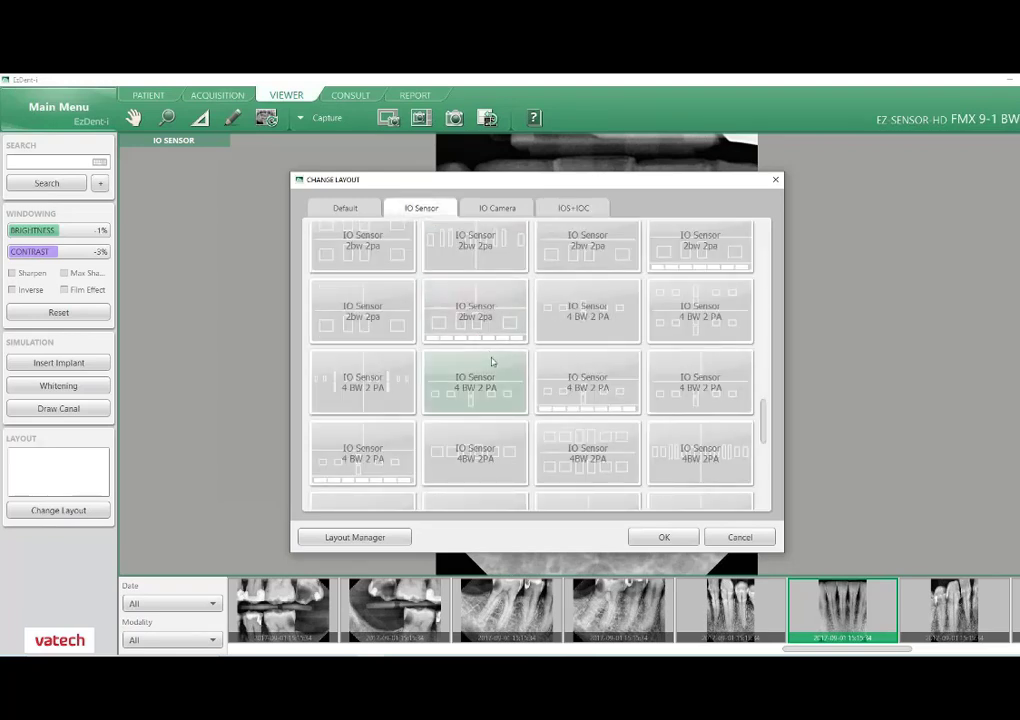
right_click(484, 368)
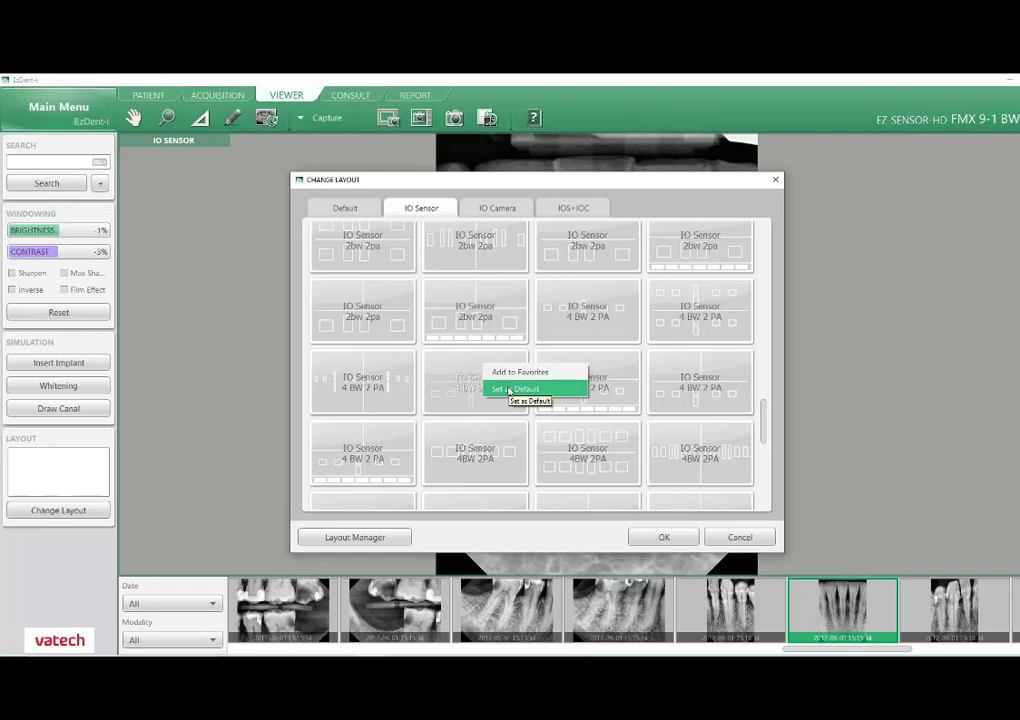
click(510, 391)
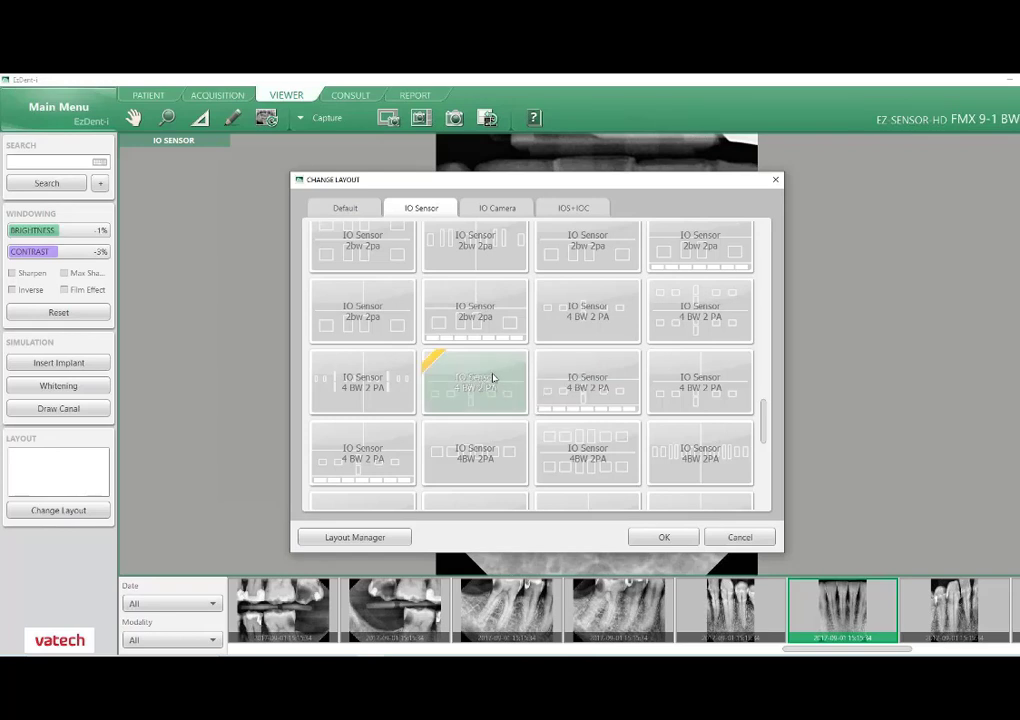
right_click(492, 377)
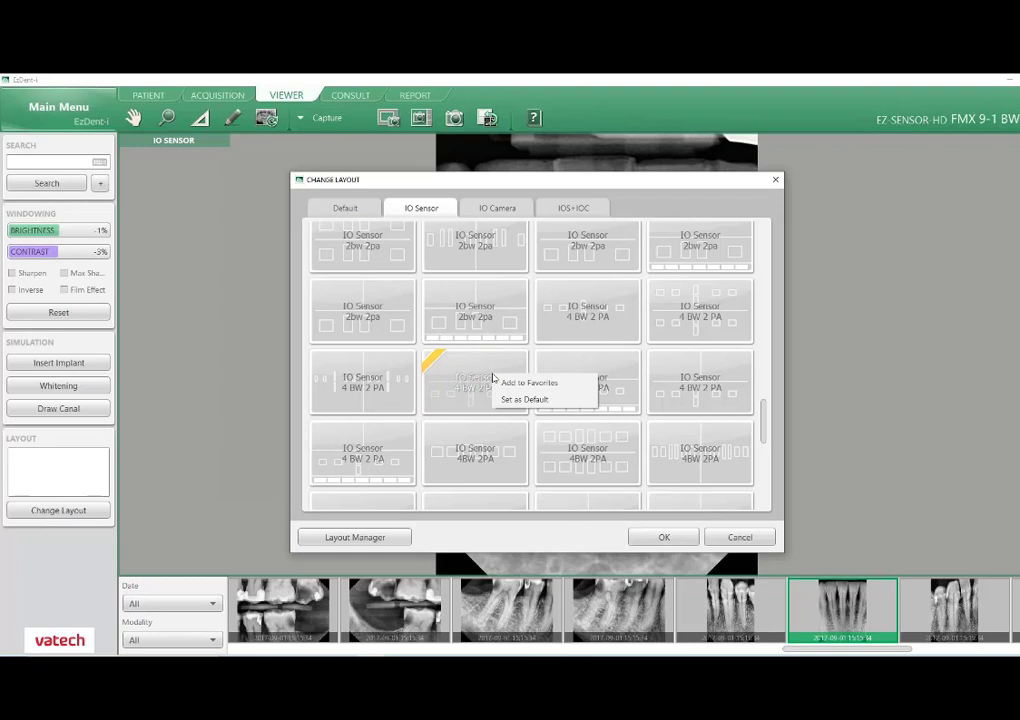
click(507, 382)
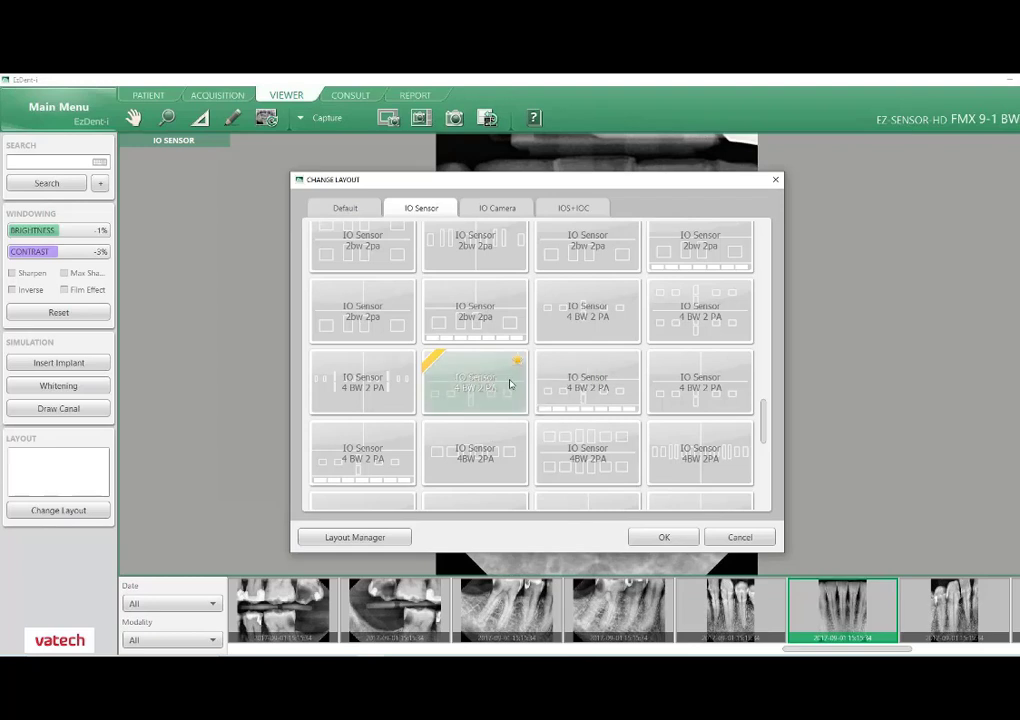
Add the 4 BW 2 PA layout with the thumbnail strip and the side-by-side 18 FMX + 18 FMX layout to favorites, and confirm the layout changes.
right_click(599, 368)
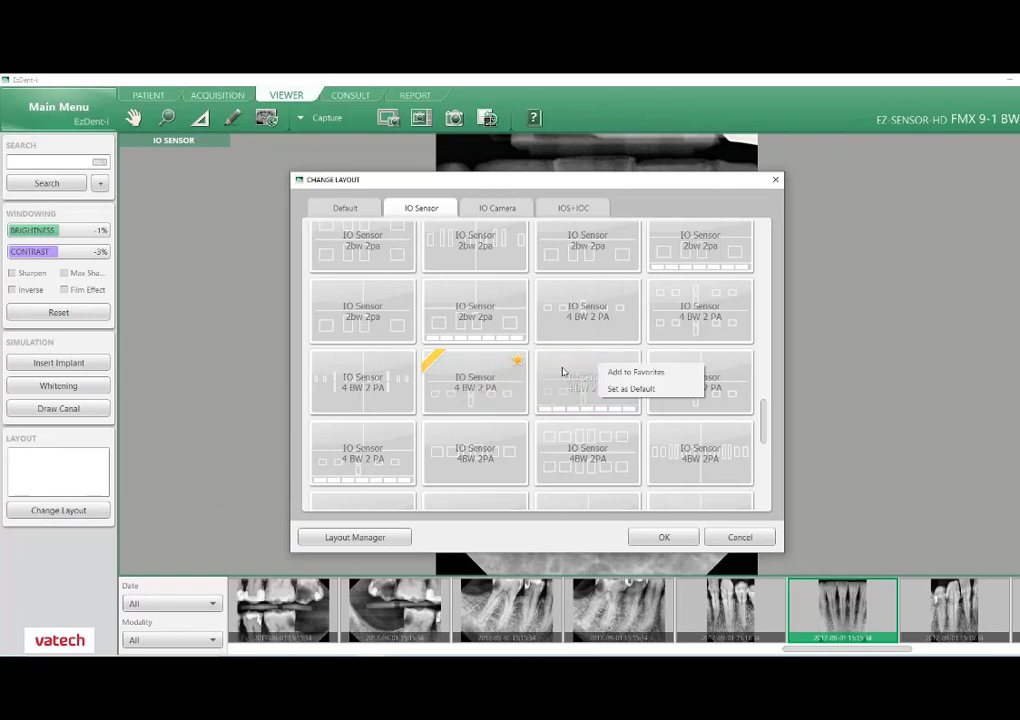
click(622, 376)
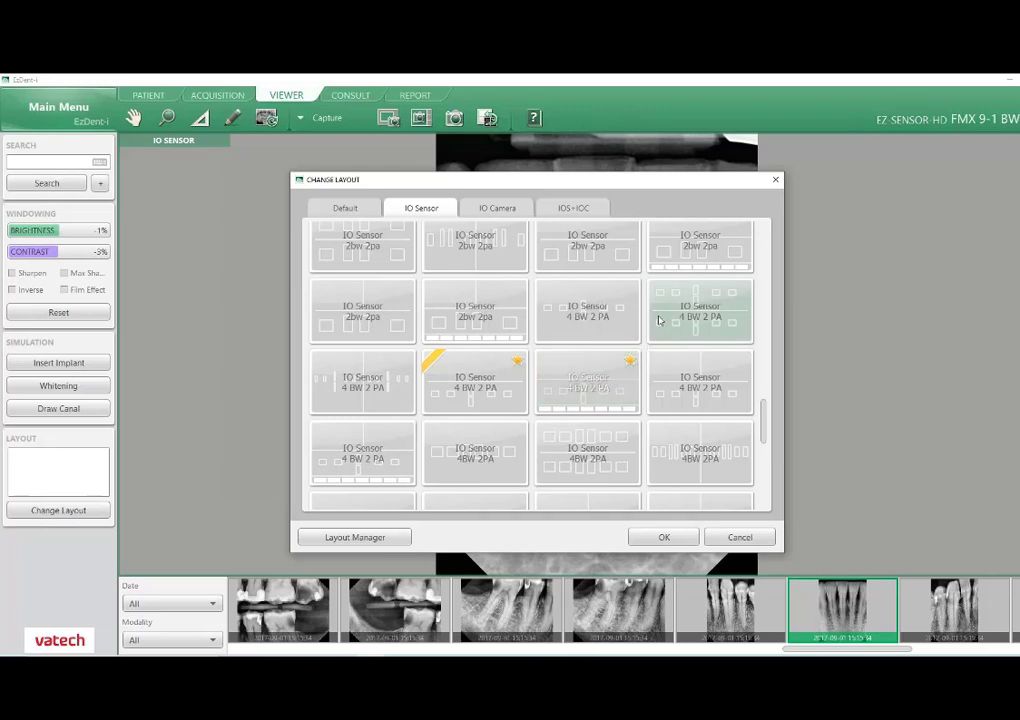
scroll(658, 329, up, 5)
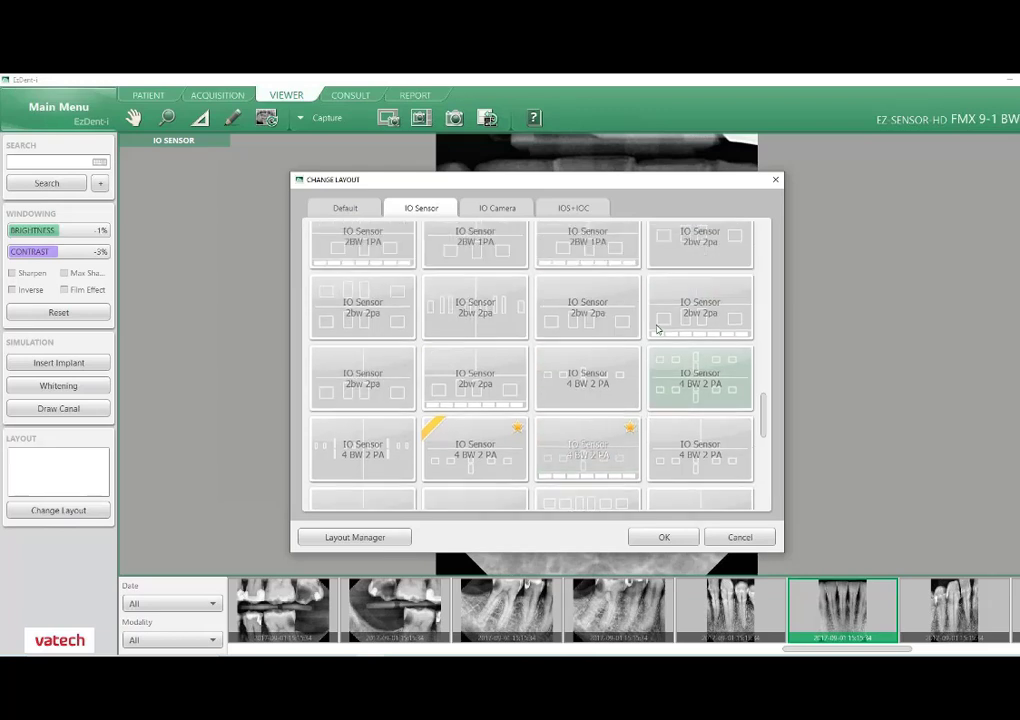
scroll(658, 333, up, 5)
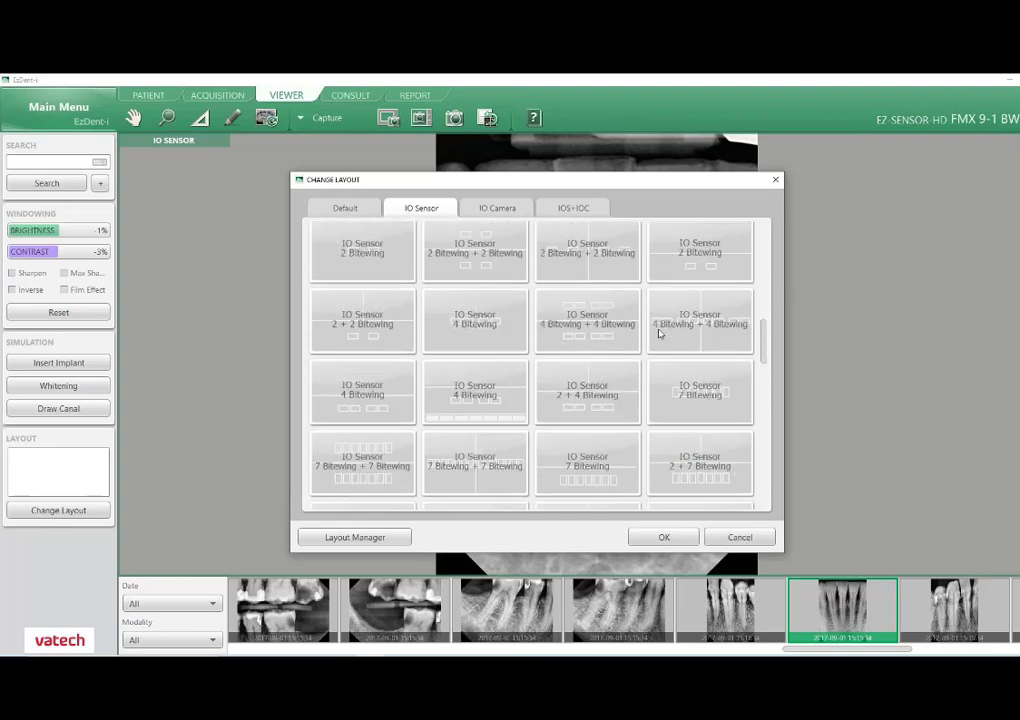
scroll(658, 333, up, 1)
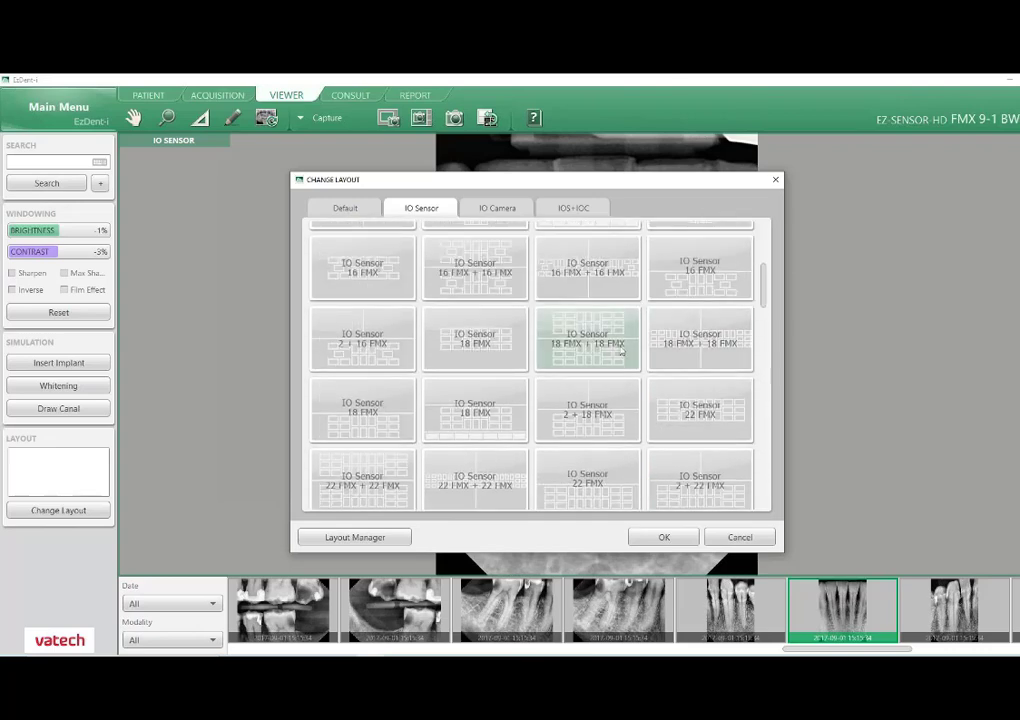
right_click(678, 350)
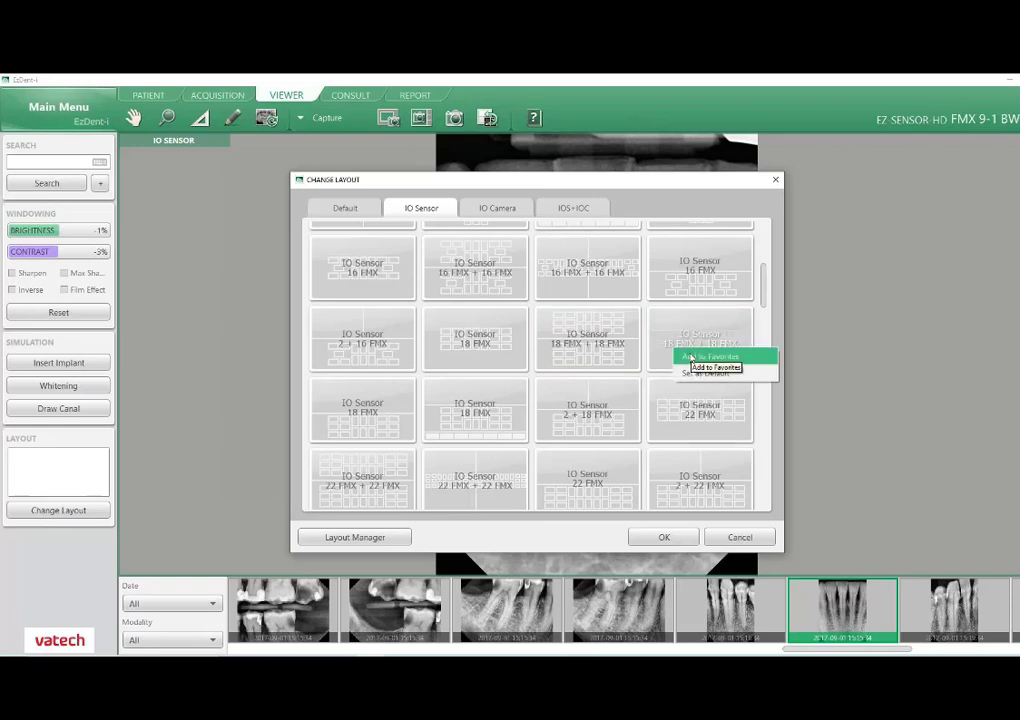
click(691, 357)
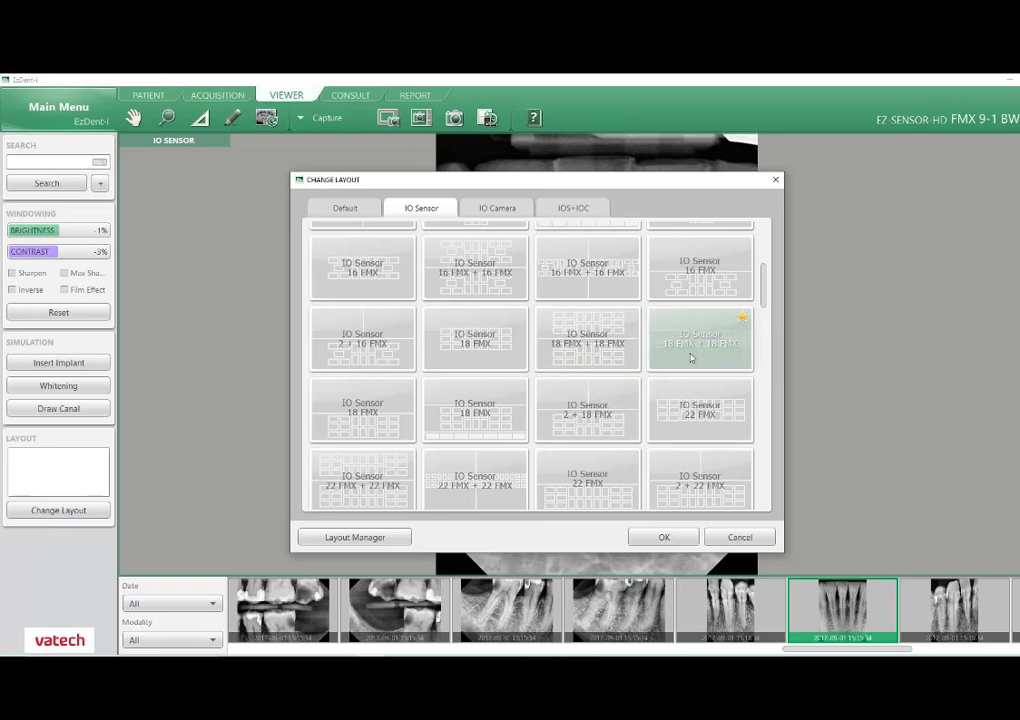
click(664, 538)
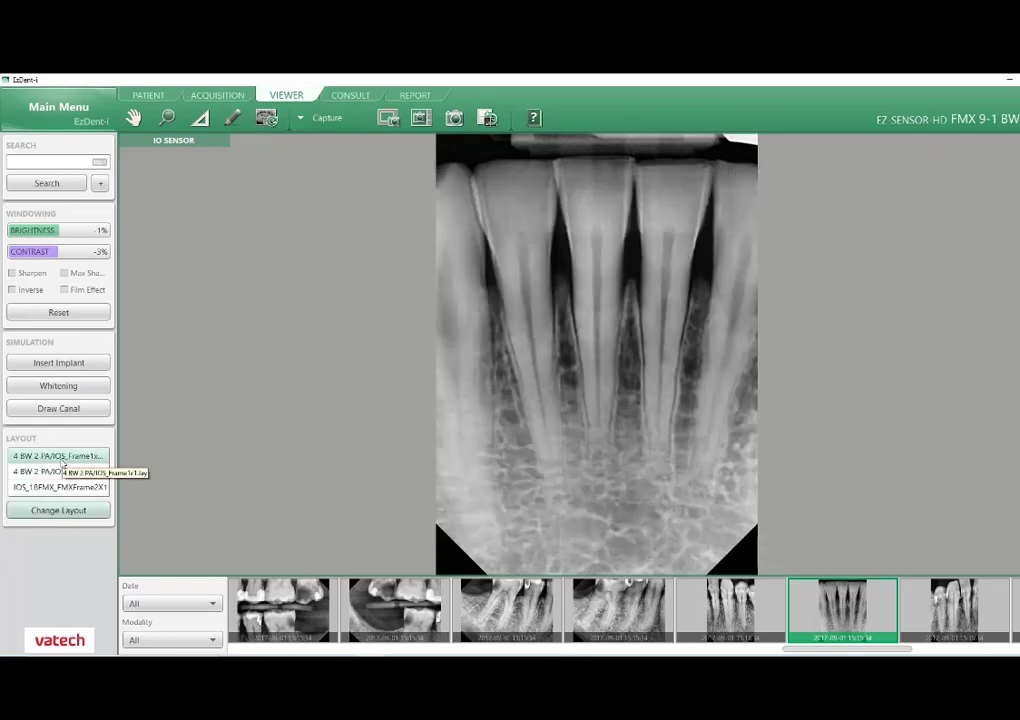
Apply the 4 BW 2 PA layout without thumbnails and view the 8 9, L3 L4 L5 and L6 L7 L8 images.
click(61, 459)
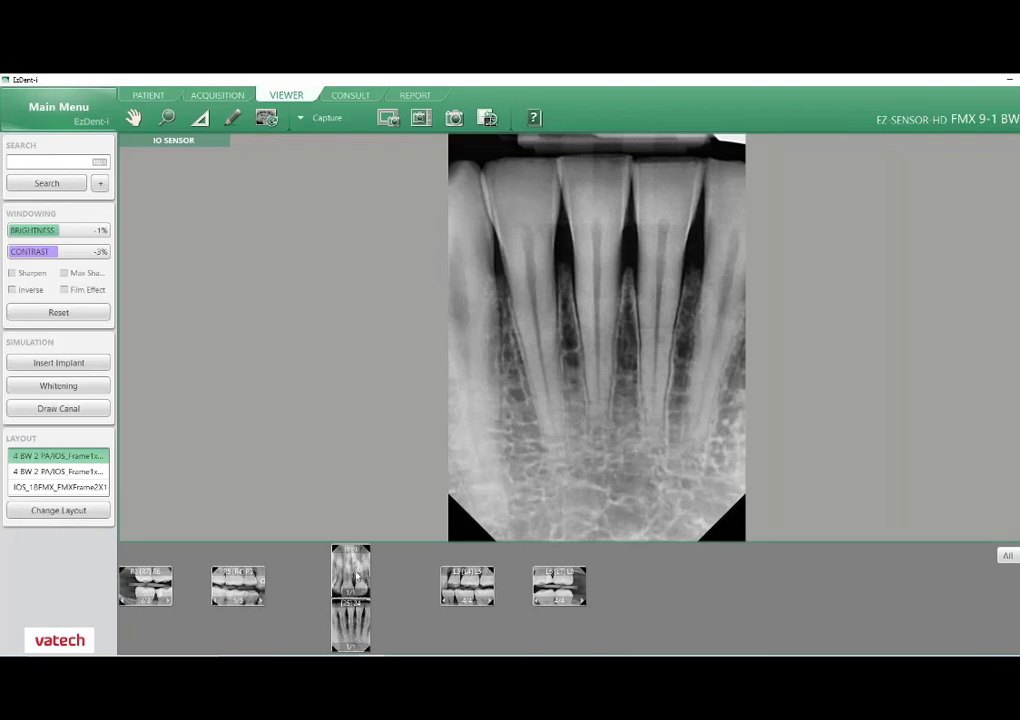
click(352, 572)
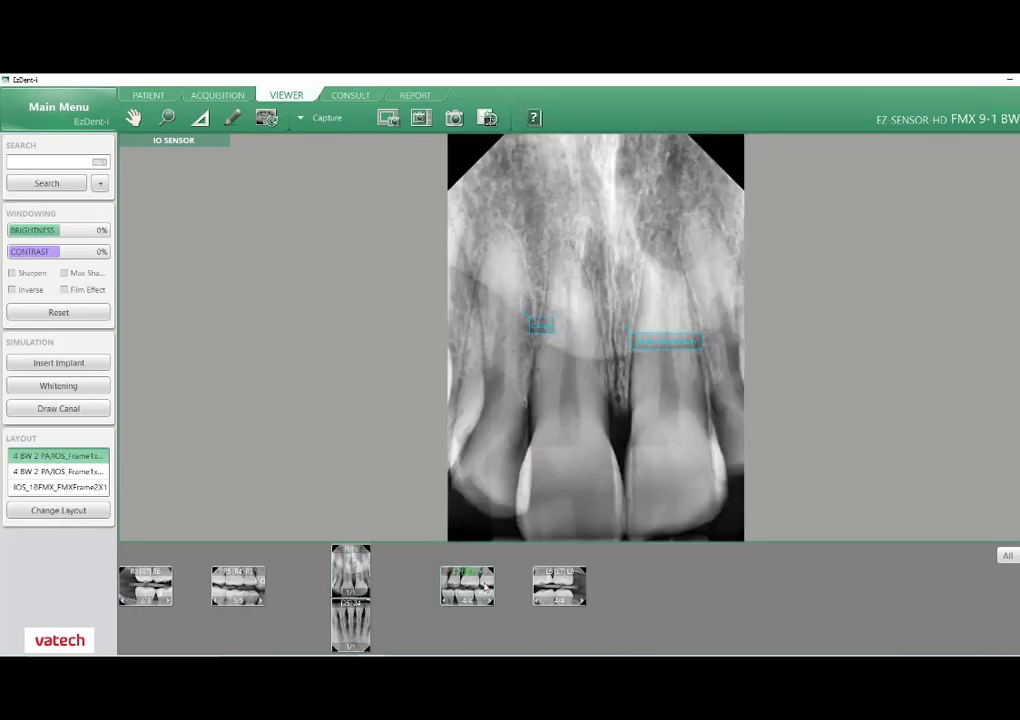
click(466, 583)
click(548, 597)
click(548, 597)
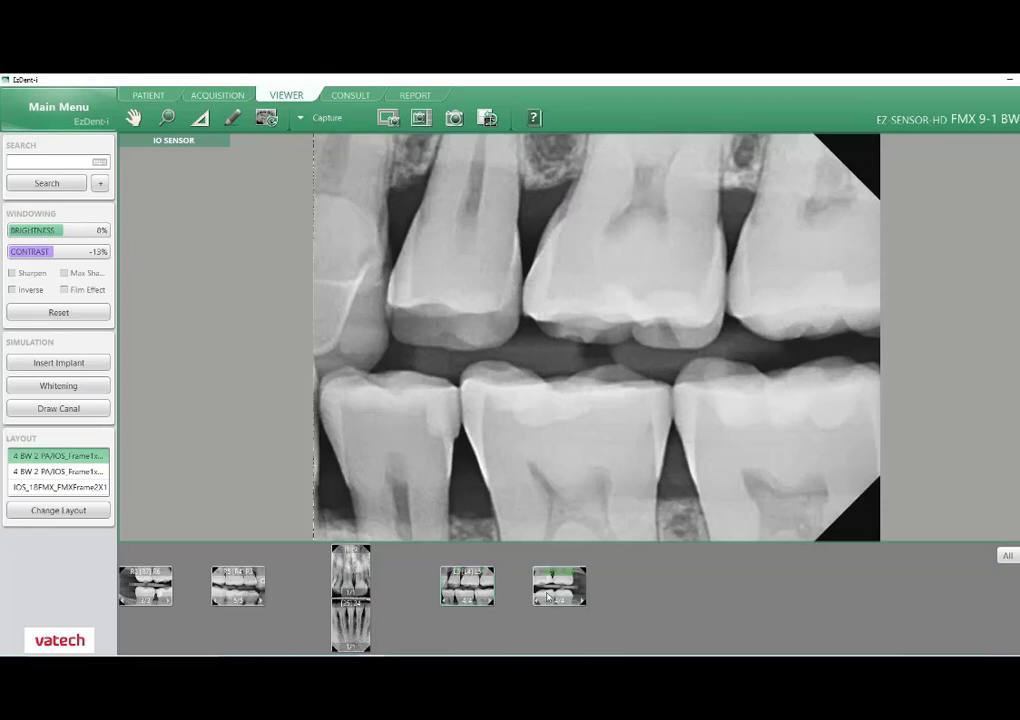
Apply the IOS_18FMX_FMXFrame2X1 layout, preview the 4 BW 2 PA thumbnail layout, and return to the side-by-side 18 FMX layout.
double_click(84, 487)
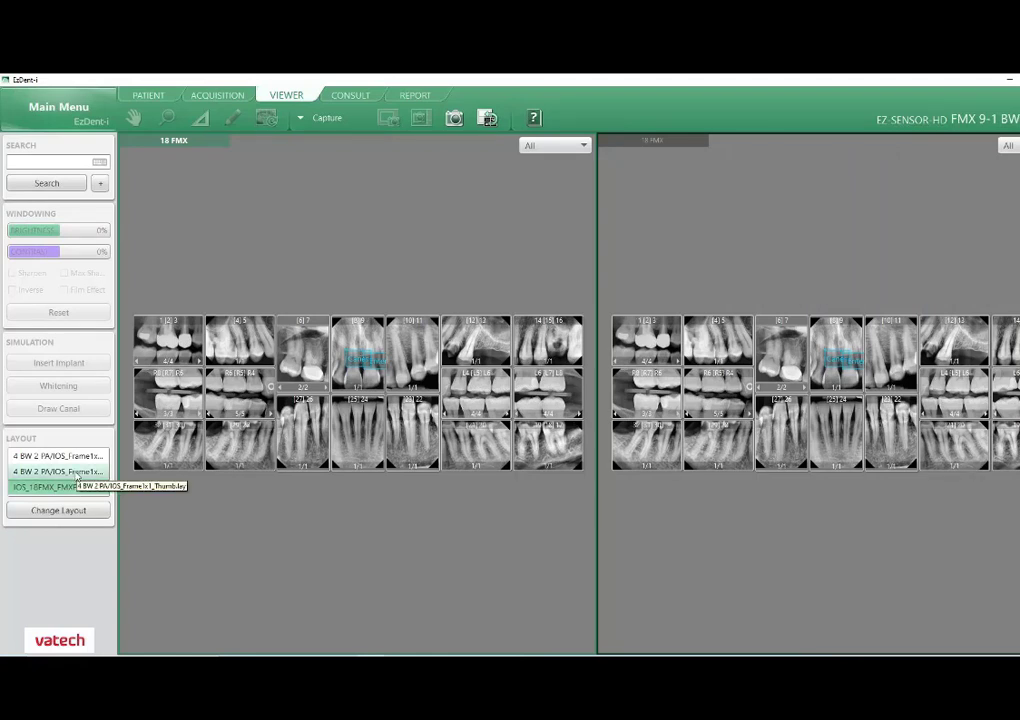
double_click(77, 472)
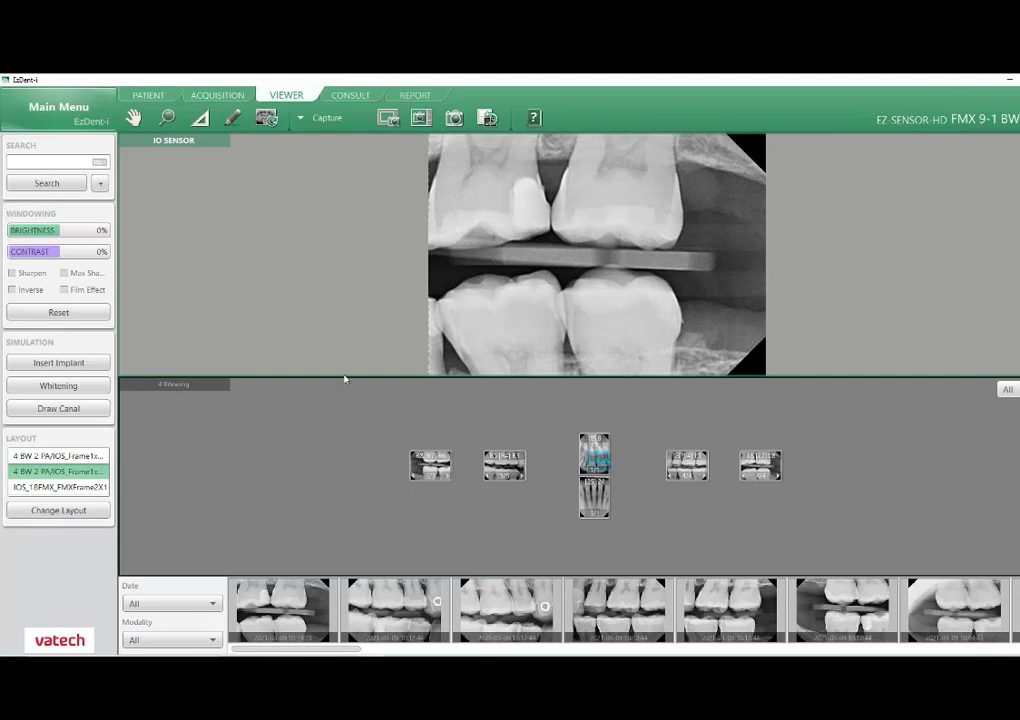
click(86, 488)
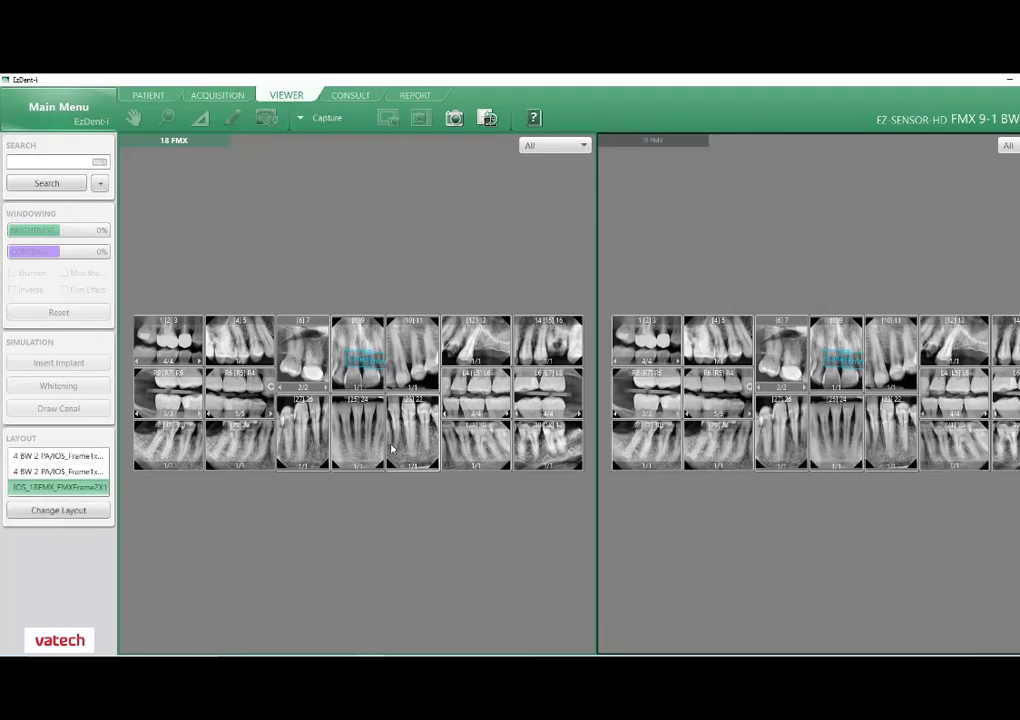
Compare two R8 R7 R6 bitewings from the two 18 FMX mounts side by side, then close both enlarged images.
double_click(171, 399)
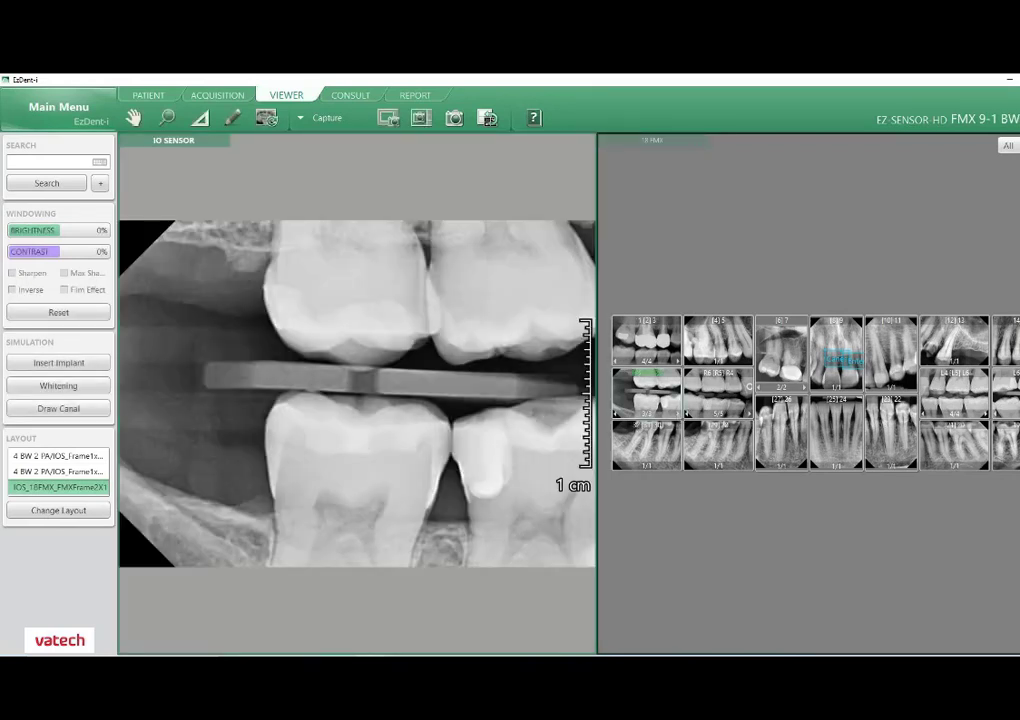
click(660, 405)
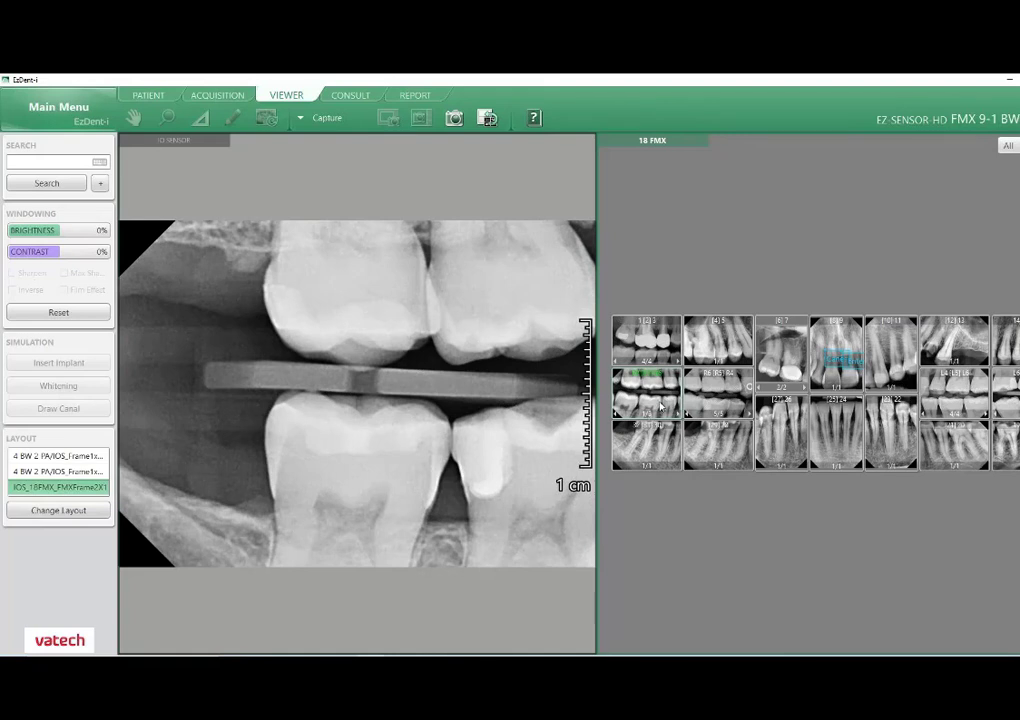
double_click(660, 405)
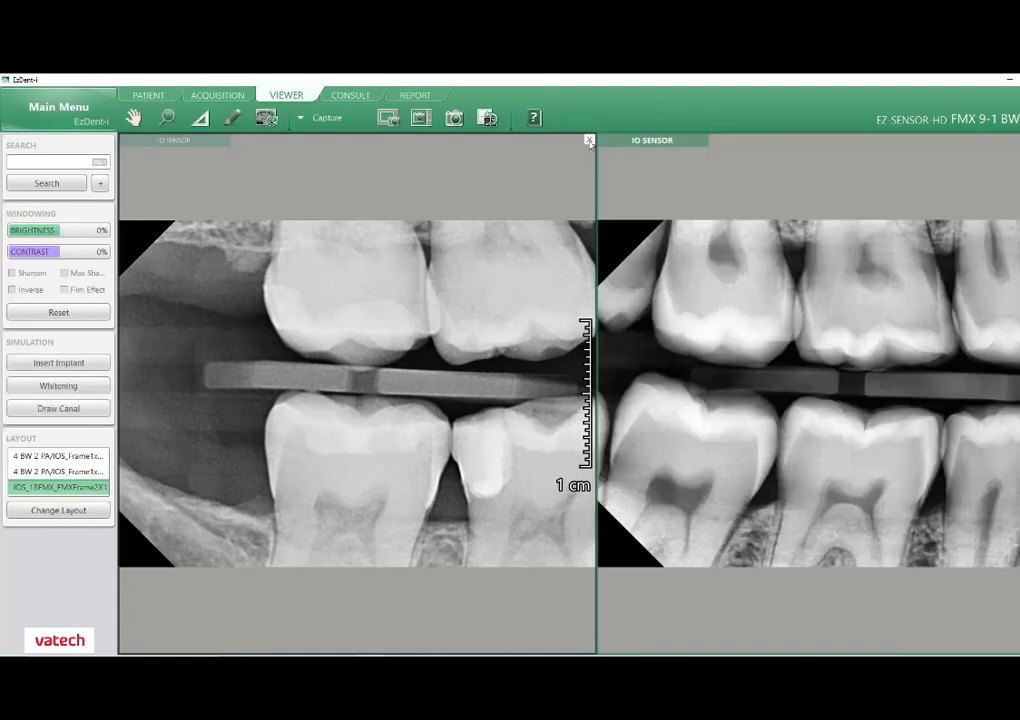
click(589, 141)
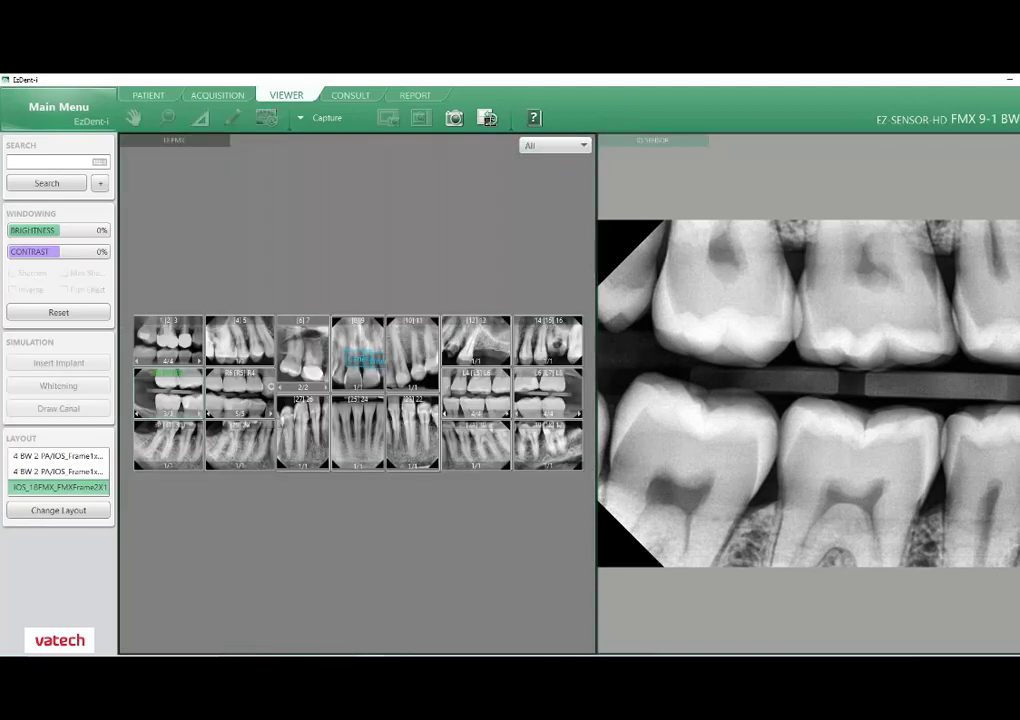
click(585, 146)
click(585, 147)
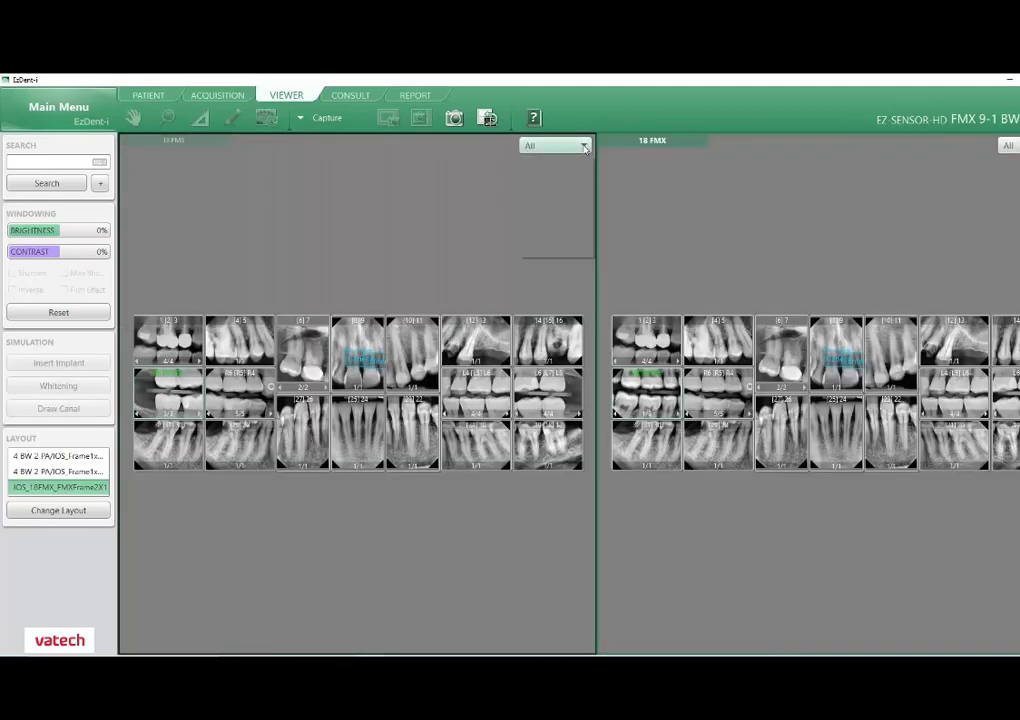
Filter the first 18 FMX mount to the date 2017-09-01 and the second one to 2021-01-12.
click(585, 147)
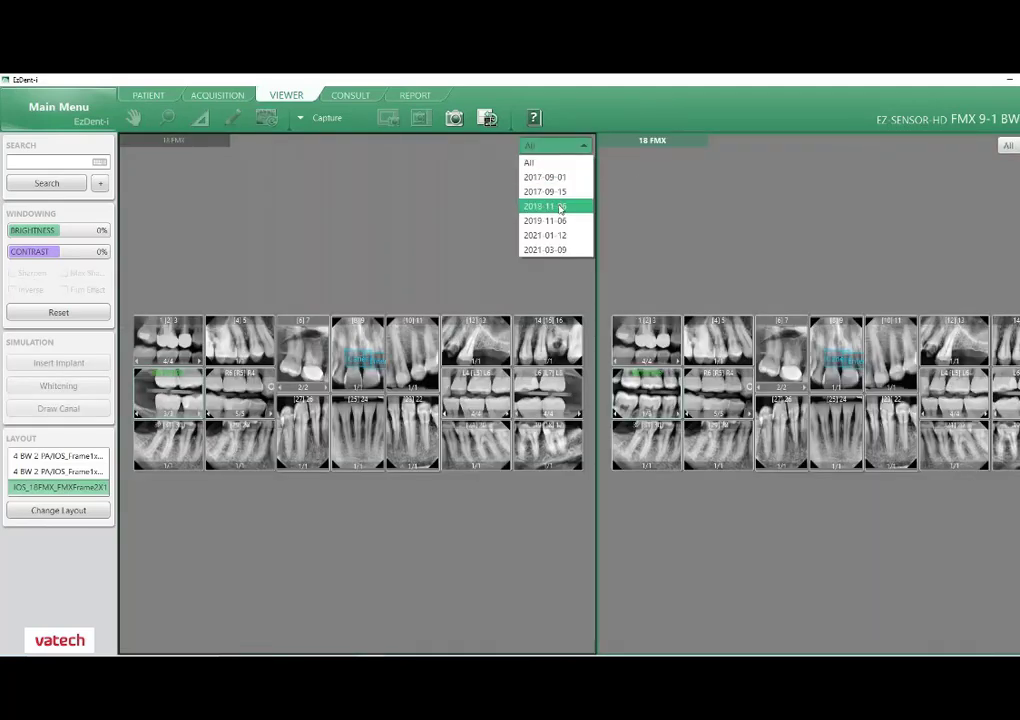
click(544, 177)
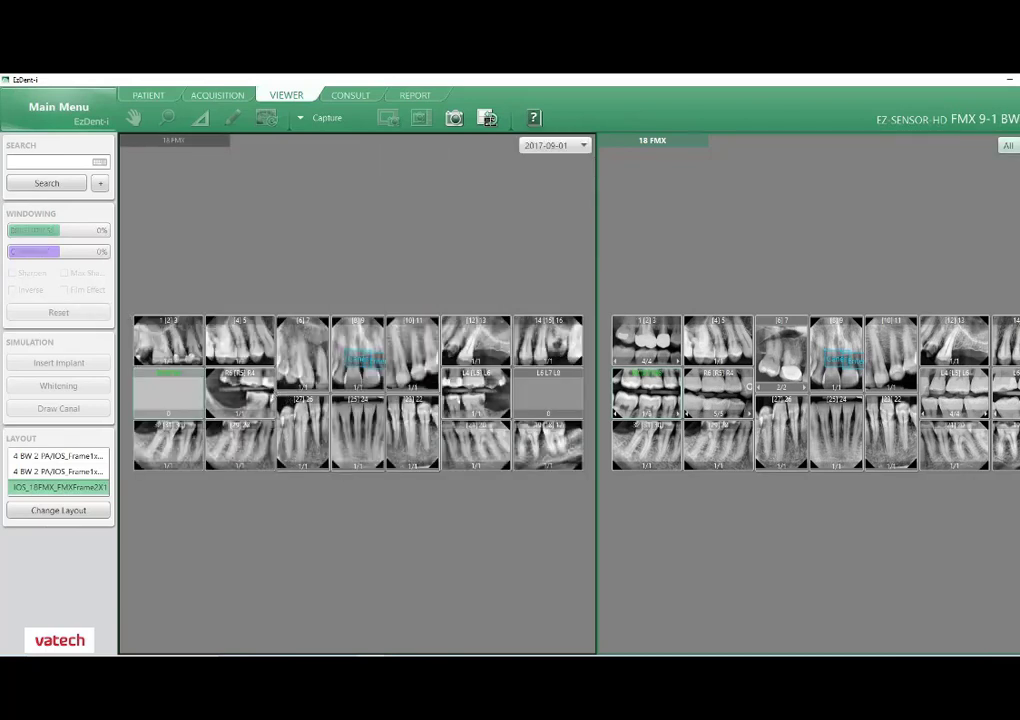
click(1008, 145)
click(1010, 232)
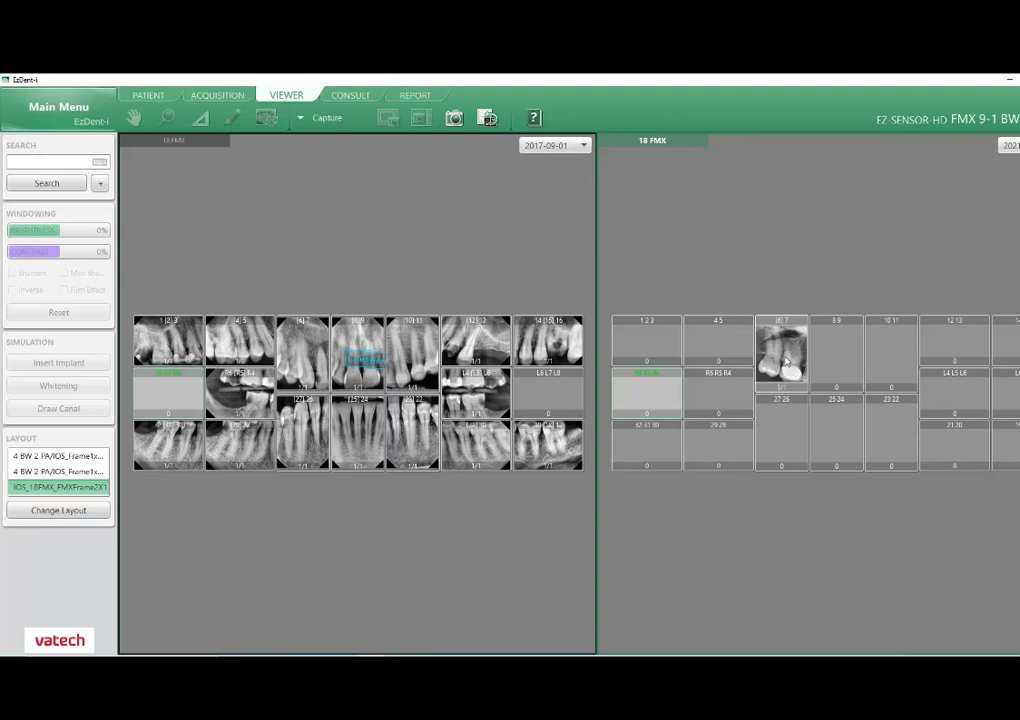
Enlarge the tooth 6 7 images from both dated mounts for comparison, then close them.
double_click(787, 362)
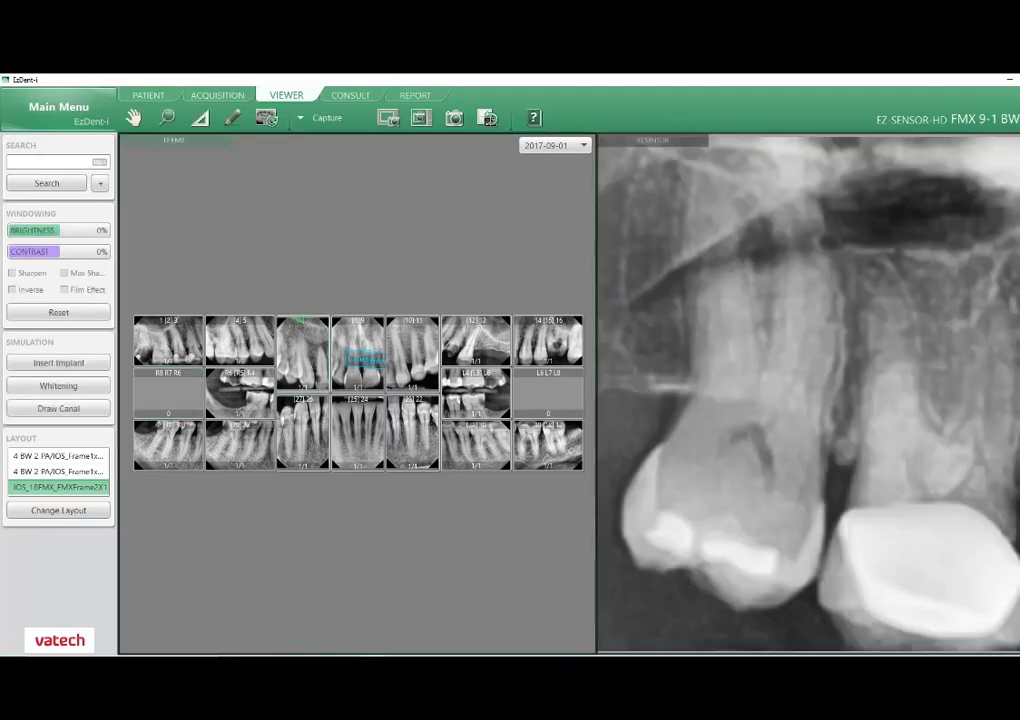
double_click(313, 348)
click(1019, 140)
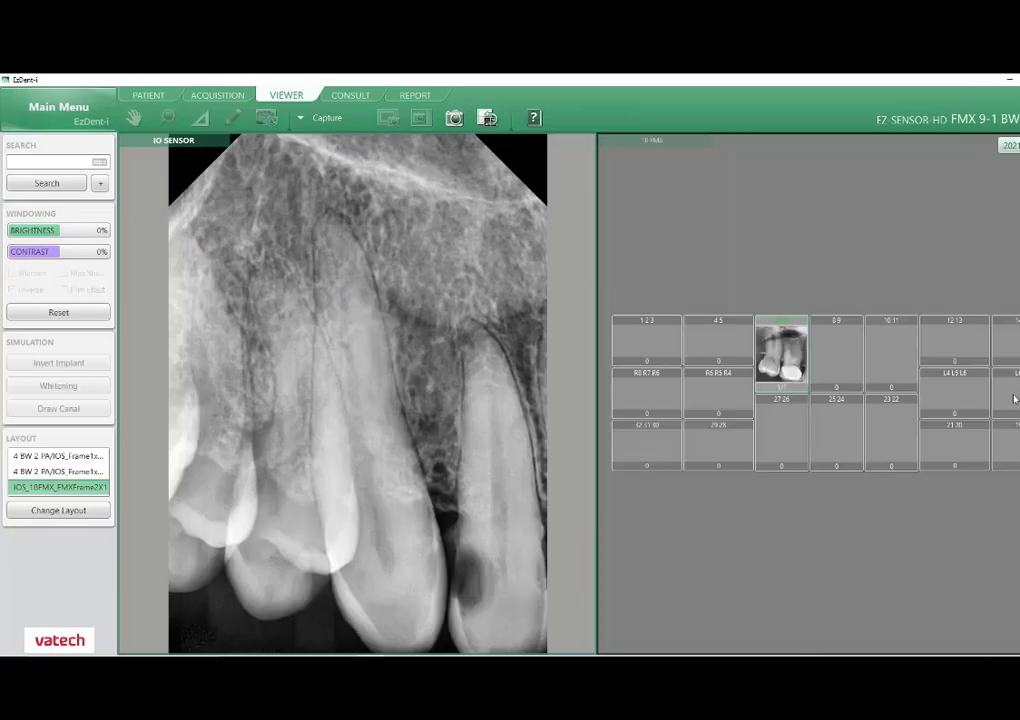
click(589, 142)
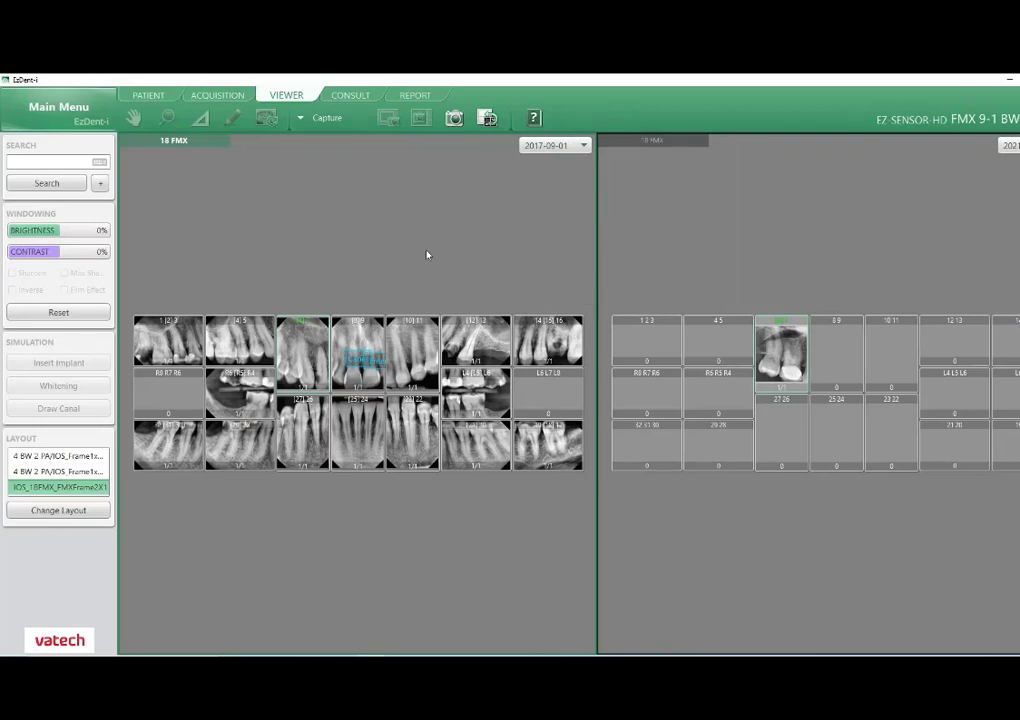
Apply the 4 BW 2 PA thumbnail layout and browse the thumbnail strip to the first panoramic image.
click(82, 471)
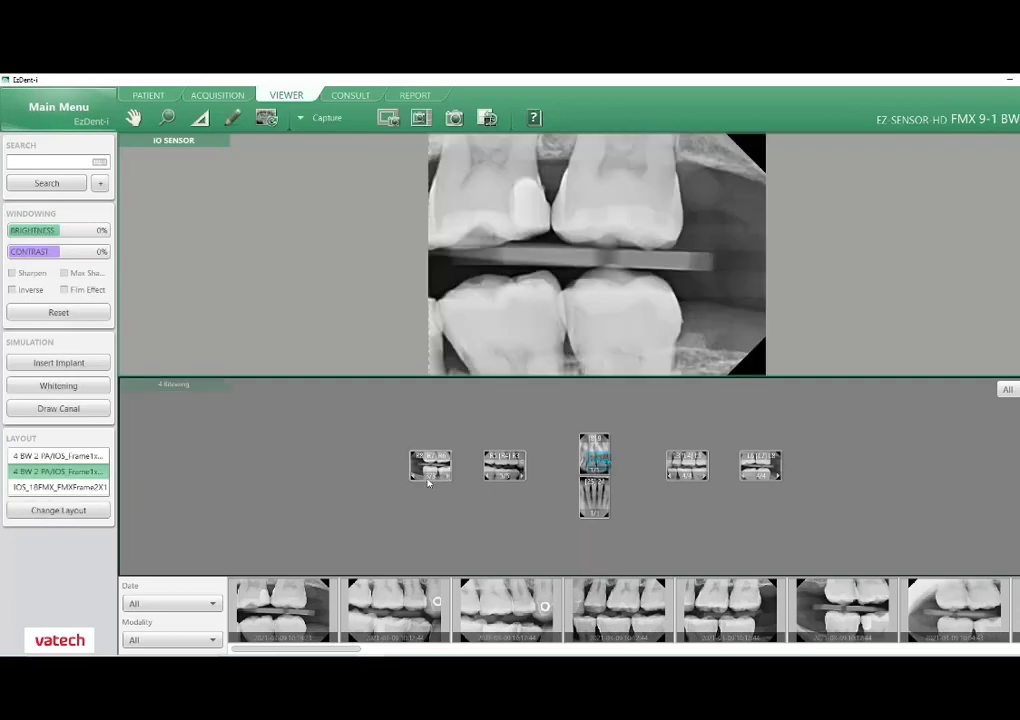
drag(358, 650, 585, 652)
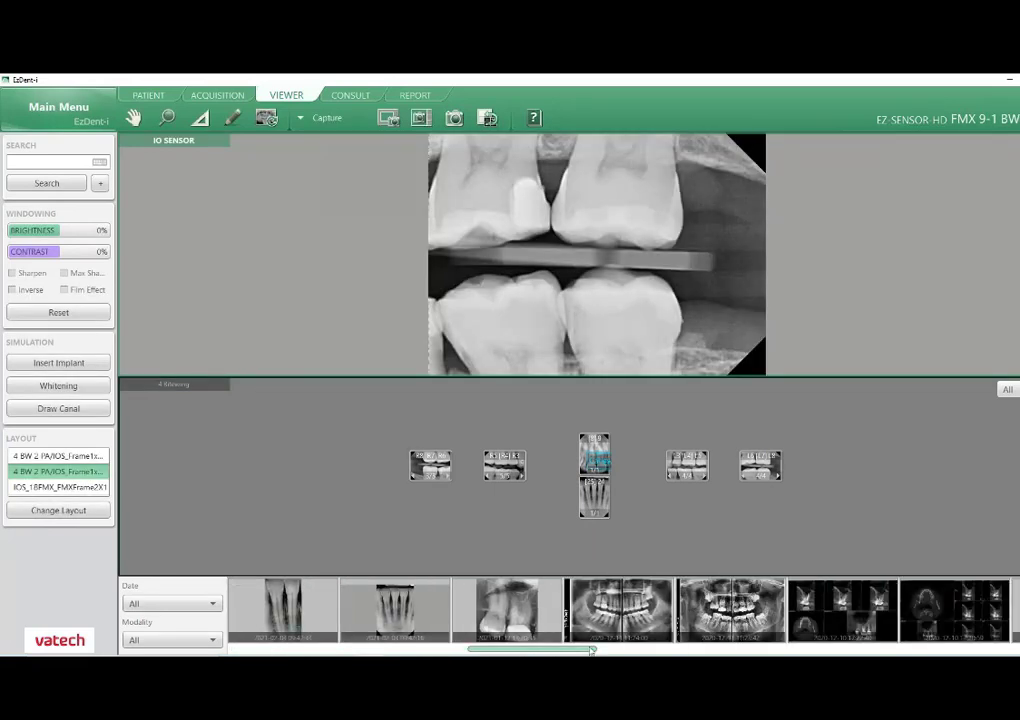
click(632, 627)
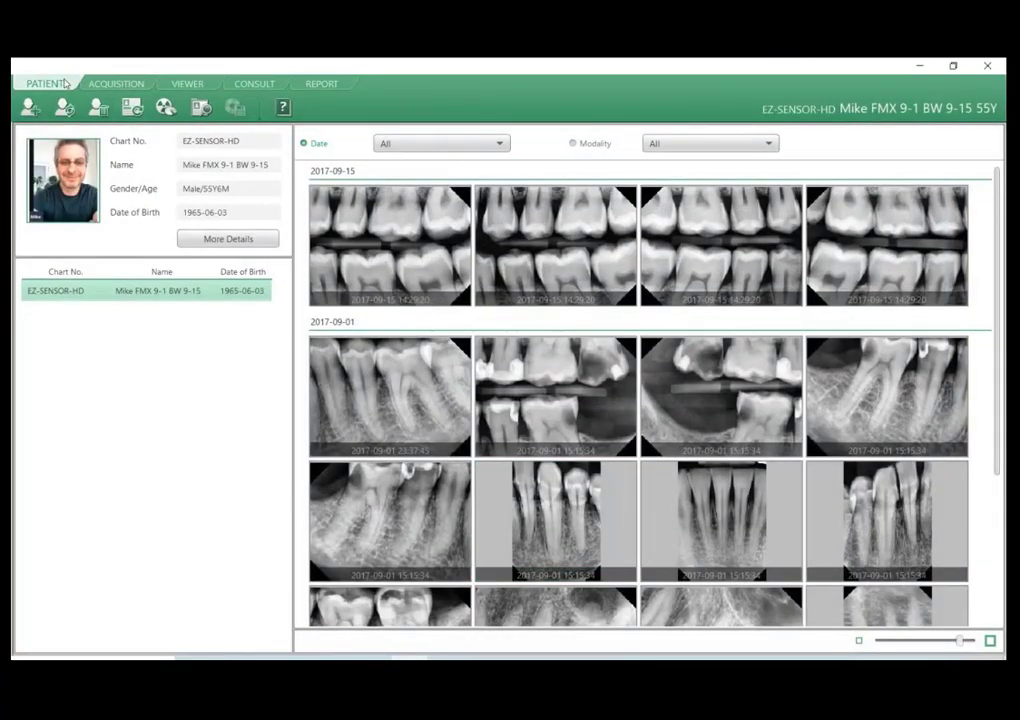
Check the acquisition screen, return to the patient's images and open the lower front teeth periapical dated 2017-09-01 in the Viewer.
click(115, 84)
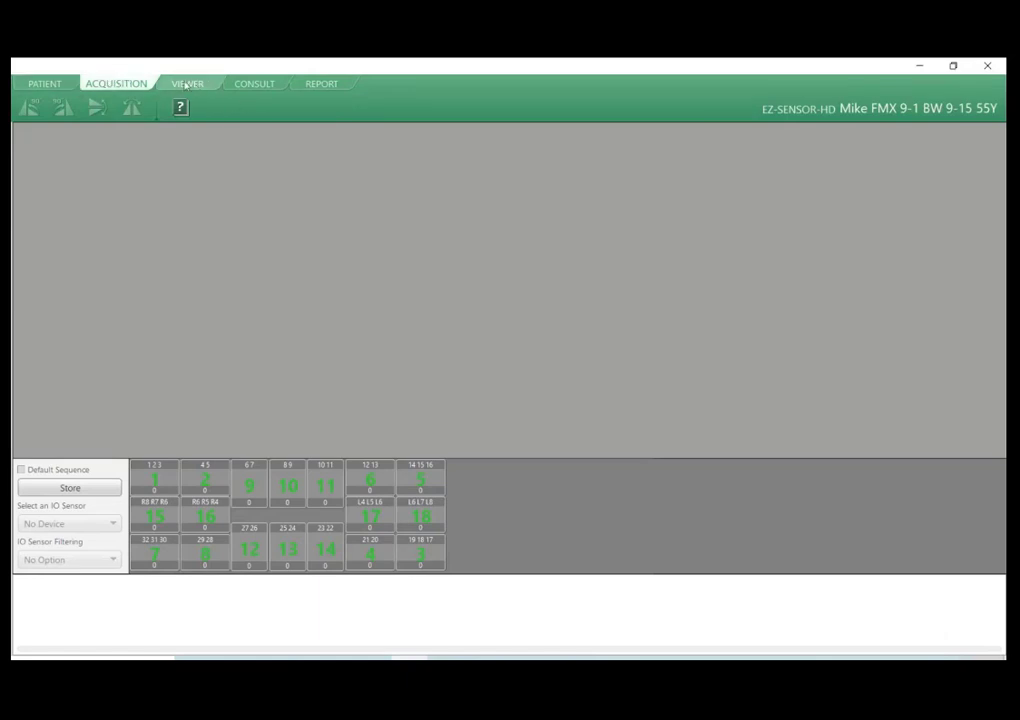
click(44, 83)
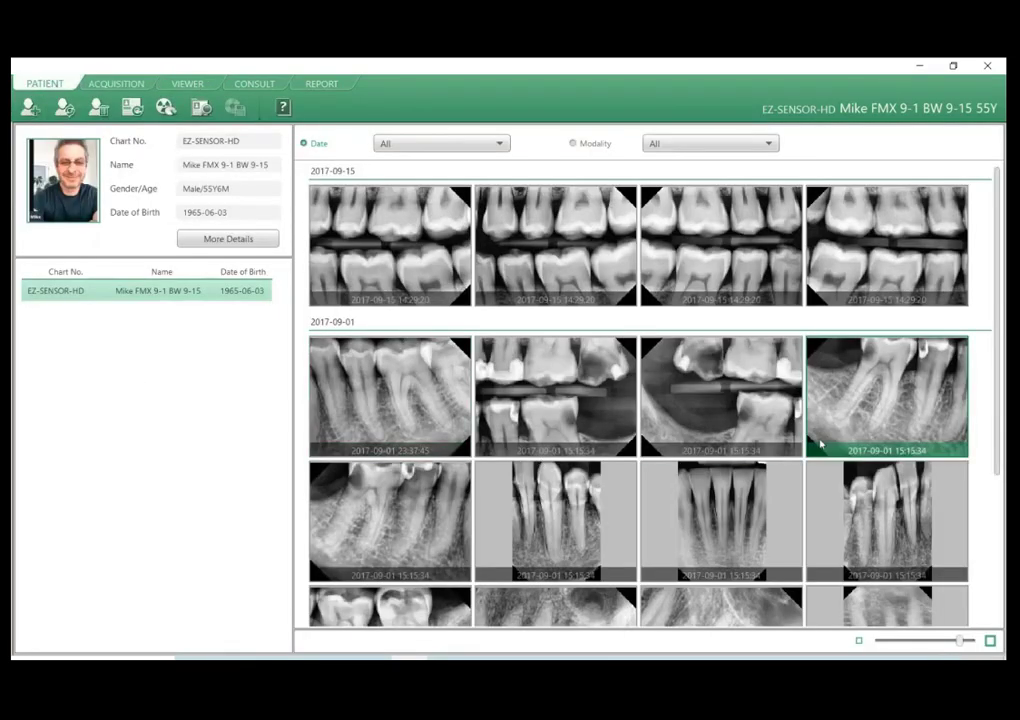
scroll(815, 445, down, 5)
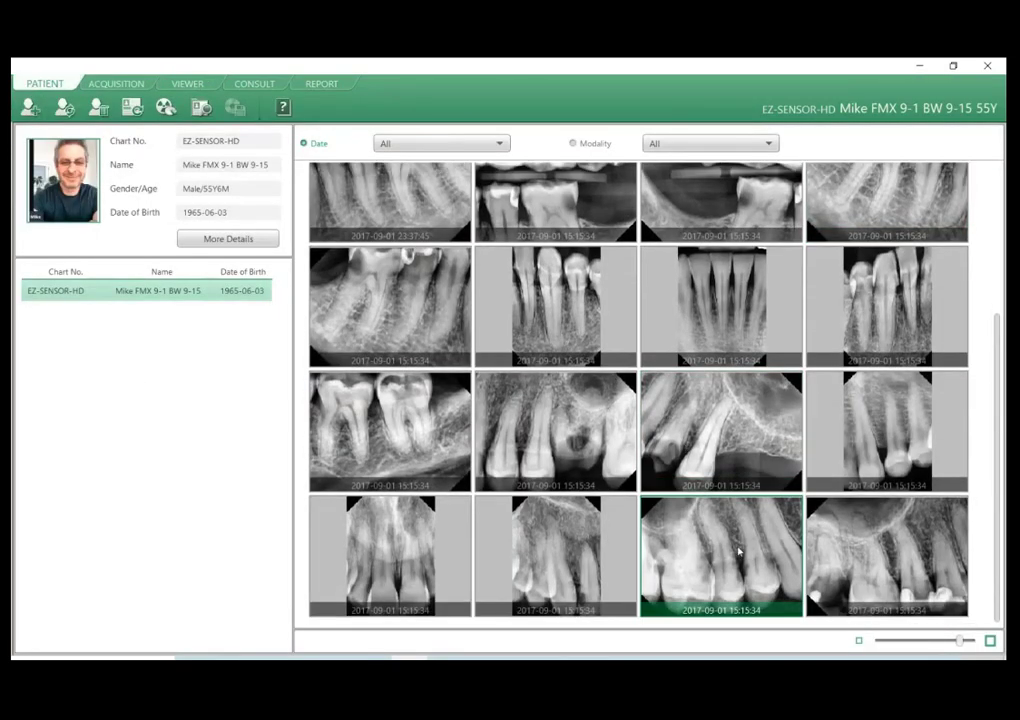
scroll(587, 435, up, 5)
scroll(587, 435, down, 5)
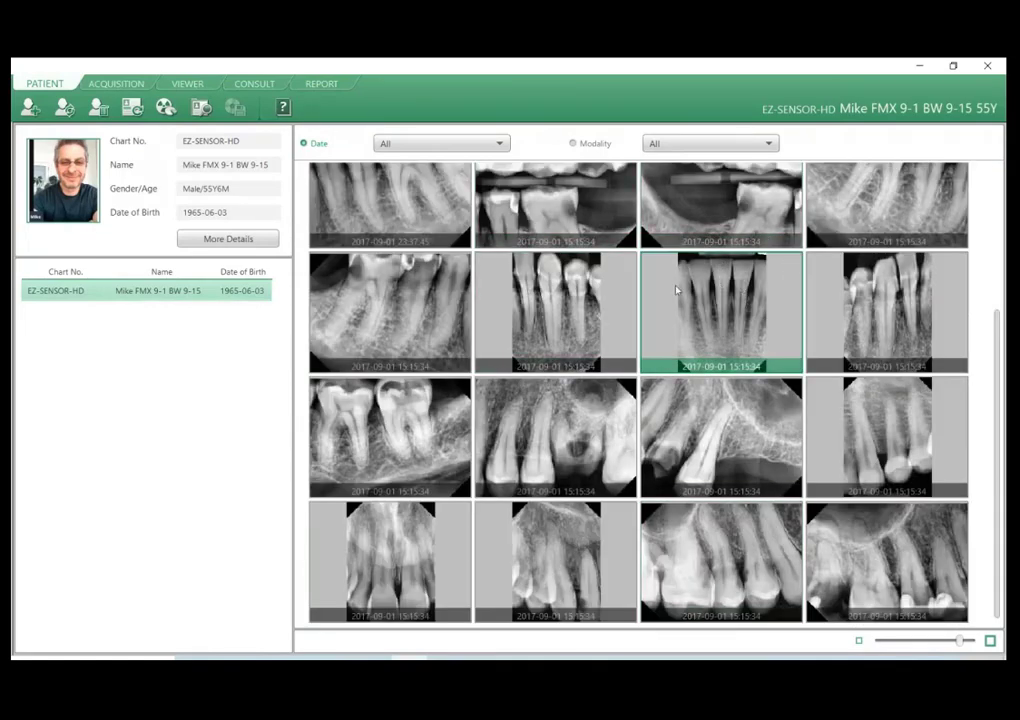
double_click(713, 287)
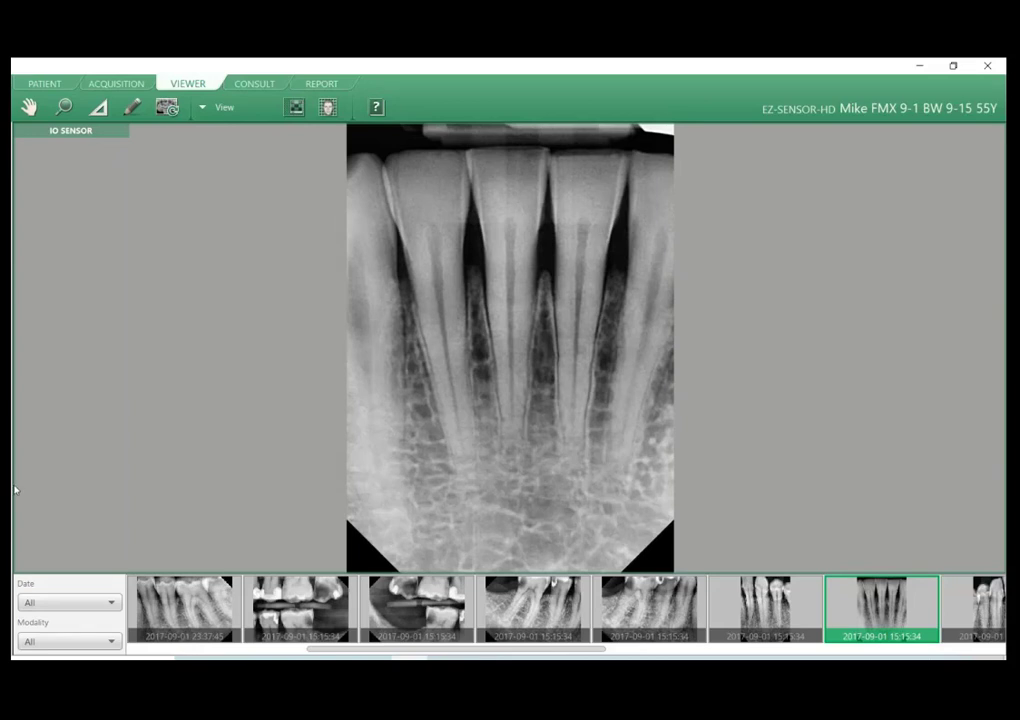
Display an upper periapical from the thumbnail strip, then switch back to the lower front teeth image.
drag(390, 648, 740, 649)
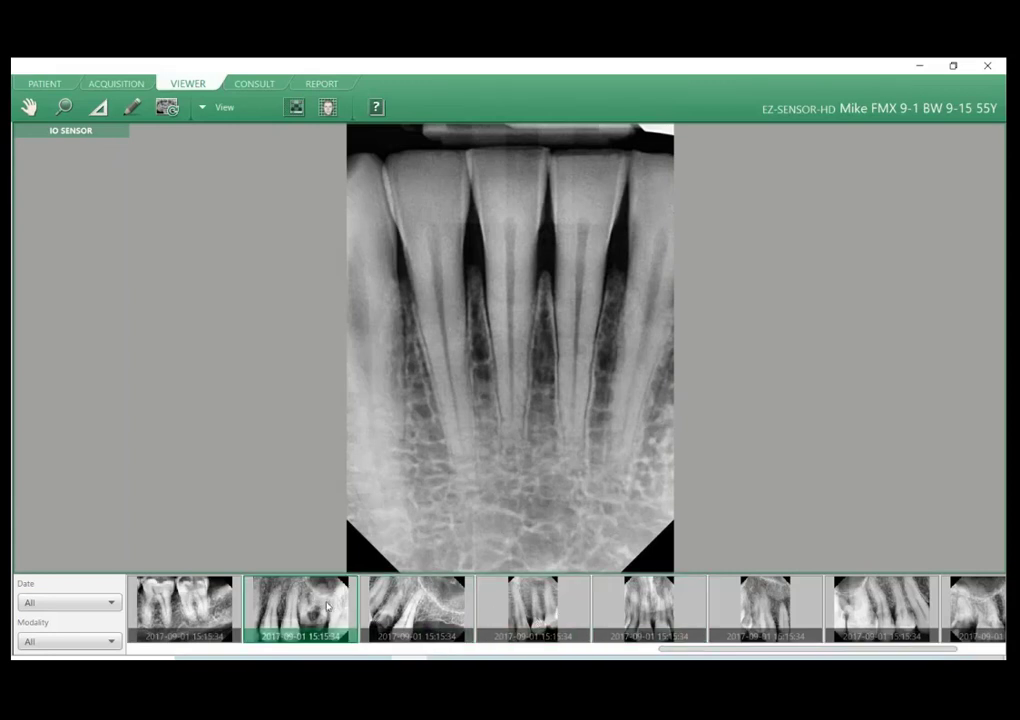
click(313, 602)
scroll(400, 610, down, 1)
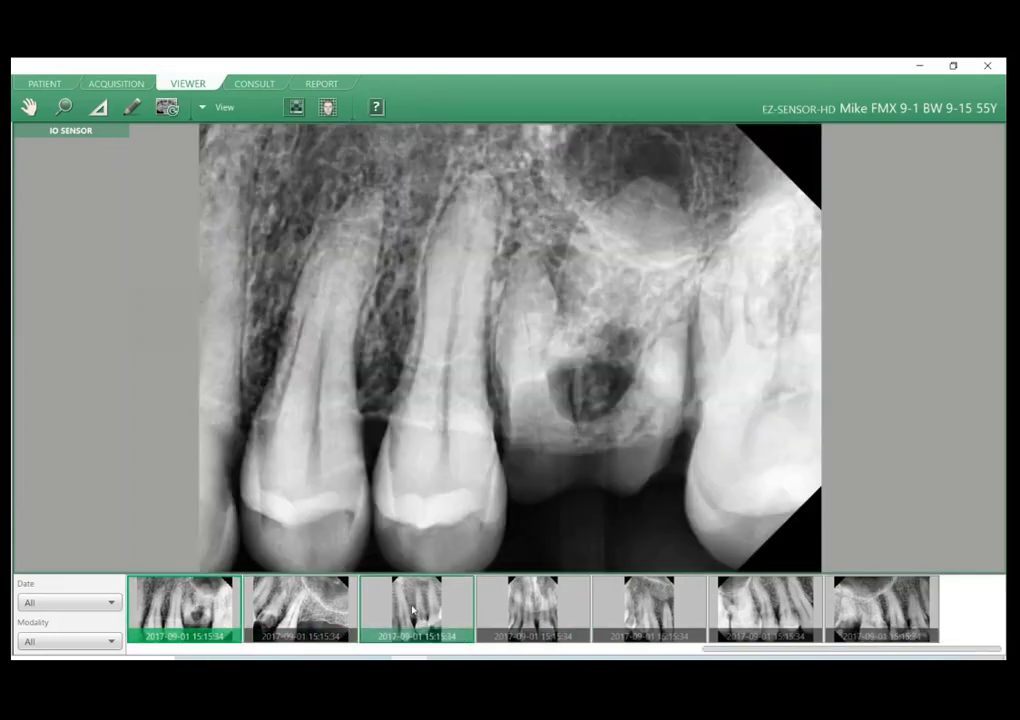
scroll(520, 610, up, 6)
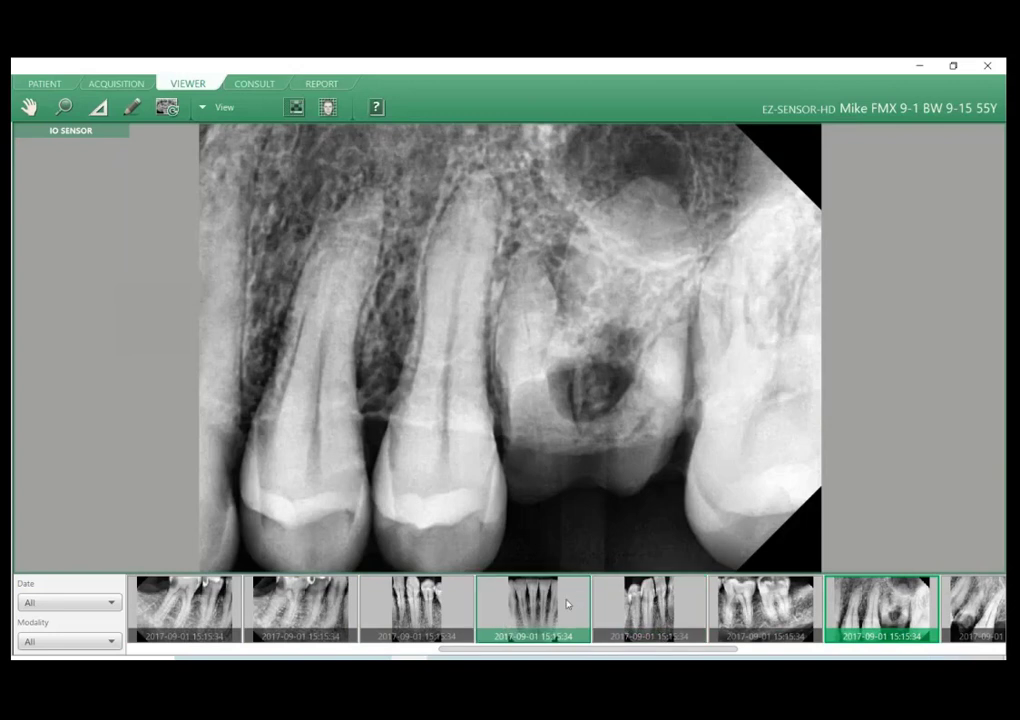
click(548, 607)
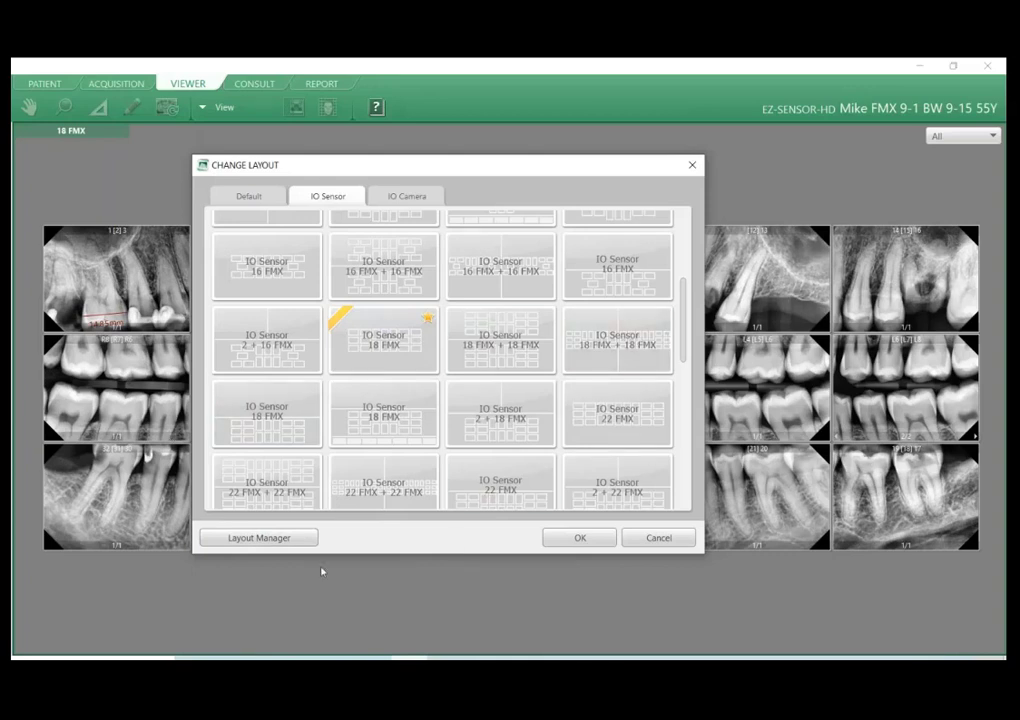
Review the IO Sensor layouts in the Layout Manager down to the USER_4 BW + 2 PA entries, then close it.
click(236, 541)
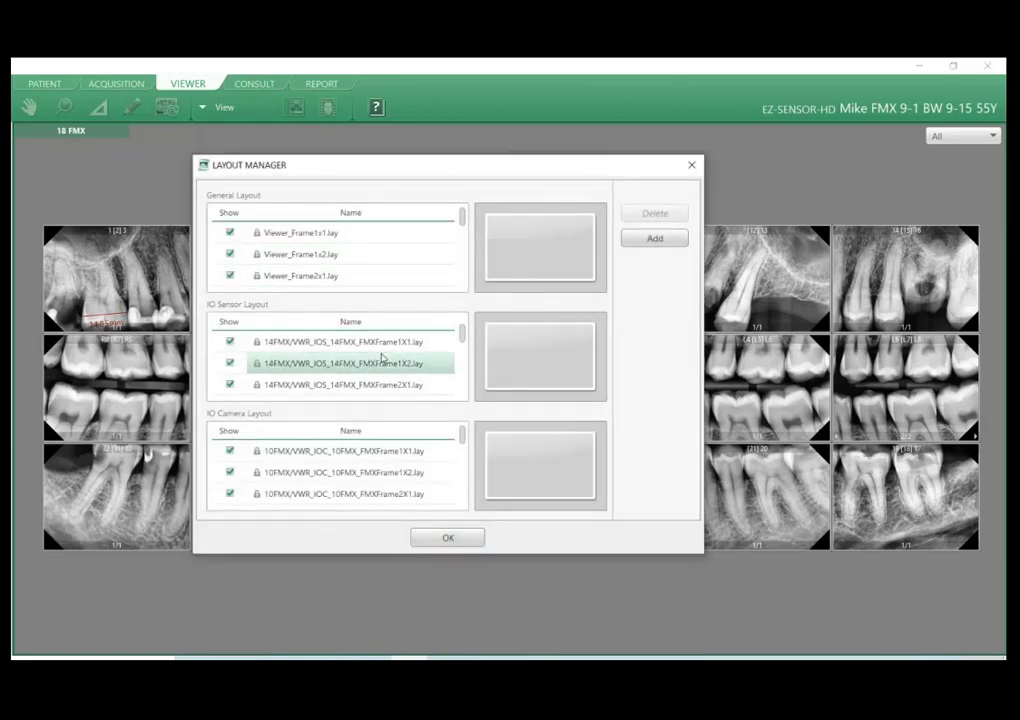
scroll(382, 358, down, 3)
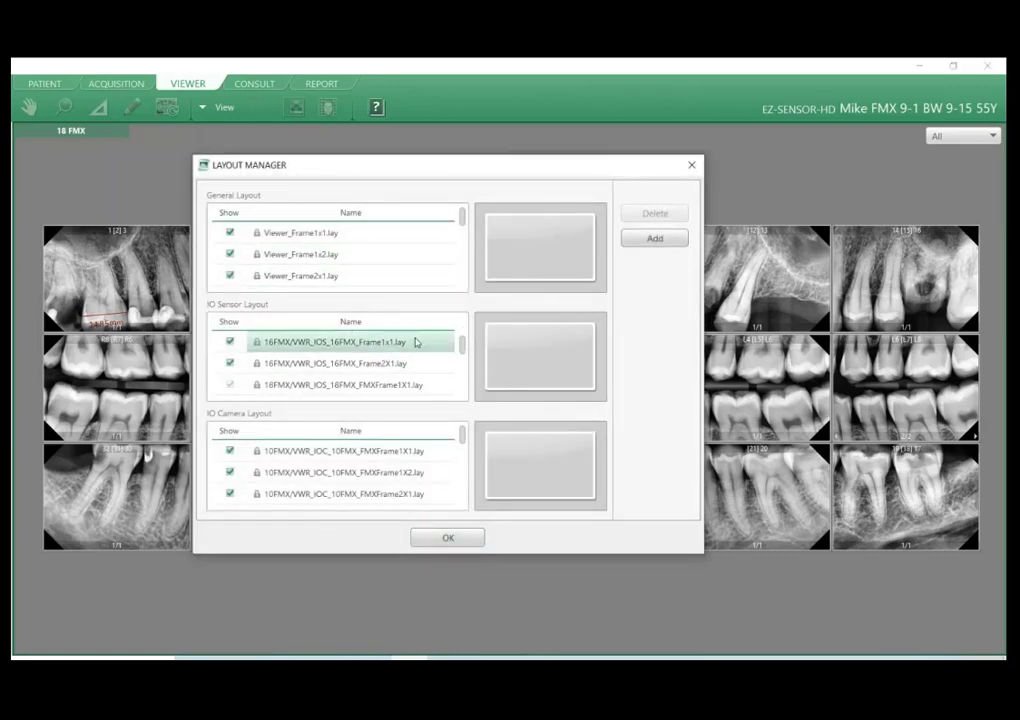
scroll(355, 370, down, 4)
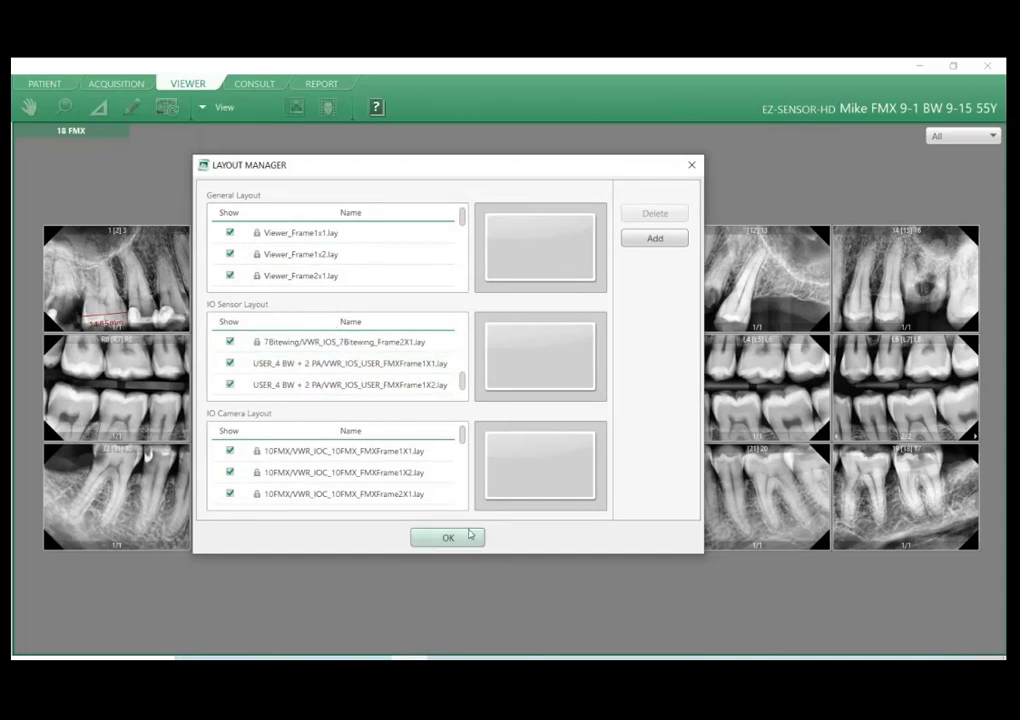
click(472, 537)
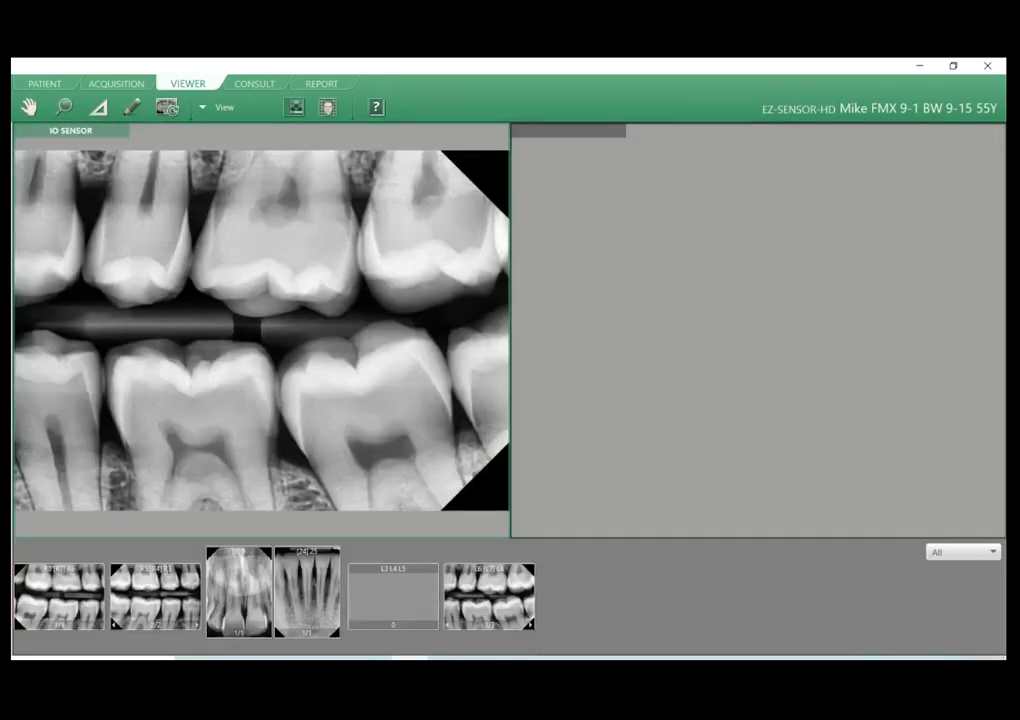
Show the 24 25 image in the first empty-frame view and the adjacent upper front teeth image in the second.
double_click(299, 591)
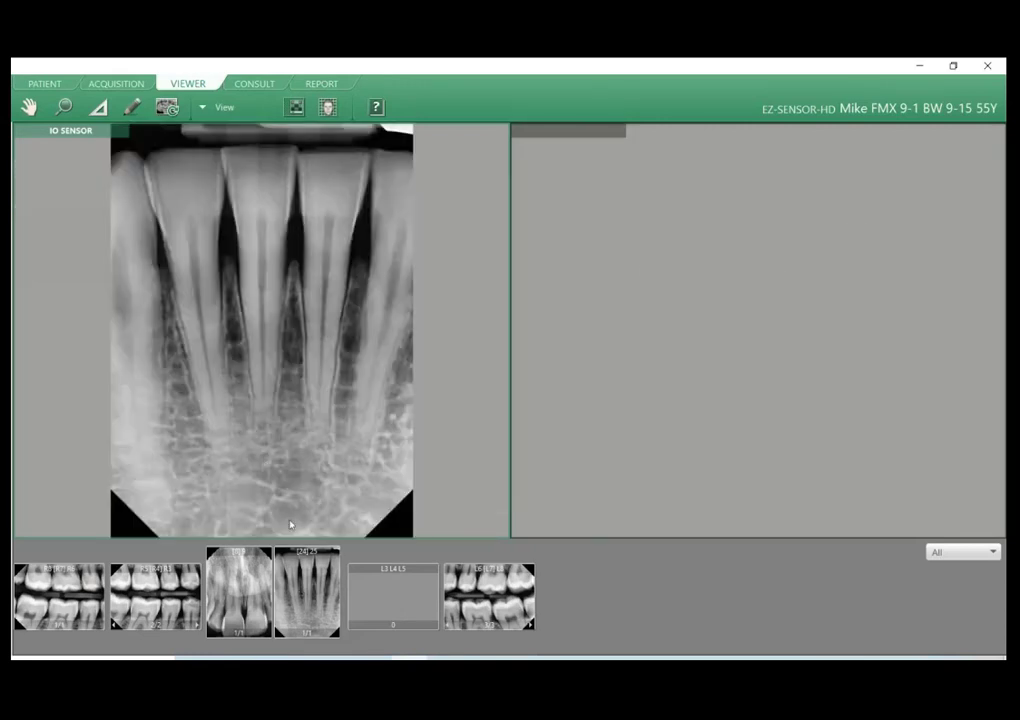
drag(244, 575, 732, 376)
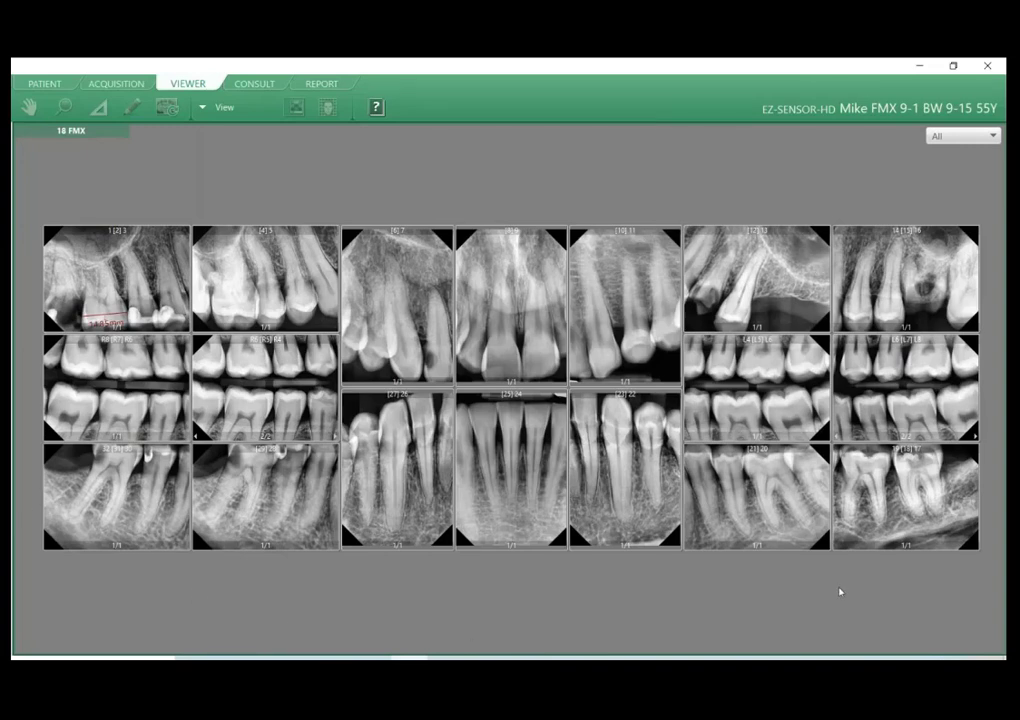
Enlarge the 25 24 image from the 18 FMX mount and adjust its brightness and contrast.
double_click(491, 434)
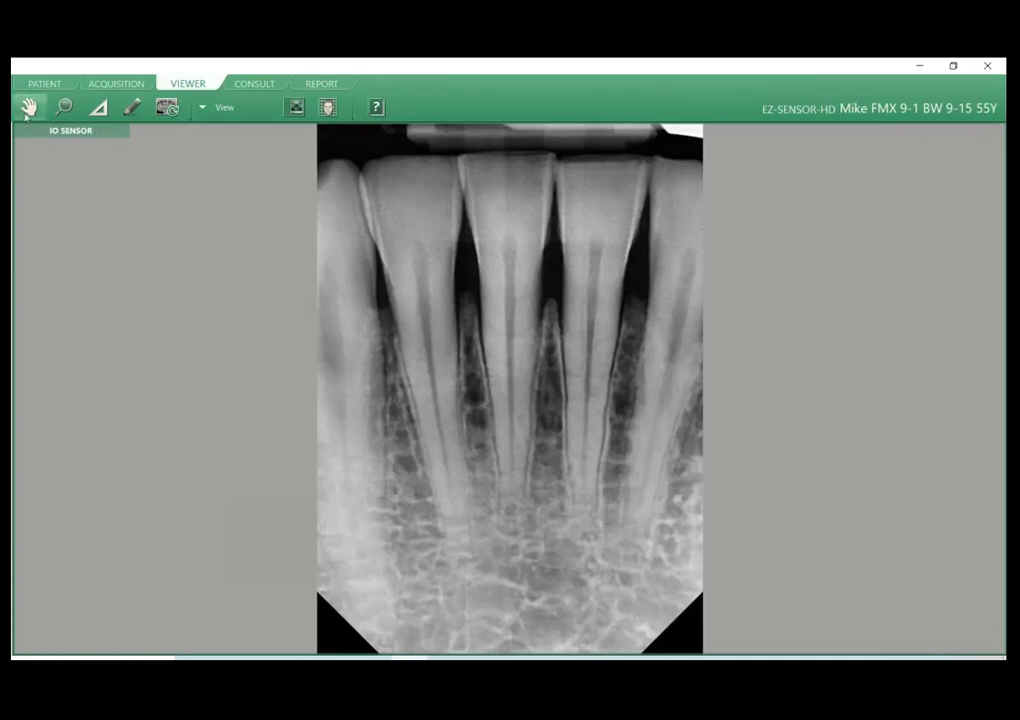
right_click(482, 303)
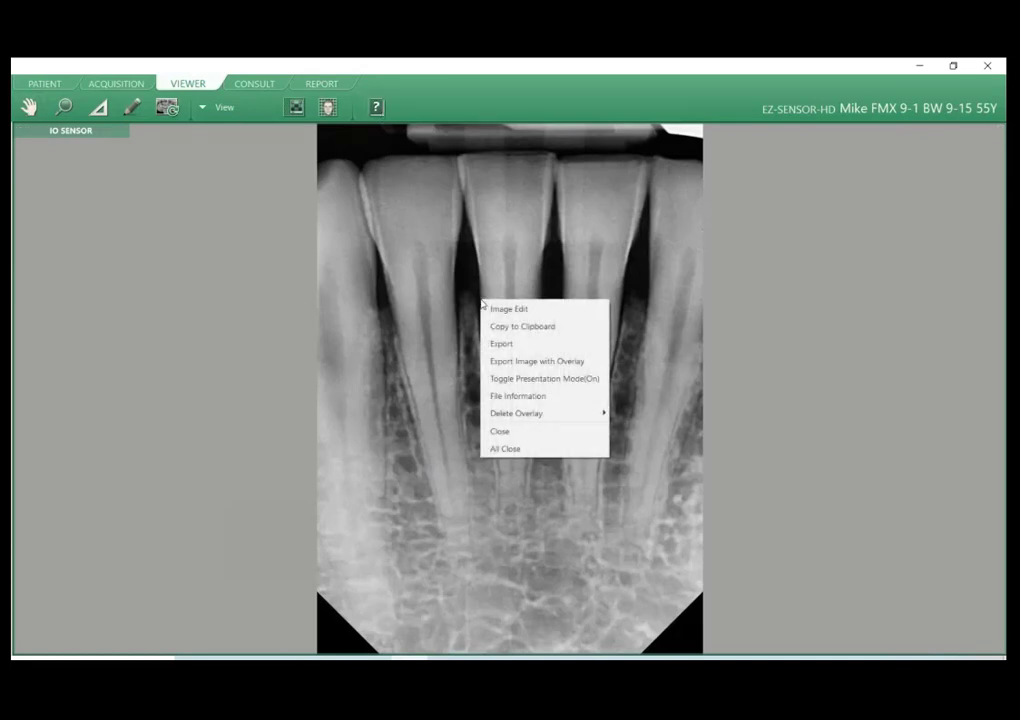
click(455, 289)
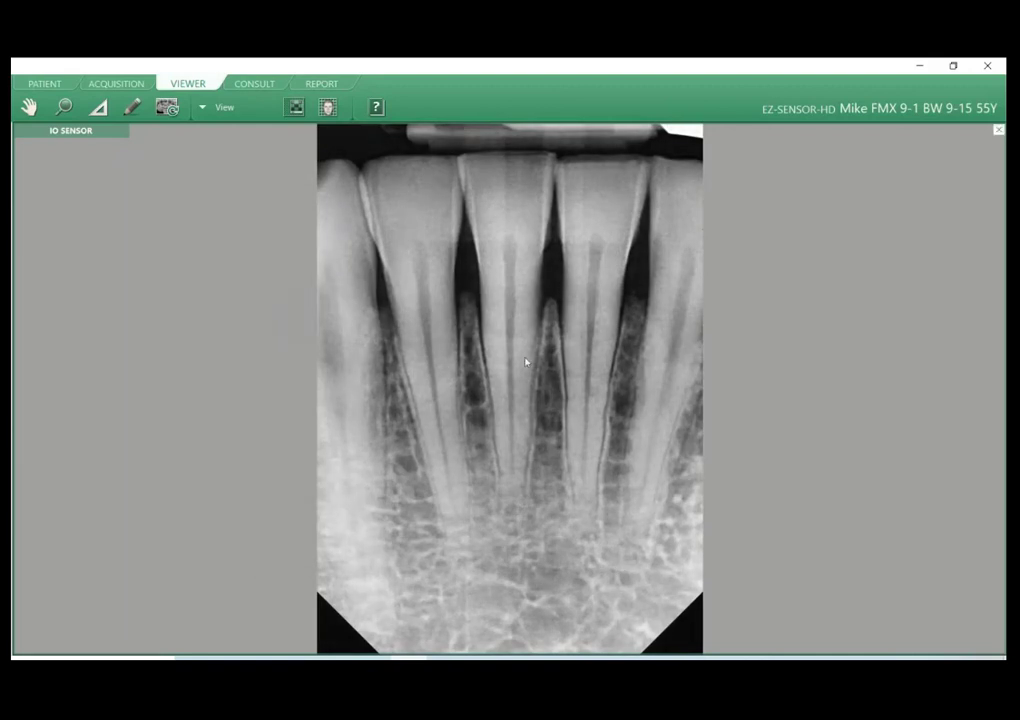
drag(497, 358, 433, 383)
Preview the lower front teeth image inverted, then colorized with increased brightness, and reset it to its original appearance.
key(i)
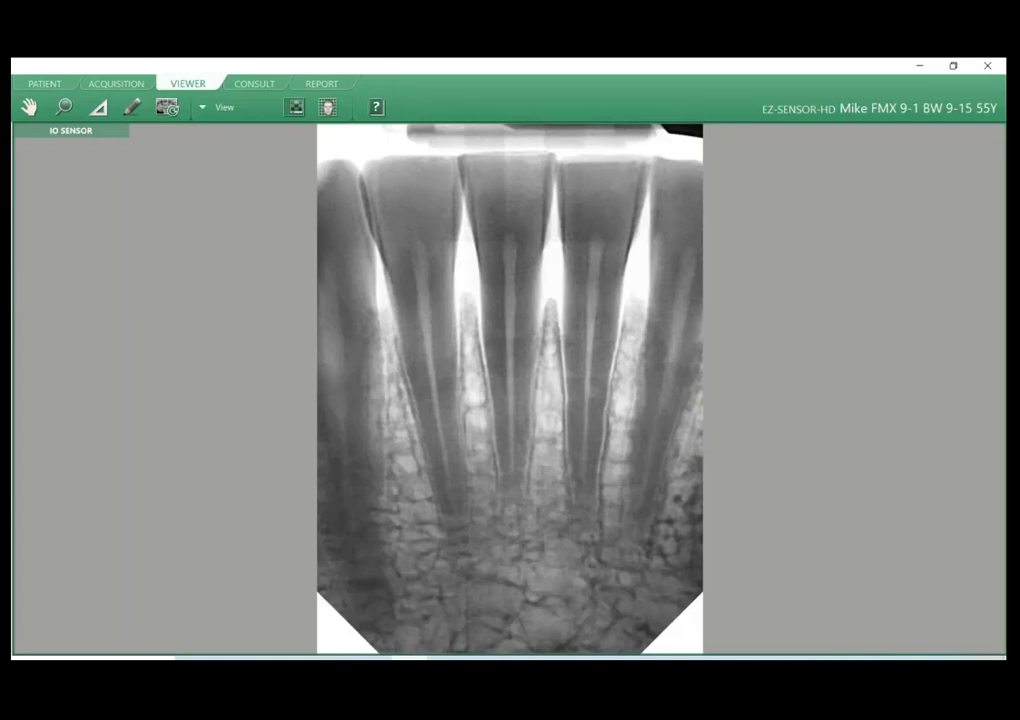
key(i)
key(c)
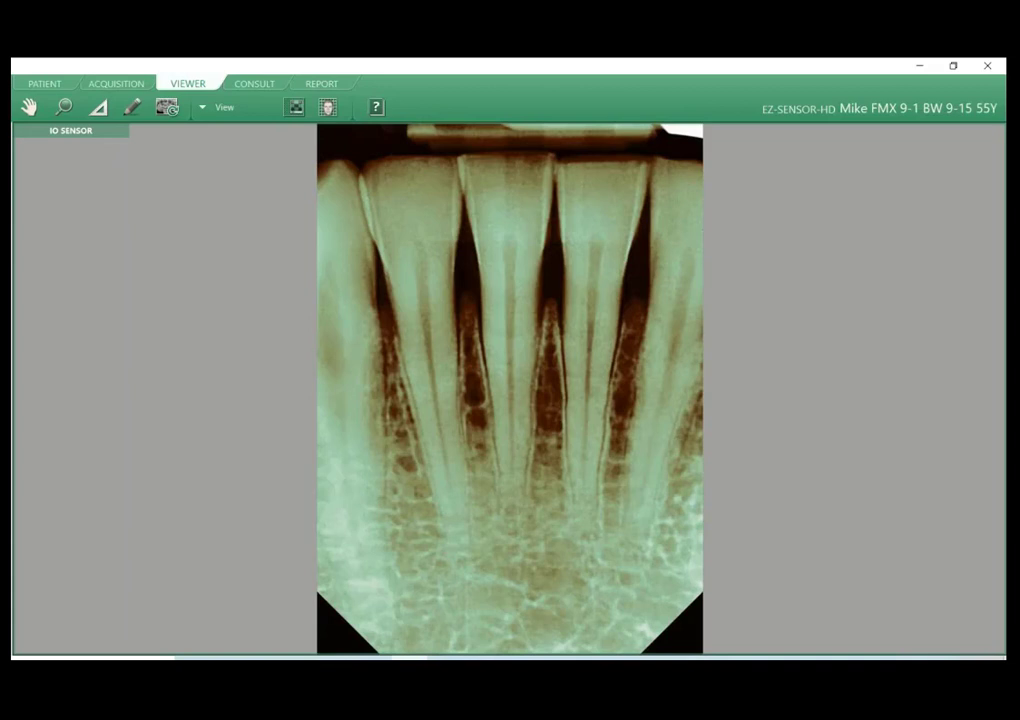
drag(400, 240, 18, 228)
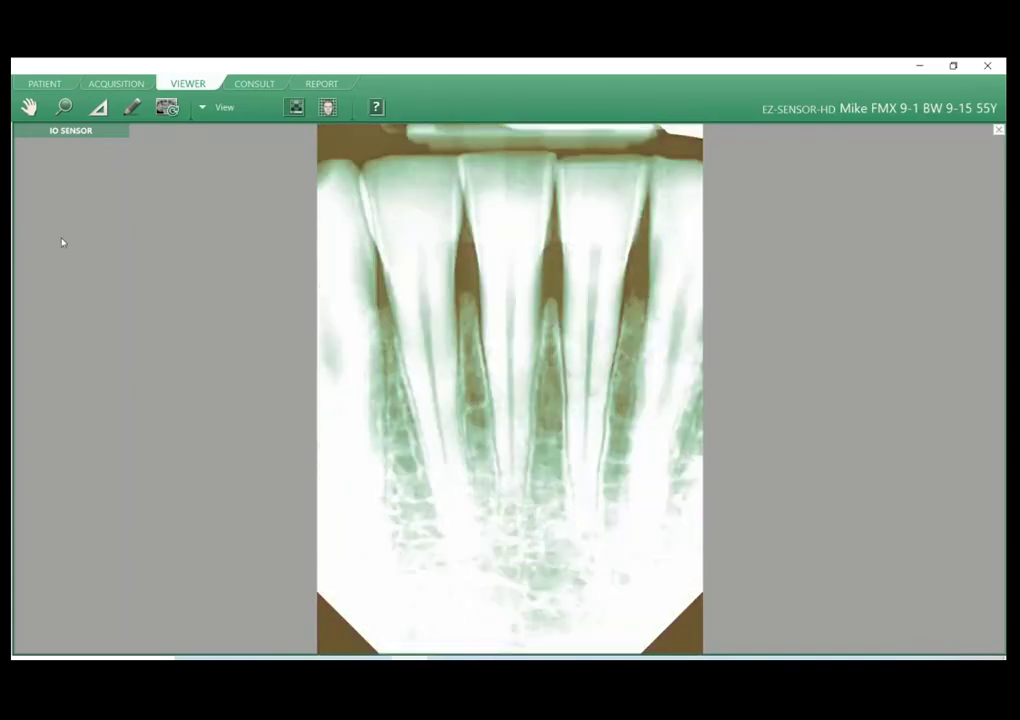
key(r)
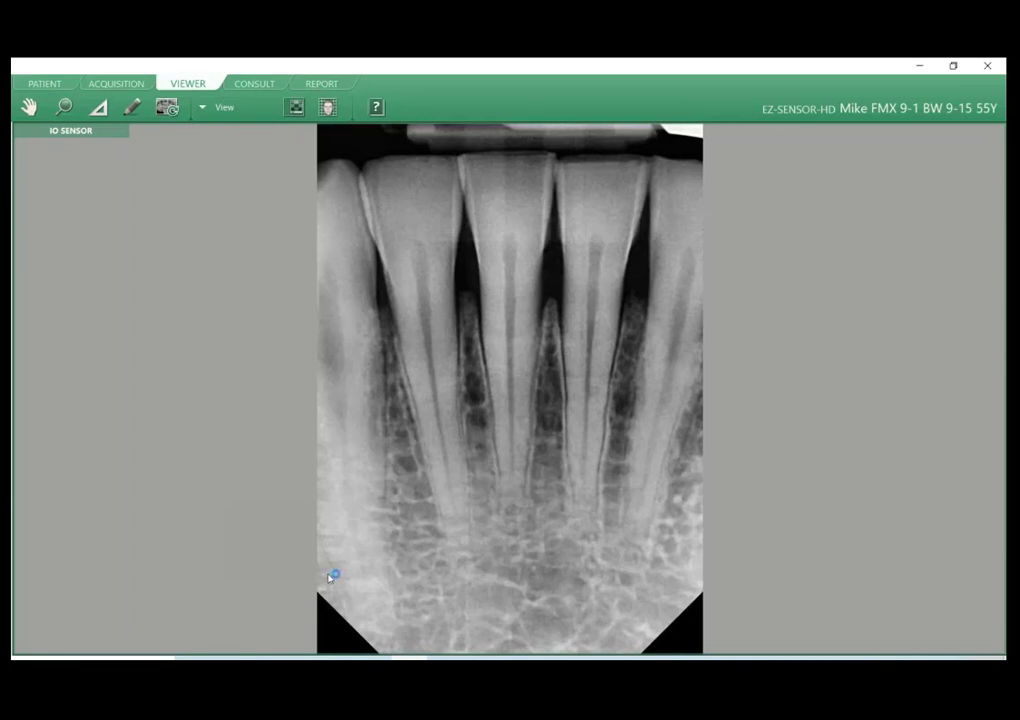
Find the IO Sensor 4 Bitewing layout among the available layouts and apply it.
scroll(610, 446, down, 3)
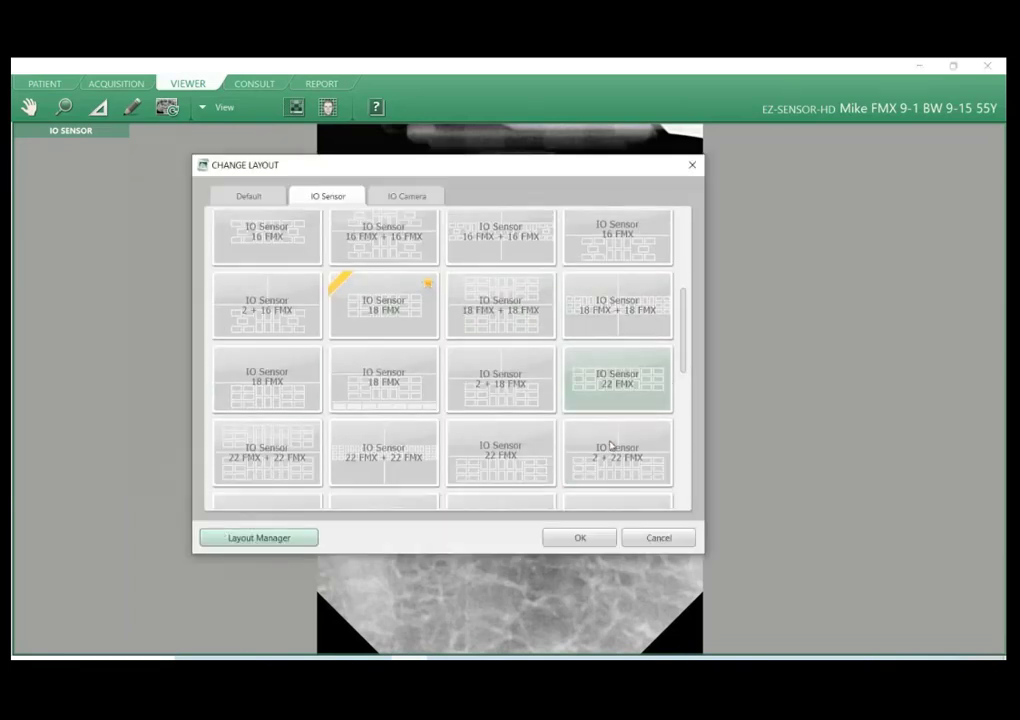
scroll(660, 450, up, 4)
scroll(667, 449, up, 2)
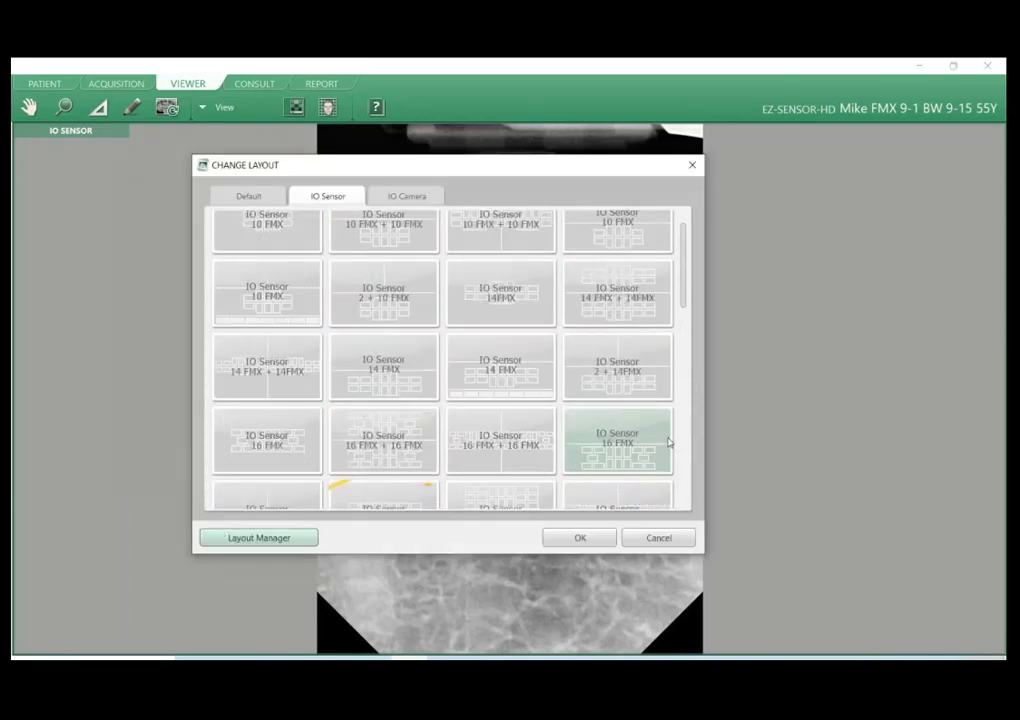
scroll(660, 435, down, 3)
scroll(658, 431, down, 5)
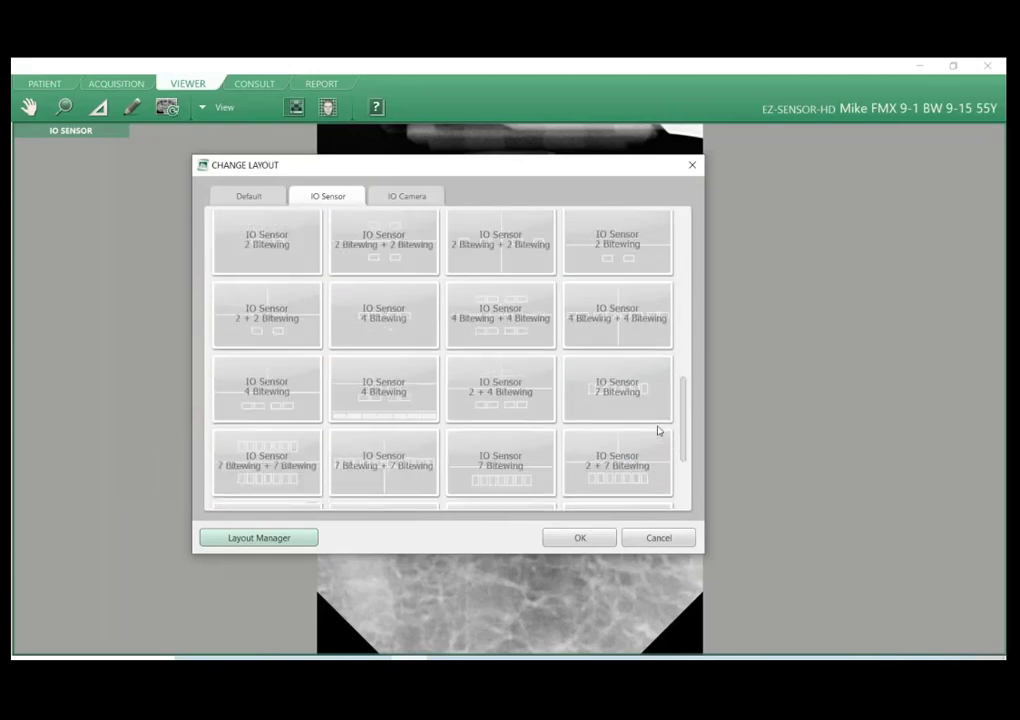
click(360, 283)
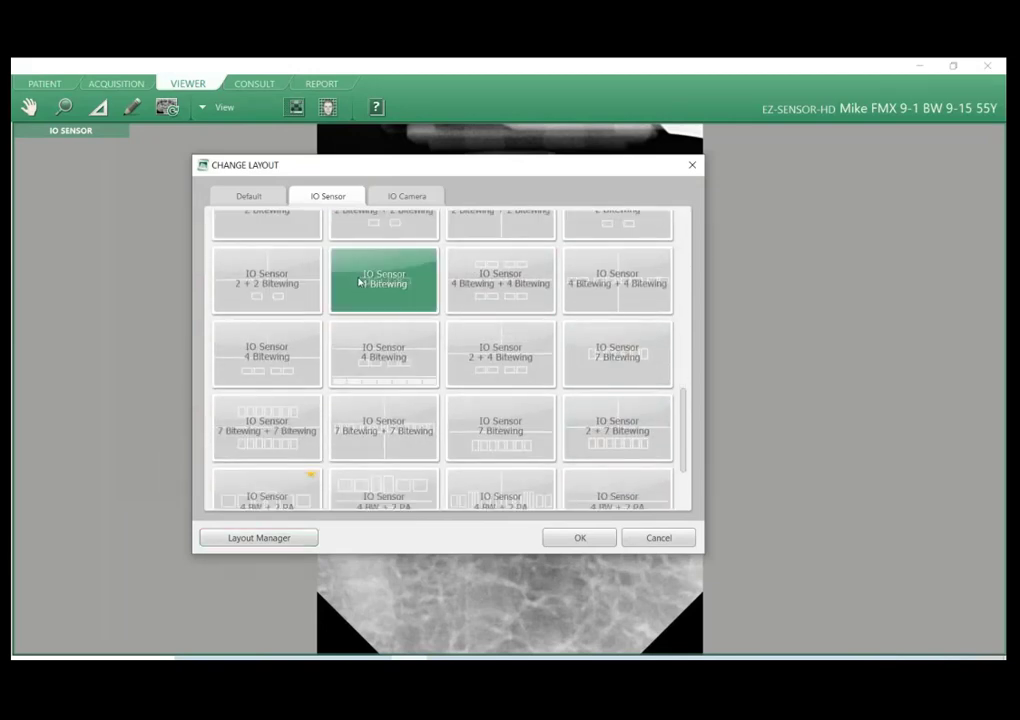
click(577, 541)
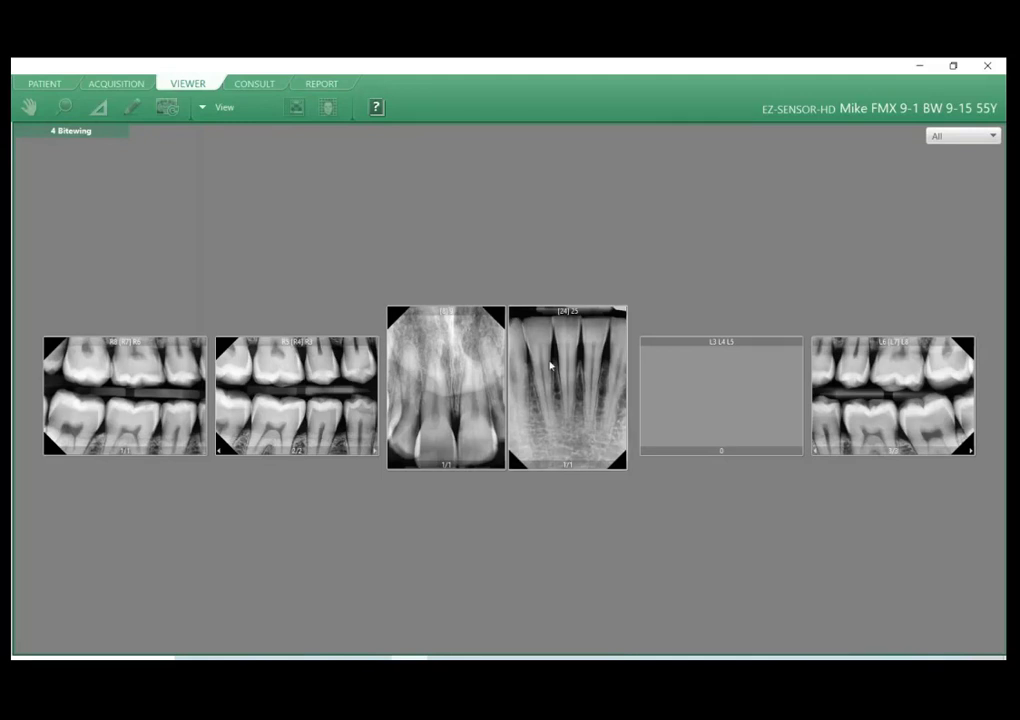
Enlarge the 24 25 image, zoom in on it and pan to bring the tooth crowns into view.
double_click(551, 358)
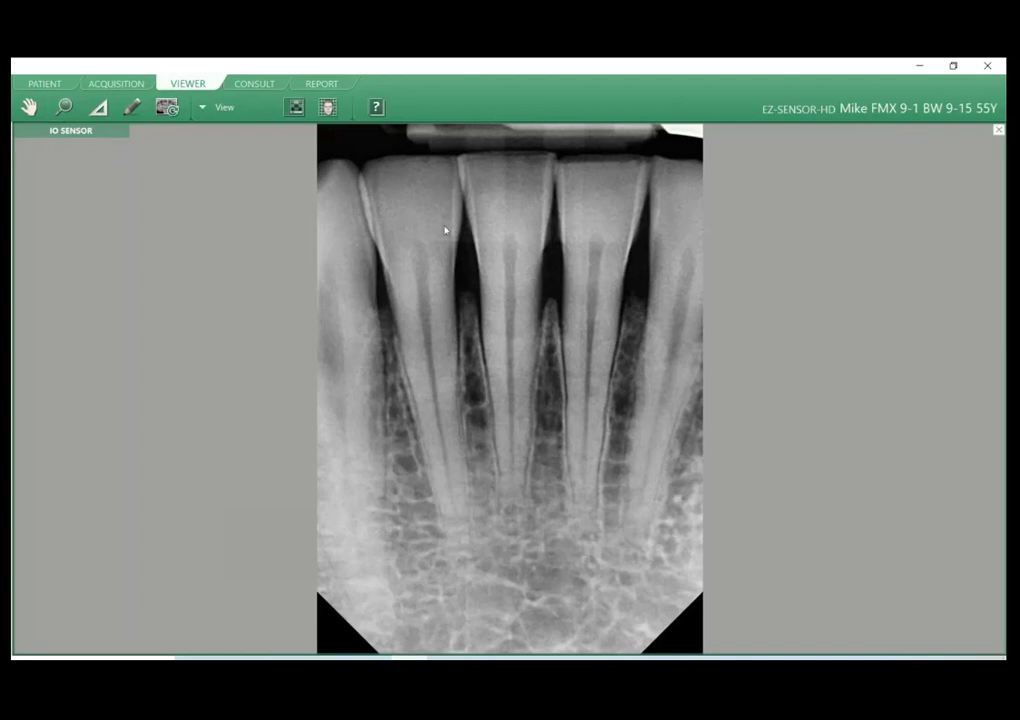
click(65, 107)
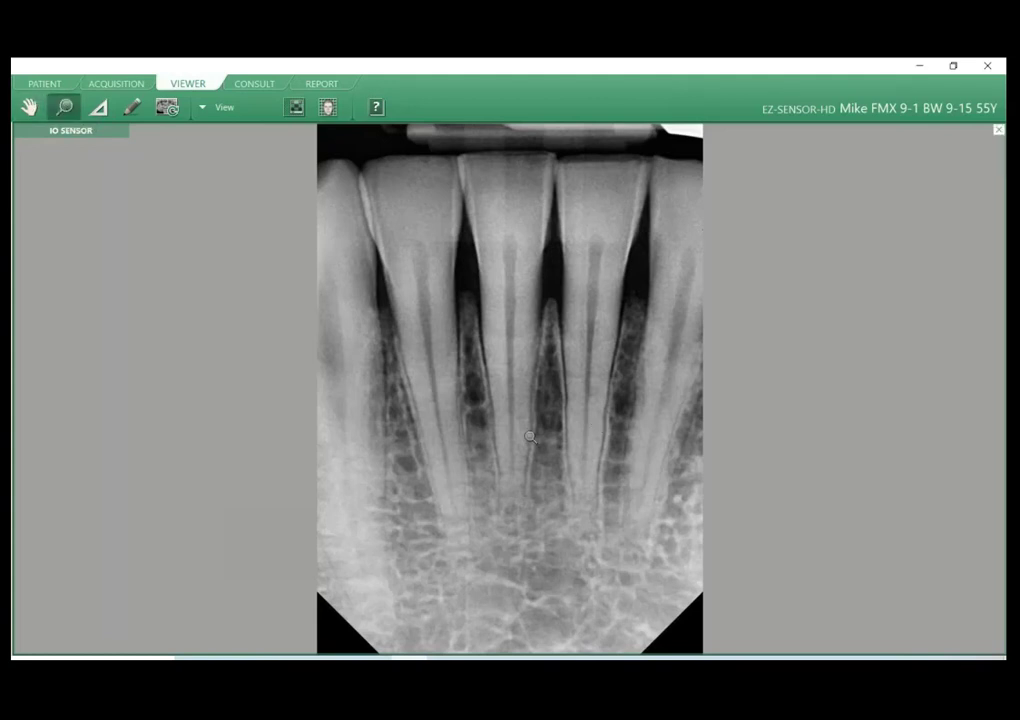
drag(530, 437, 560, 380)
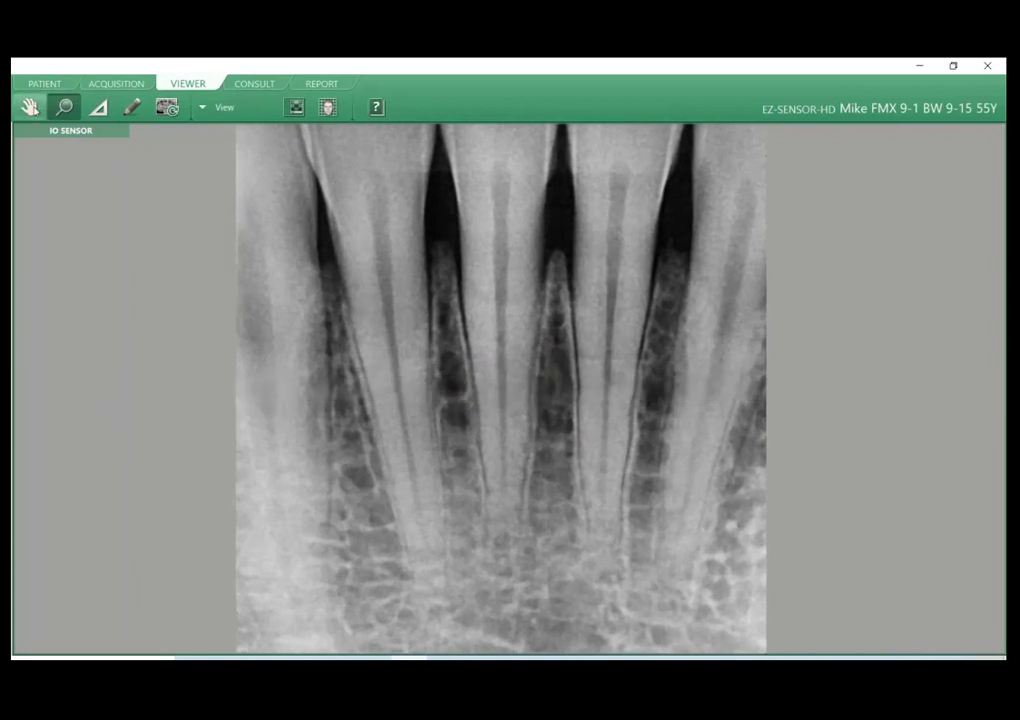
click(30, 107)
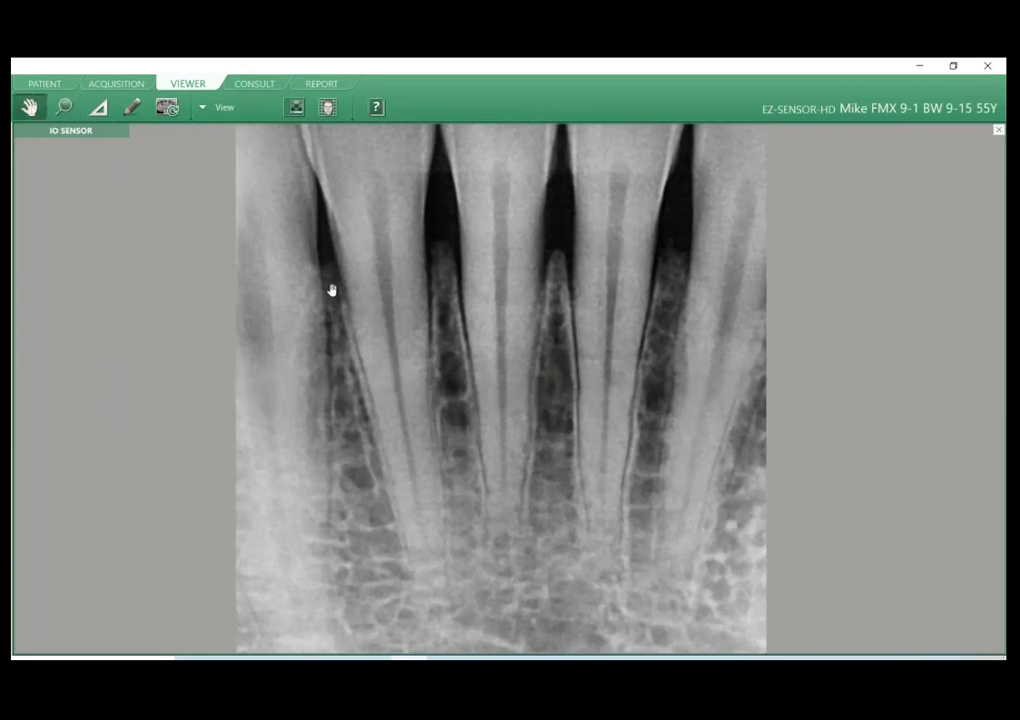
drag(330, 289, 317, 289)
drag(488, 209, 435, 270)
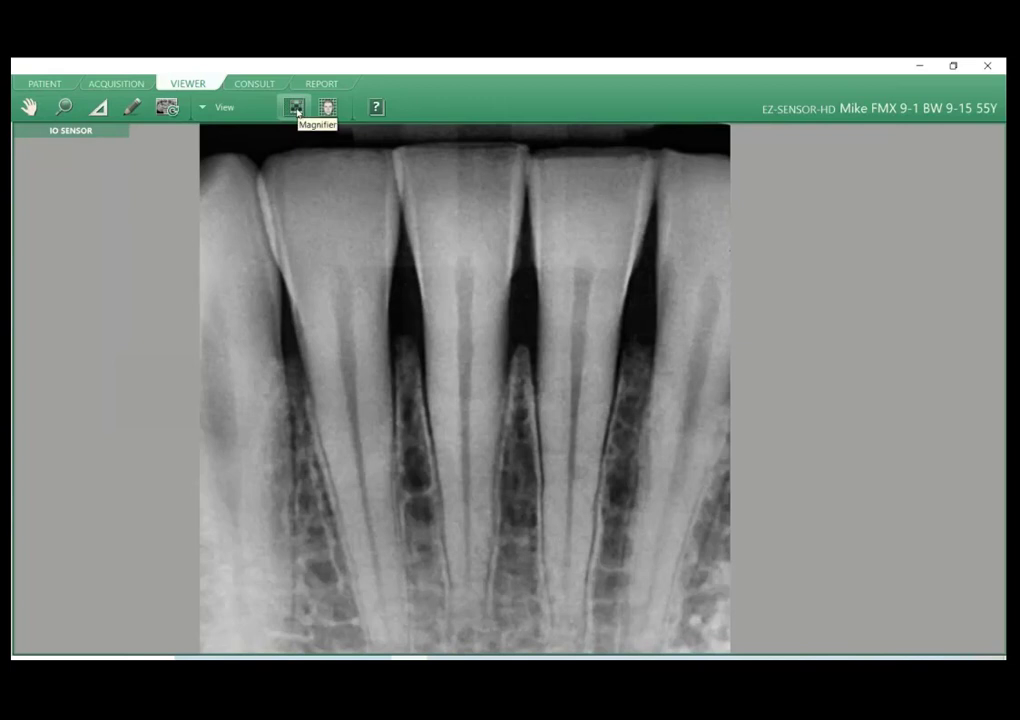
Examine the tooth roots with the Magnifier at 110%, previewing its Enhancement option on and off, and close the magnifier.
click(237, 108)
click(241, 109)
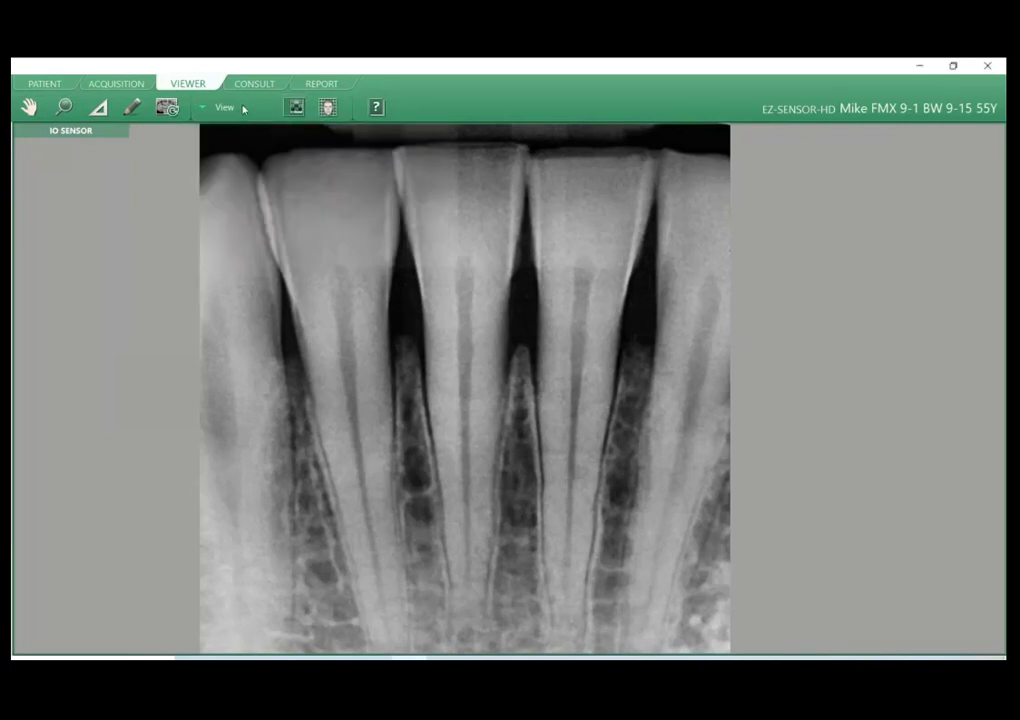
click(243, 109)
click(294, 108)
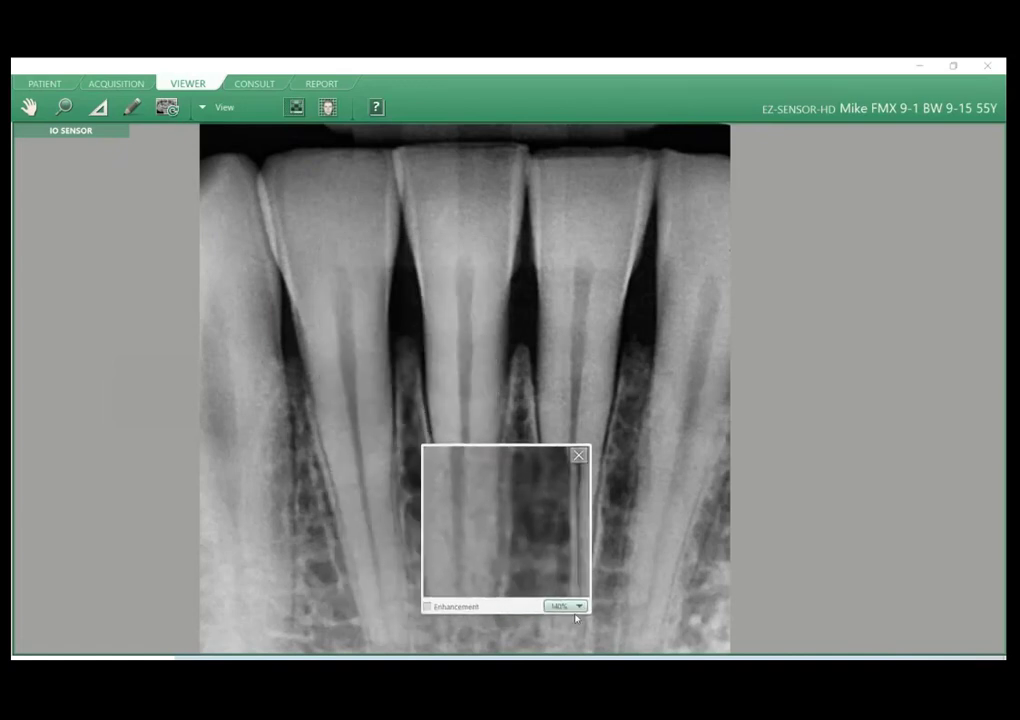
click(575, 607)
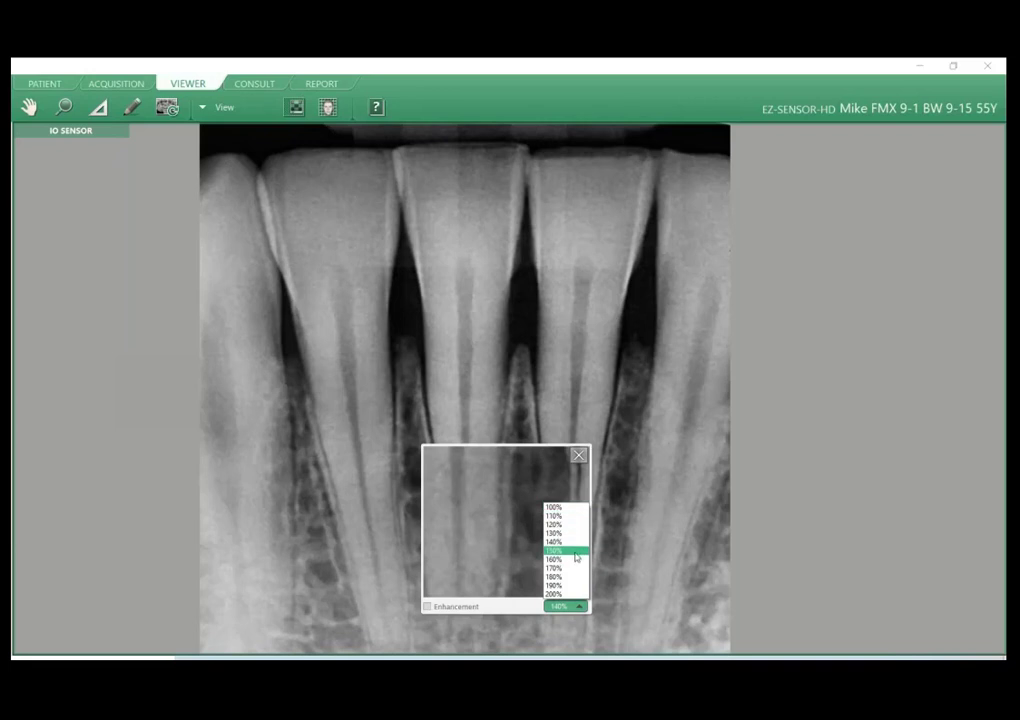
click(566, 521)
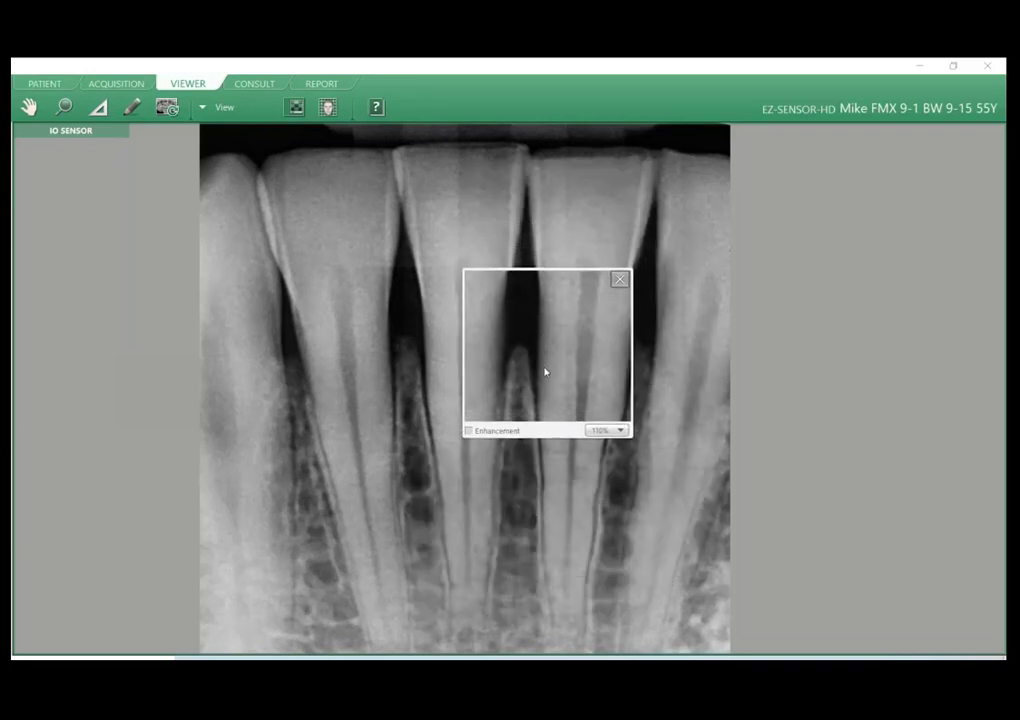
click(465, 437)
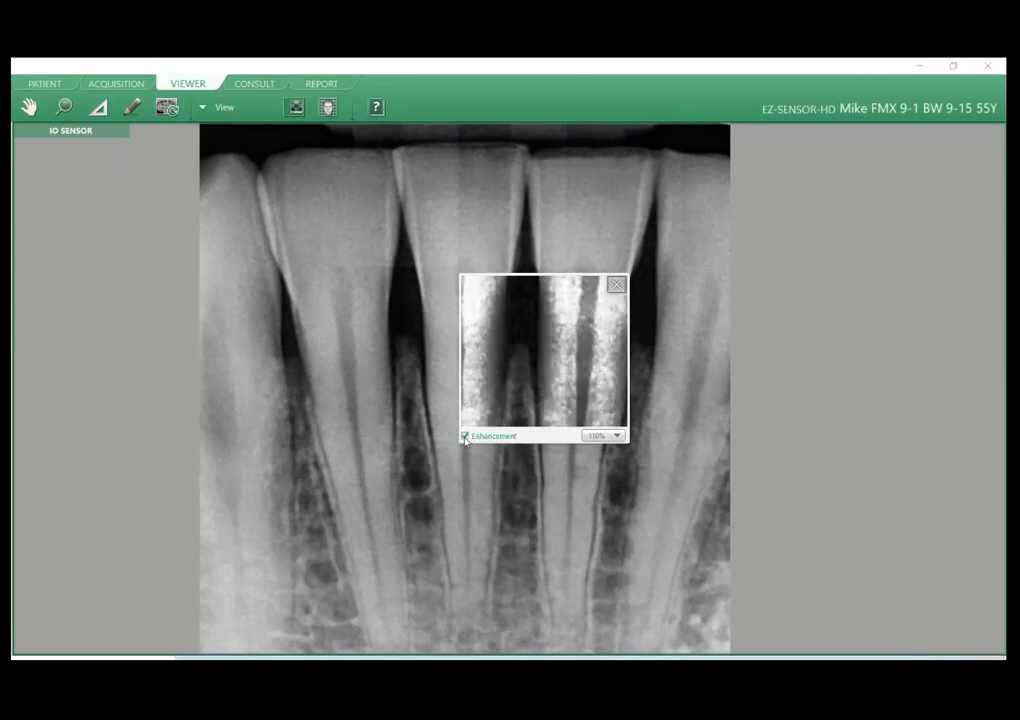
click(465, 437)
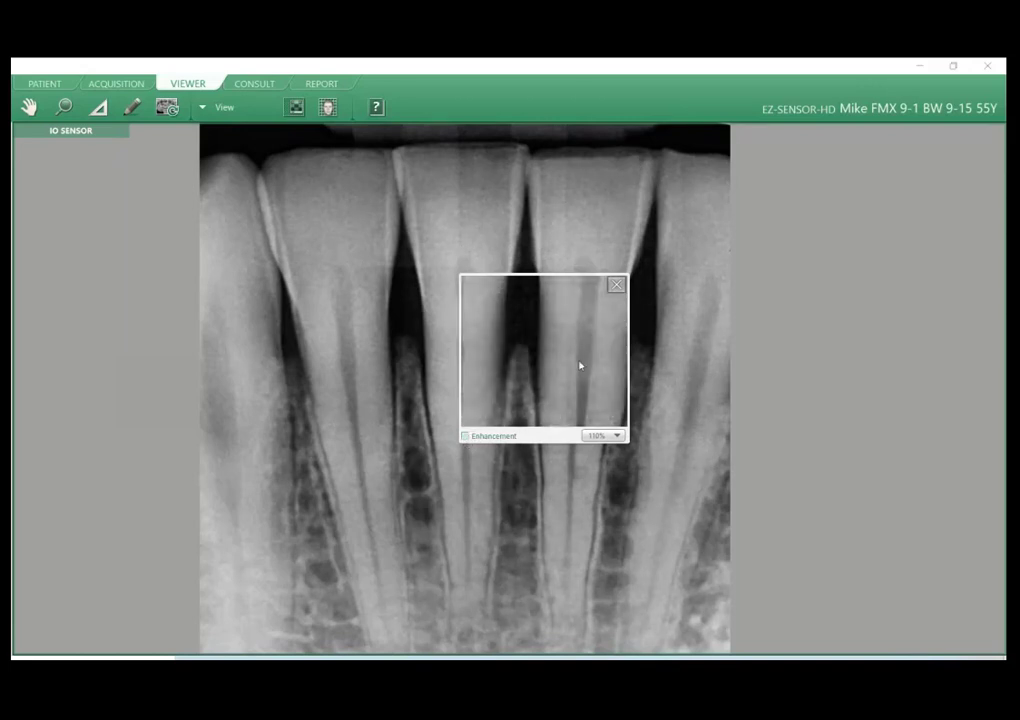
click(335, 302)
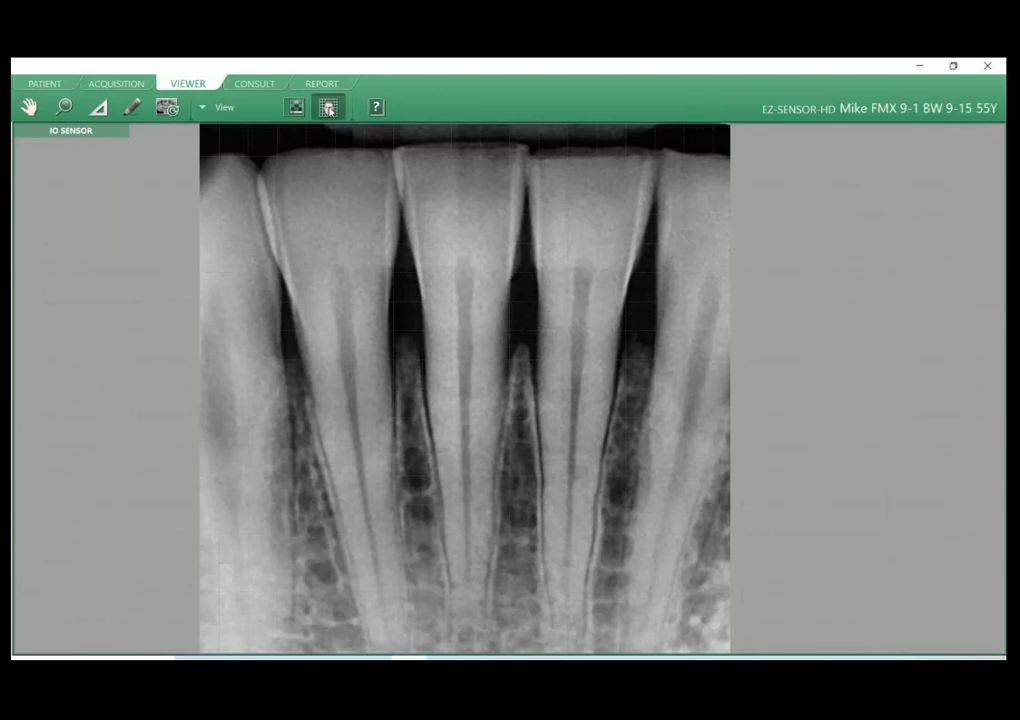
Draw a freehand mark at the bone crest between two tooth roots and a large circle annotation around that area.
click(131, 107)
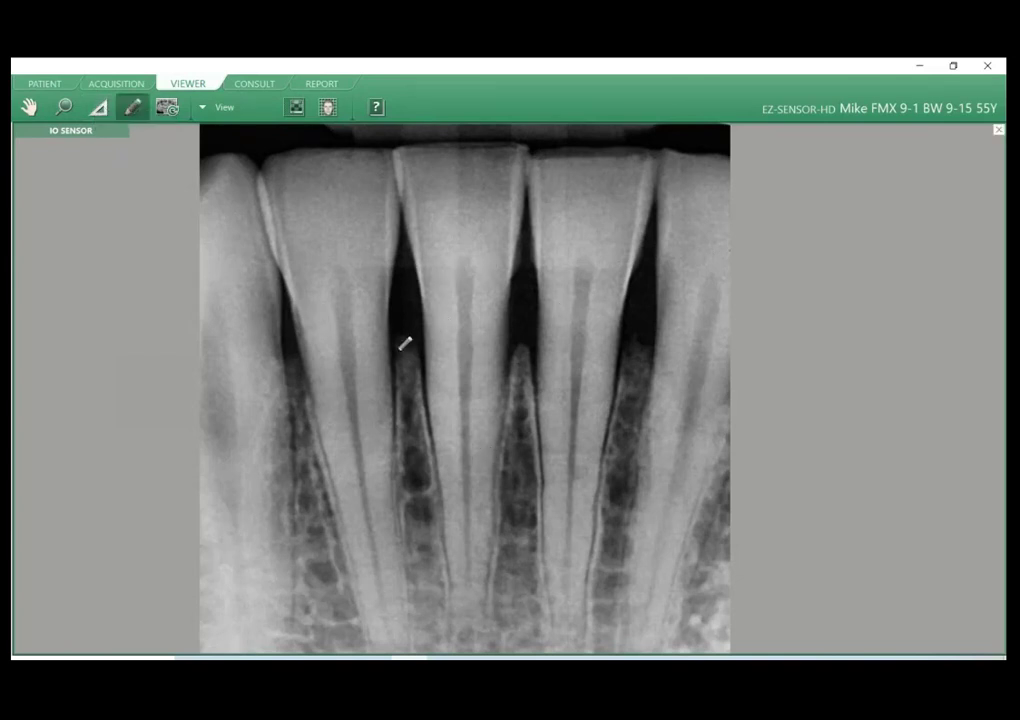
mouse_move(400, 346)
mouse_down()
mouse_move(421, 333)
mouse_move(431, 342)
mouse_up()
click(222, 108)
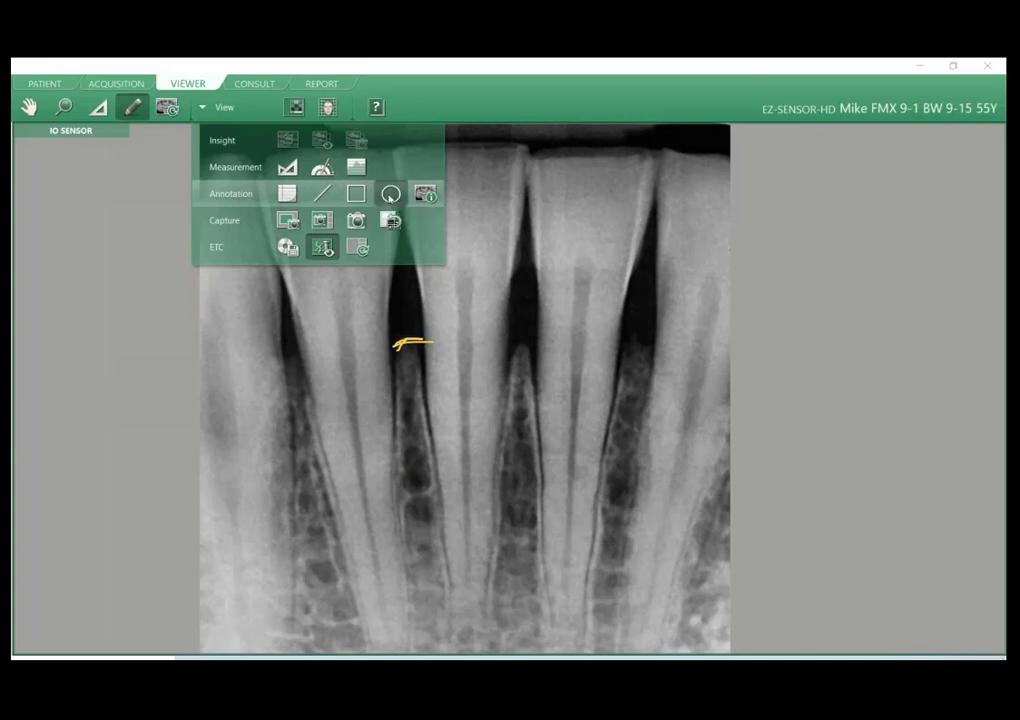
click(389, 194)
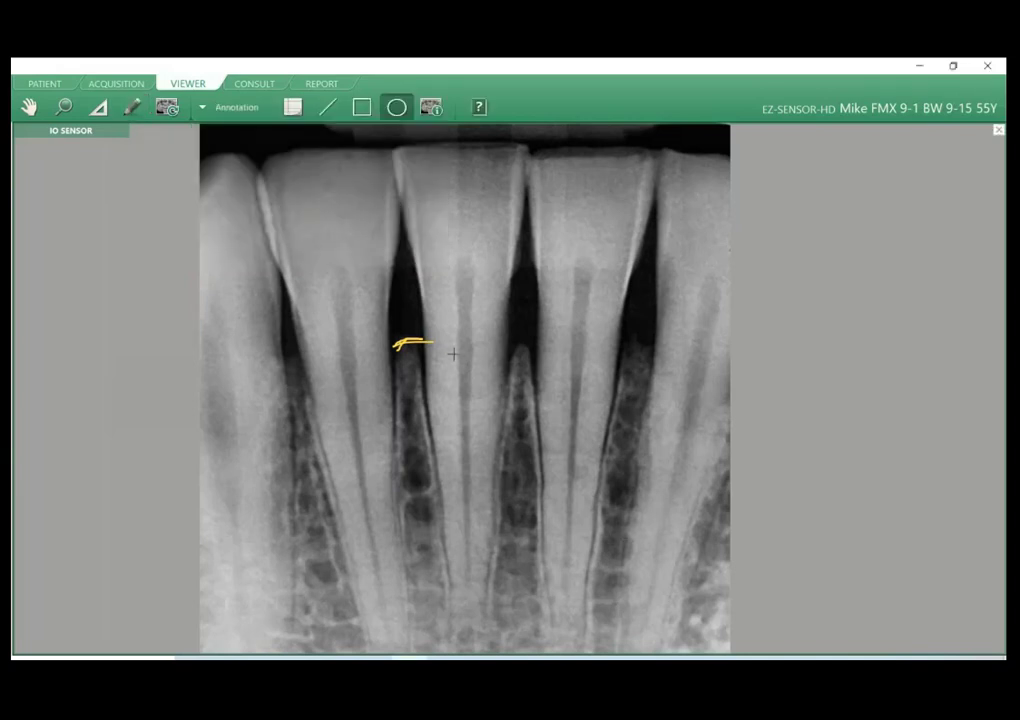
mouse_move(316, 262)
mouse_down()
mouse_move(524, 443)
mouse_move(549, 495)
mouse_up()
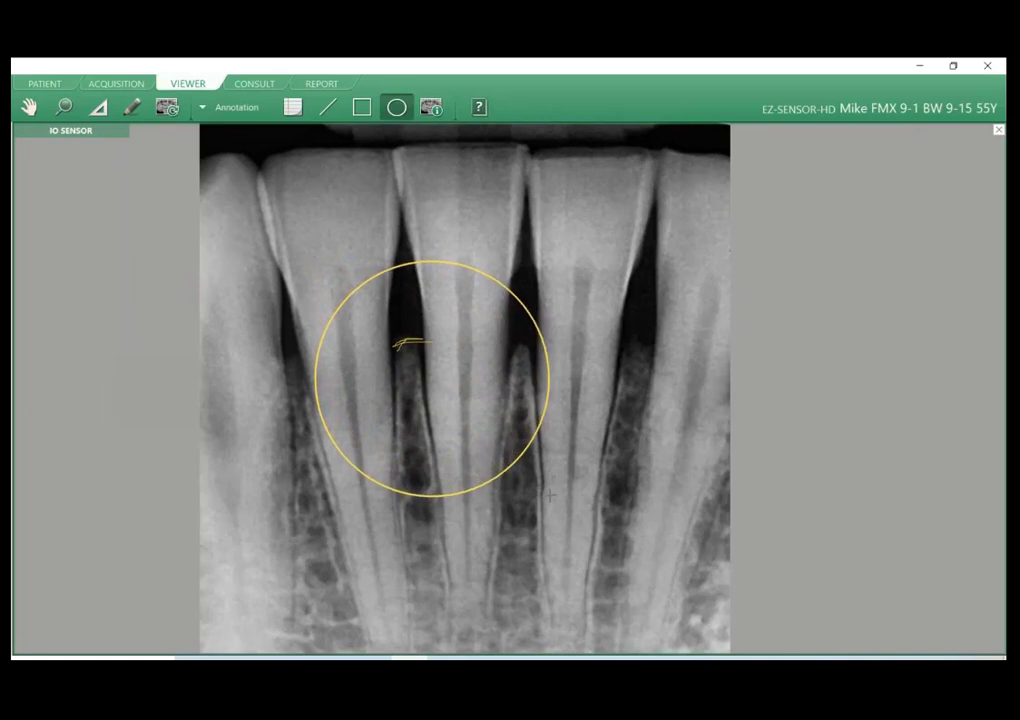
Display the patient information overlay on the image and pan the image down until the whole overlay is in view.
click(224, 107)
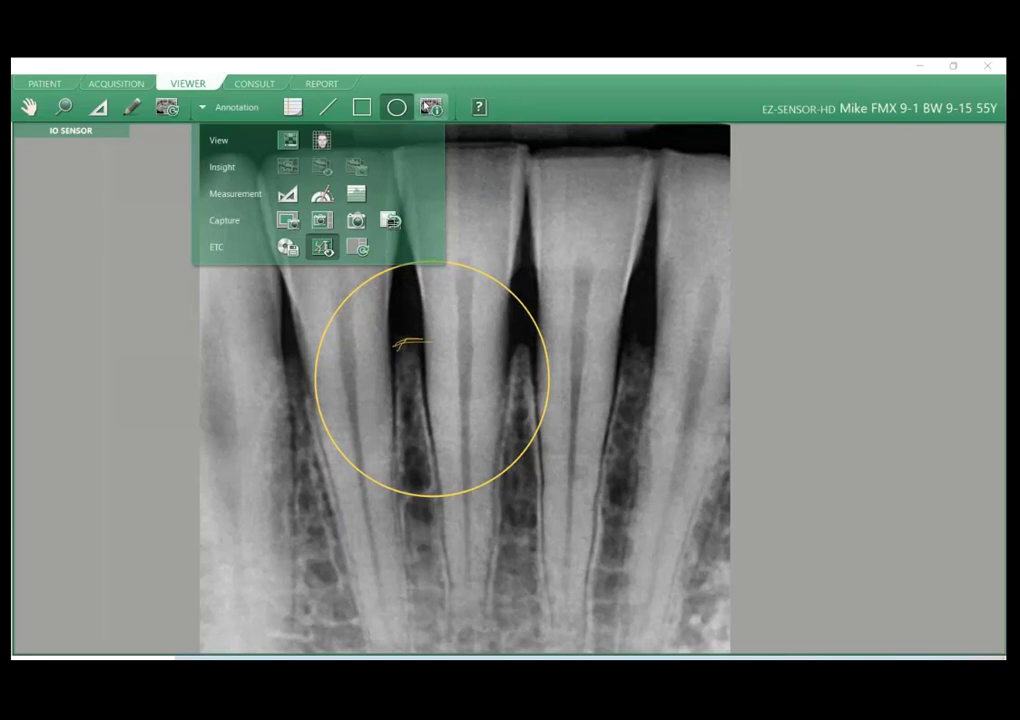
click(431, 107)
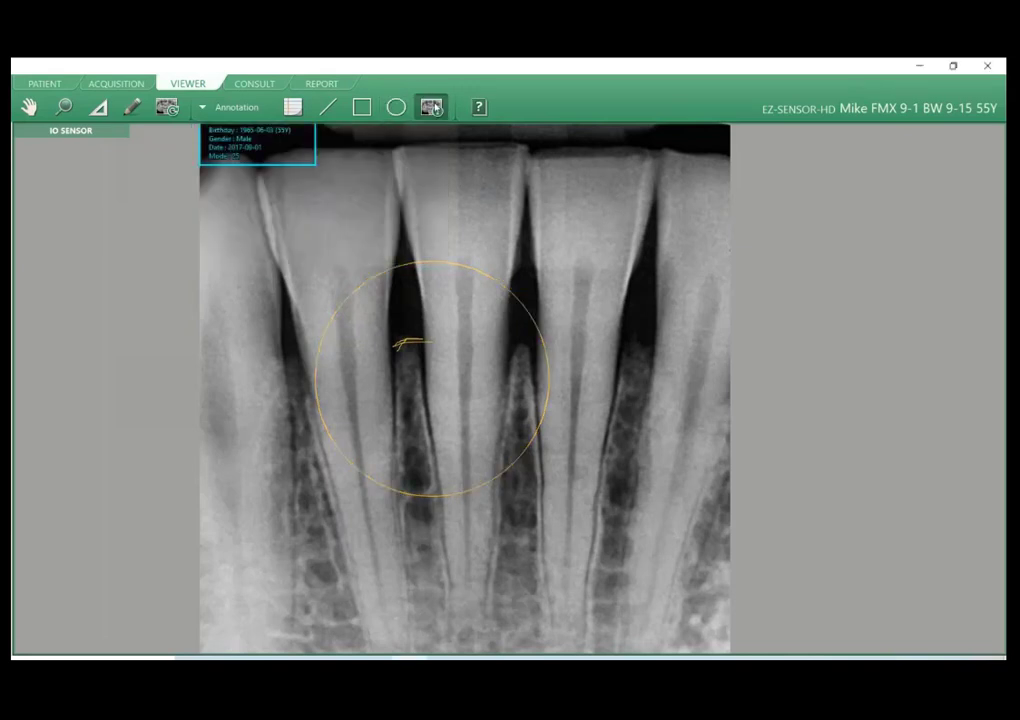
click(37, 108)
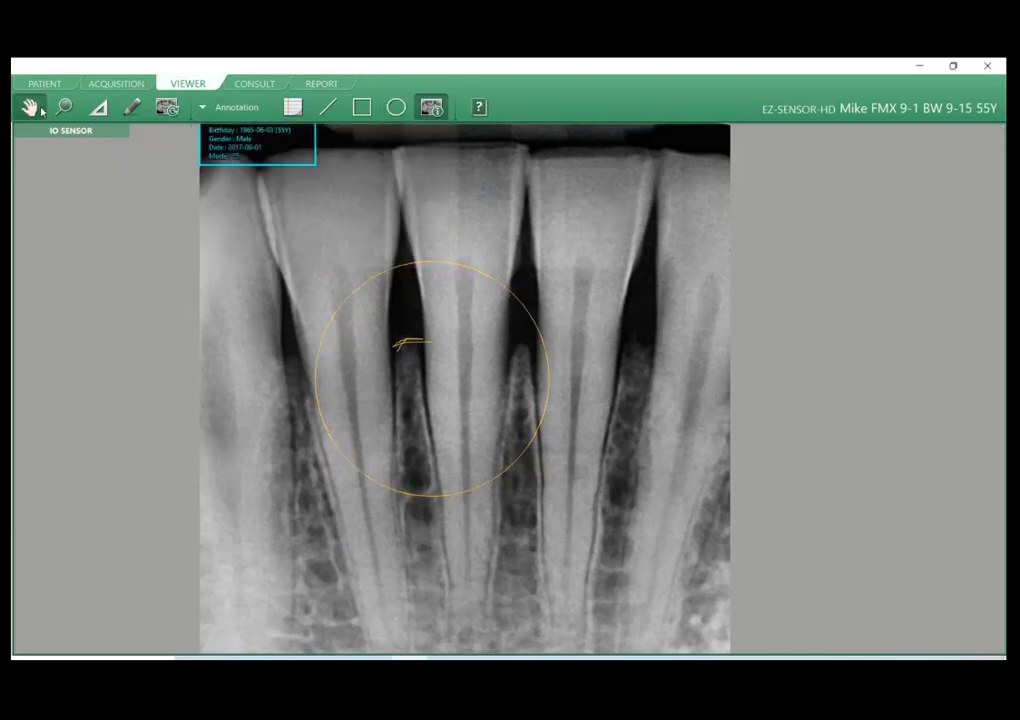
drag(463, 224, 458, 254)
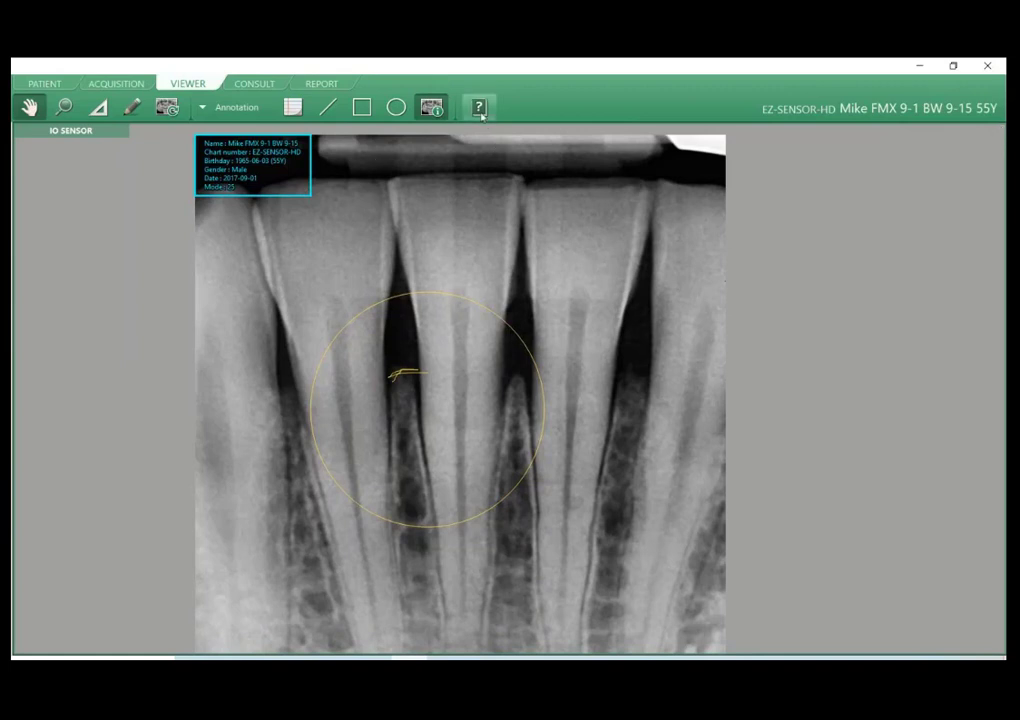
click(433, 109)
click(431, 108)
click(431, 108)
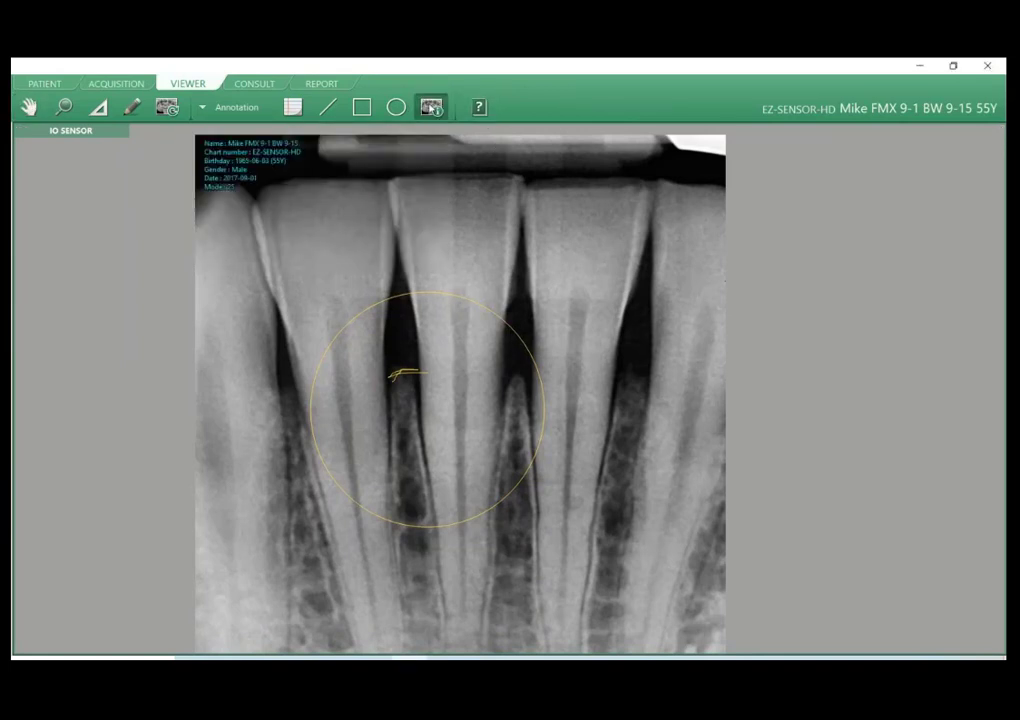
Add a preset Caries memo on the tooth just outside the circle and move its label up to the gap beside that tooth.
click(292, 108)
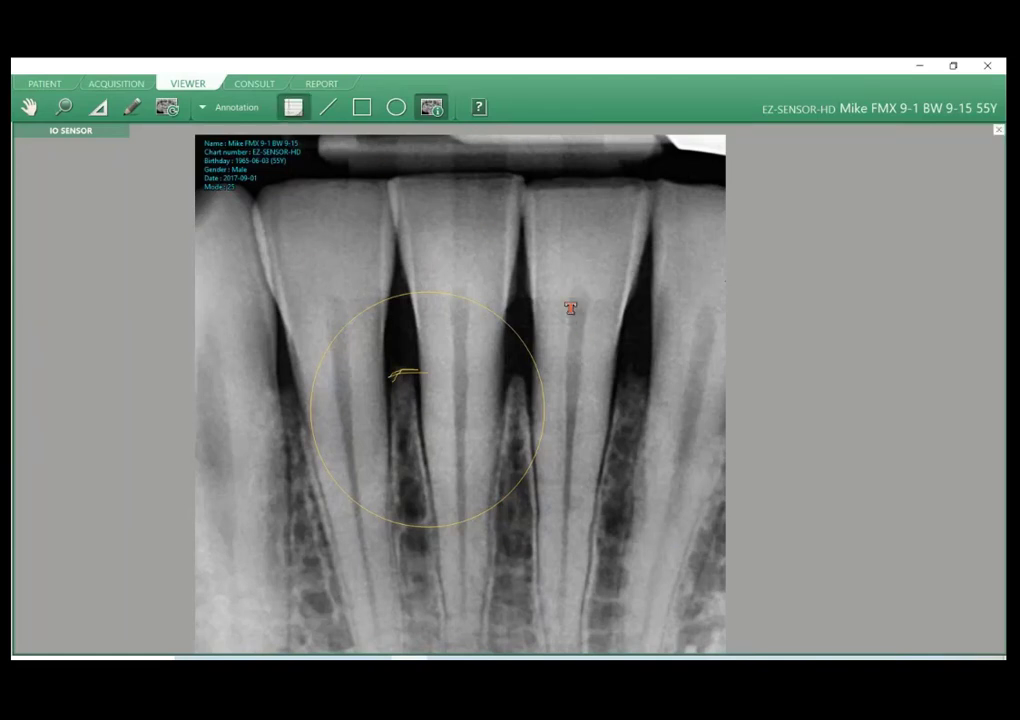
click(570, 308)
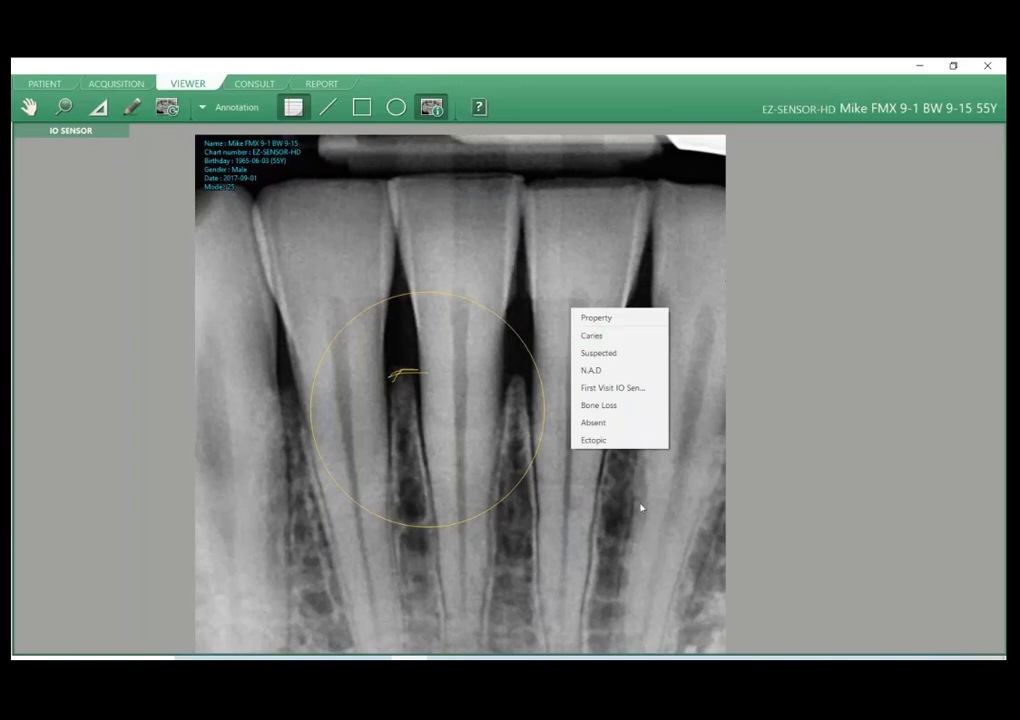
click(627, 339)
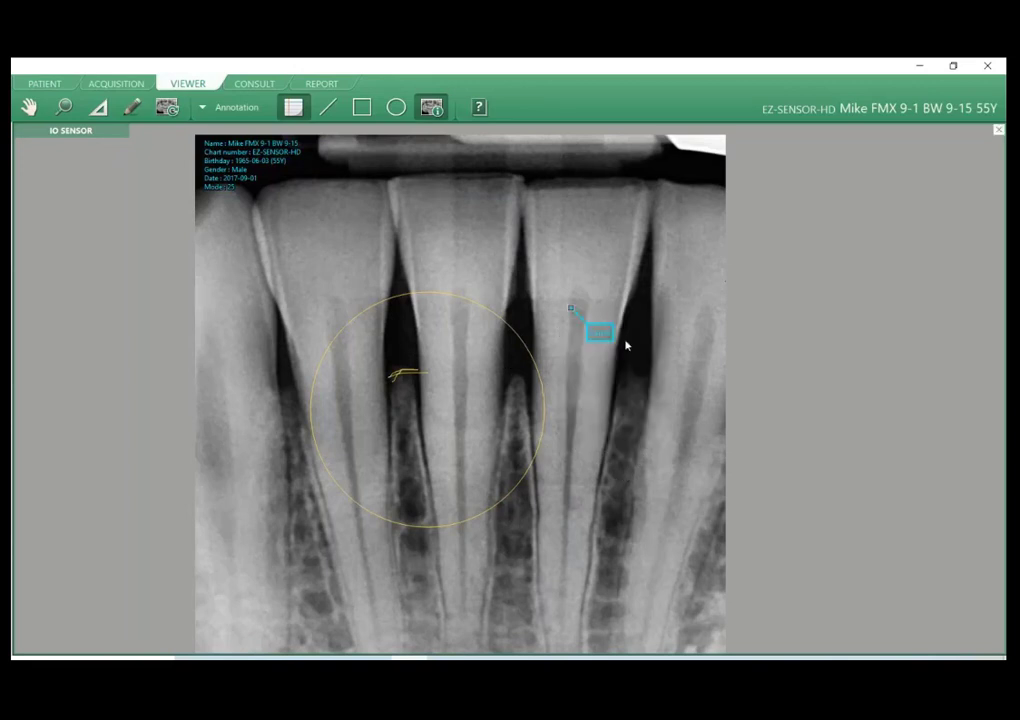
drag(600, 333, 644, 268)
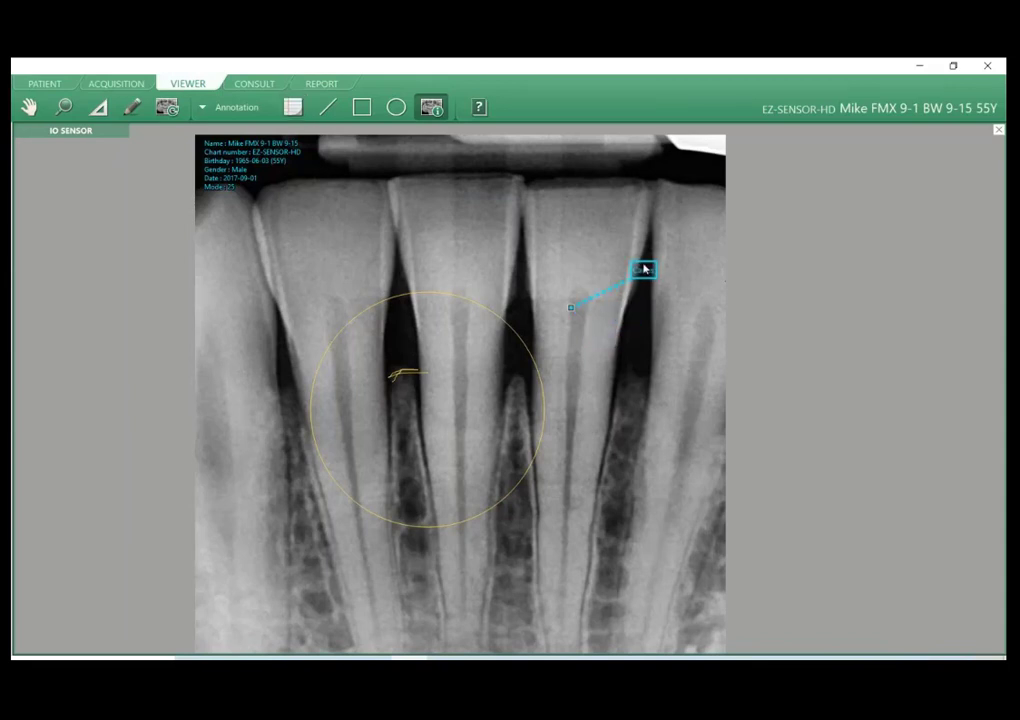
right_click(597, 373)
click(624, 338)
Add a memo with the text "Custom Memo on screen" at the edge of the middle tooth, above the circle.
click(293, 107)
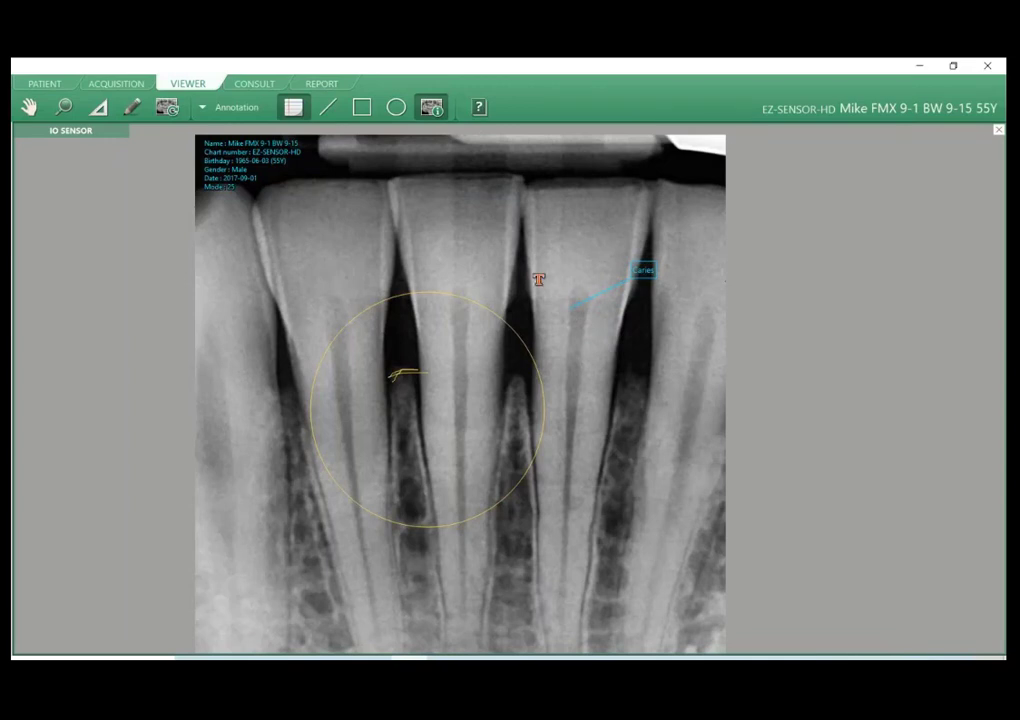
click(500, 263)
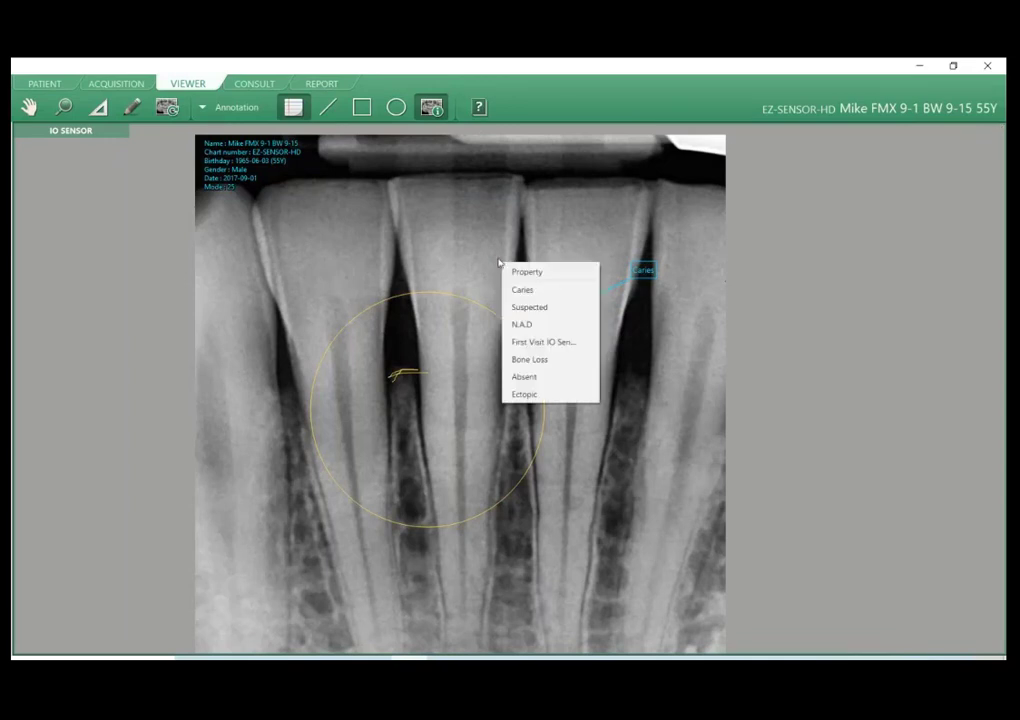
click(526, 272)
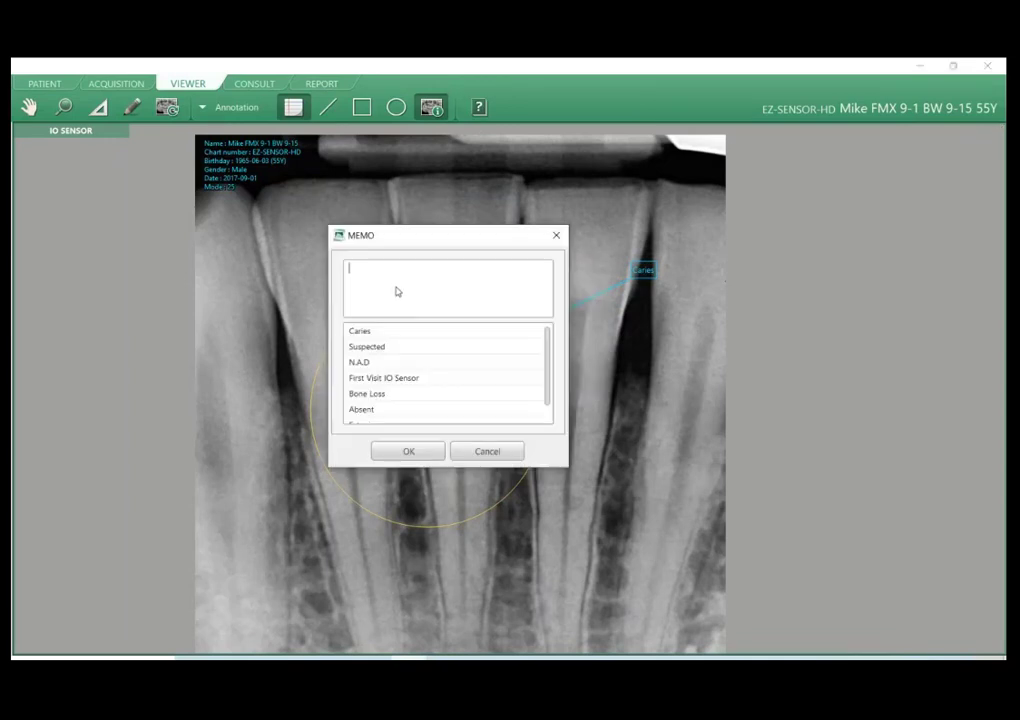
text(Cutom)
key(BackSpace)
key(BackSpace)
text(stom Memo on screen)
click(426, 457)
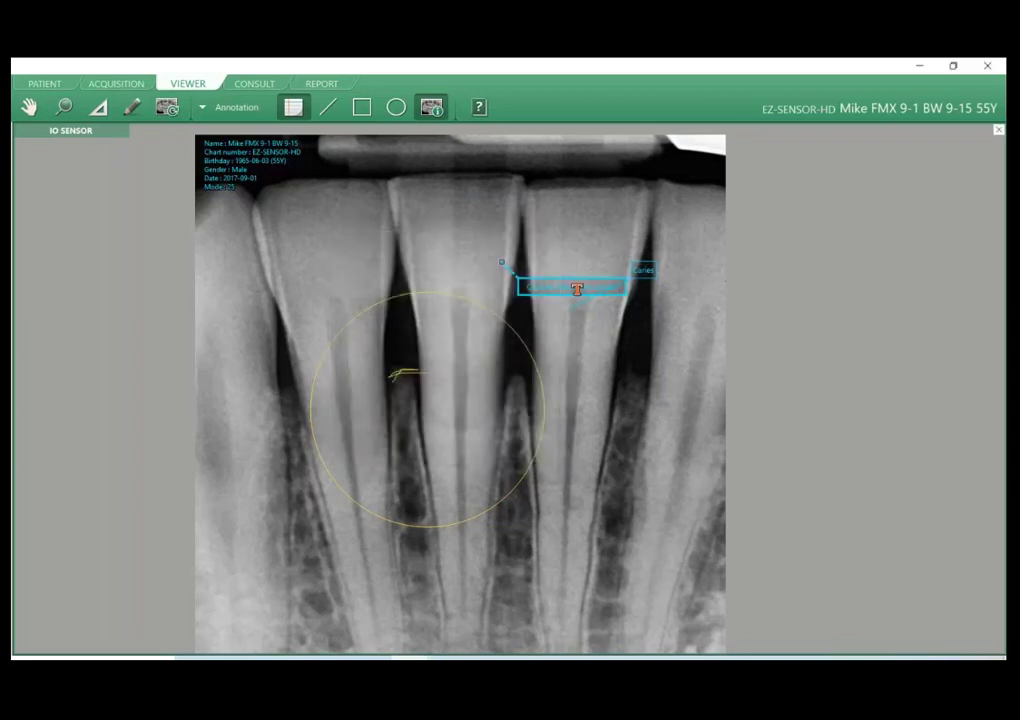
Reposition the custom memo's label directly below its anchor point and look over the overlay deletion options.
drag(587, 291, 330, 210)
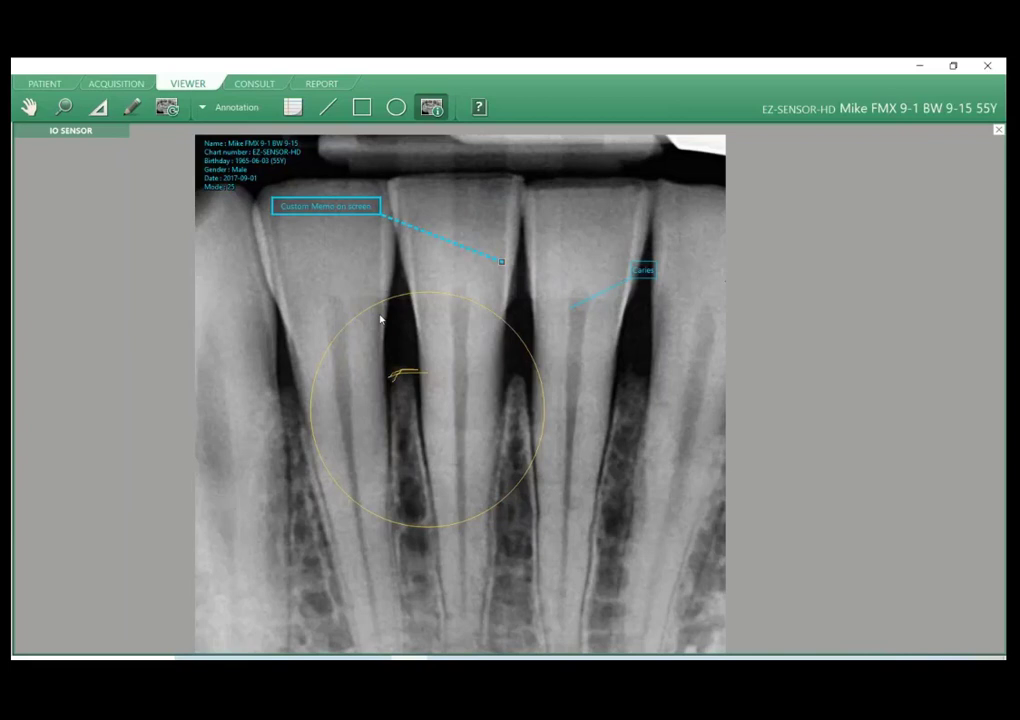
click(499, 266)
drag(331, 219, 556, 280)
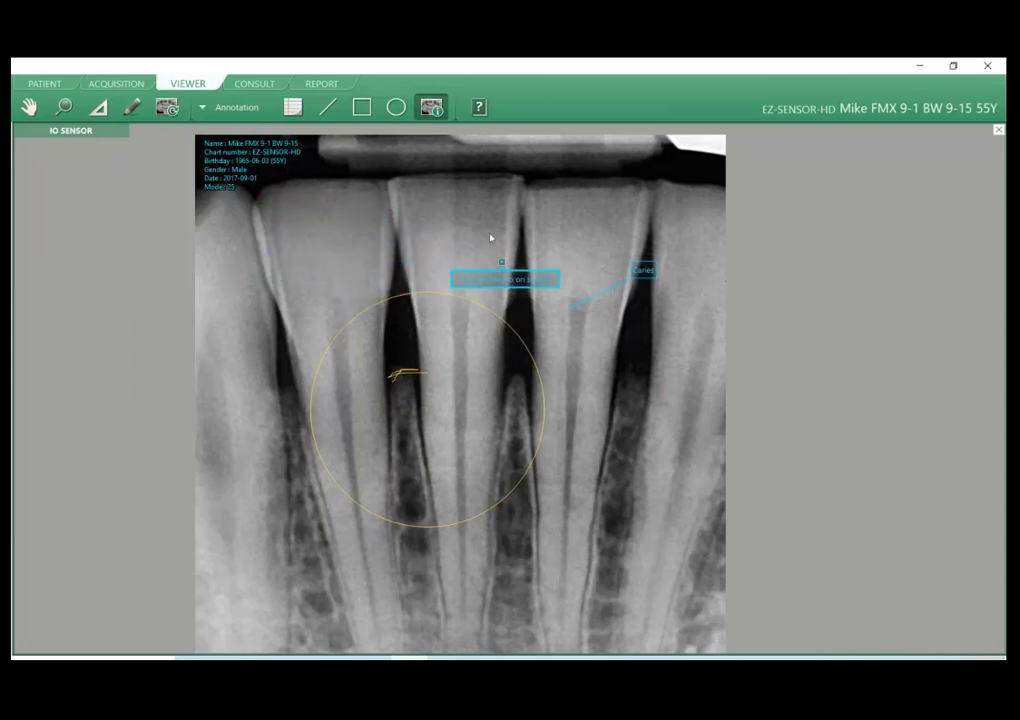
right_click(648, 268)
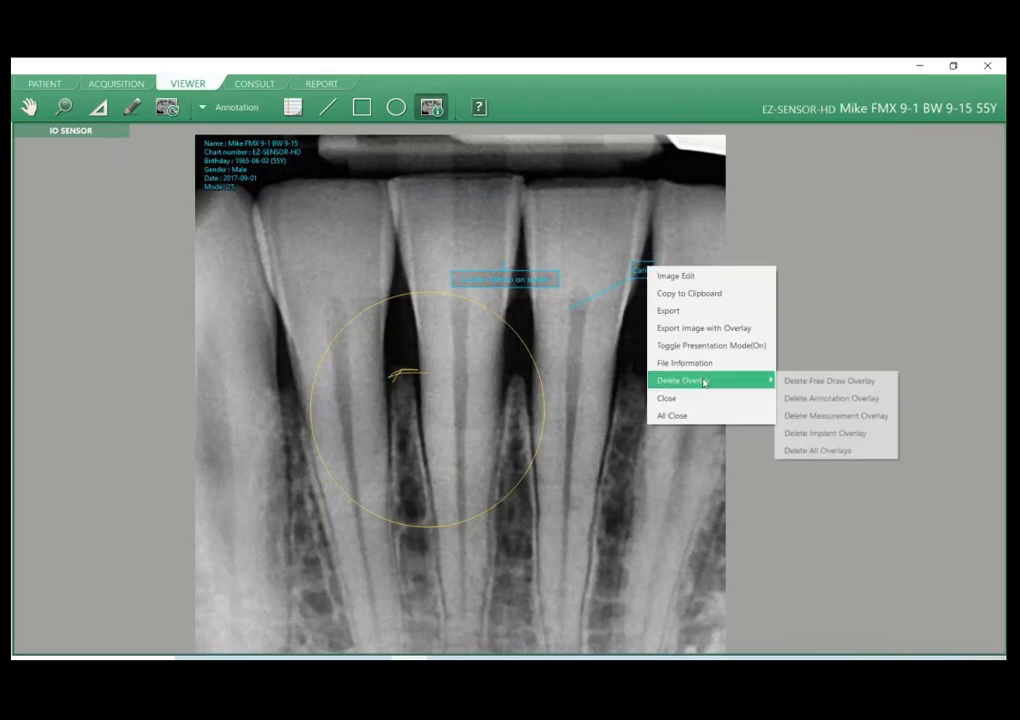
click(555, 256)
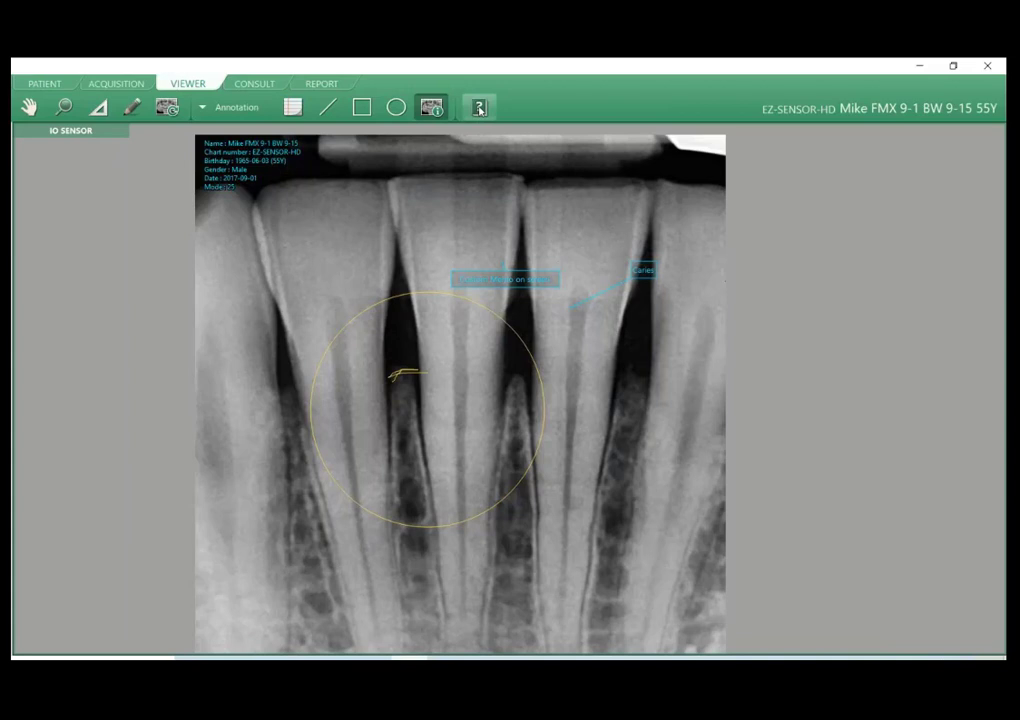
Capture the area containing the circle and both memos with overlay, and open the captured image in the Viewer.
click(217, 110)
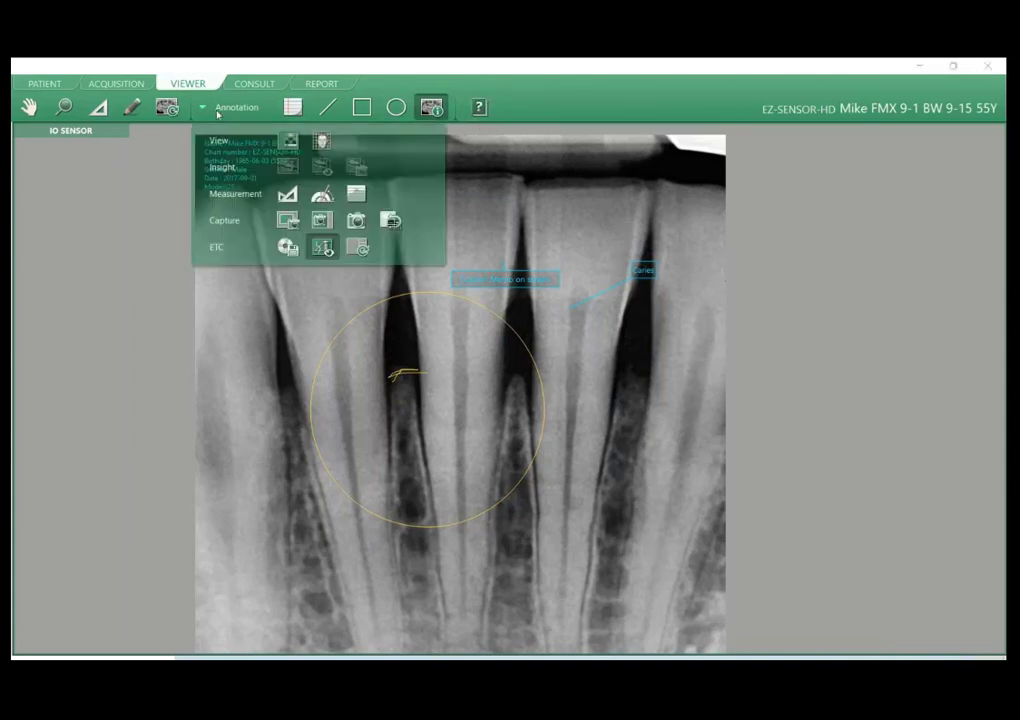
click(225, 226)
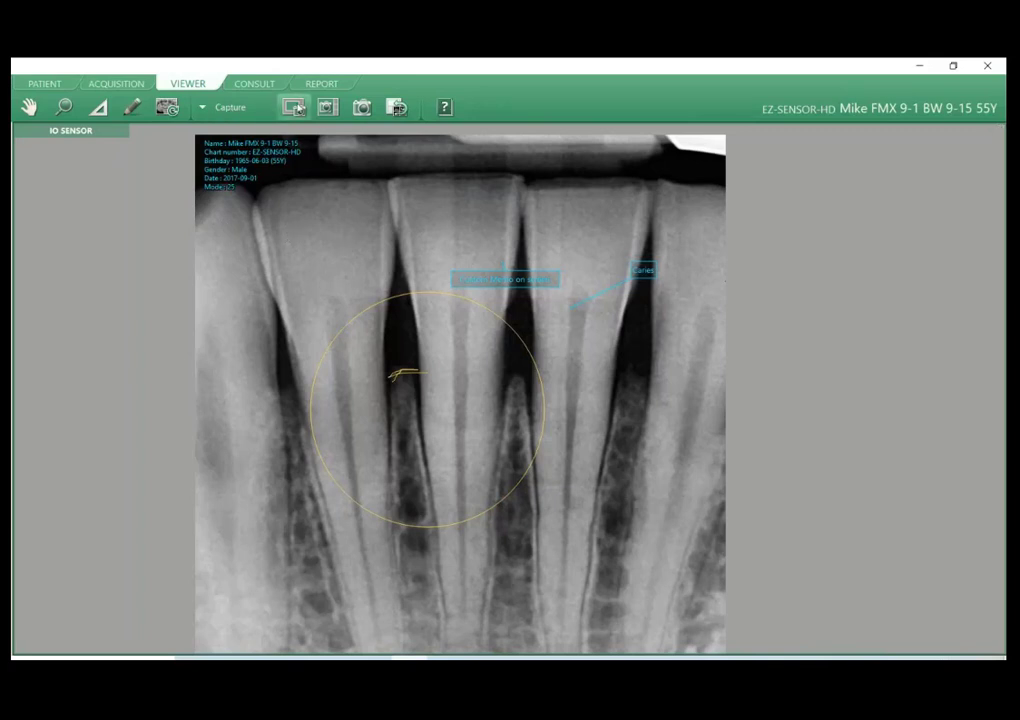
click(298, 110)
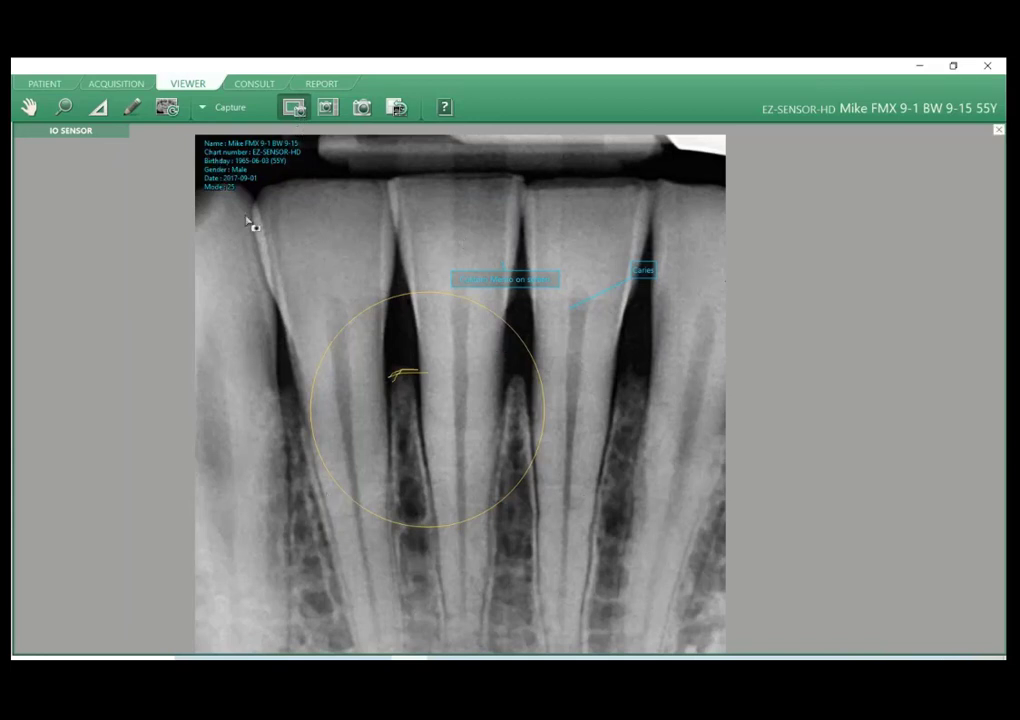
drag(227, 237, 676, 575)
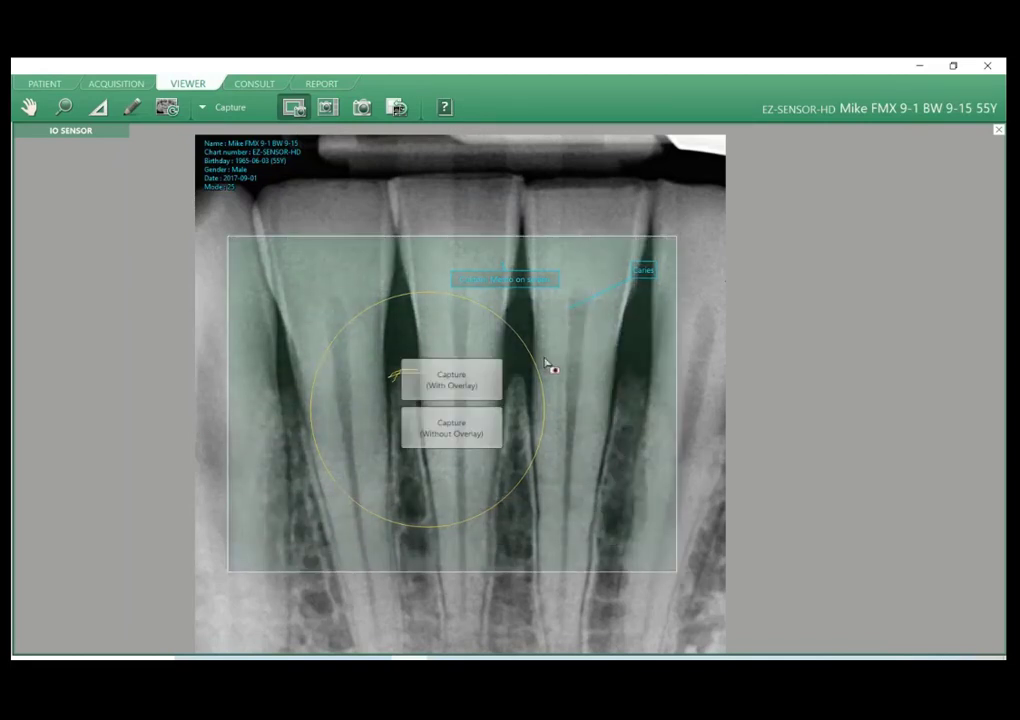
click(452, 395)
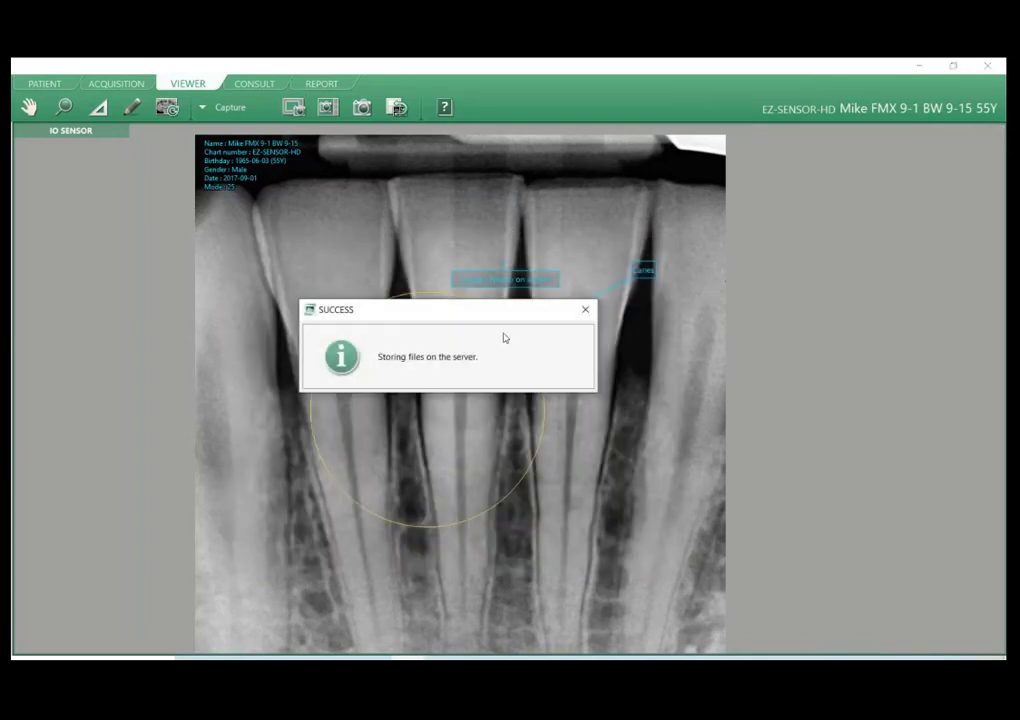
click(44, 84)
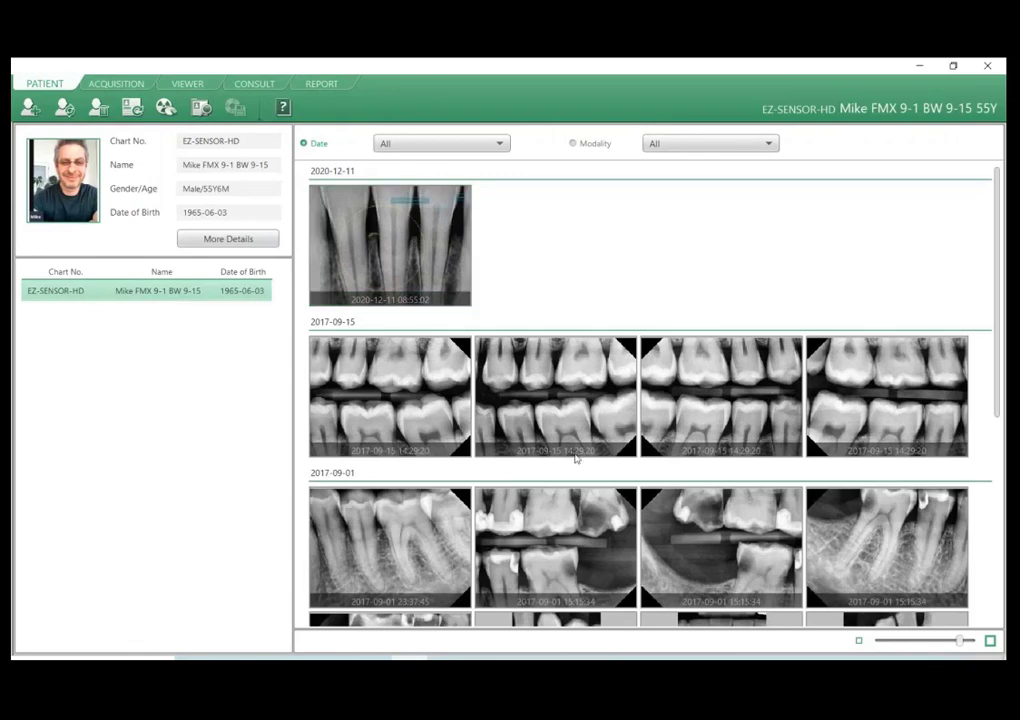
click(181, 82)
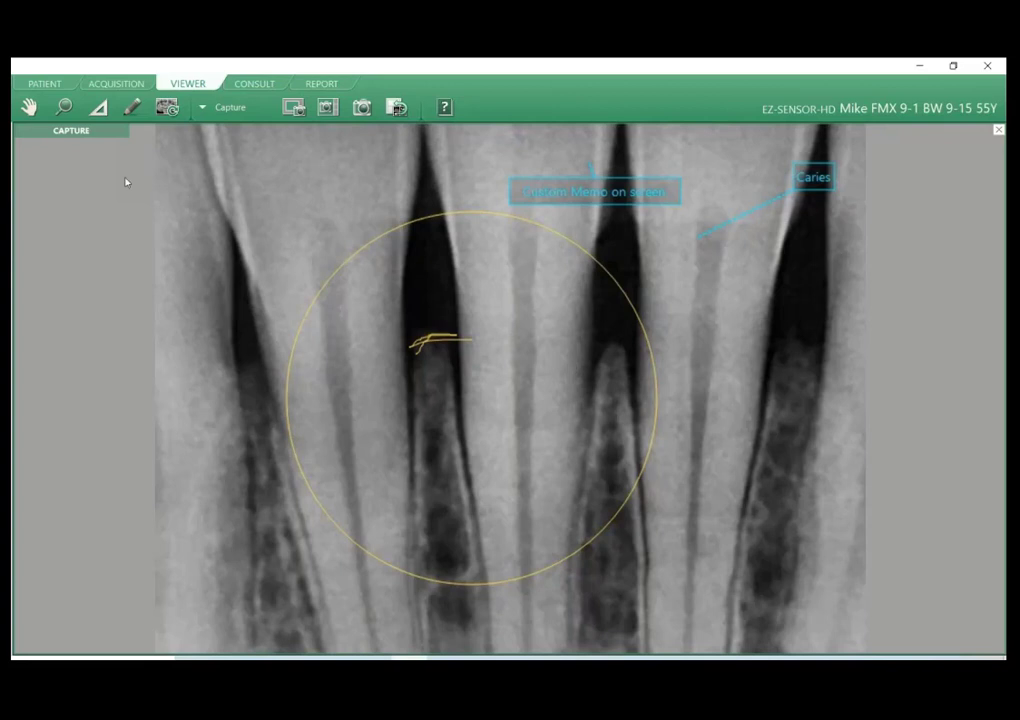
Zoom in and out on the captured image with the Zoom tool and return to the 18 FMX layout.
click(64, 107)
scroll(598, 295, down, 1)
scroll(598, 295, up, 3)
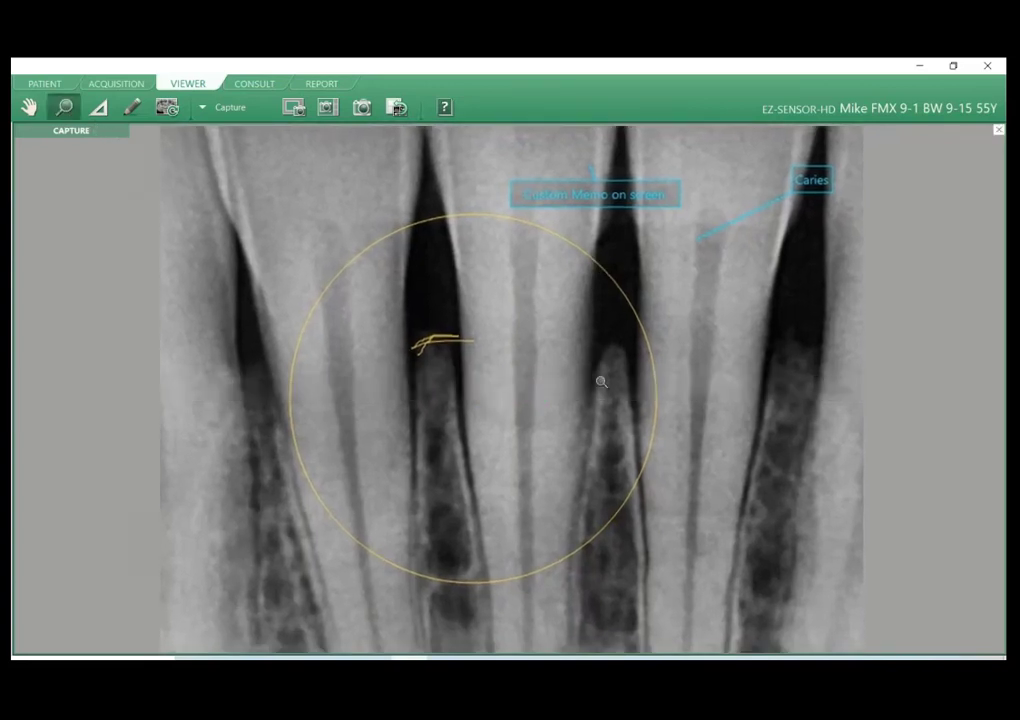
scroll(608, 294, down, 2)
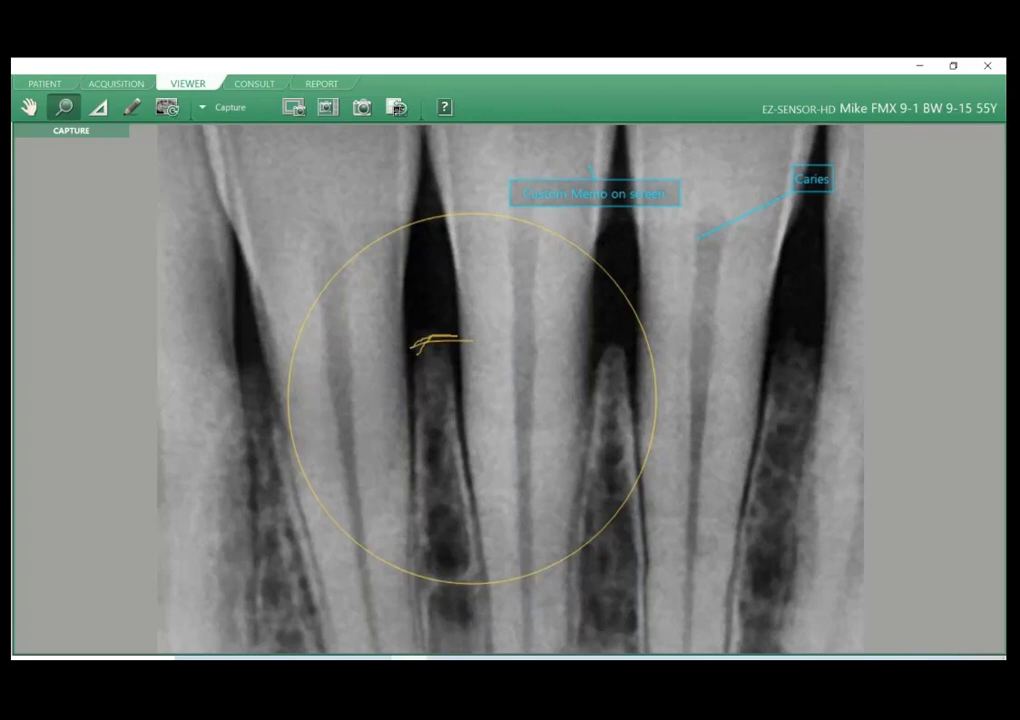
double_click(455, 360)
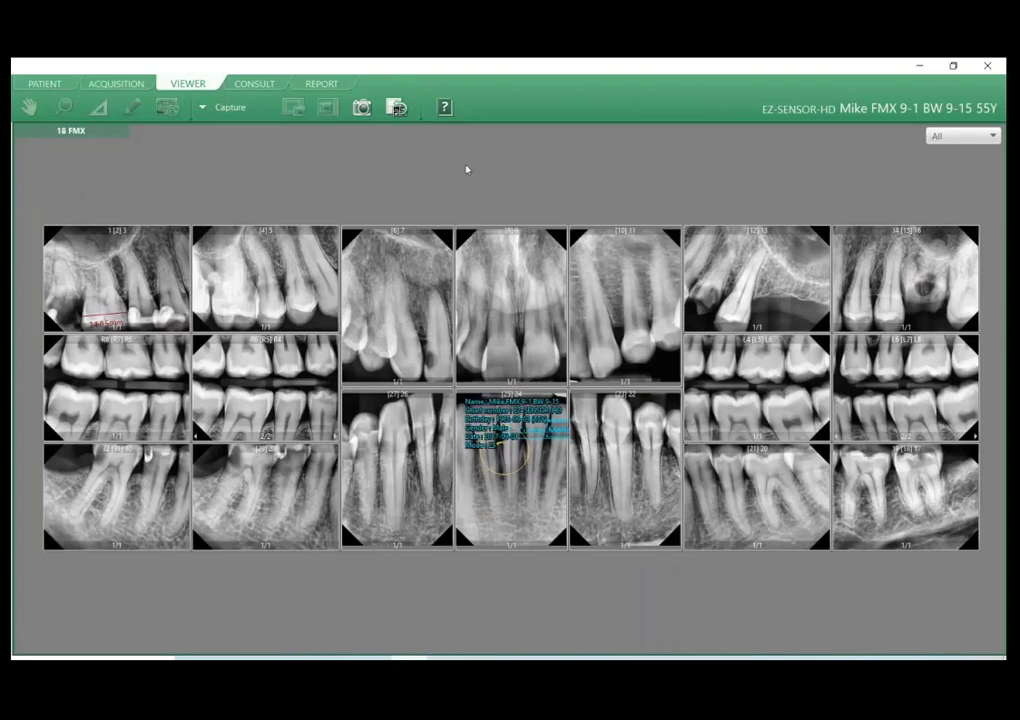
Send the full 18 FMX mount to a report page and return to the Viewer.
click(397, 109)
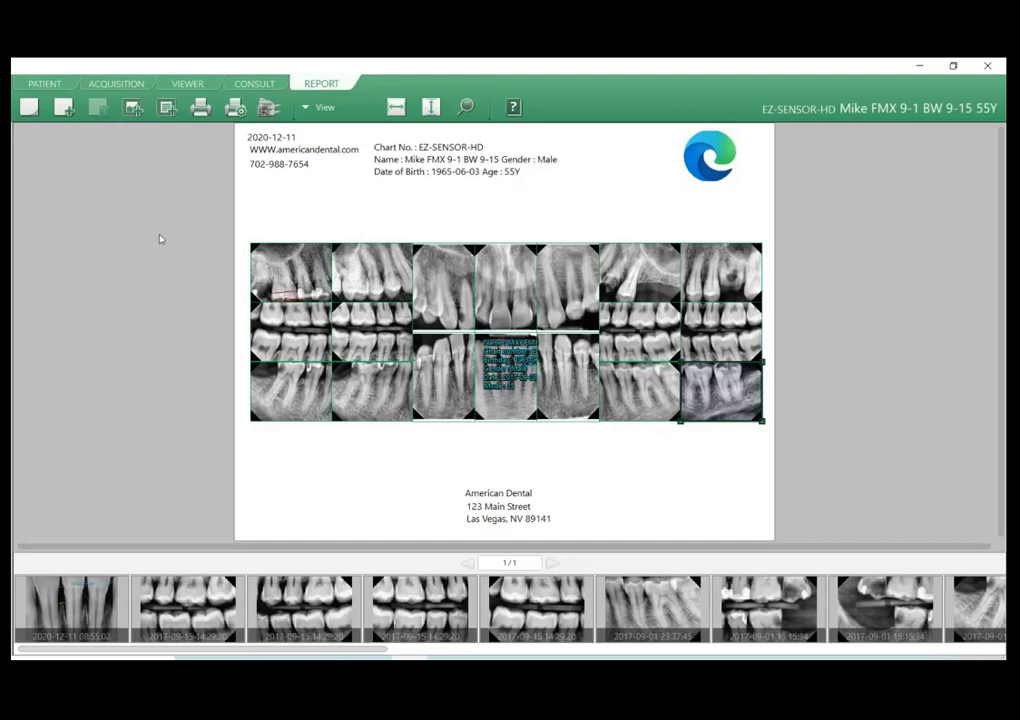
click(293, 150)
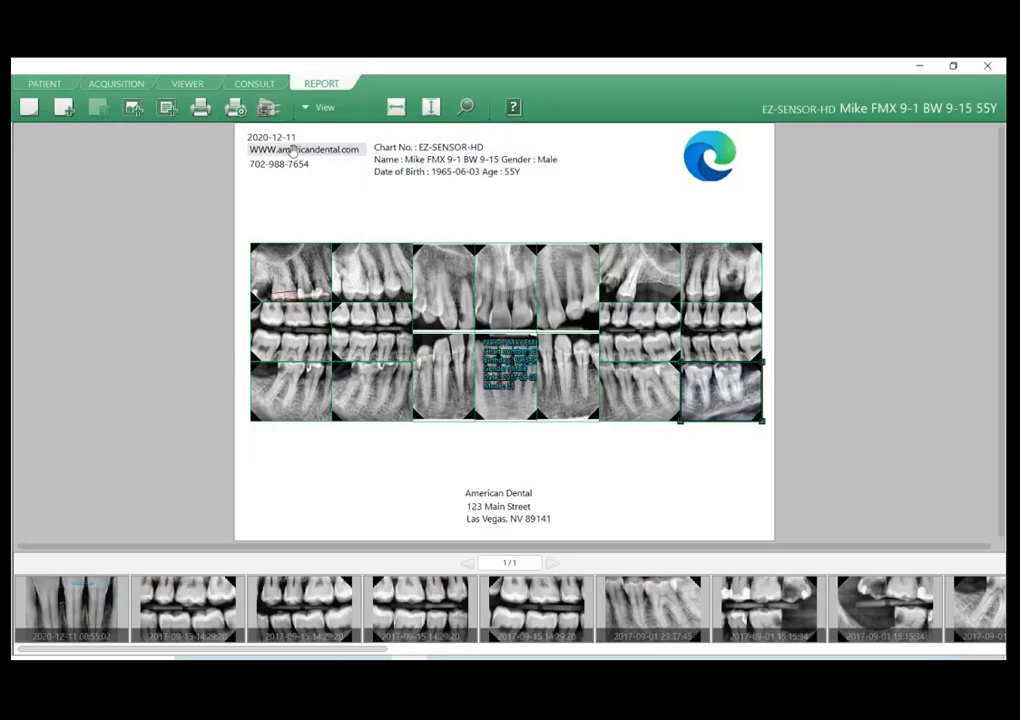
click(186, 86)
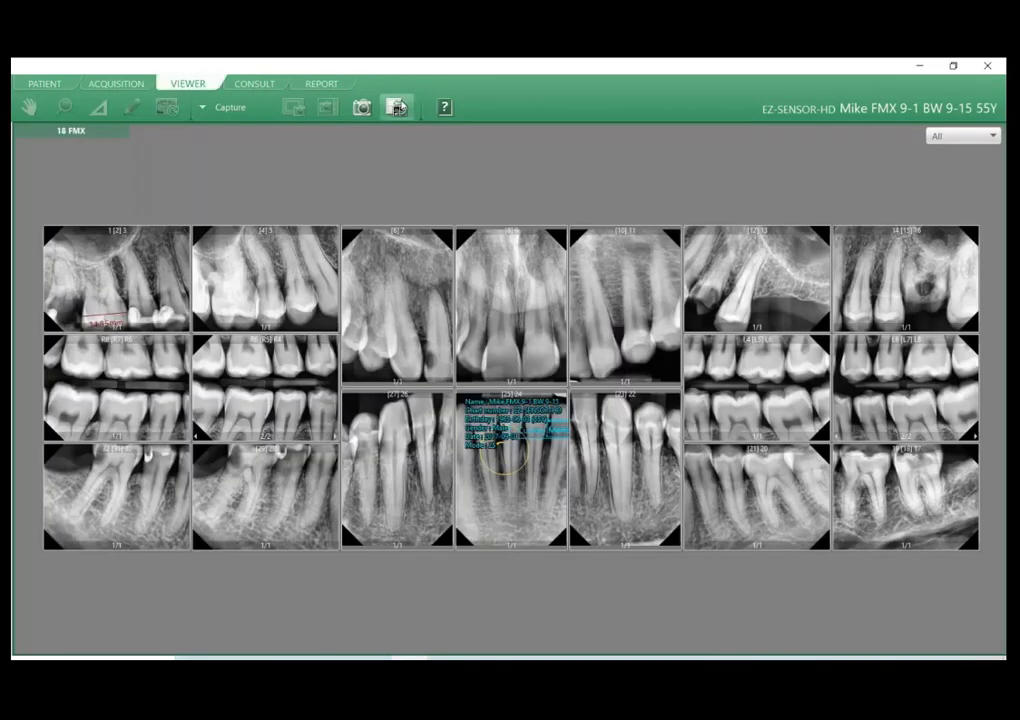
Show the View toolset in the Viewer and look over the remaining tool categories.
click(218, 107)
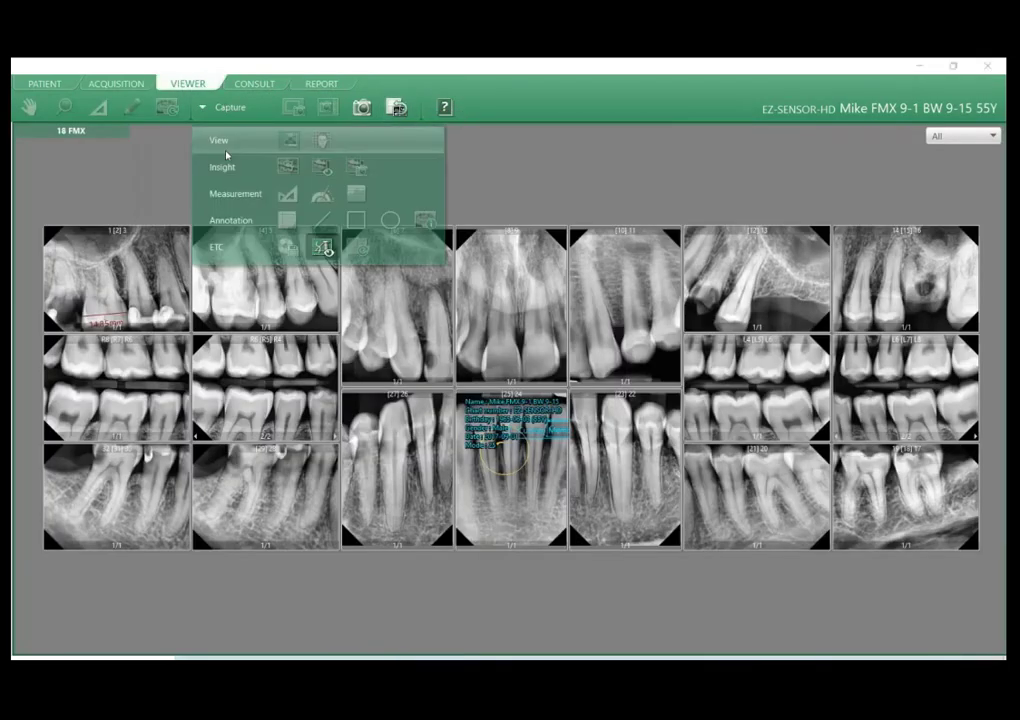
click(222, 141)
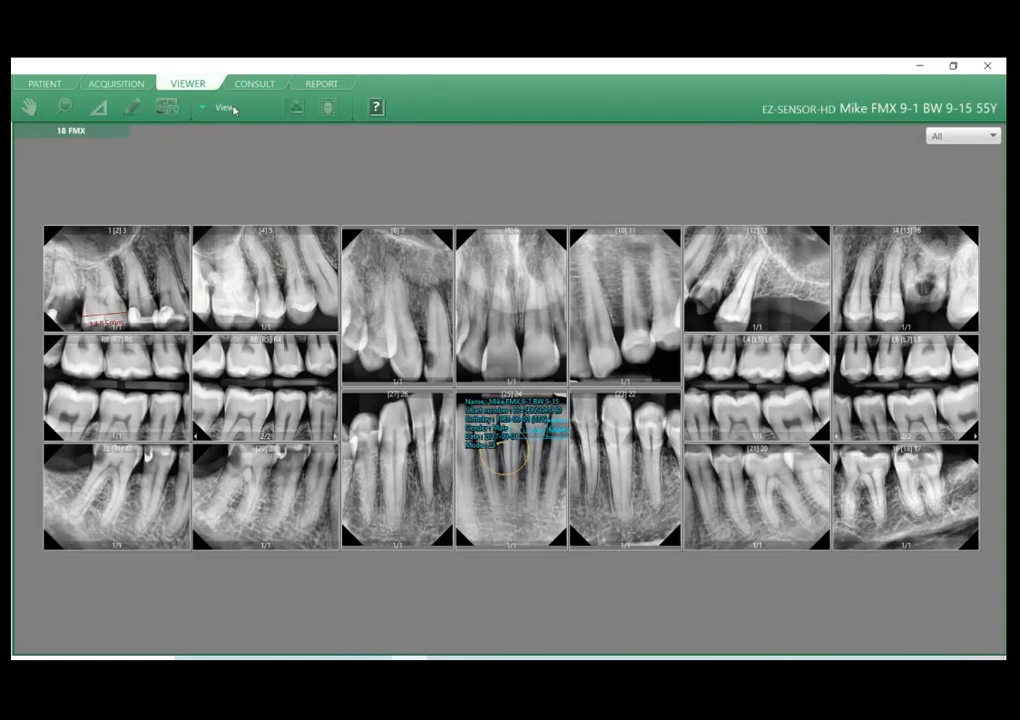
click(234, 110)
Browse the patient's image list across the 2020-12-11, 2017-09-15 and 2017-09-01 dates.
click(28, 87)
click(713, 556)
scroll(713, 519, down, 3)
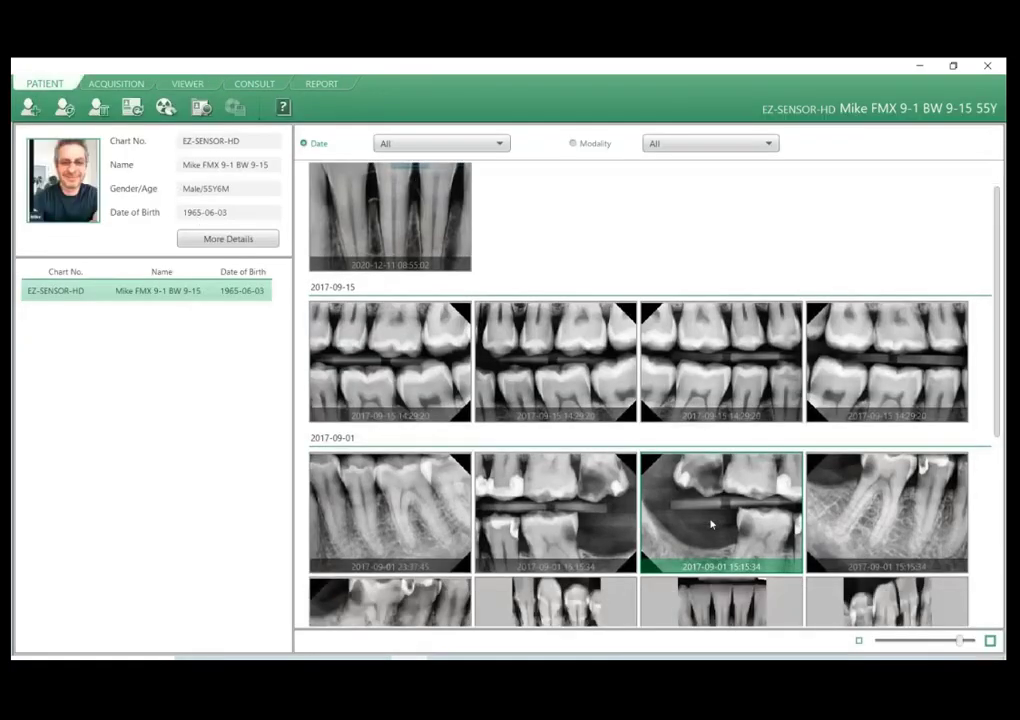
scroll(718, 538, down, 2)
scroll(720, 533, up, 5)
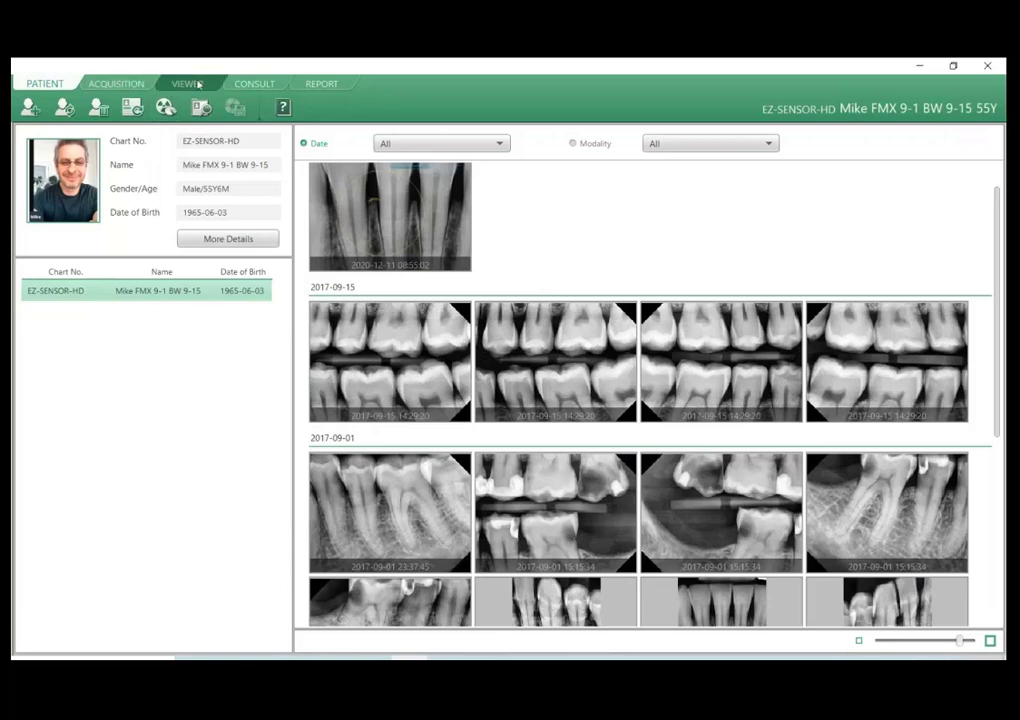
Restore the Viewer's Capture toolset and capture the whole 18 FMX viewframe as one image.
click(198, 84)
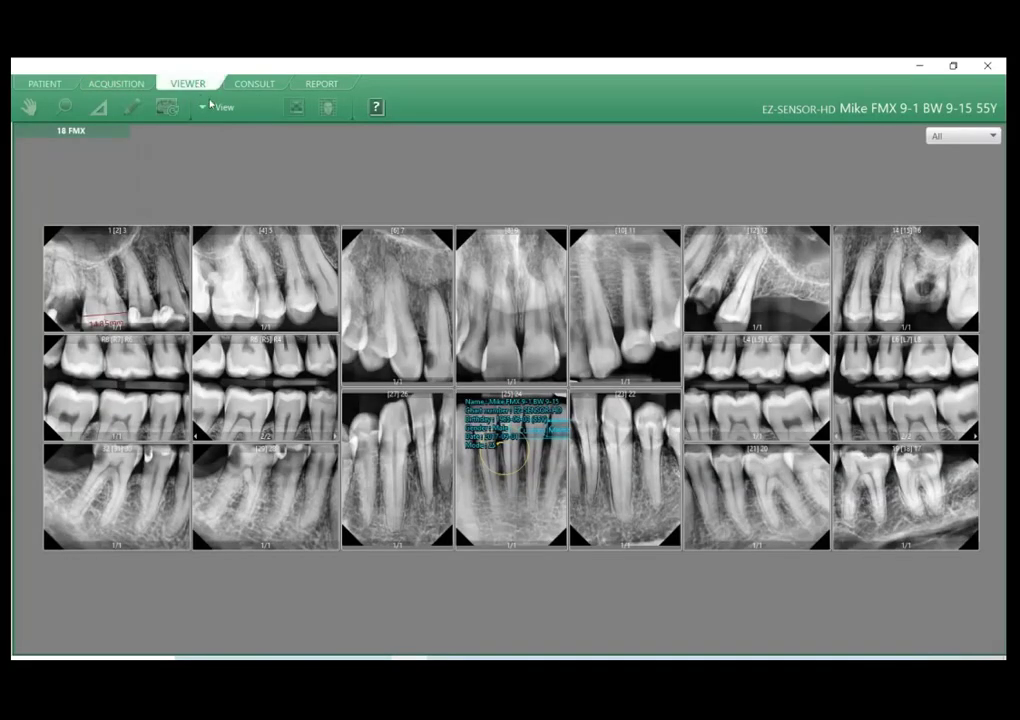
click(212, 105)
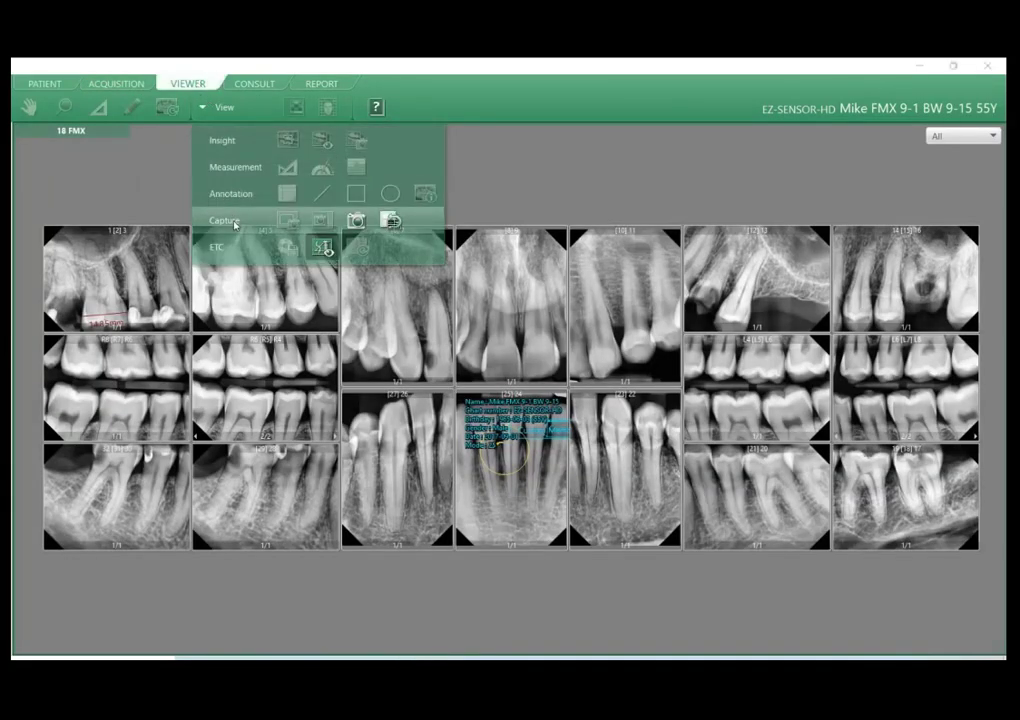
click(230, 221)
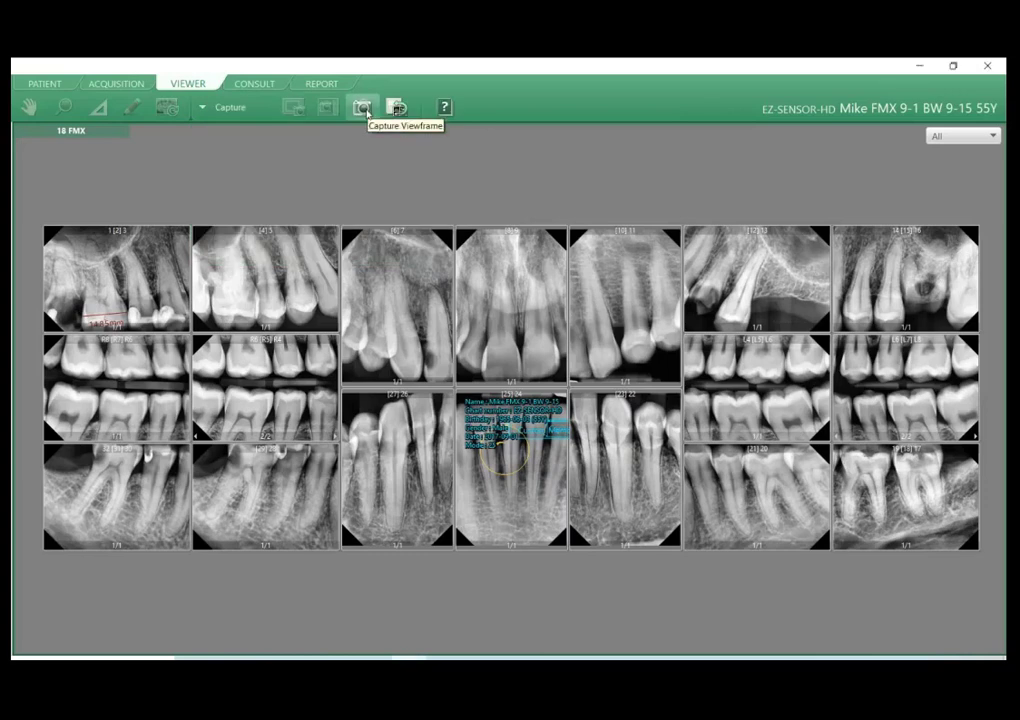
click(363, 108)
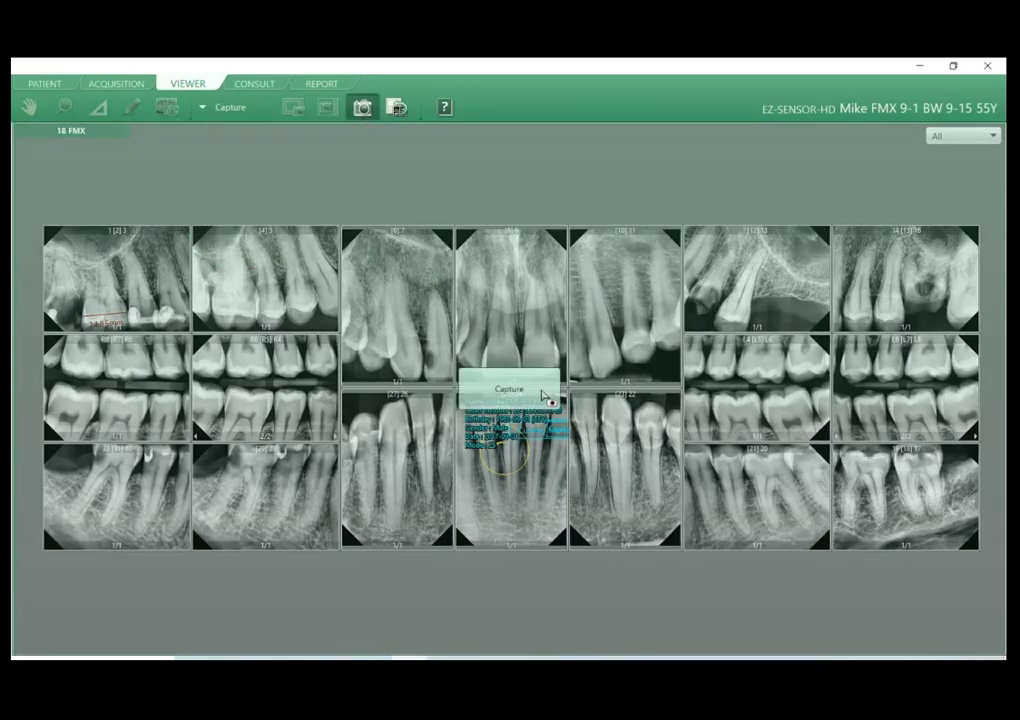
click(543, 396)
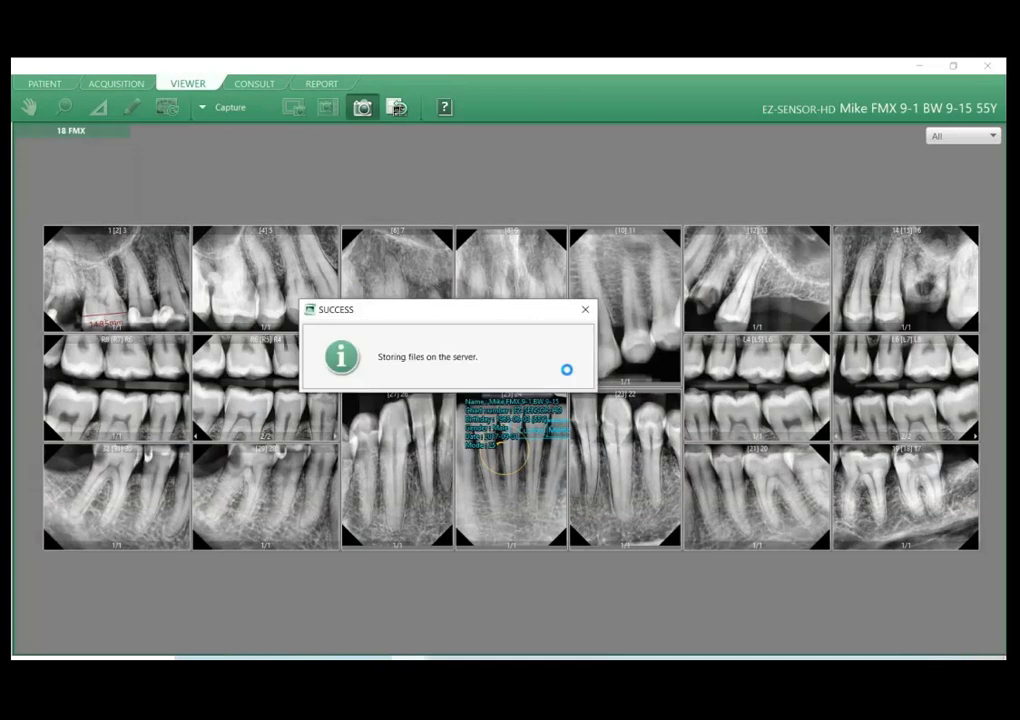
Check the new viewframe capture under 2020-12-11 in the patient's image list.
click(44, 83)
click(389, 240)
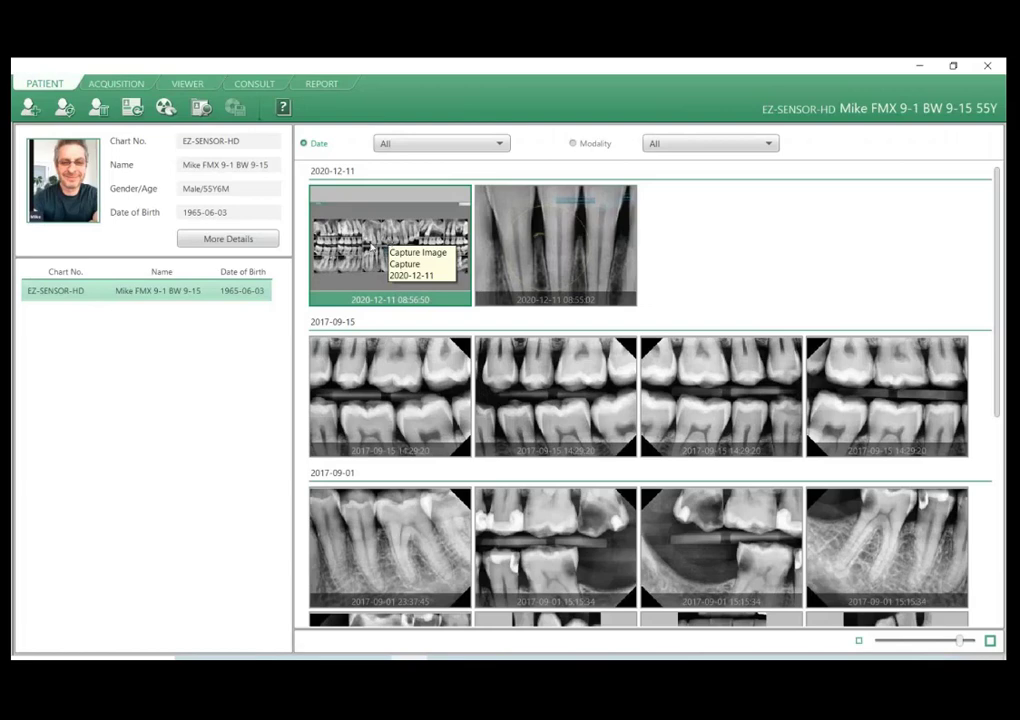
click(476, 201)
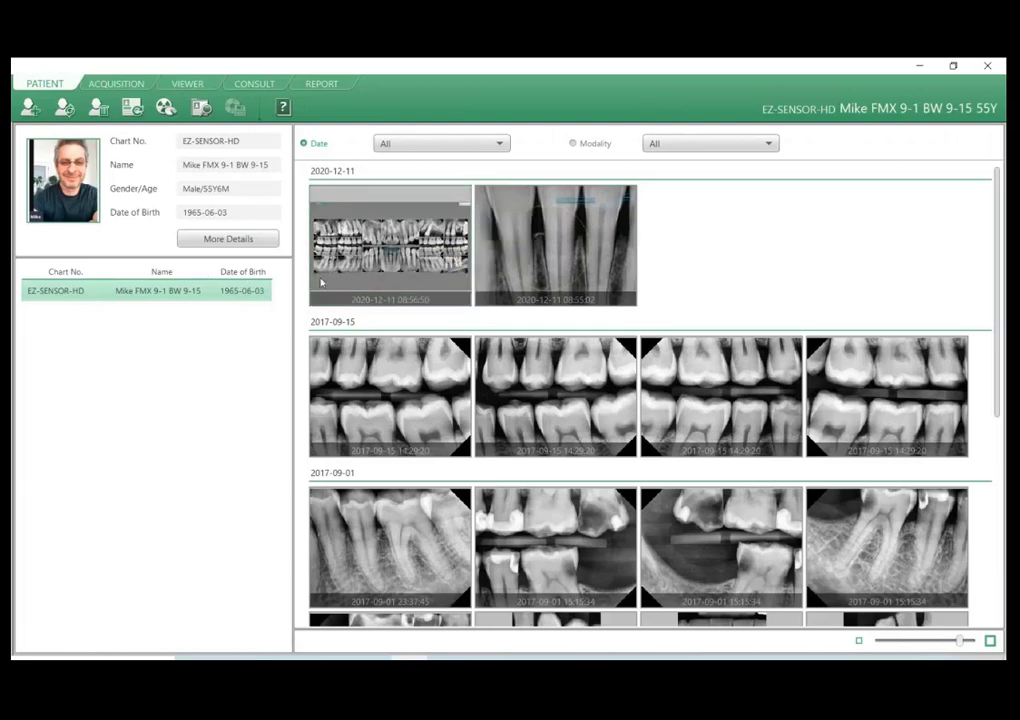
Return to the 18 FMX mount in the Viewer and look over the tool categories other than Capture.
click(181, 84)
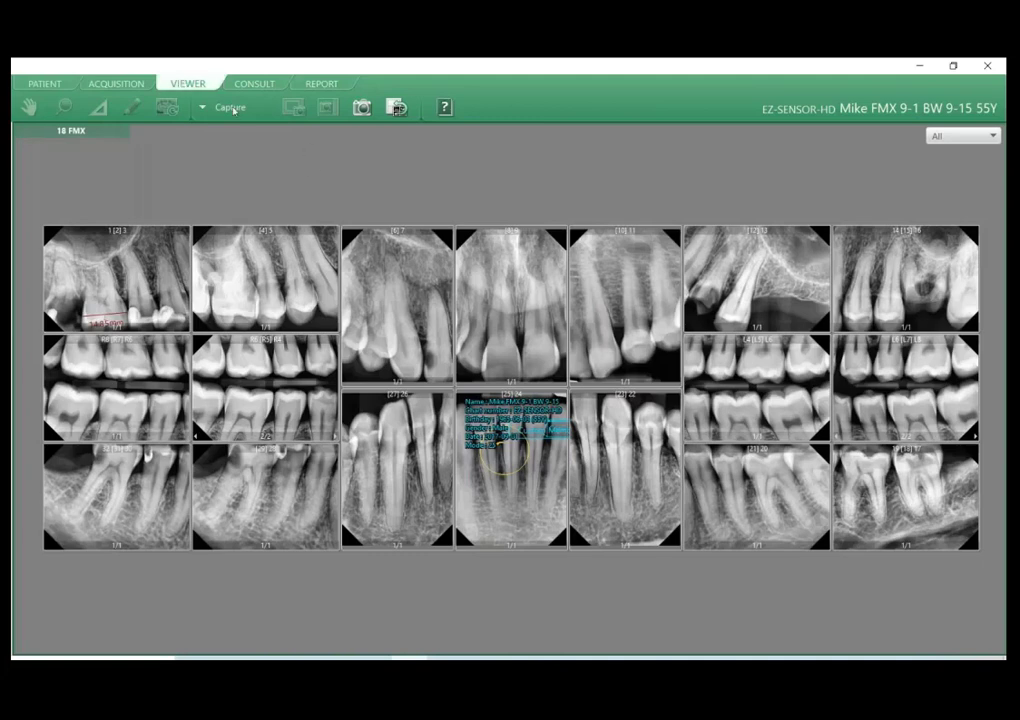
click(238, 110)
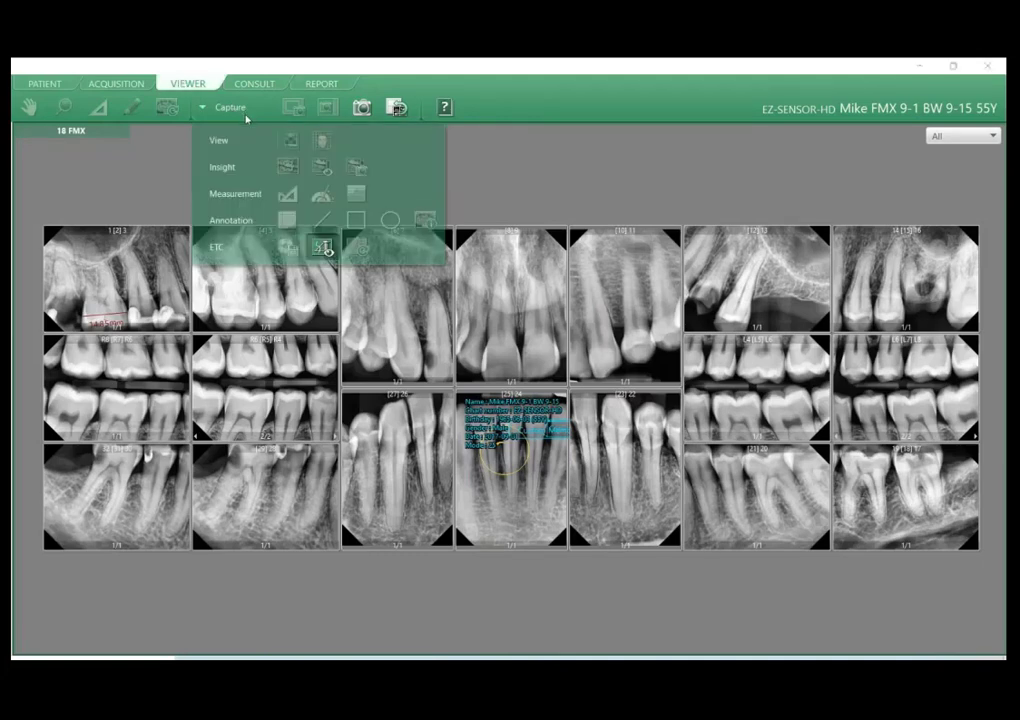
click(246, 118)
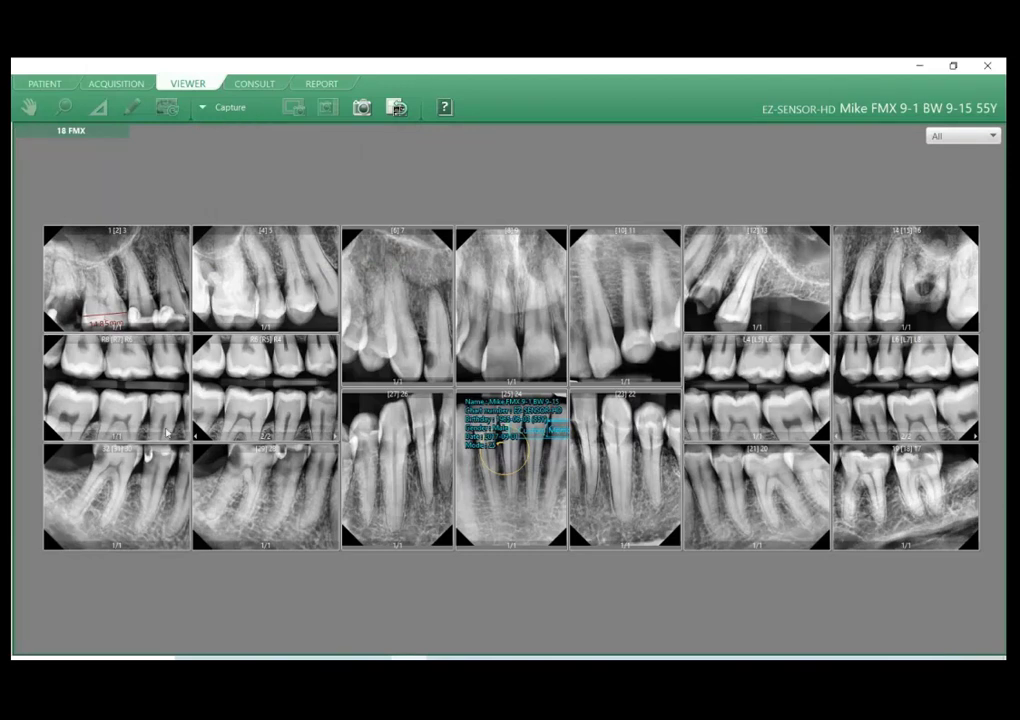
View the upper central incisor image enlarged, return to the 18 FMX mount and show its date filter options.
click(335, 658)
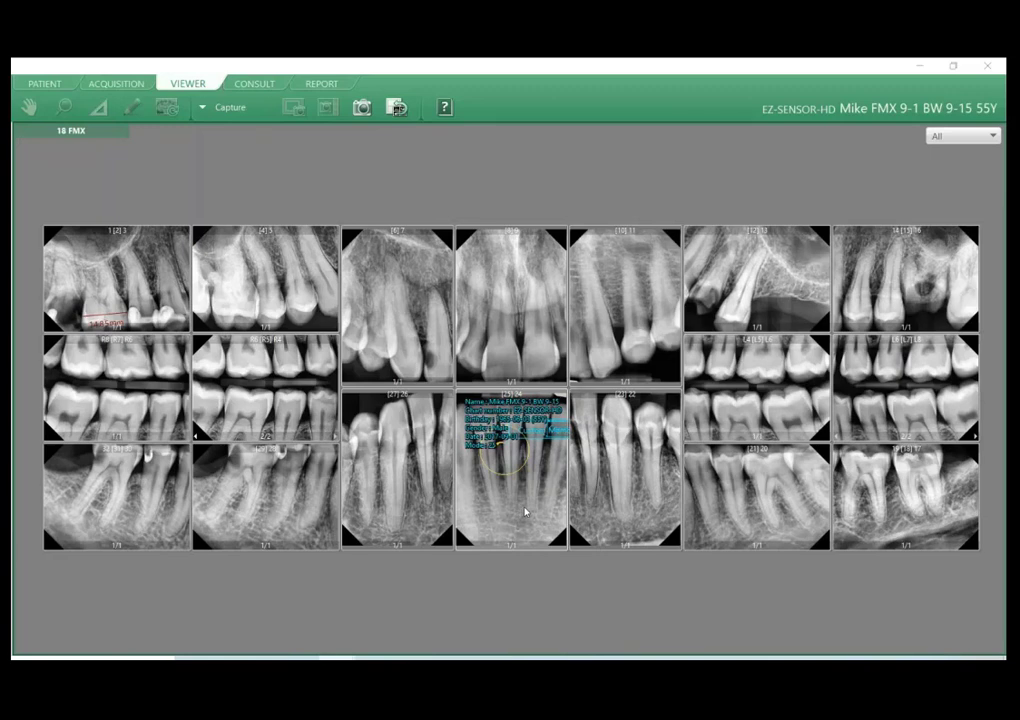
double_click(511, 288)
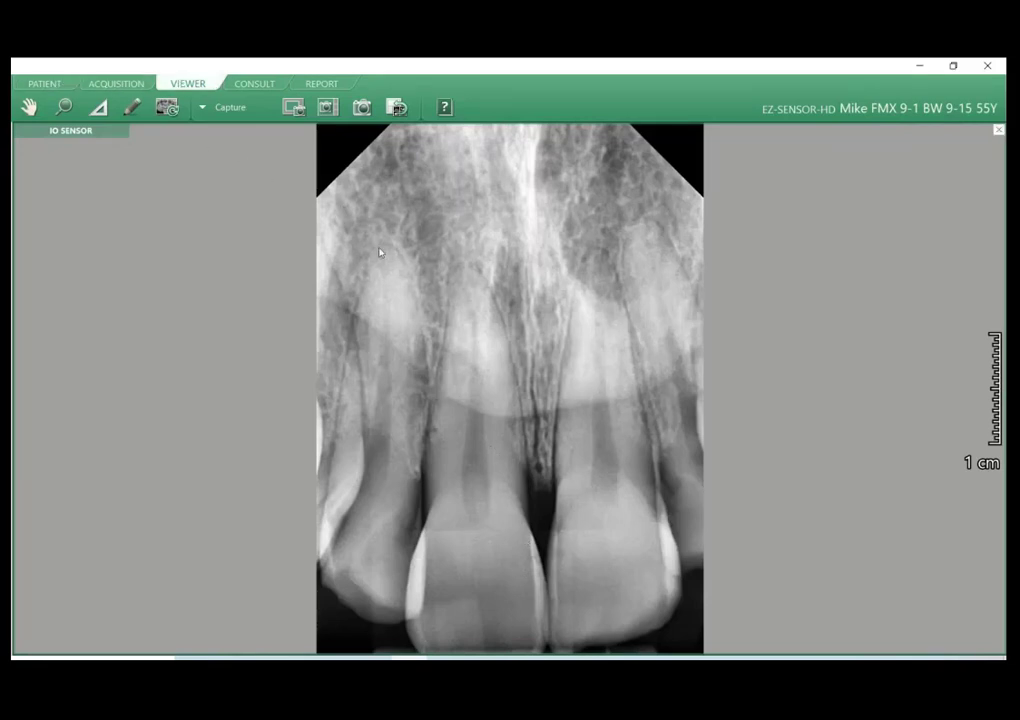
double_click(414, 253)
click(962, 136)
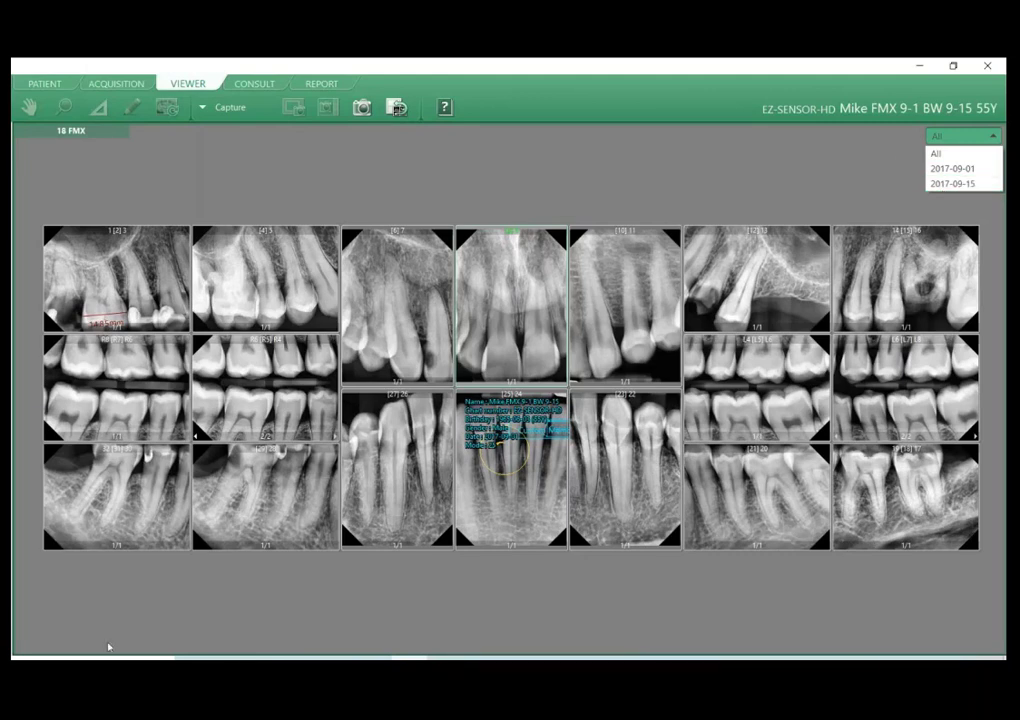
Change to an IO Sensor layout with a single-image pane above the 18 FMX mount and a thumbnail strip below.
click(175, 629)
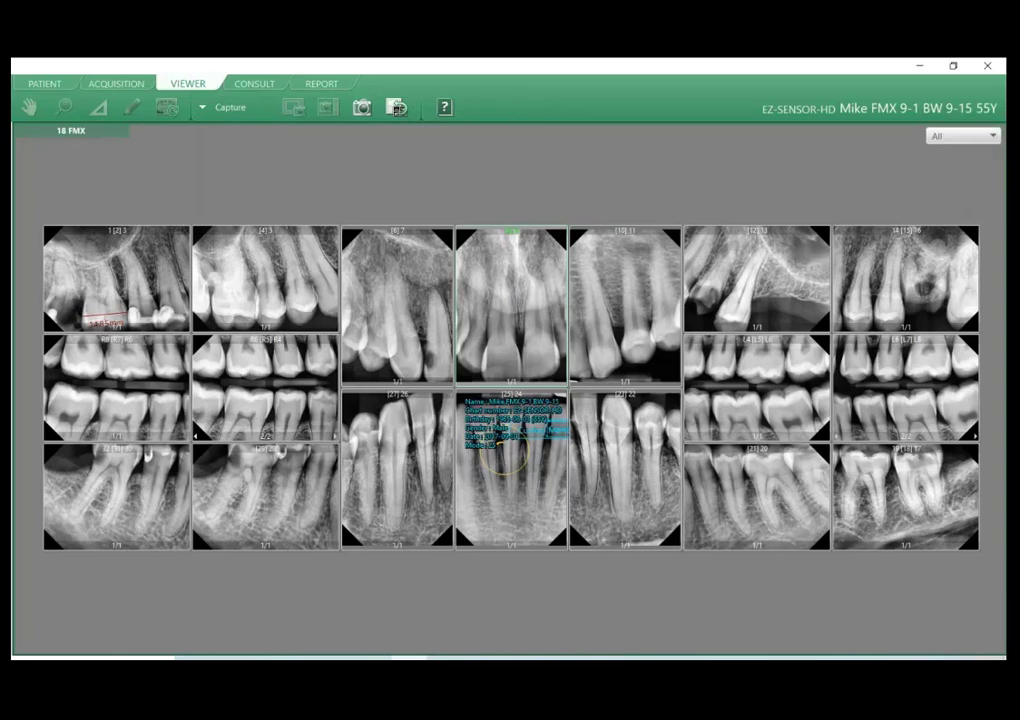
scroll(577, 389, down, 2)
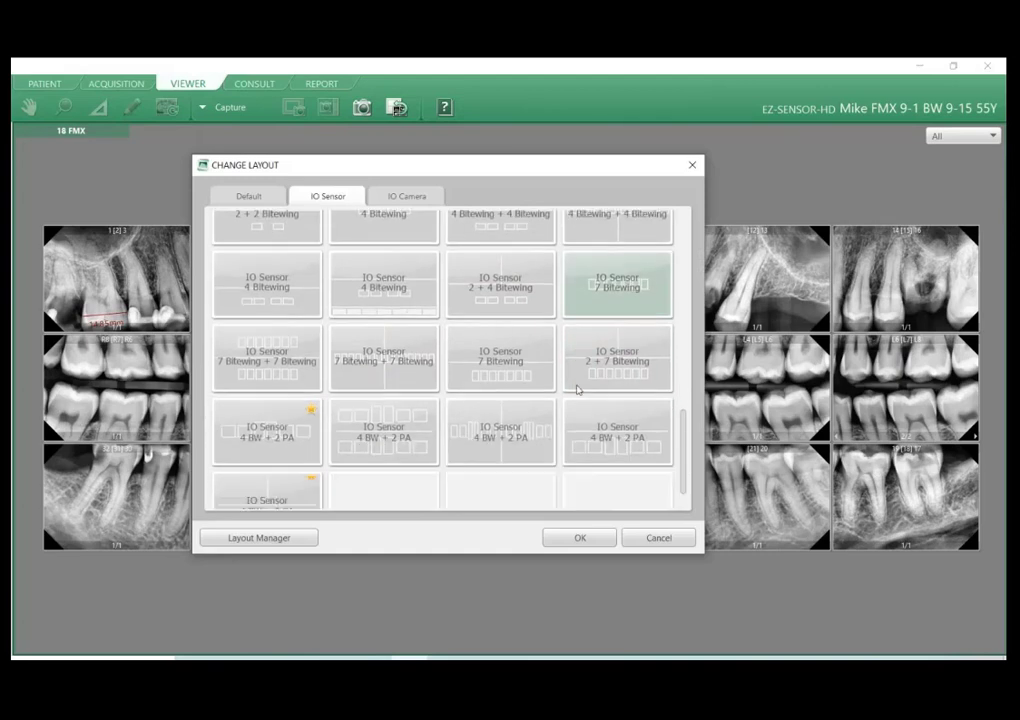
scroll(600, 425, up, 5)
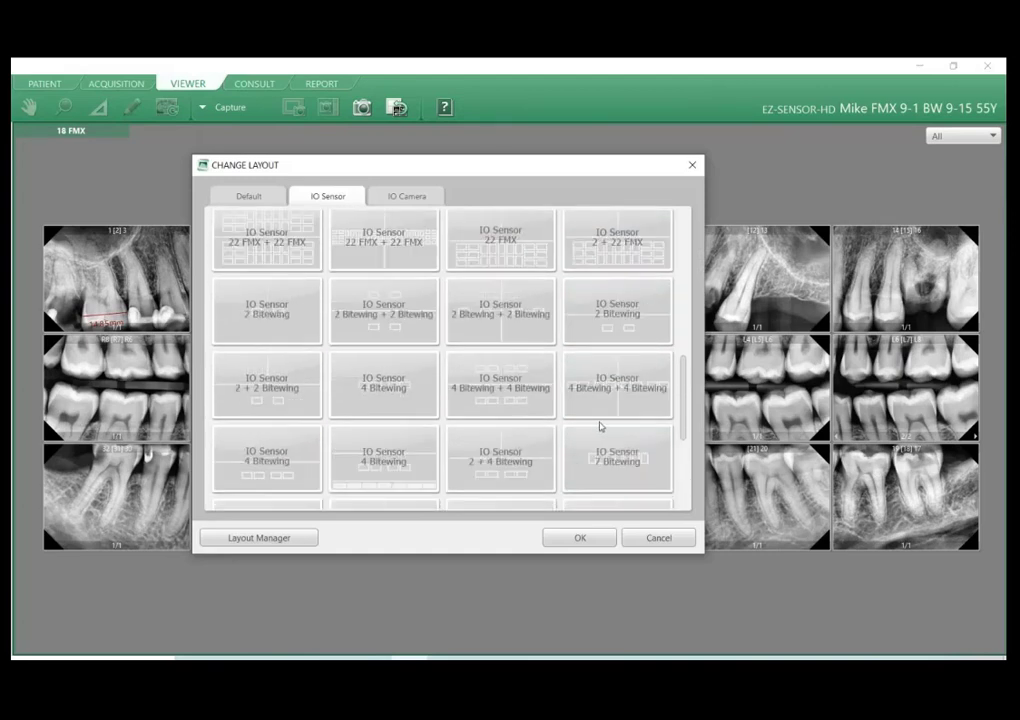
scroll(520, 360, up, 1)
double_click(395, 270)
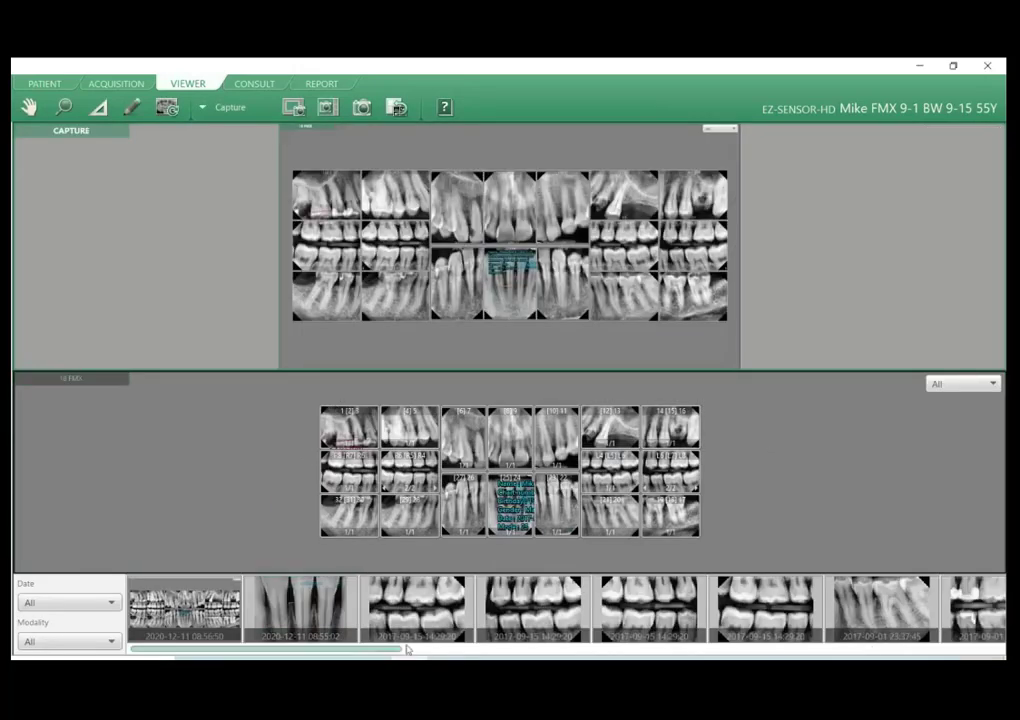
drag(417, 608, 415, 328)
double_click(290, 601)
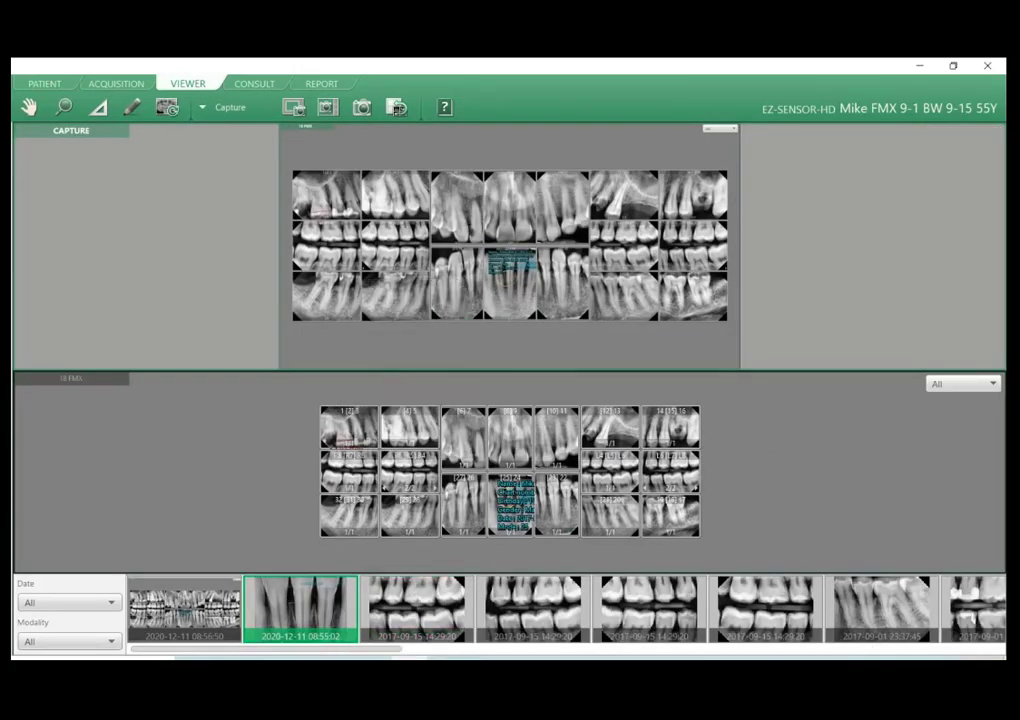
click(788, 601)
double_click(880, 605)
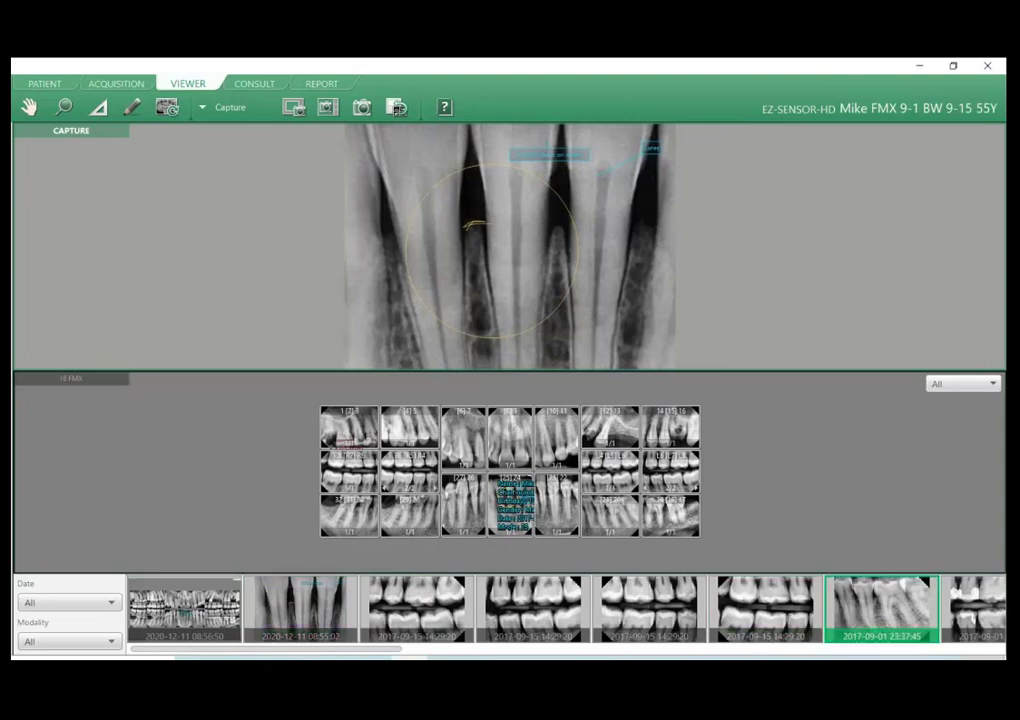
Browse further along the thumbnails and place the 2017-09-01 lower canine image in the upper pane.
scroll(625, 617, right, 3)
scroll(640, 618, down, 3)
drag(655, 612, 580, 330)
scroll(682, 600, down, 1)
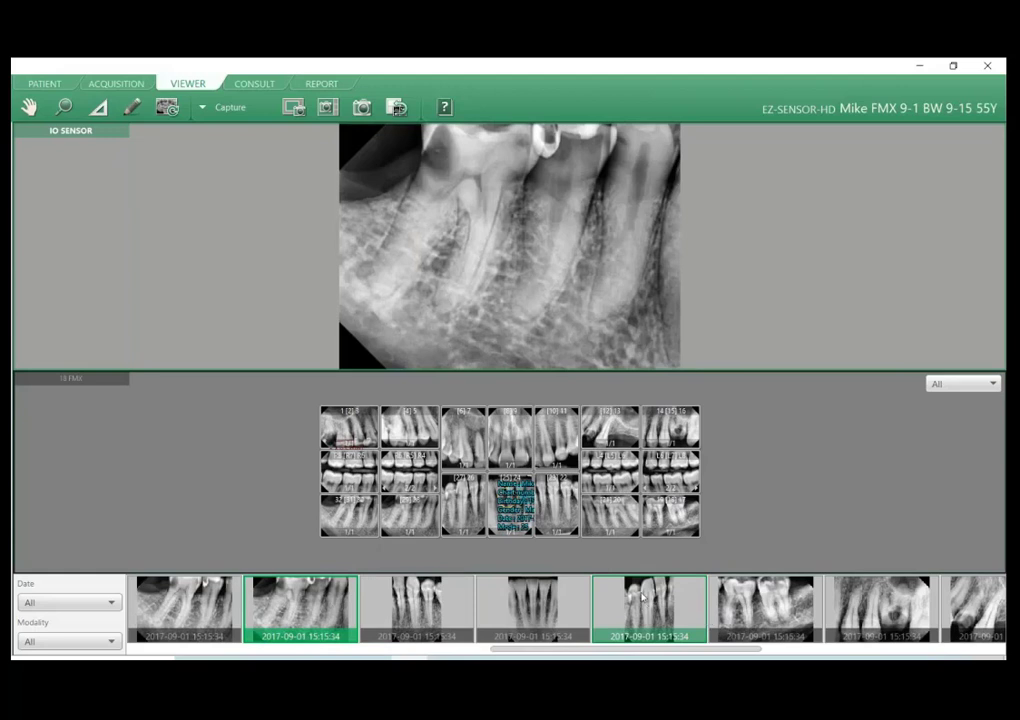
click(700, 620)
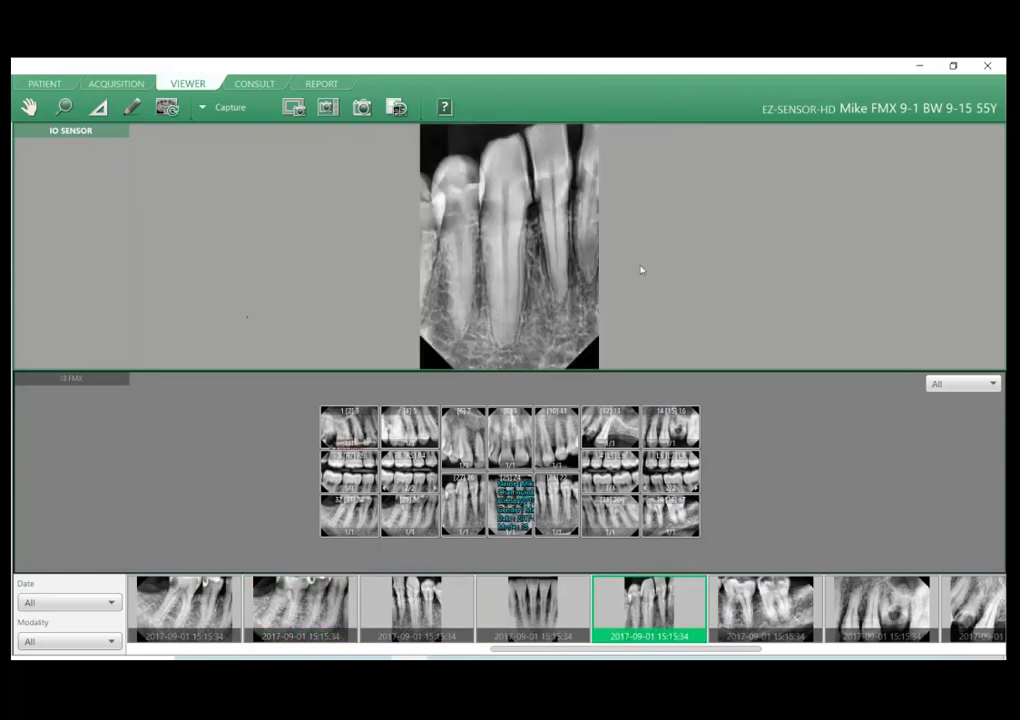
View the split layout full screen, close that view, and switch back to the 18 FMX layout.
double_click(530, 255)
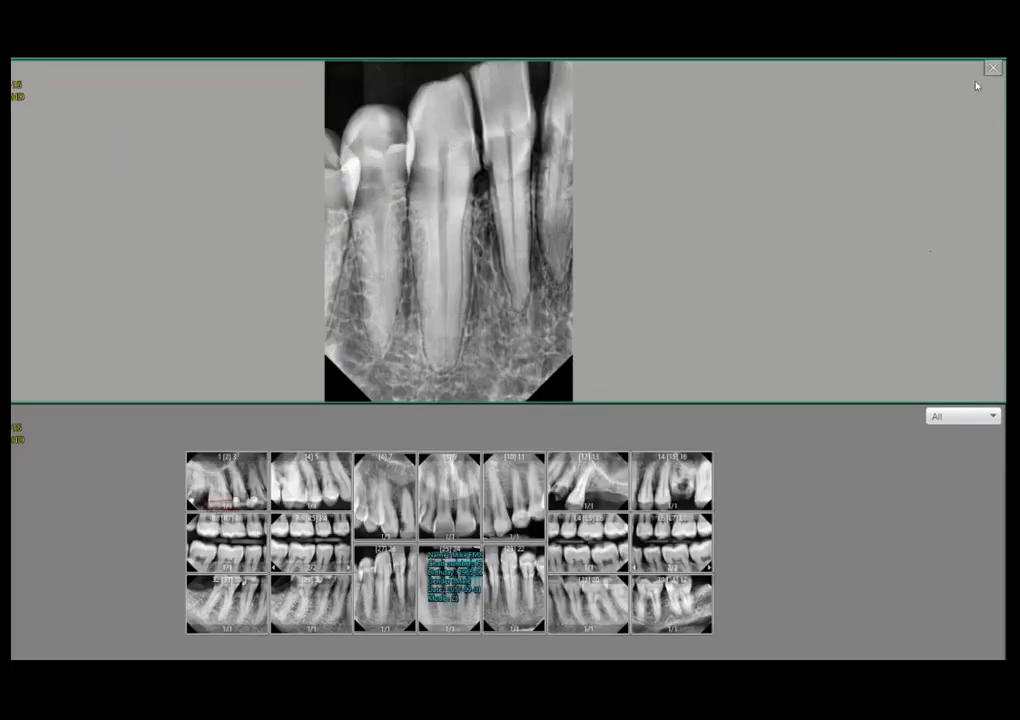
click(992, 68)
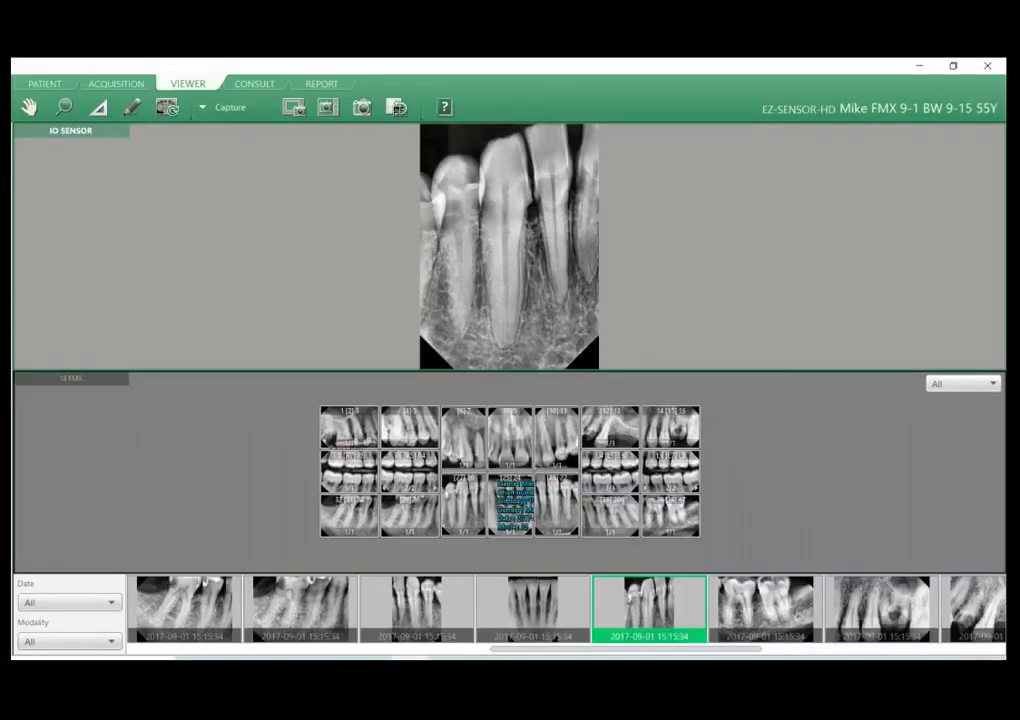
double_click(428, 624)
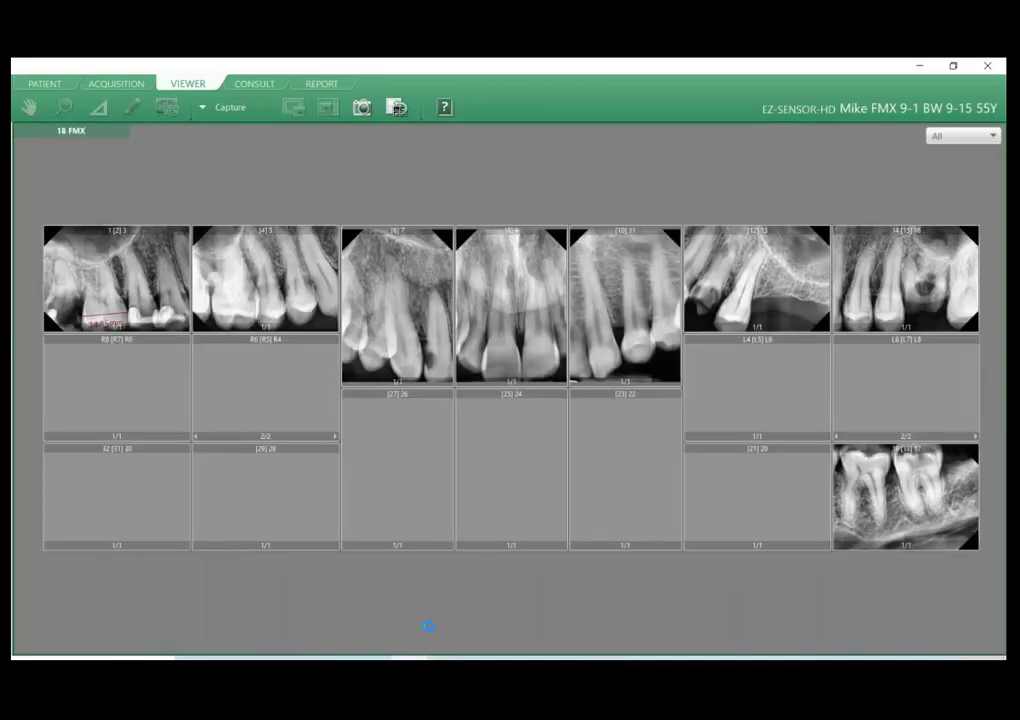
Enlarge the 2017-09-01 lower canine image and open it in Image Edit.
double_click(413, 479)
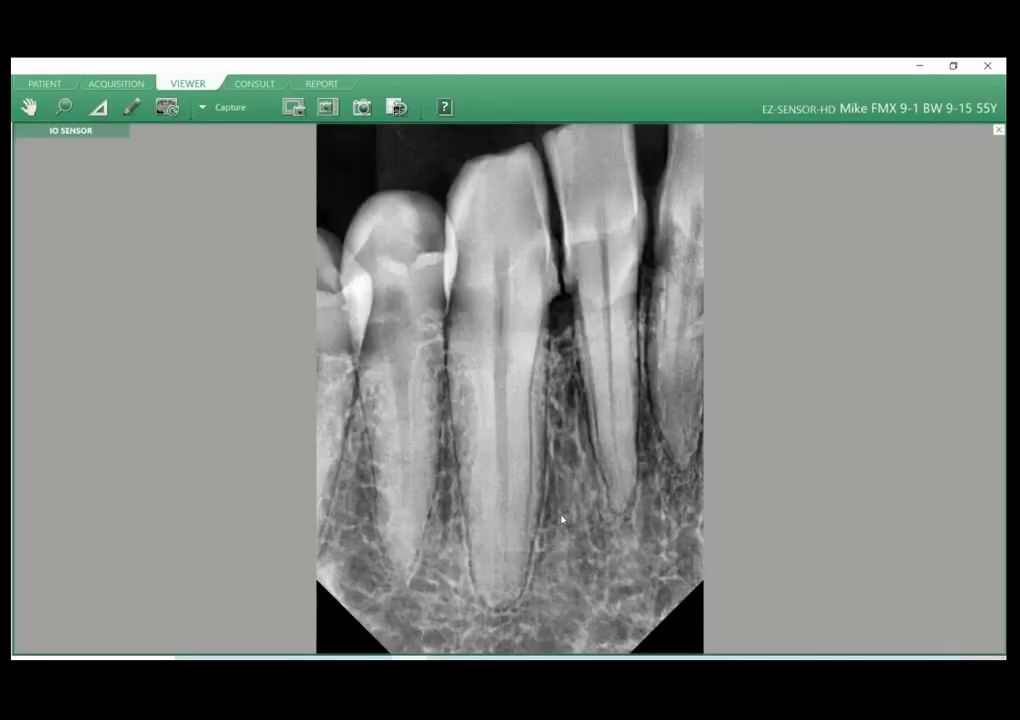
right_click(477, 304)
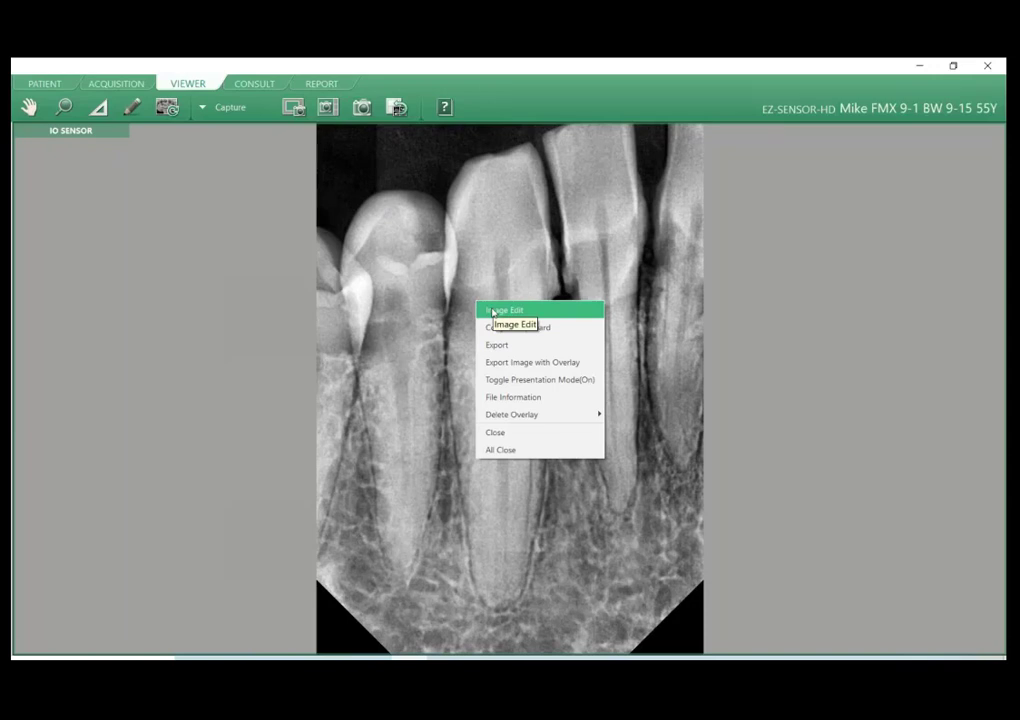
click(493, 311)
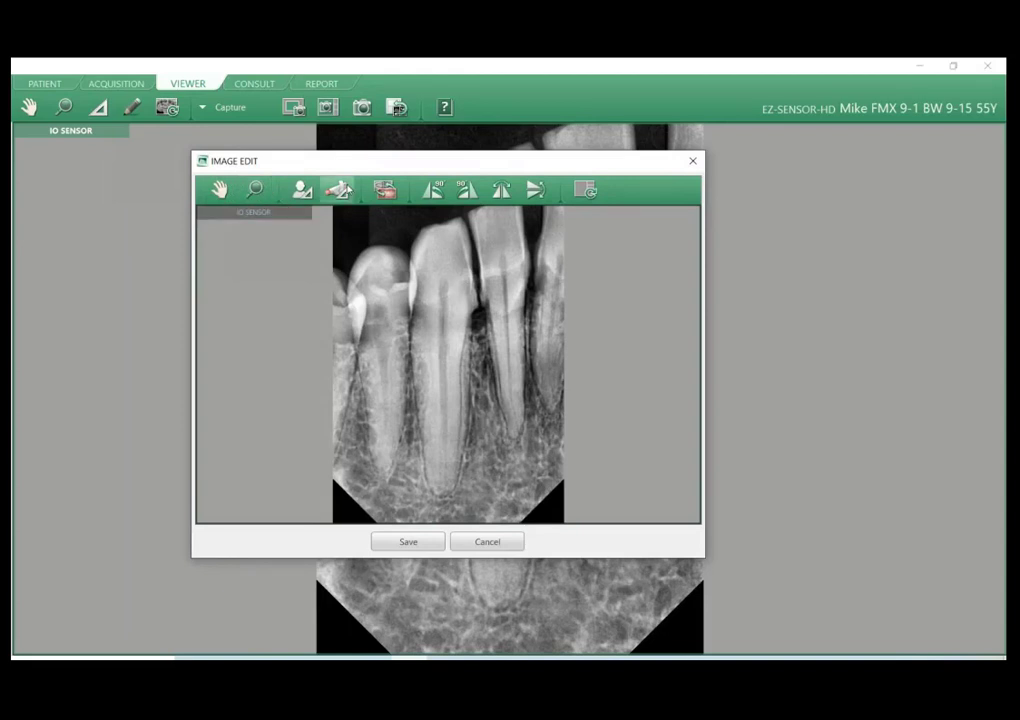
Try setting the IO Sensor calibration equipment to EzSensor HD (1.0/1.5/2.0, Normal Resolution), and cancel the calibration change.
click(335, 190)
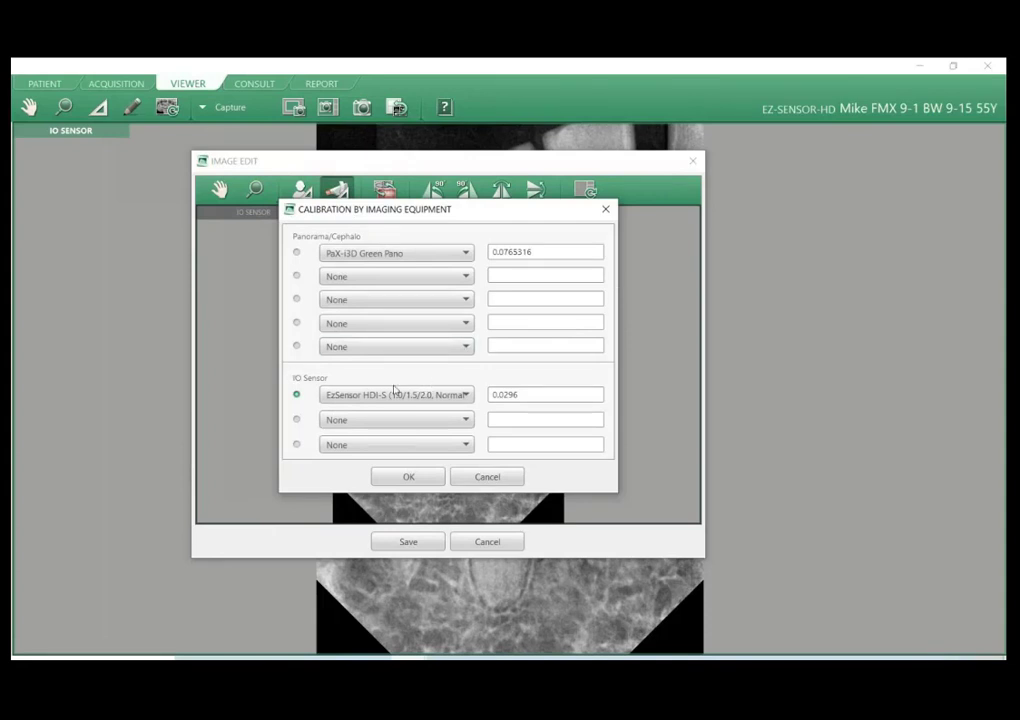
click(465, 395)
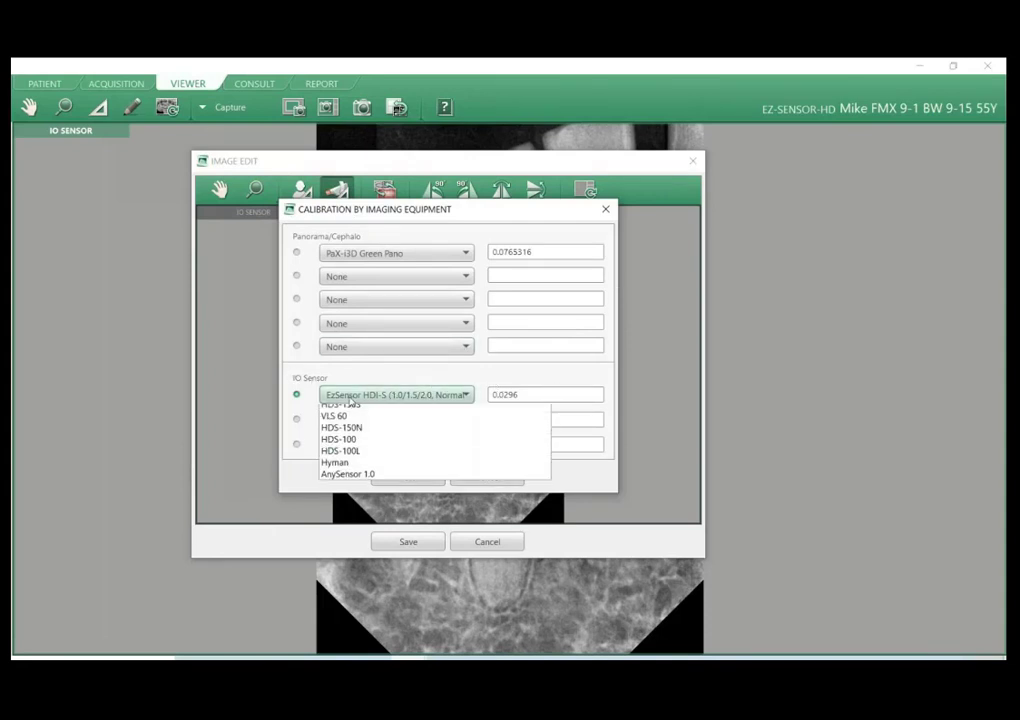
scroll(380, 512, down, 1)
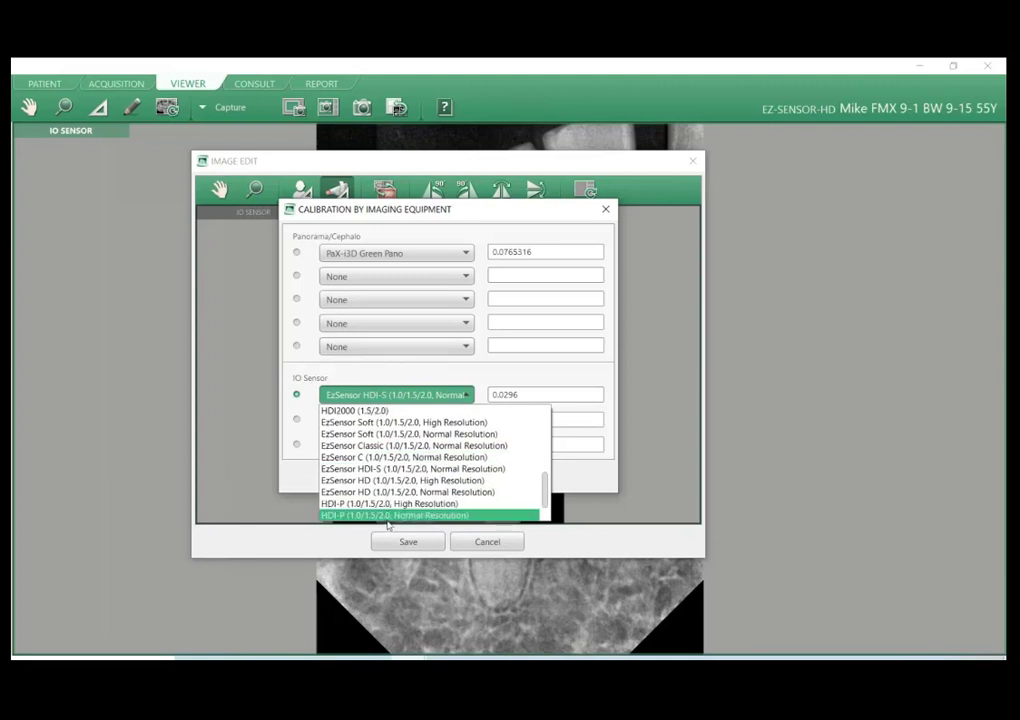
scroll(380, 512, down, 1)
click(338, 493)
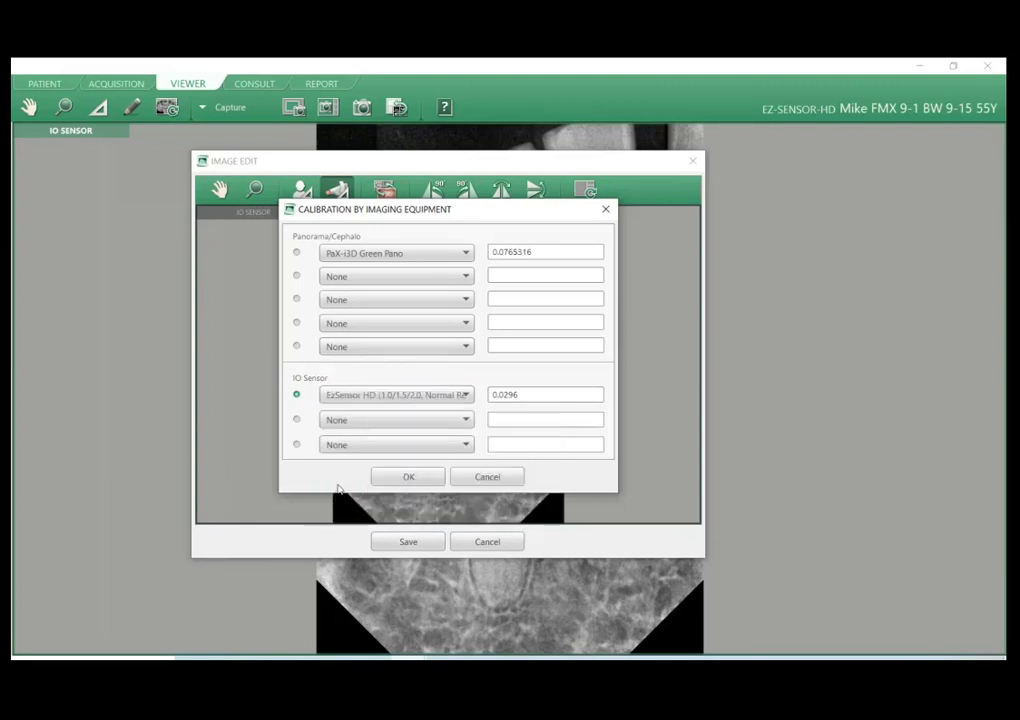
click(487, 477)
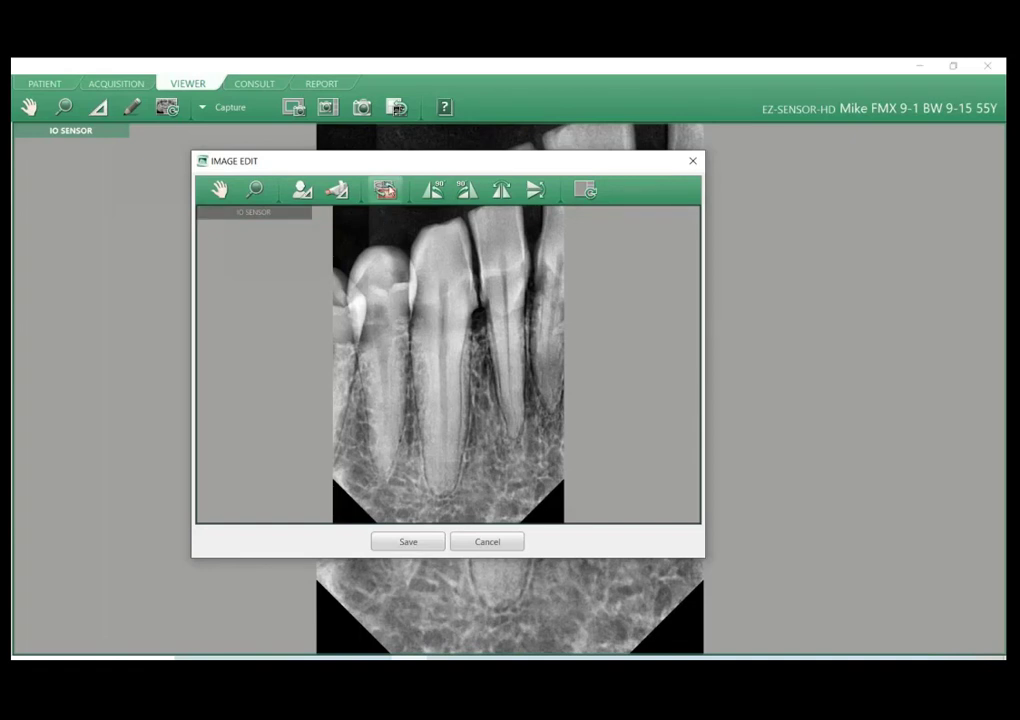
Check the image's modality and teeth code, try rotating it 90° counter-clockwise and back, and close the editor without saving.
click(385, 190)
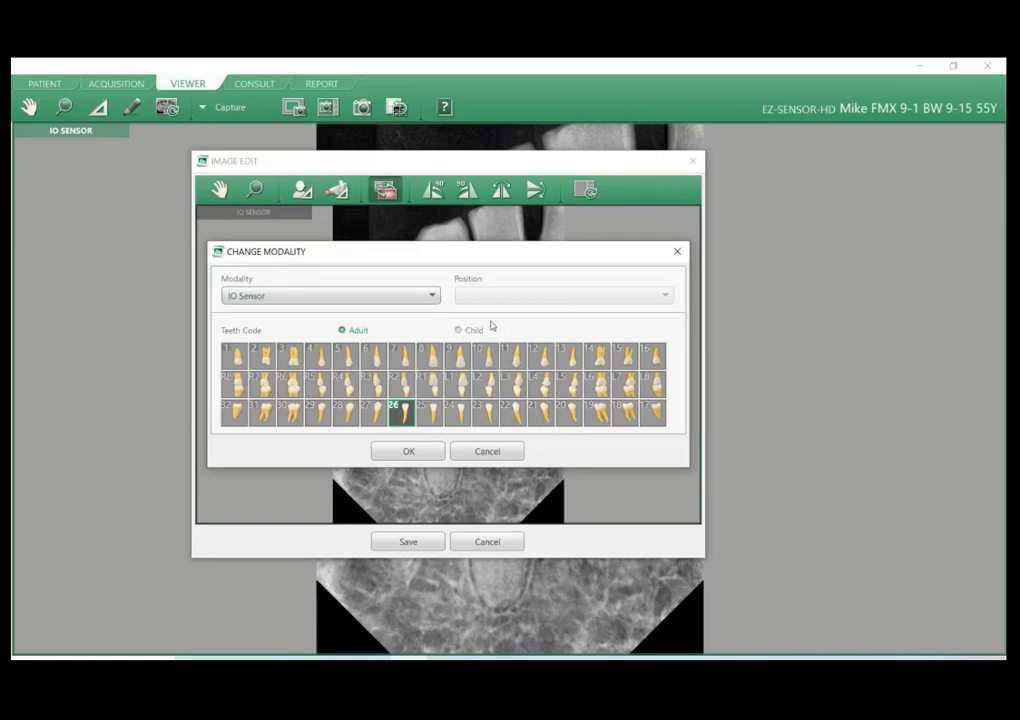
click(491, 452)
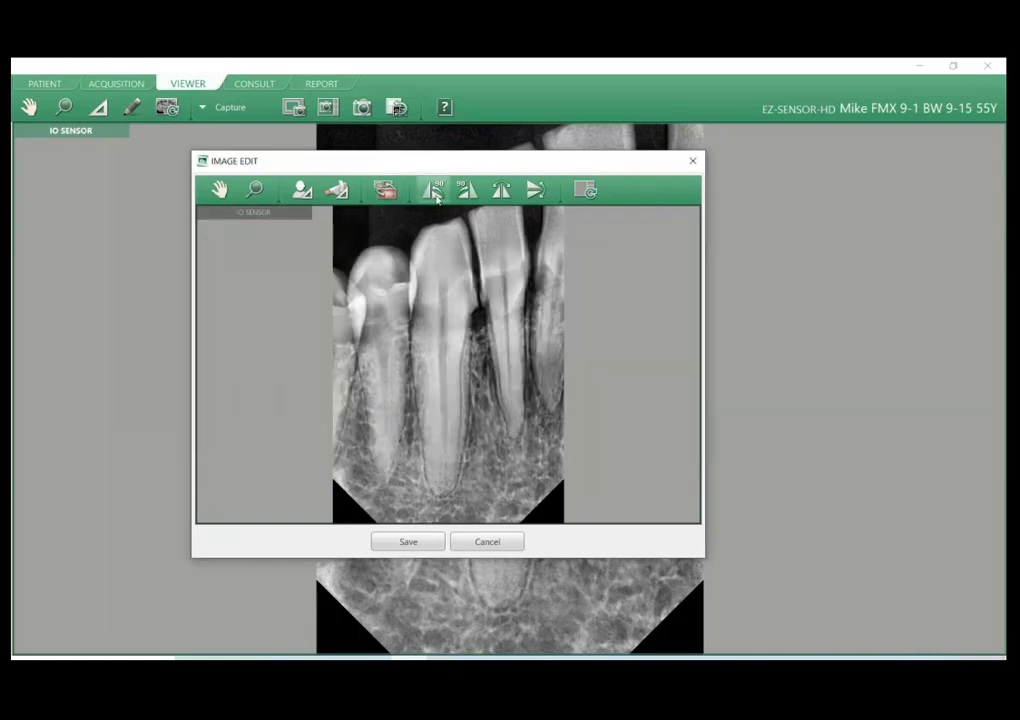
click(436, 197)
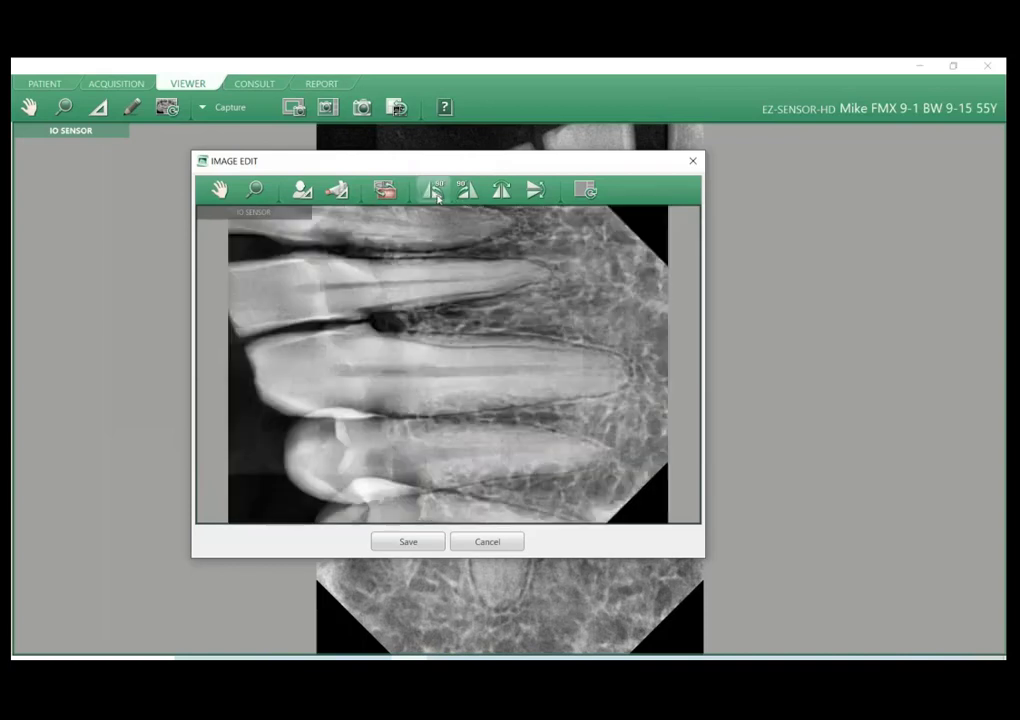
click(467, 192)
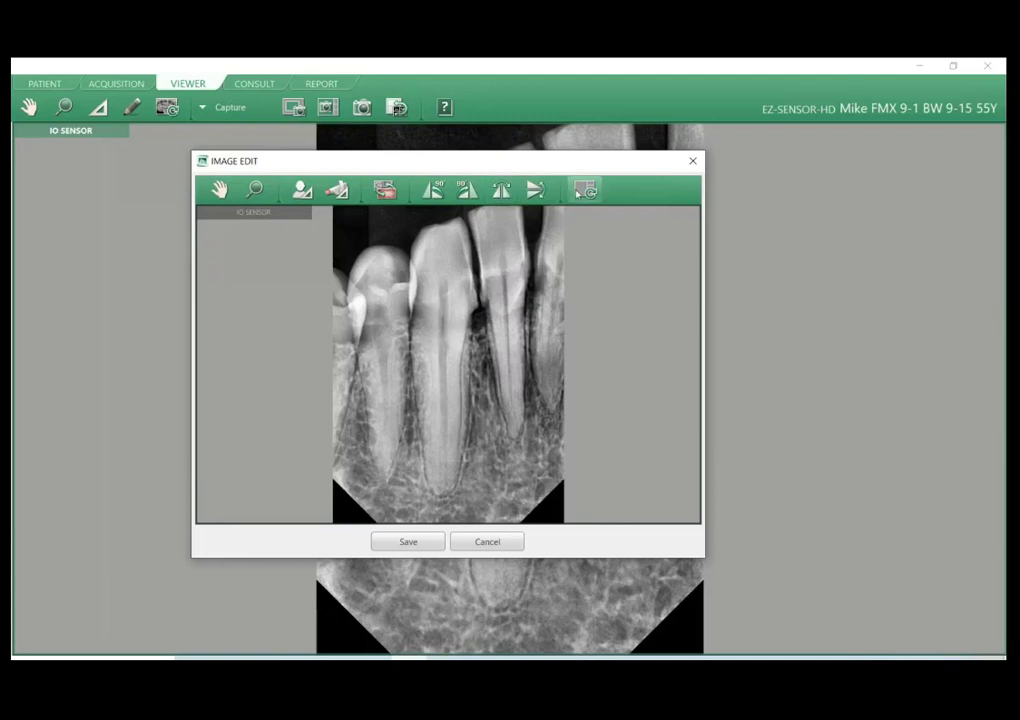
click(693, 161)
Open a lower canine image dated 2017-09-01 from the patient's image list in Image Edit and close the editor.
right_click(470, 332)
click(285, 132)
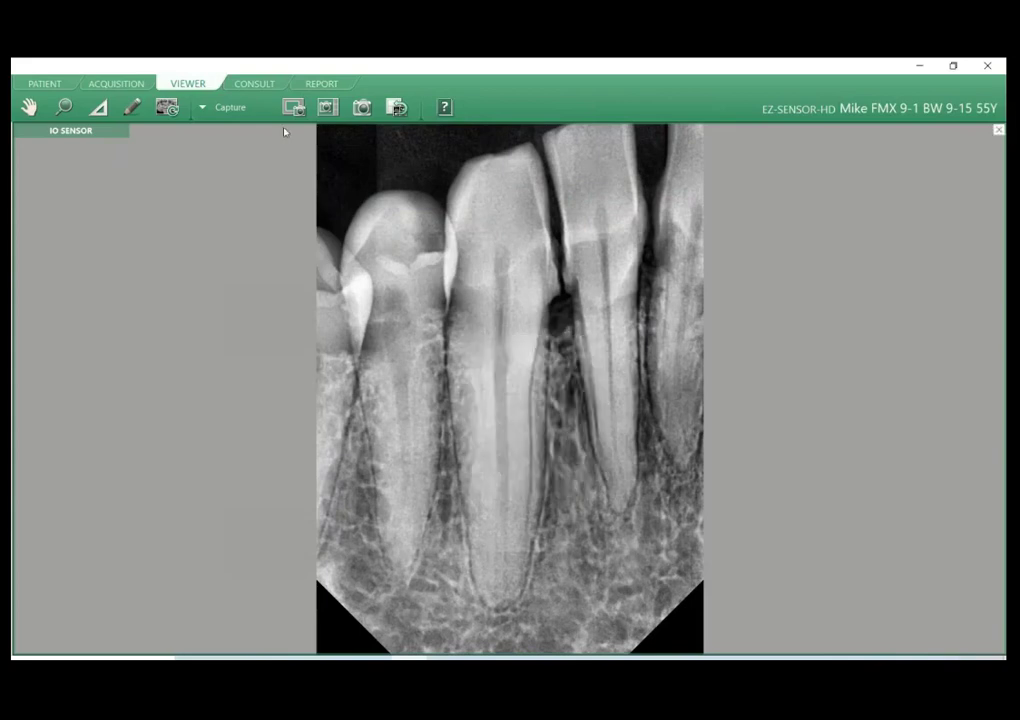
click(40, 88)
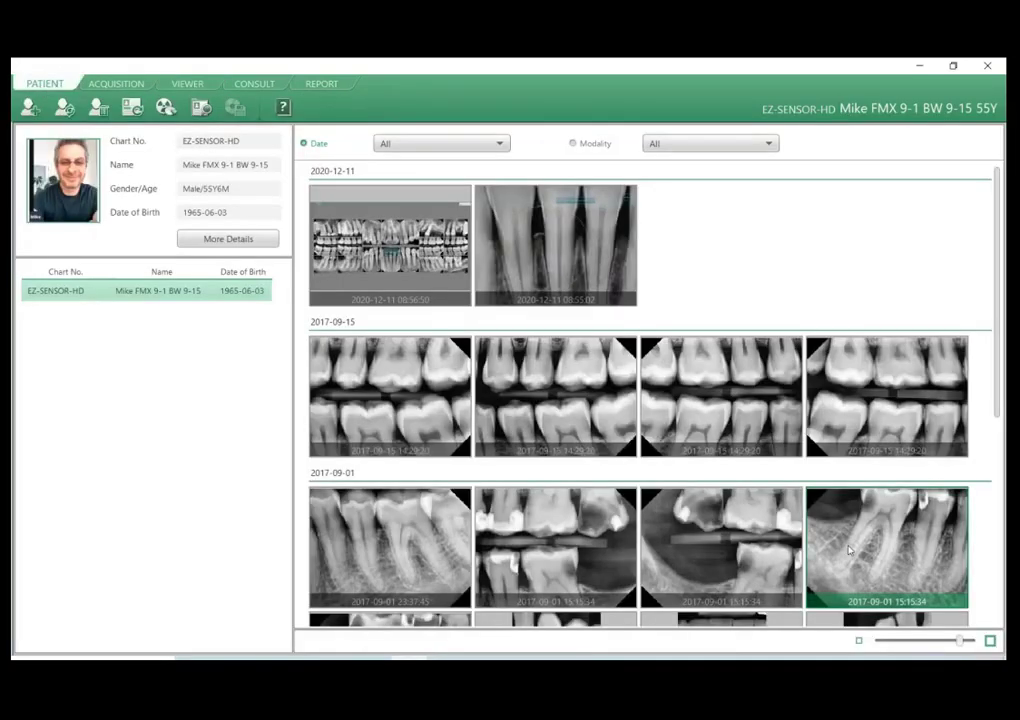
scroll(724, 531, down, 1)
scroll(724, 531, down, 3)
right_click(523, 474)
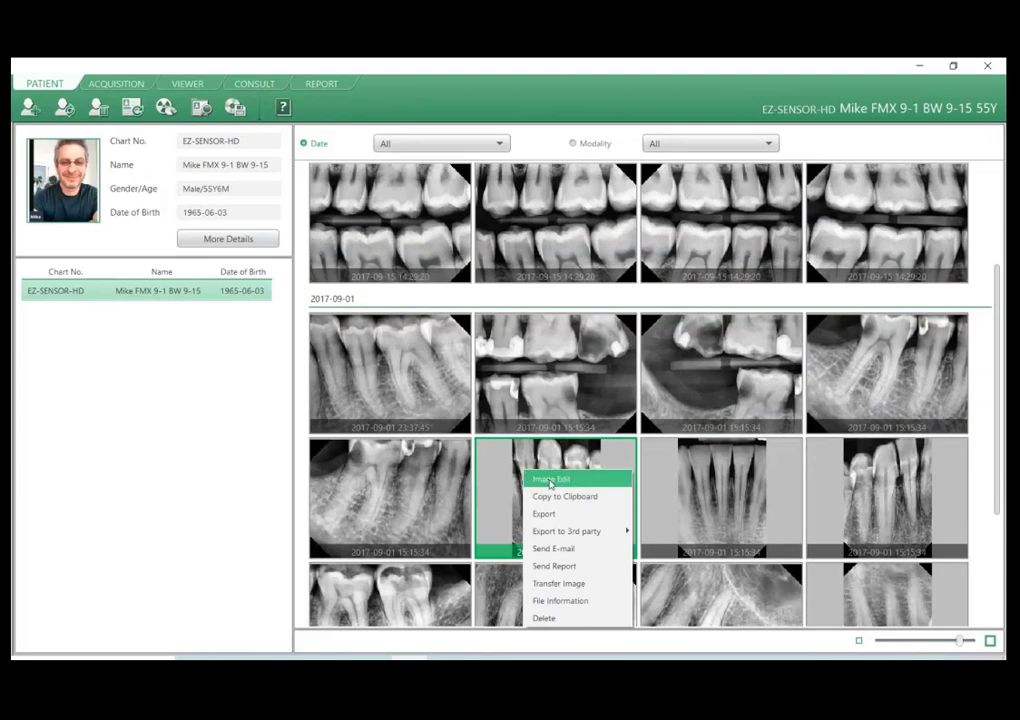
click(549, 481)
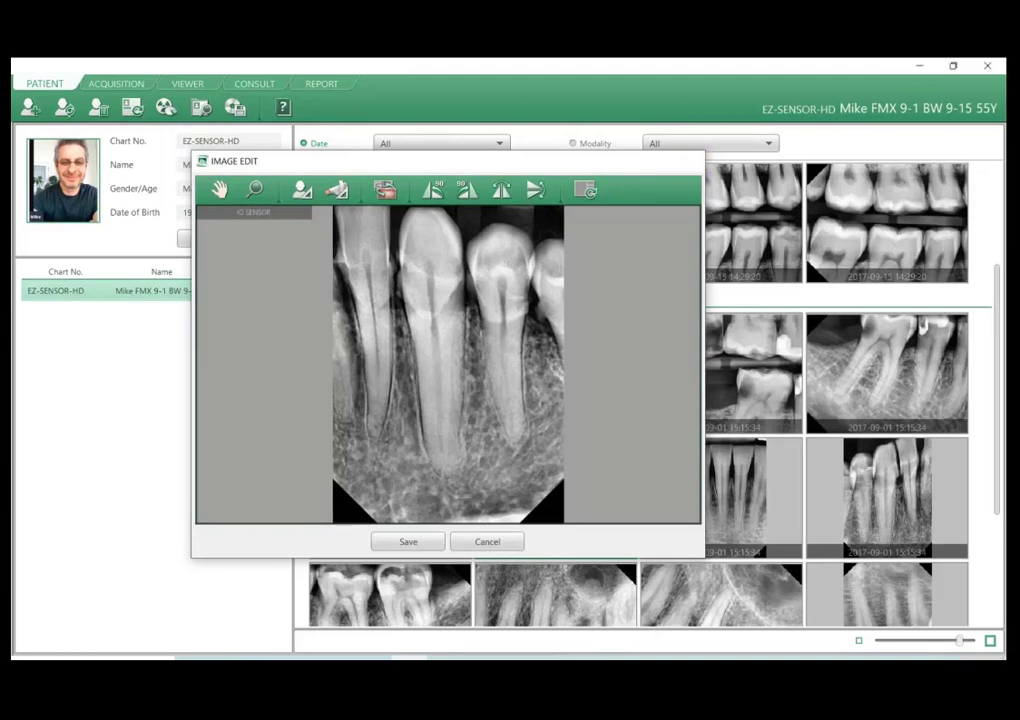
click(693, 161)
Return to the enlarged image in the Viewer and review its context options, including the Delete Overlay choices.
click(194, 84)
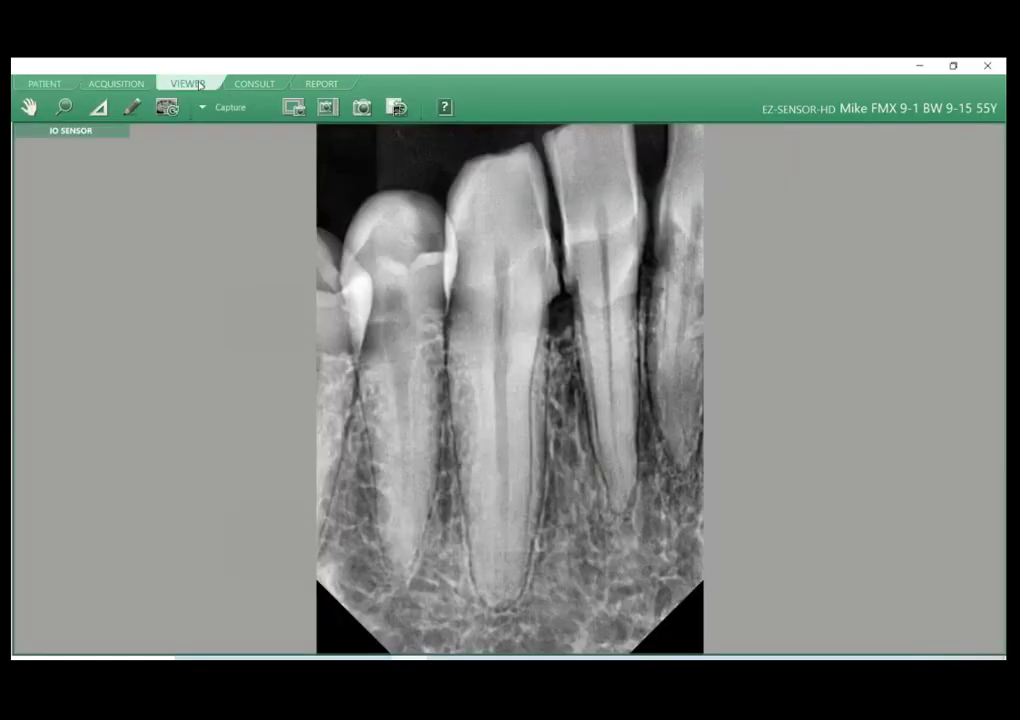
right_click(452, 309)
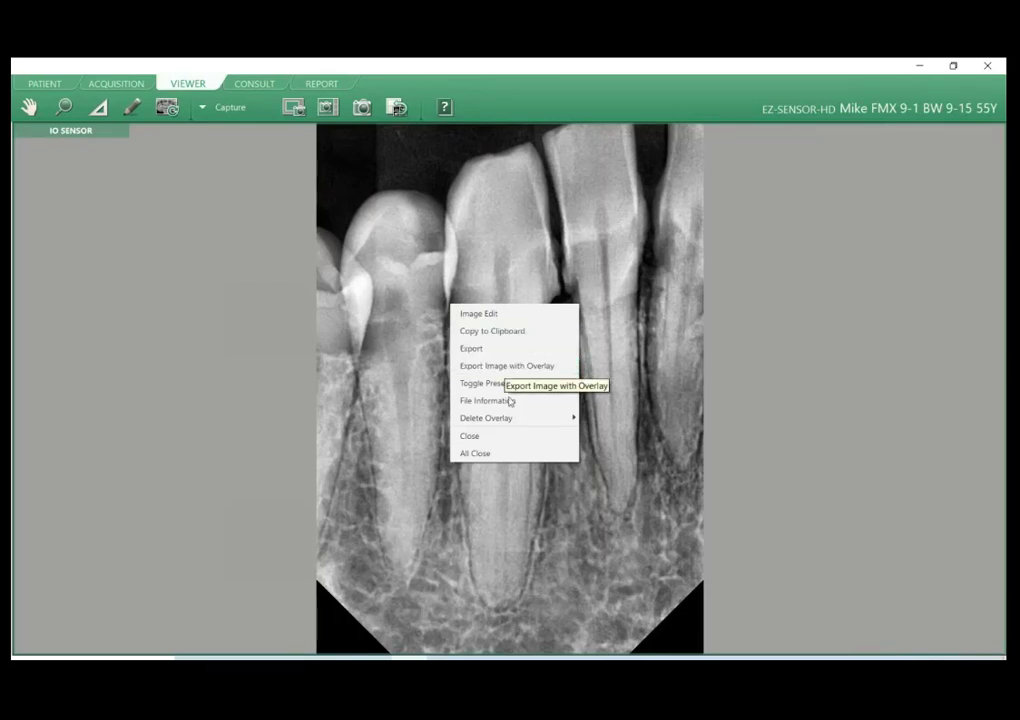
mouse_move(515, 420)
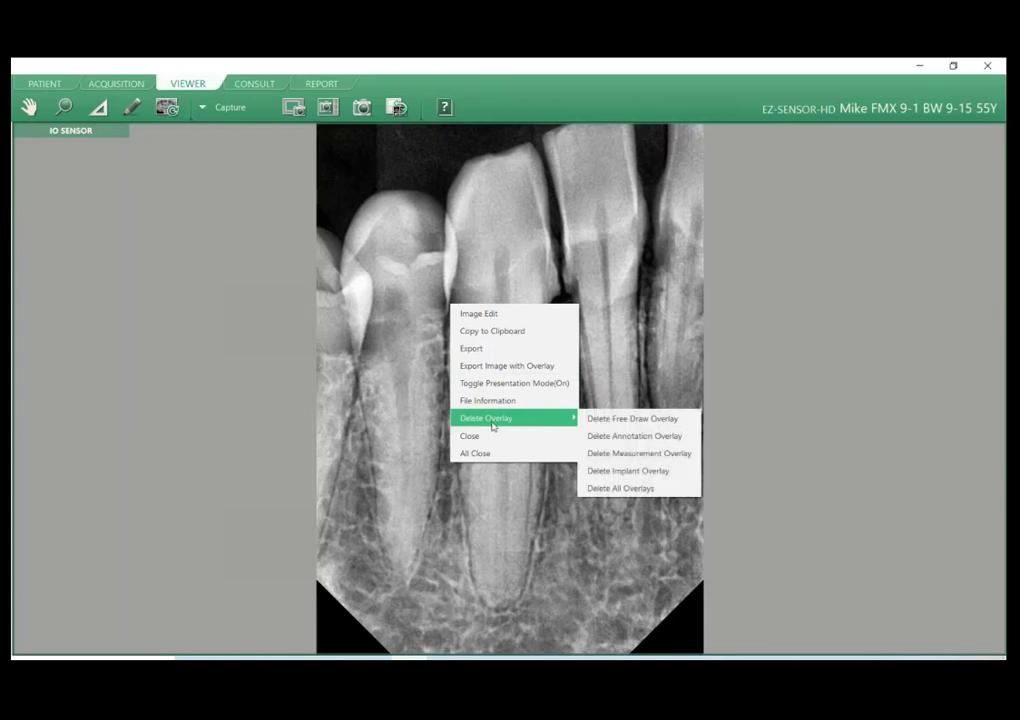
click(330, 383)
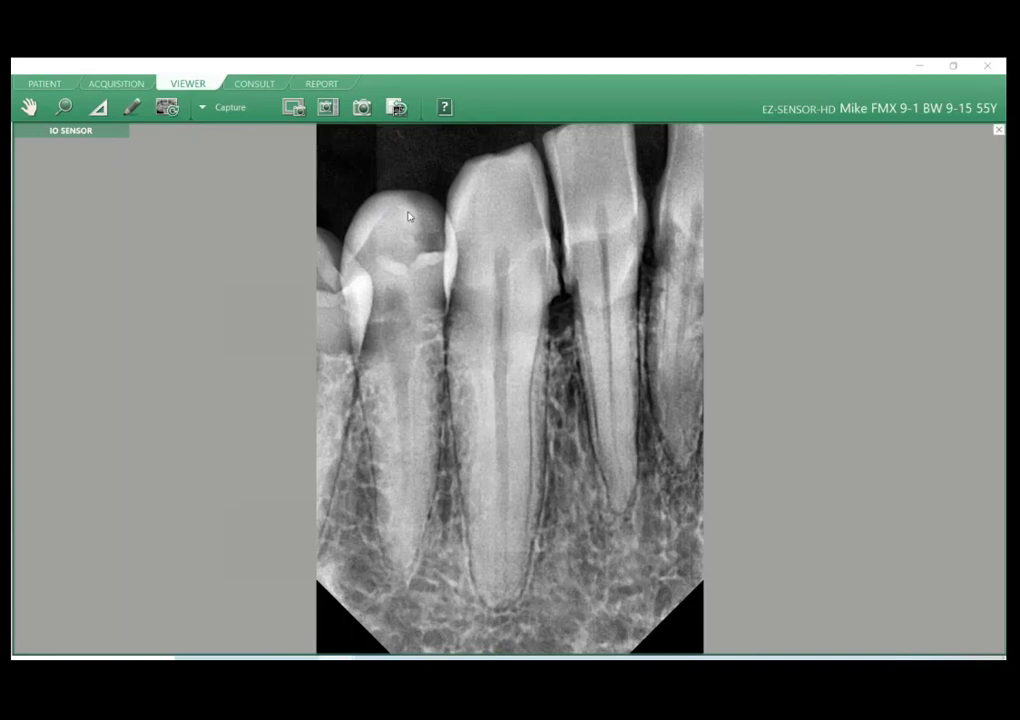
Switch the Viewer tool set to View and back to Capture, and send the enlarged image to a report.
click(230, 108)
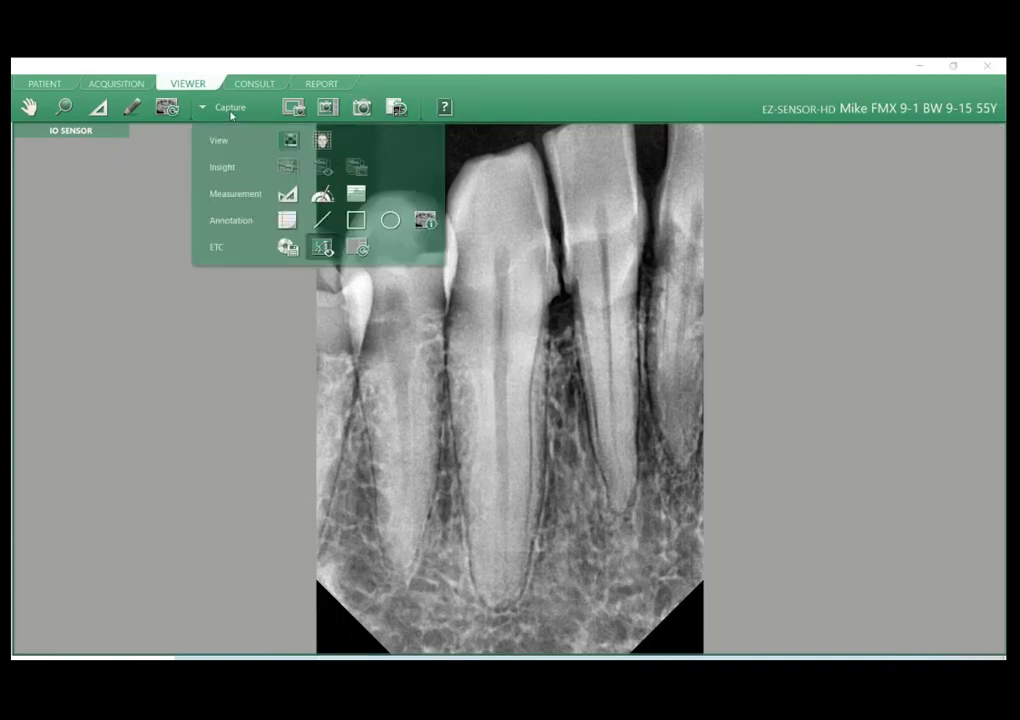
click(230, 140)
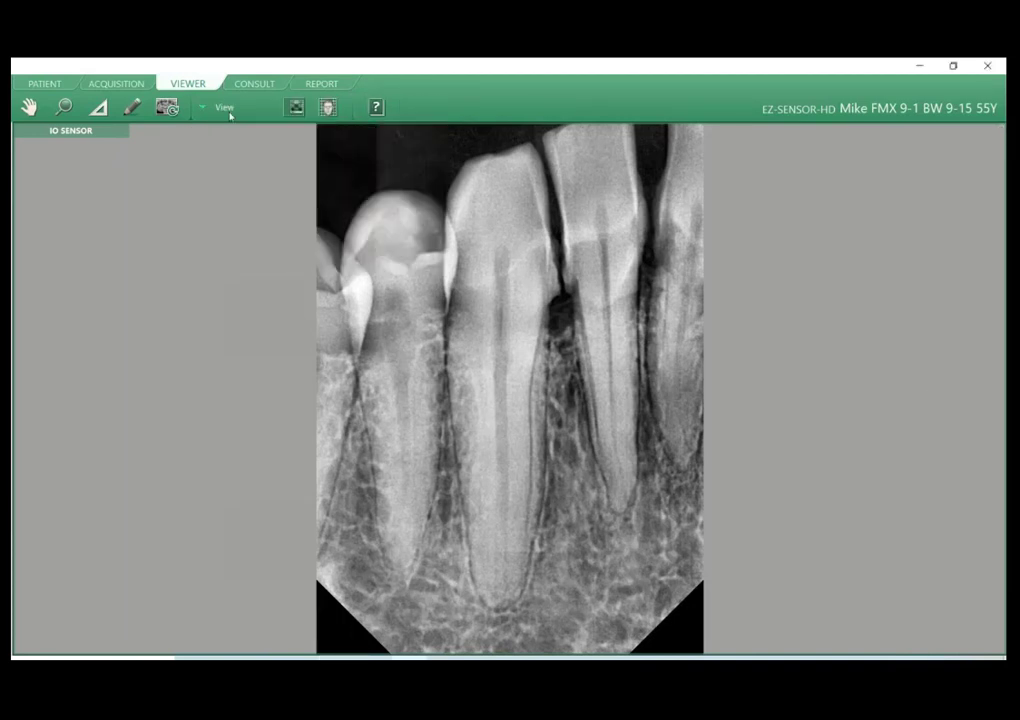
click(228, 108)
click(228, 220)
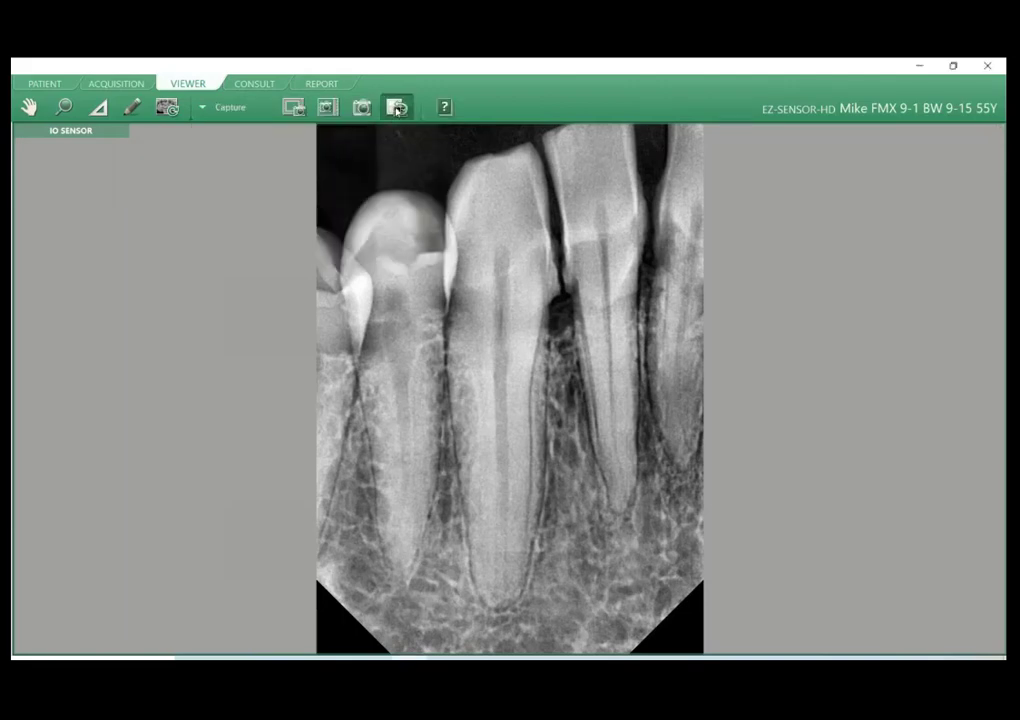
click(397, 108)
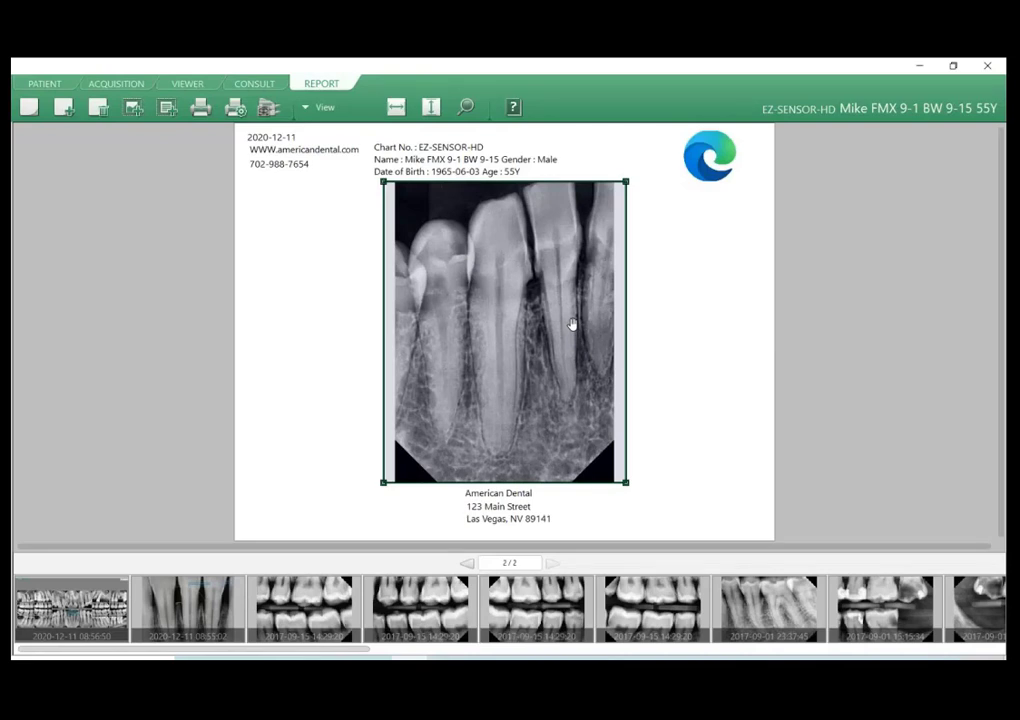
Try exporting the report with patient information anonymization applied and JPG as the file type, and cancel the save.
click(330, 110)
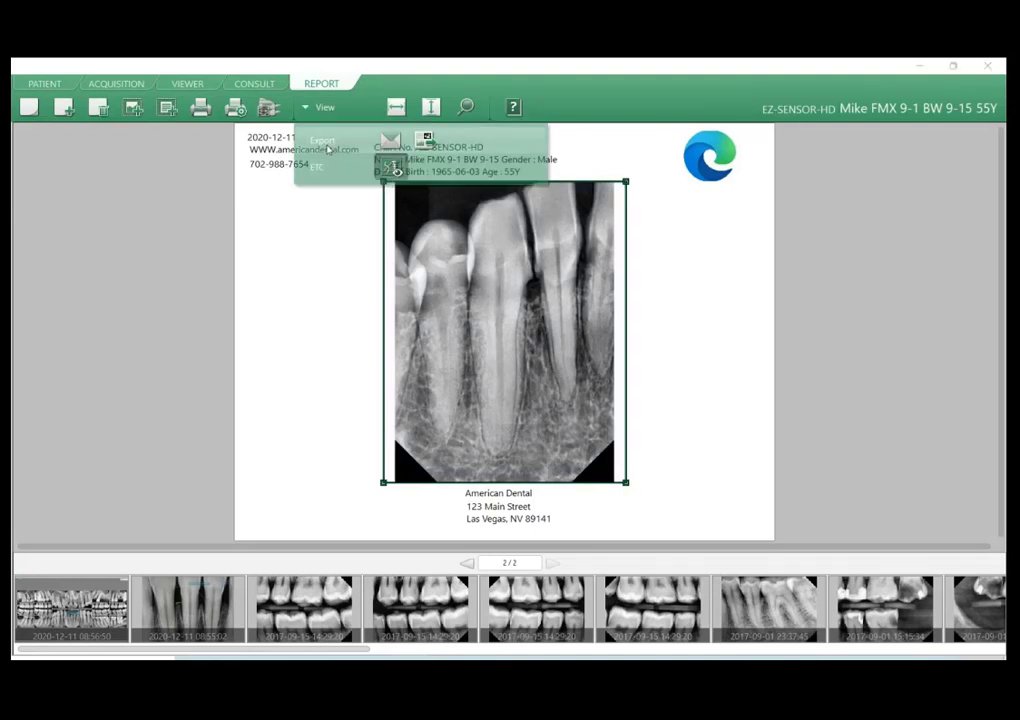
click(328, 148)
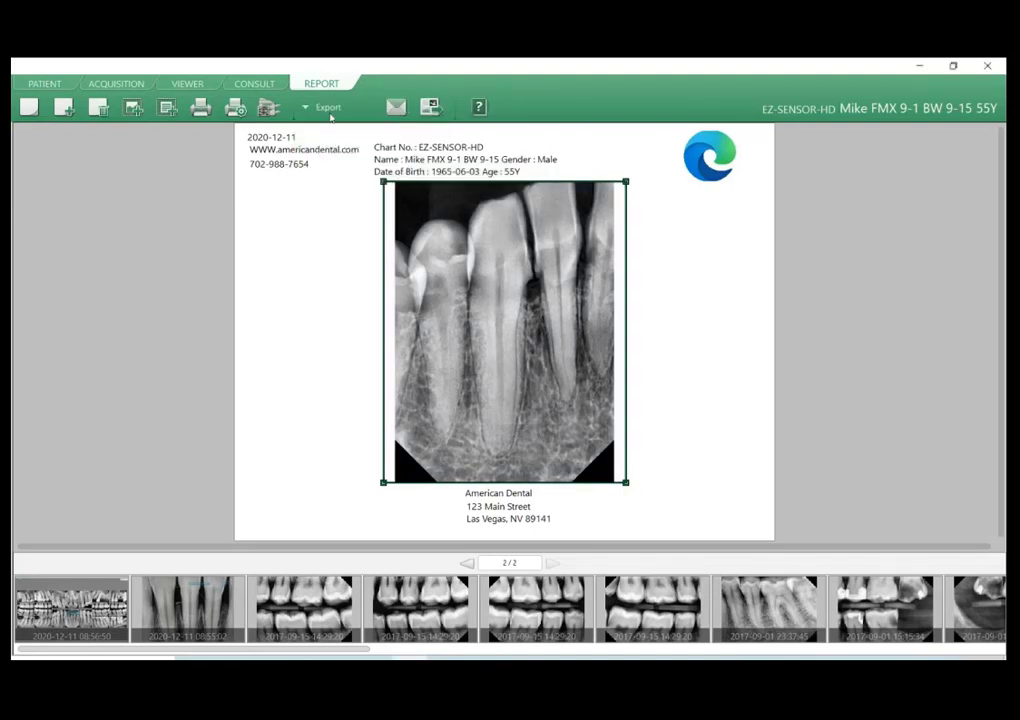
click(438, 108)
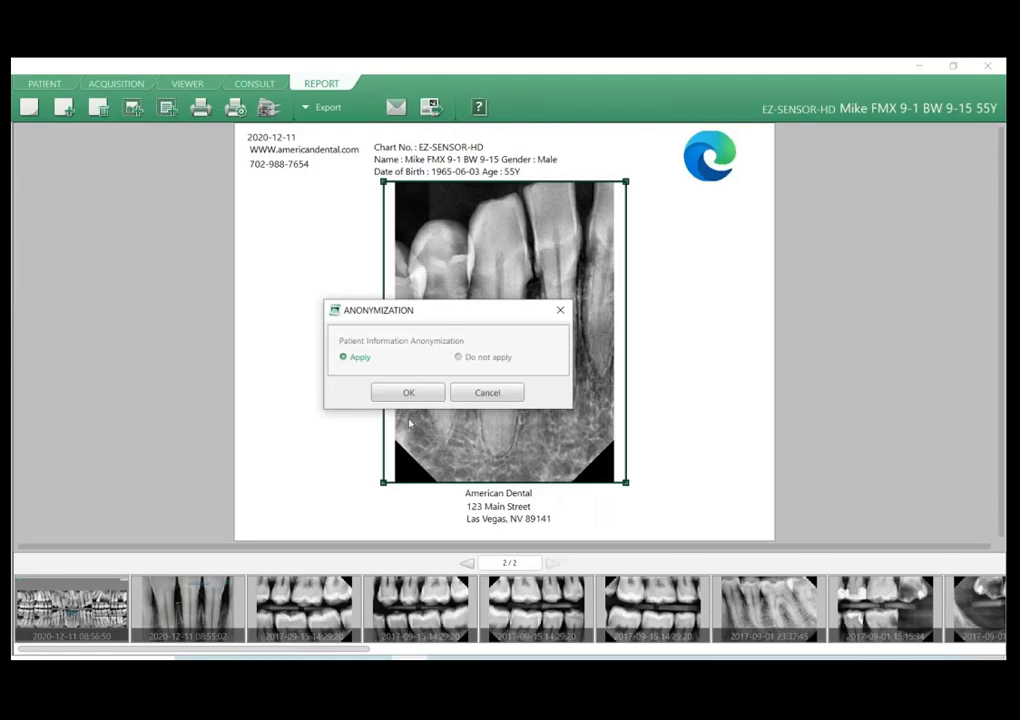
click(409, 392)
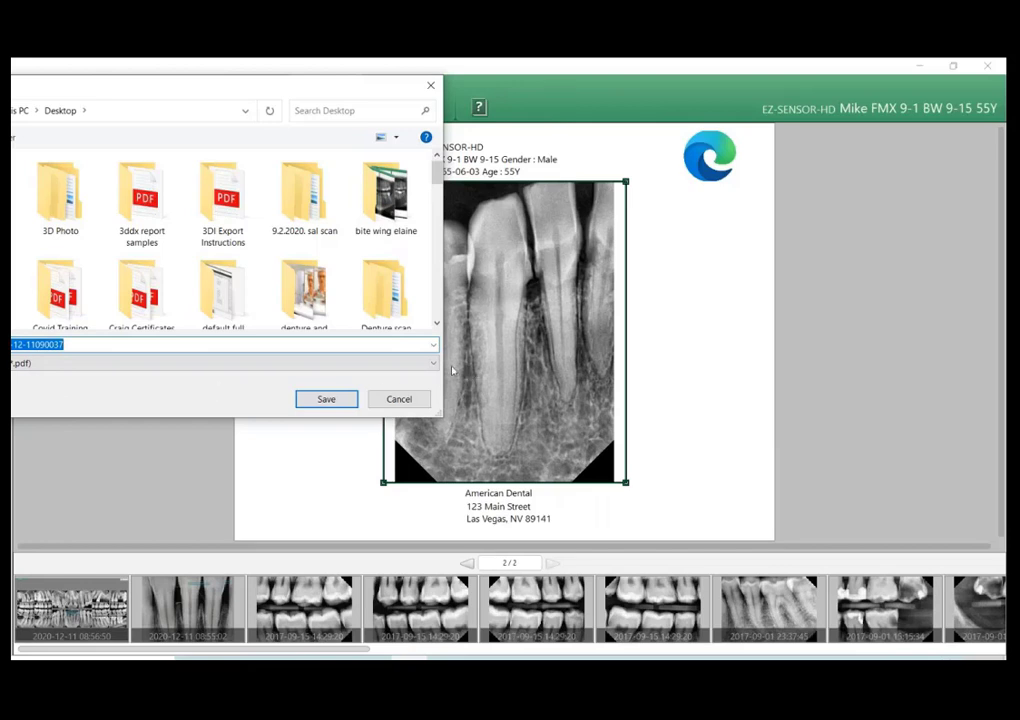
click(130, 363)
click(130, 404)
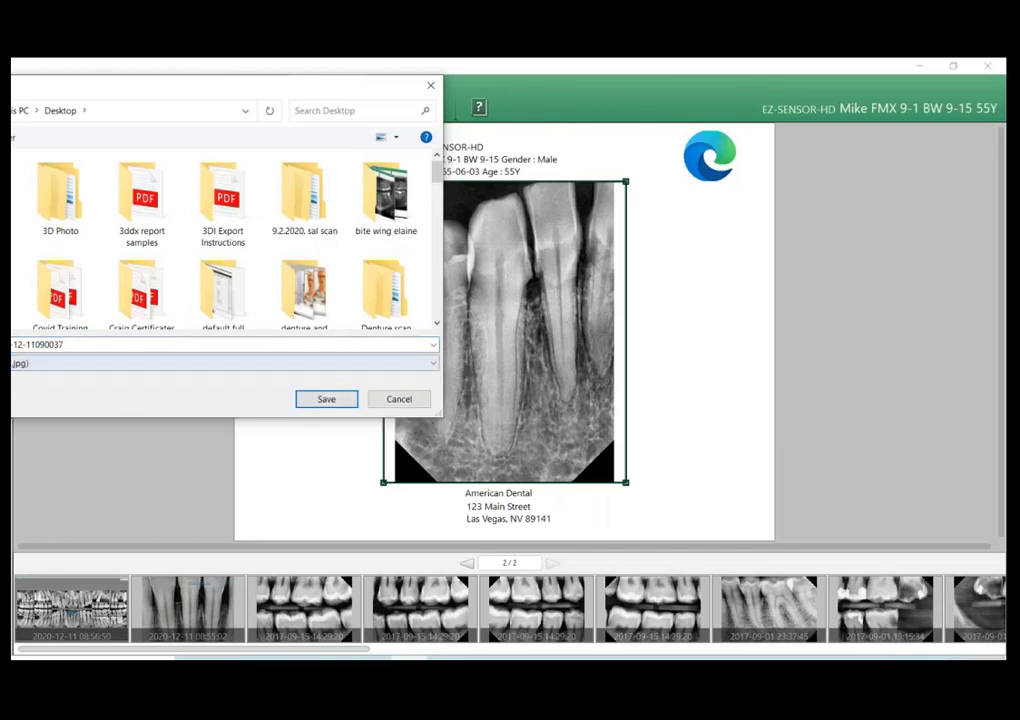
click(400, 398)
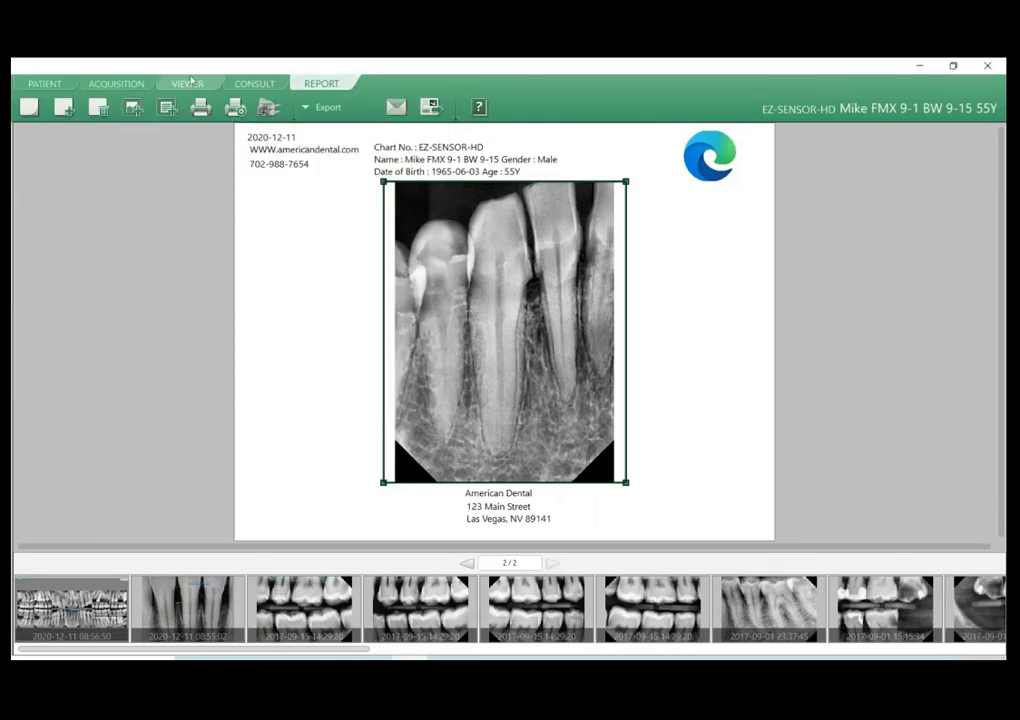
Return to the Viewer, switch the tool set to Annotation and bring up the preset memo choices on the enlarged image.
click(188, 83)
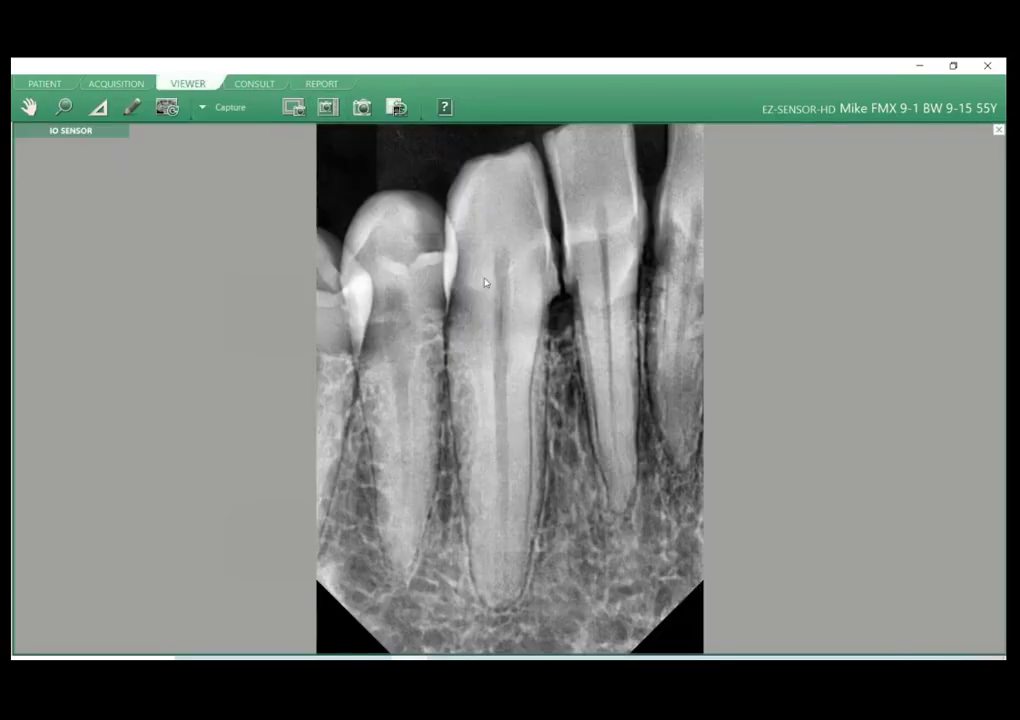
click(228, 107)
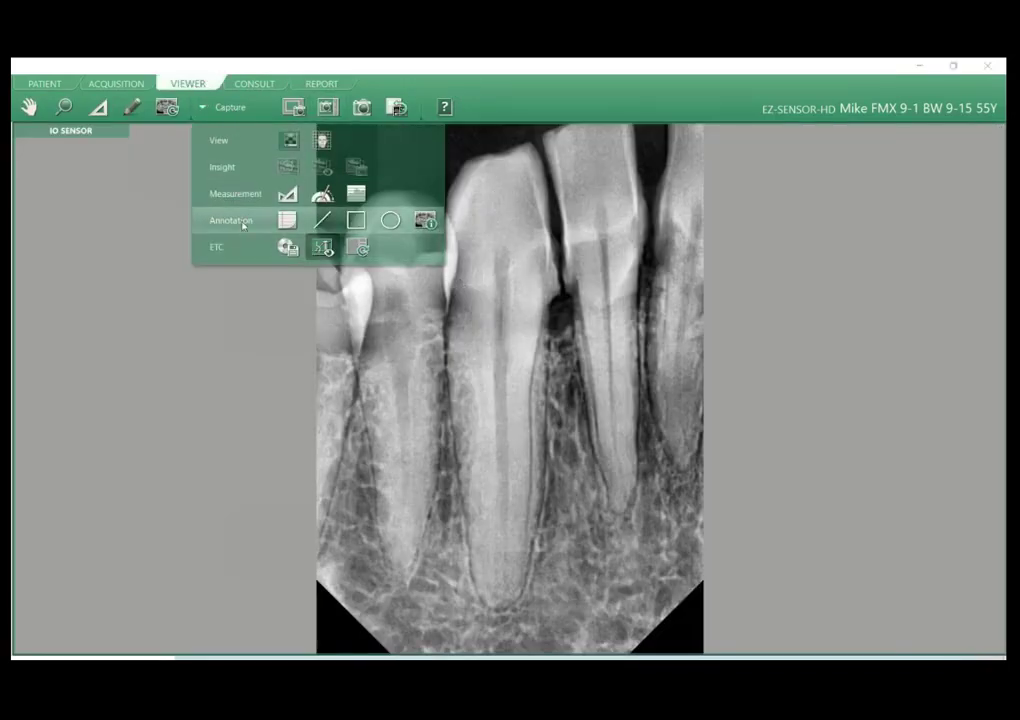
click(243, 225)
right_click(485, 298)
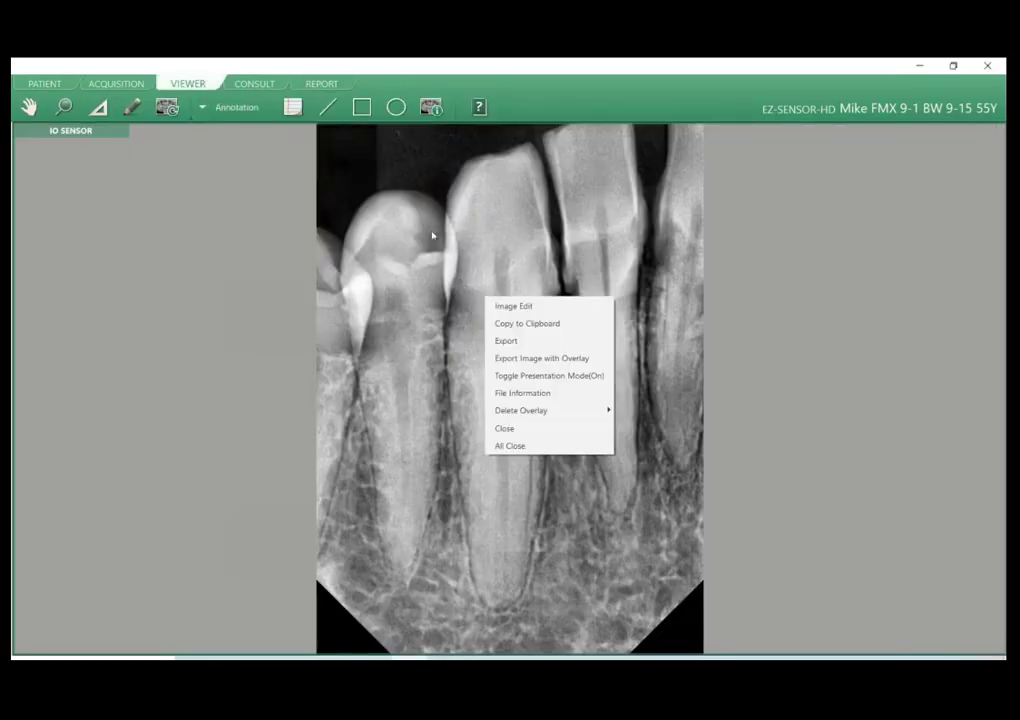
click(292, 107)
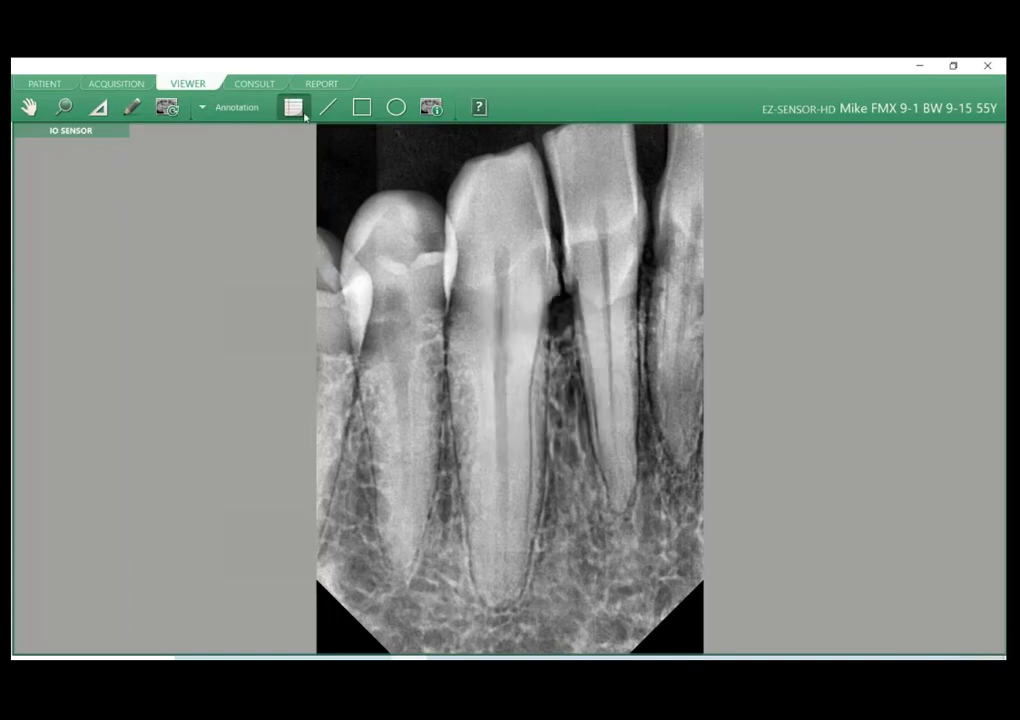
click(489, 287)
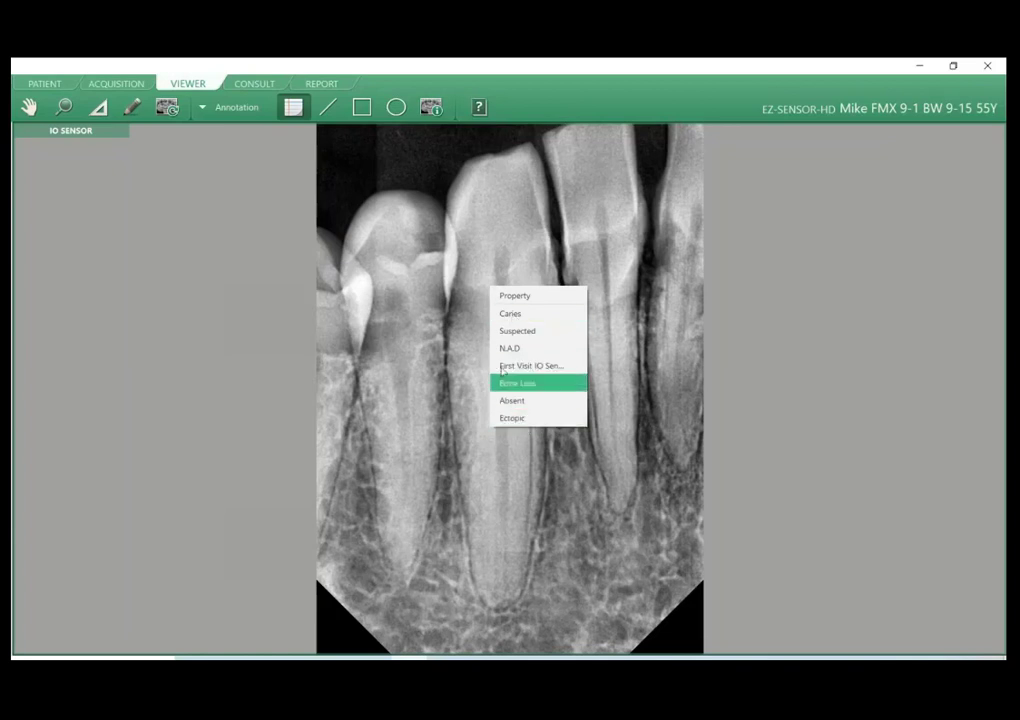
click(461, 267)
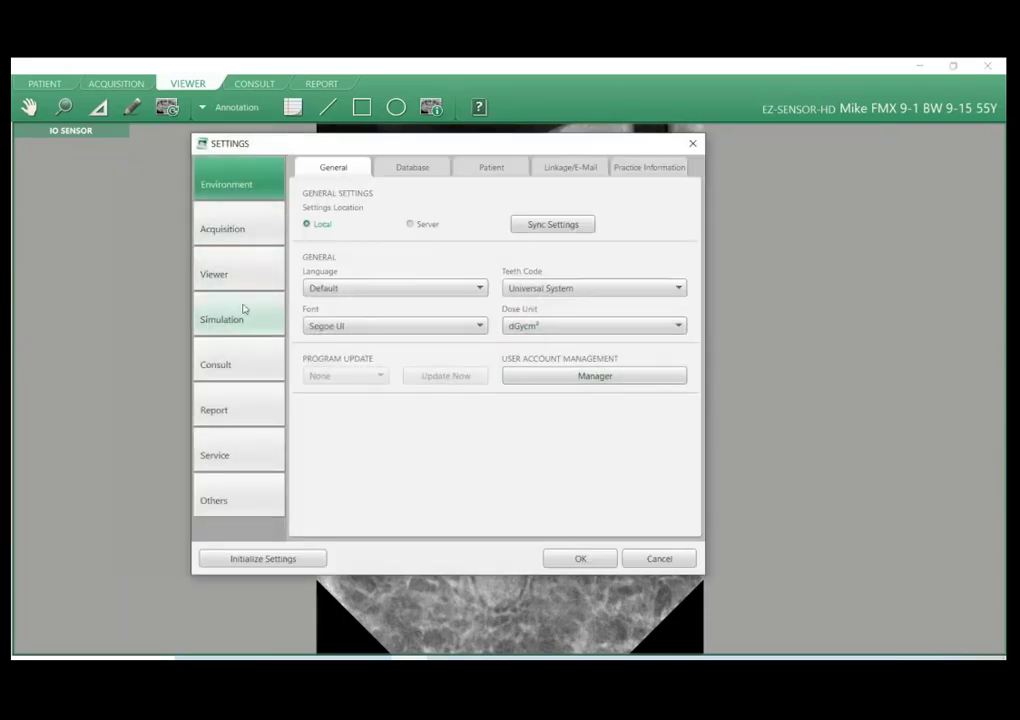
Review the preset memo wording in the Viewer settings and cancel the settings dialog.
click(238, 272)
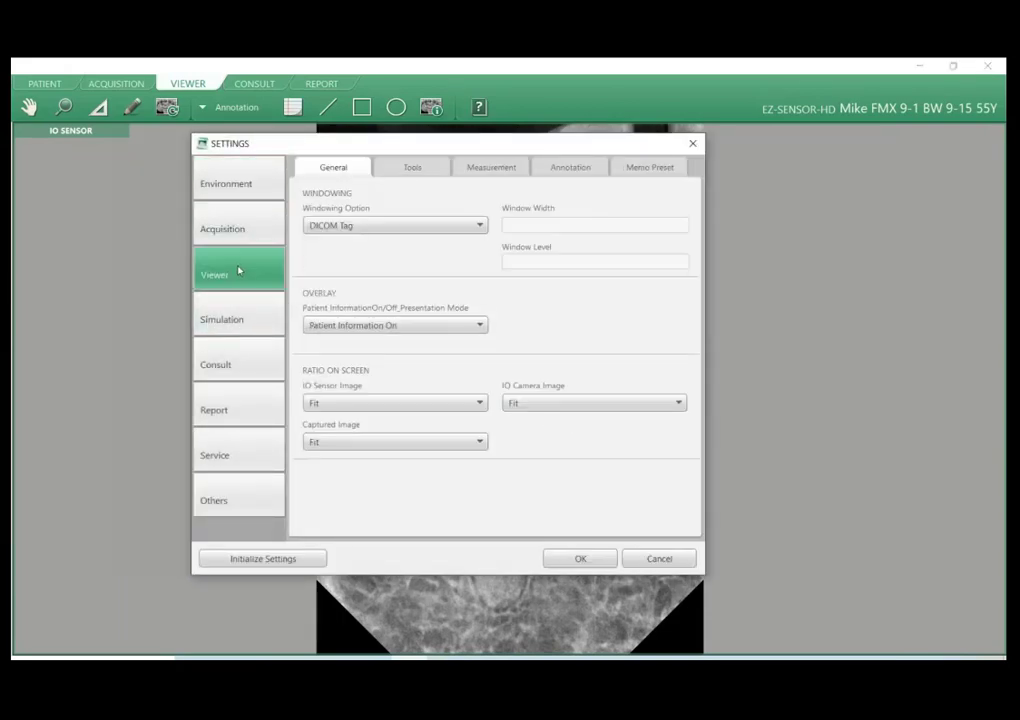
click(661, 168)
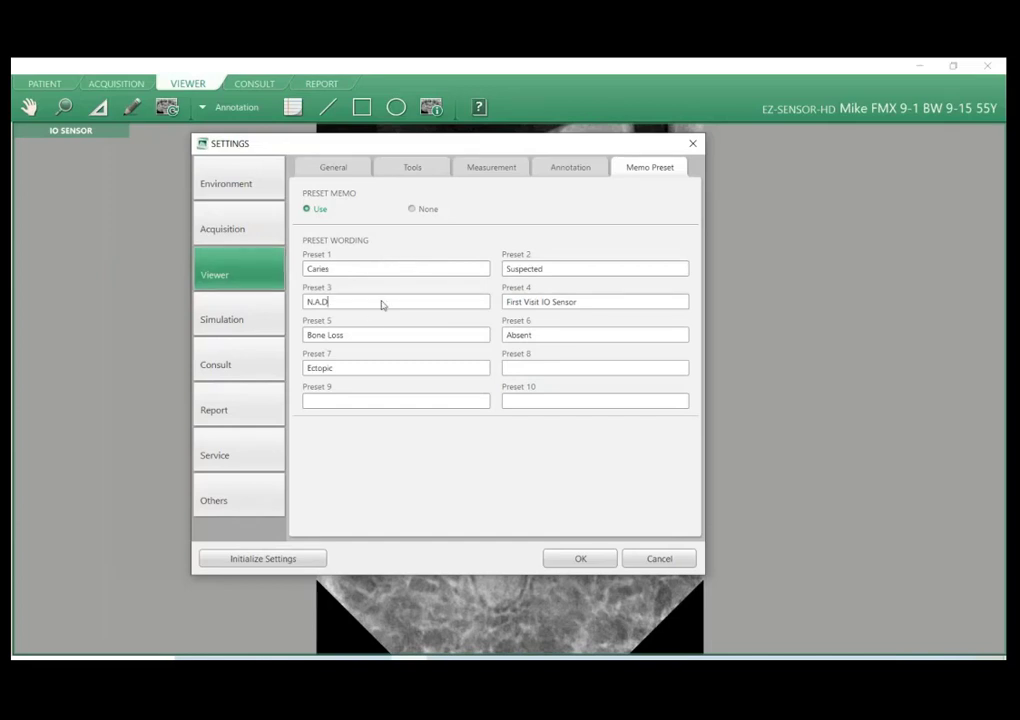
click(416, 371)
click(659, 559)
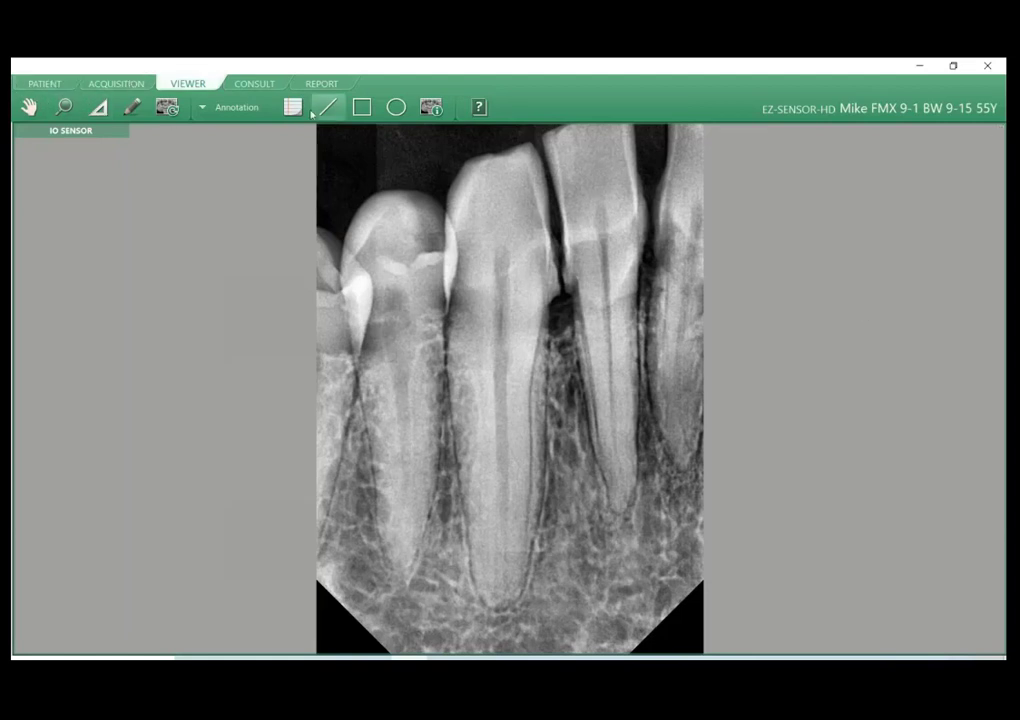
click(240, 108)
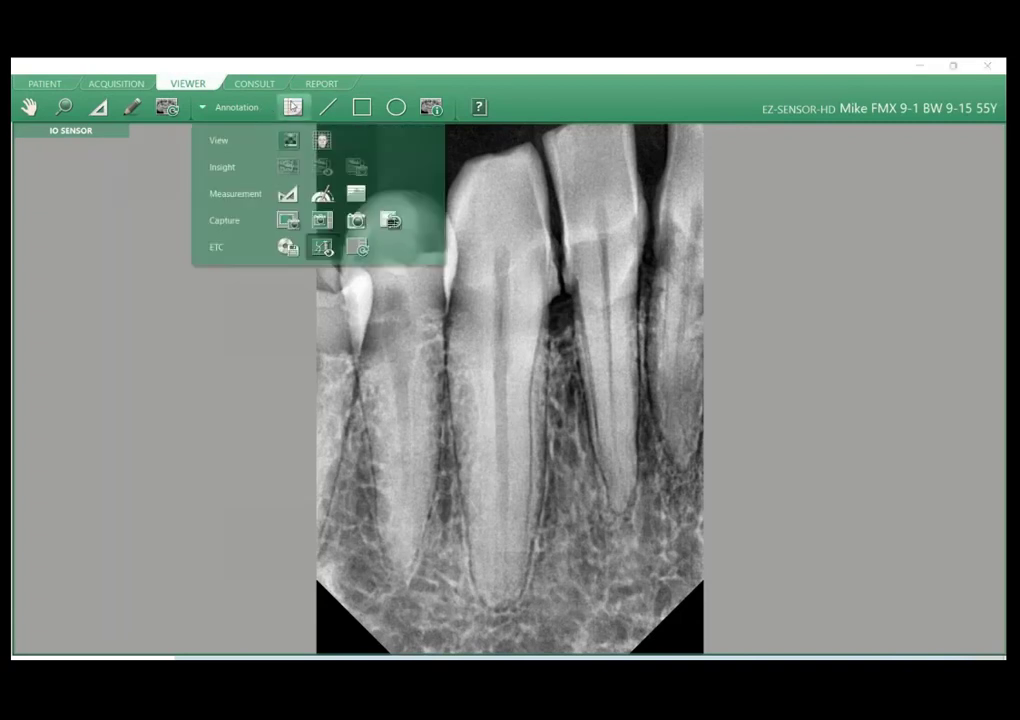
click(259, 106)
click(259, 106)
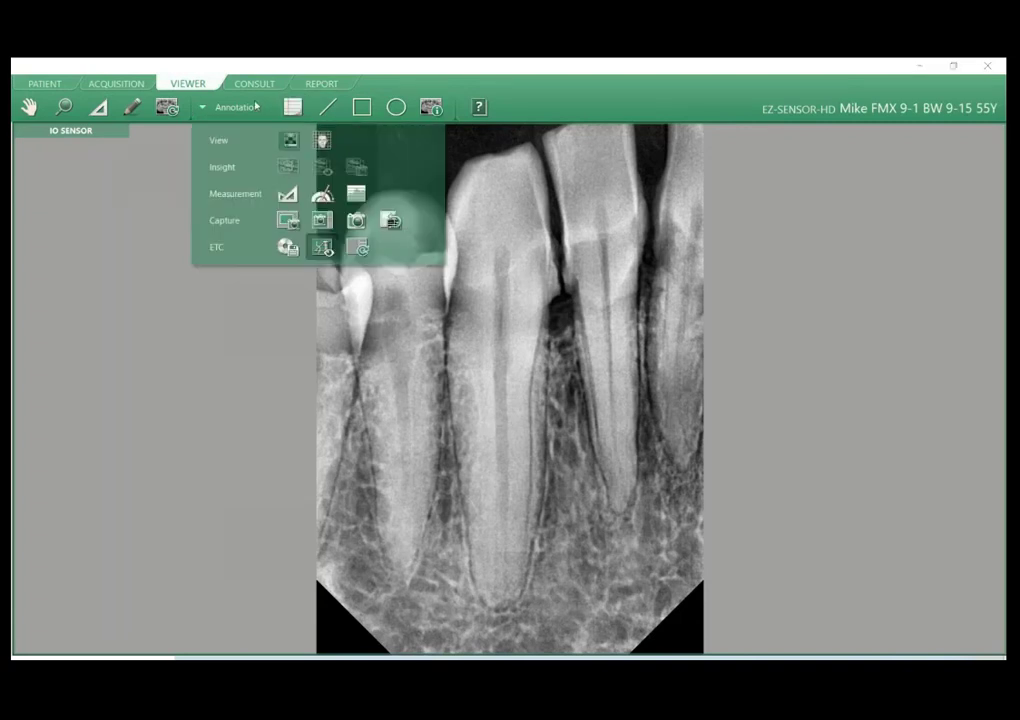
click(259, 106)
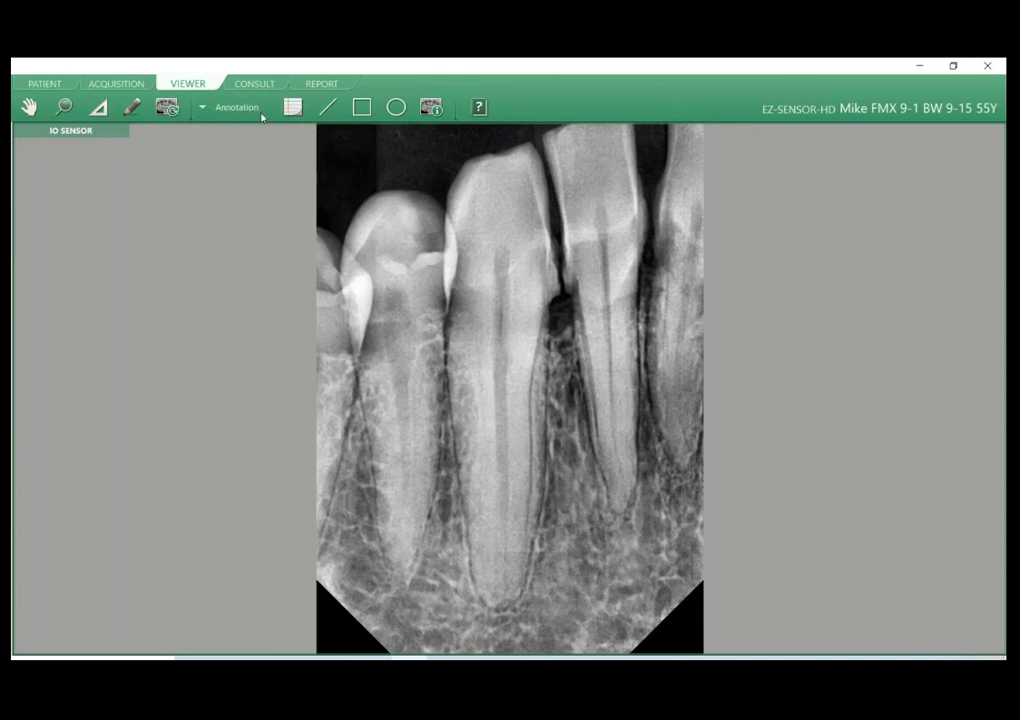
Display the patient information overlay on the enlarged image and check the overlay's Hide option.
click(431, 107)
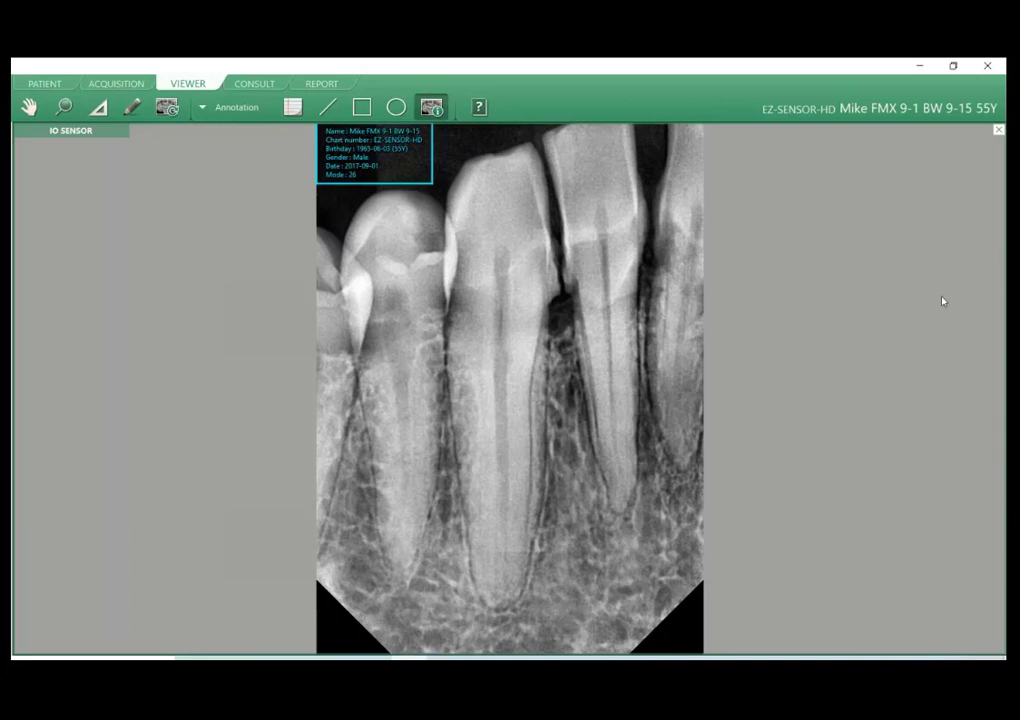
right_click(428, 268)
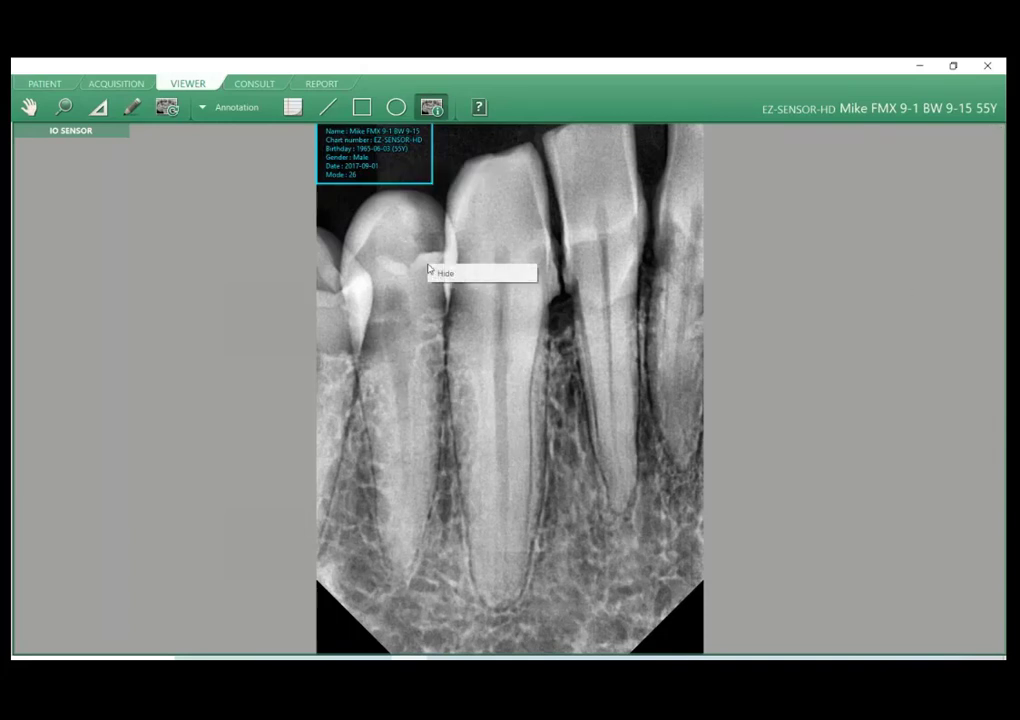
right_click(401, 176)
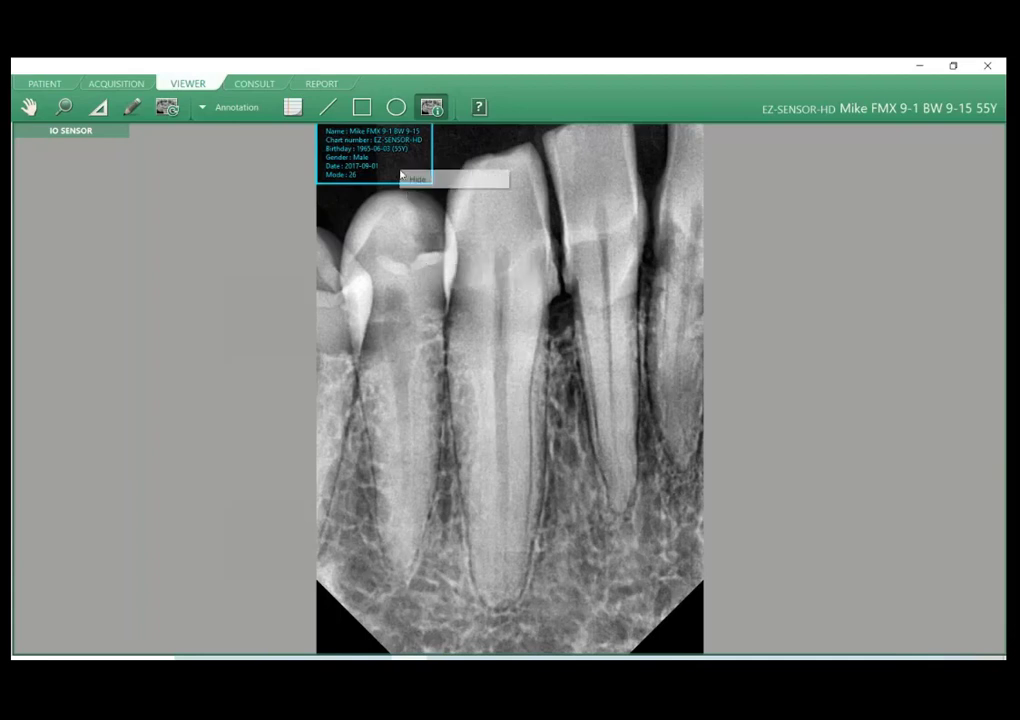
Open the export settings for the enlarged image, close them without exporting and look over the image's context options.
right_click(543, 437)
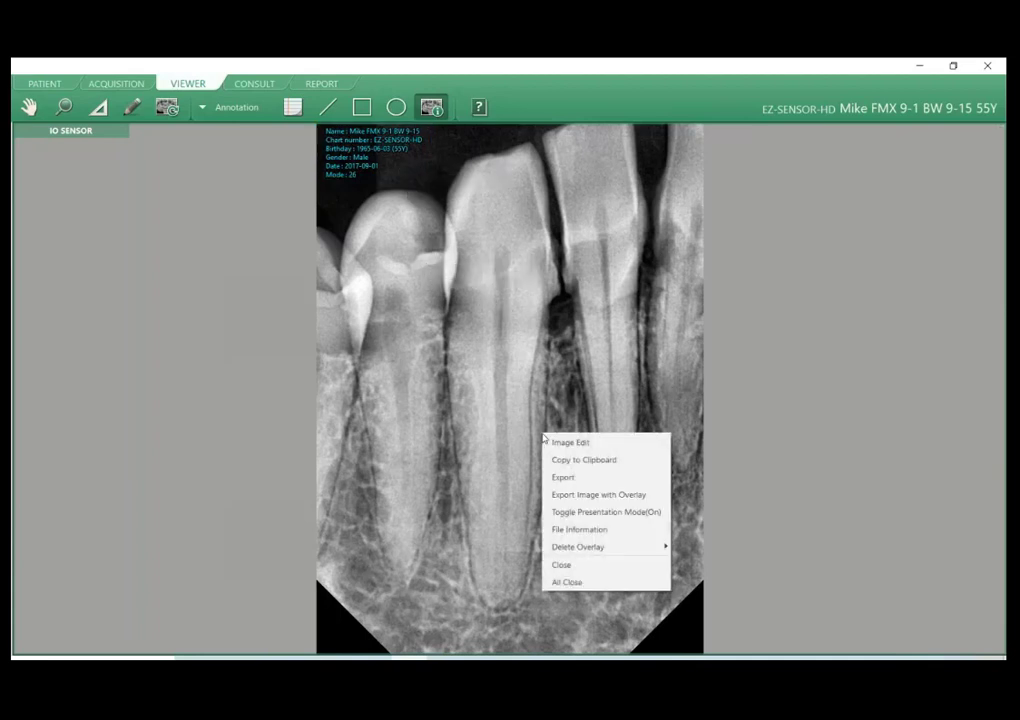
click(584, 479)
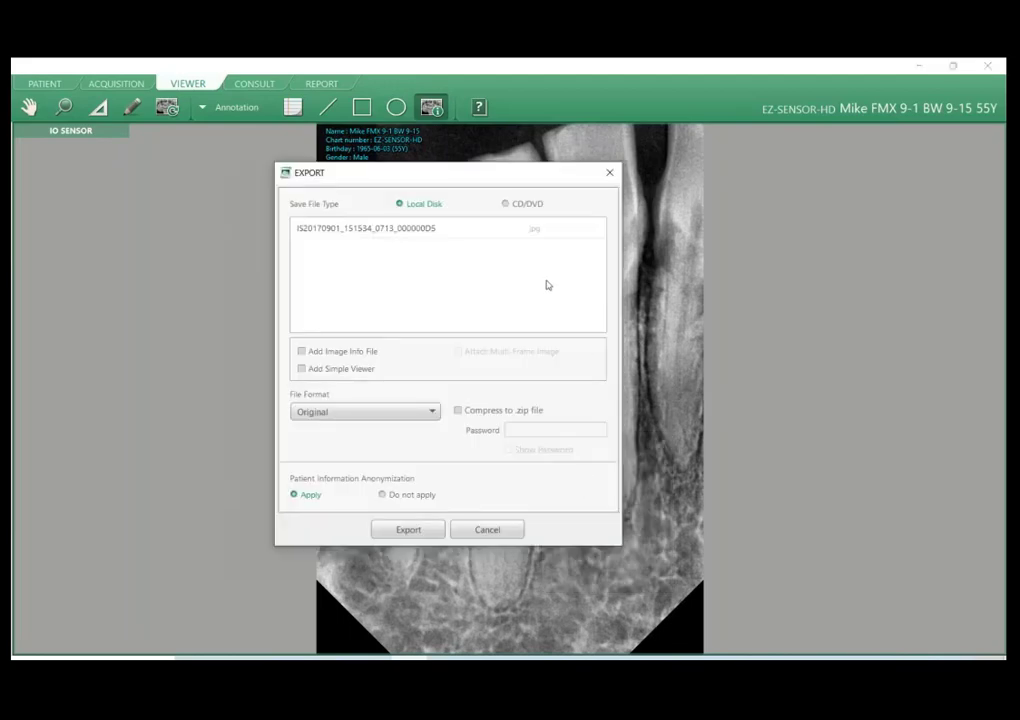
drag(494, 179, 322, 212)
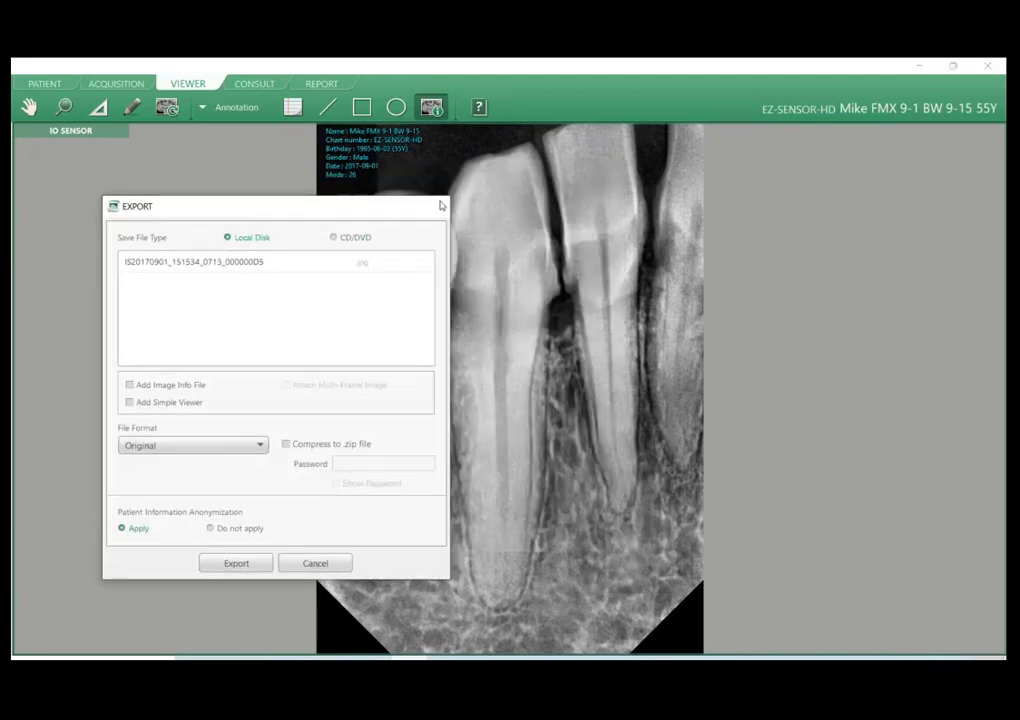
click(439, 206)
right_click(517, 326)
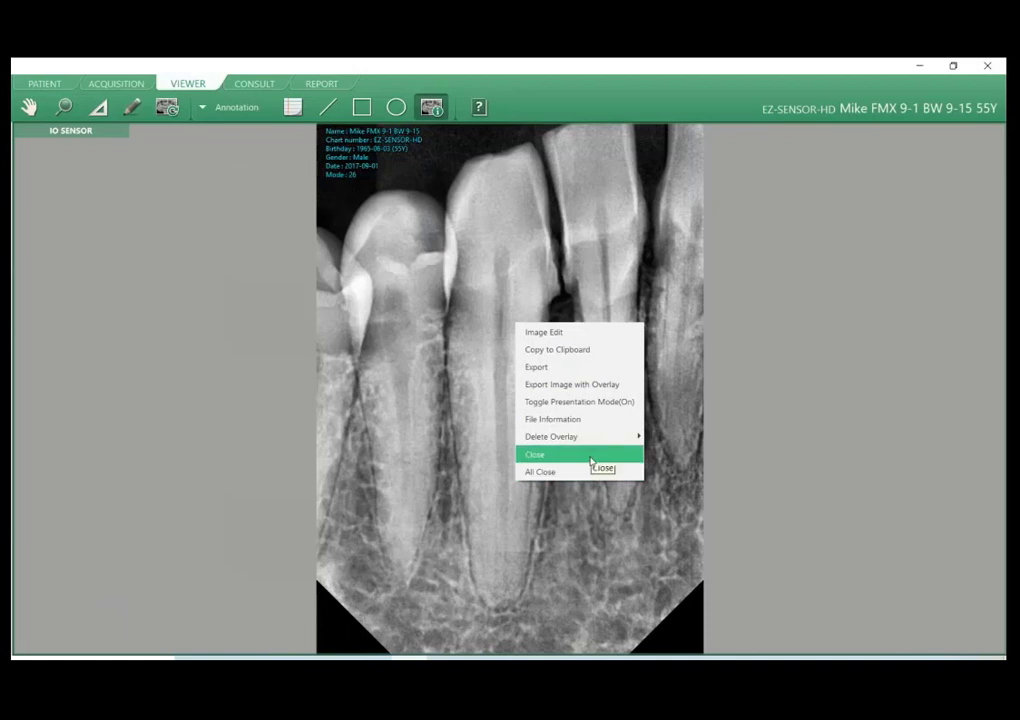
click(456, 300)
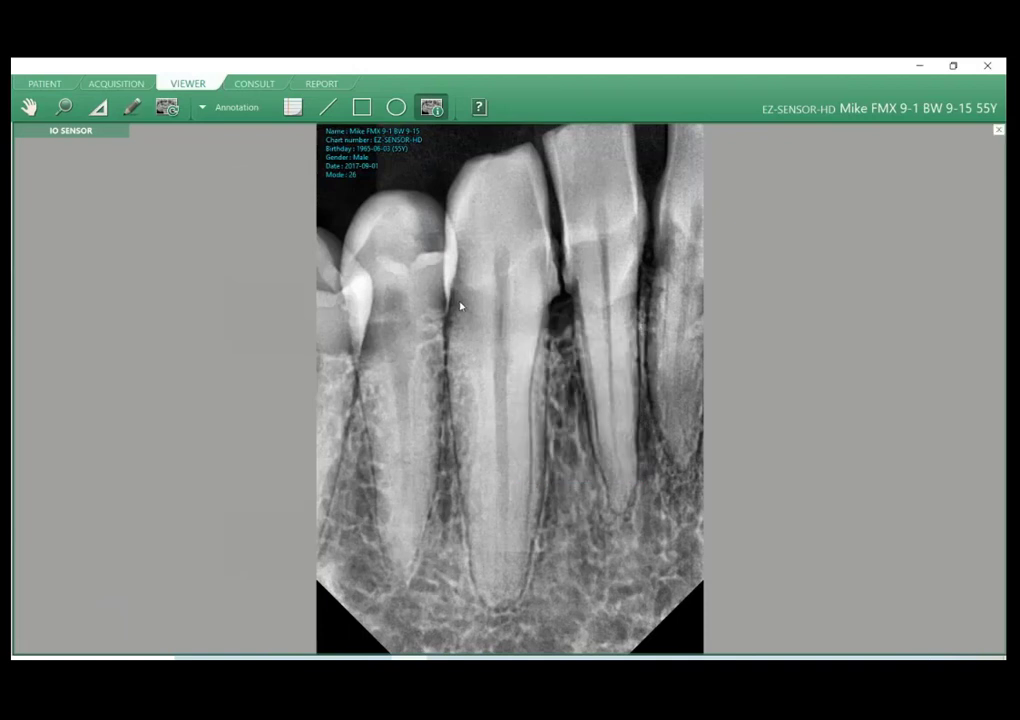
Try exporting the enlarged image with its overlay and patient information anonymization applied, and check the context options again.
right_click(468, 247)
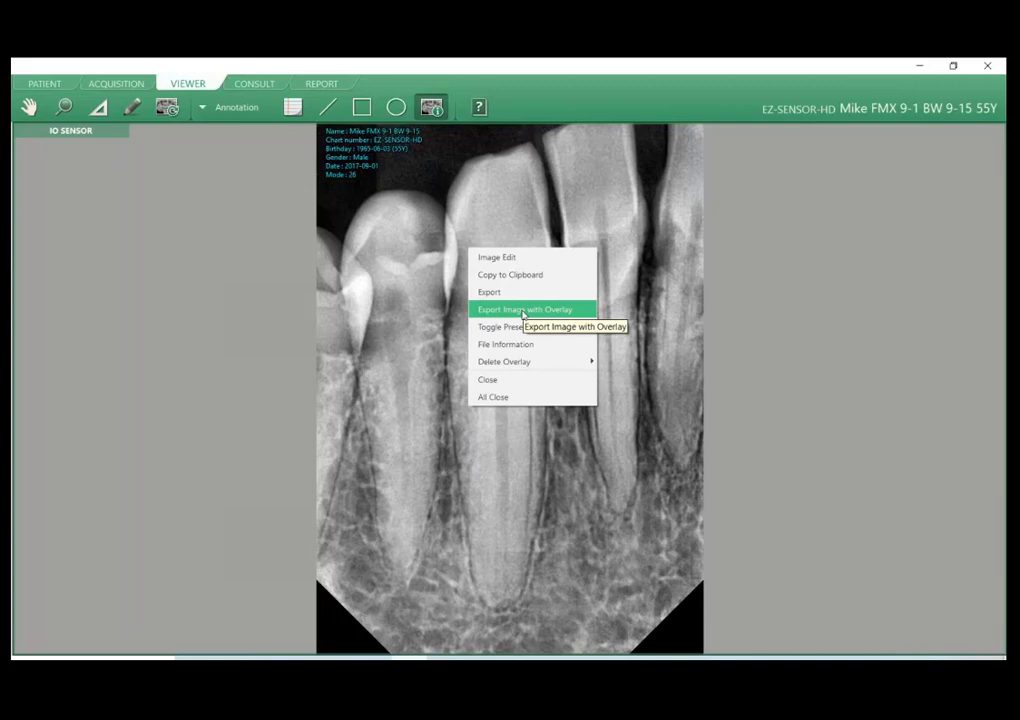
click(522, 315)
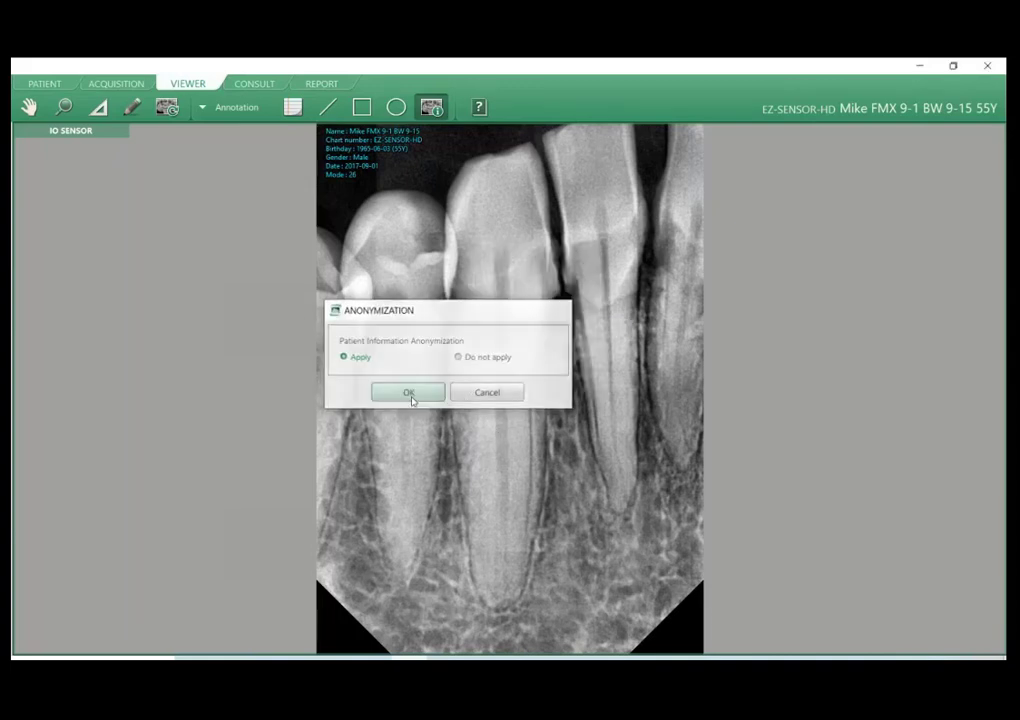
click(409, 393)
click(417, 398)
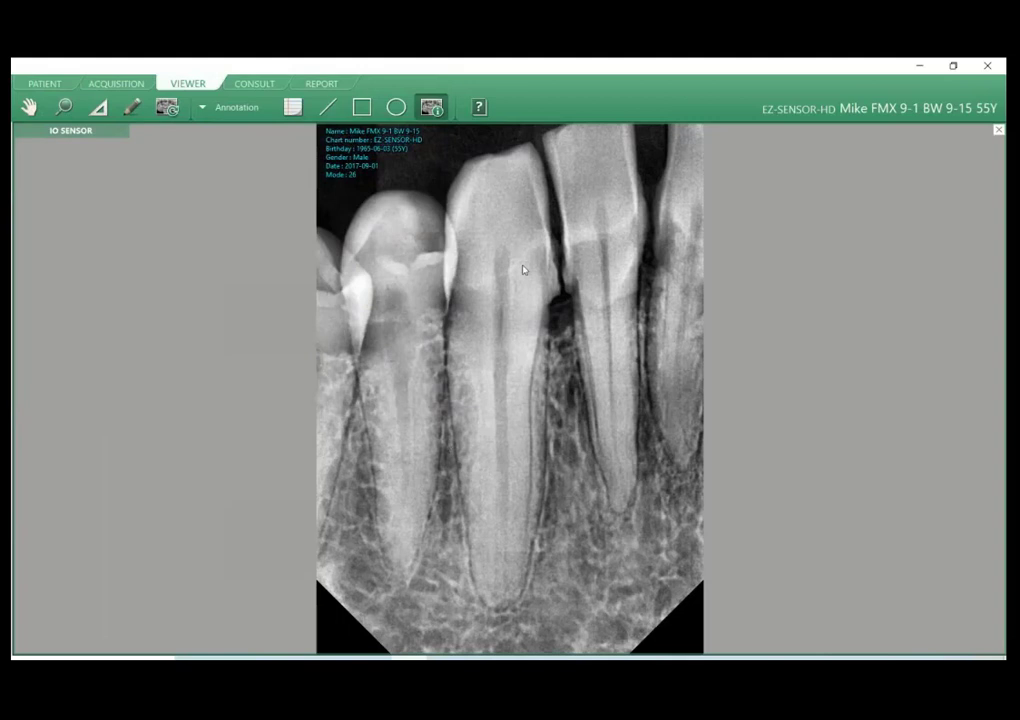
right_click(522, 269)
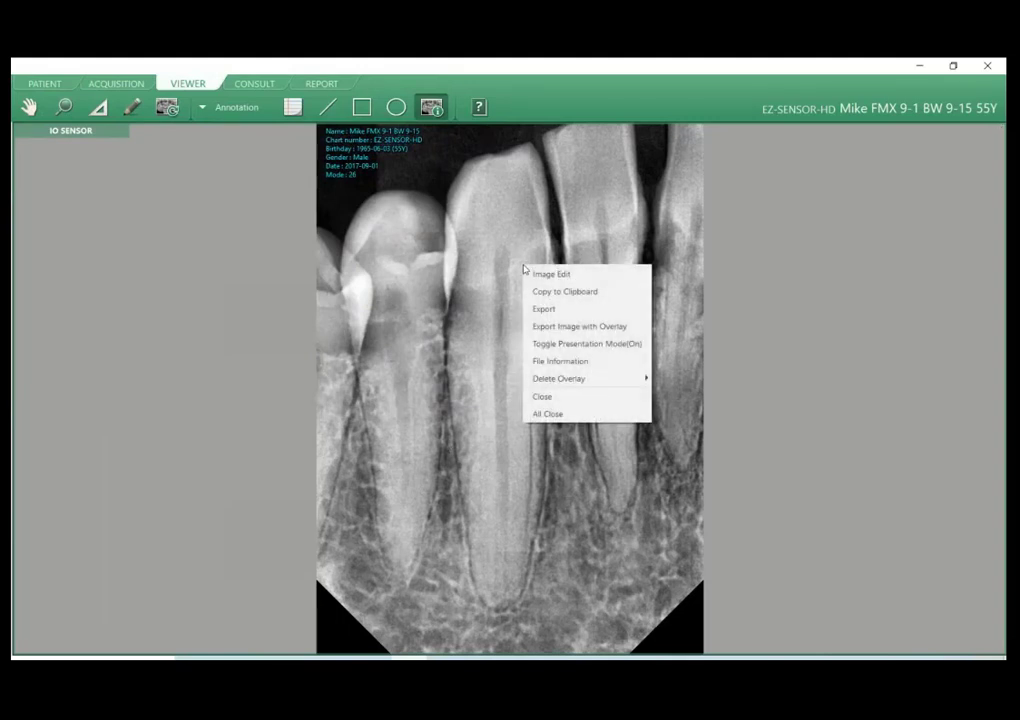
click(496, 354)
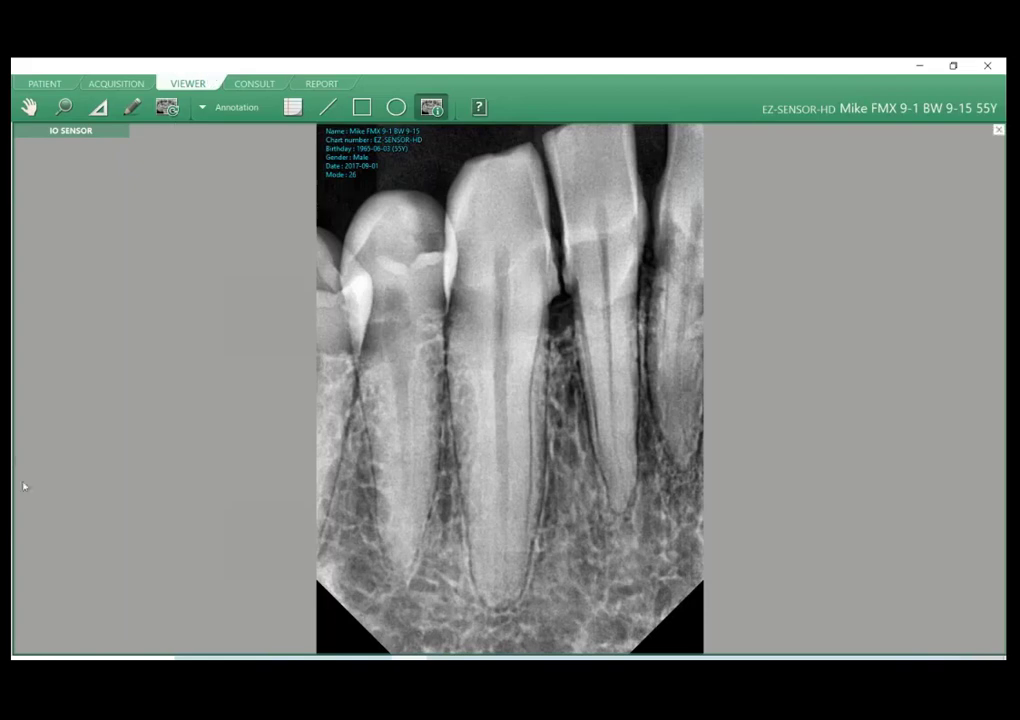
Open Consult and load the annotated lower incisor image dated 2017-09-01 into the first comparison pane.
click(253, 85)
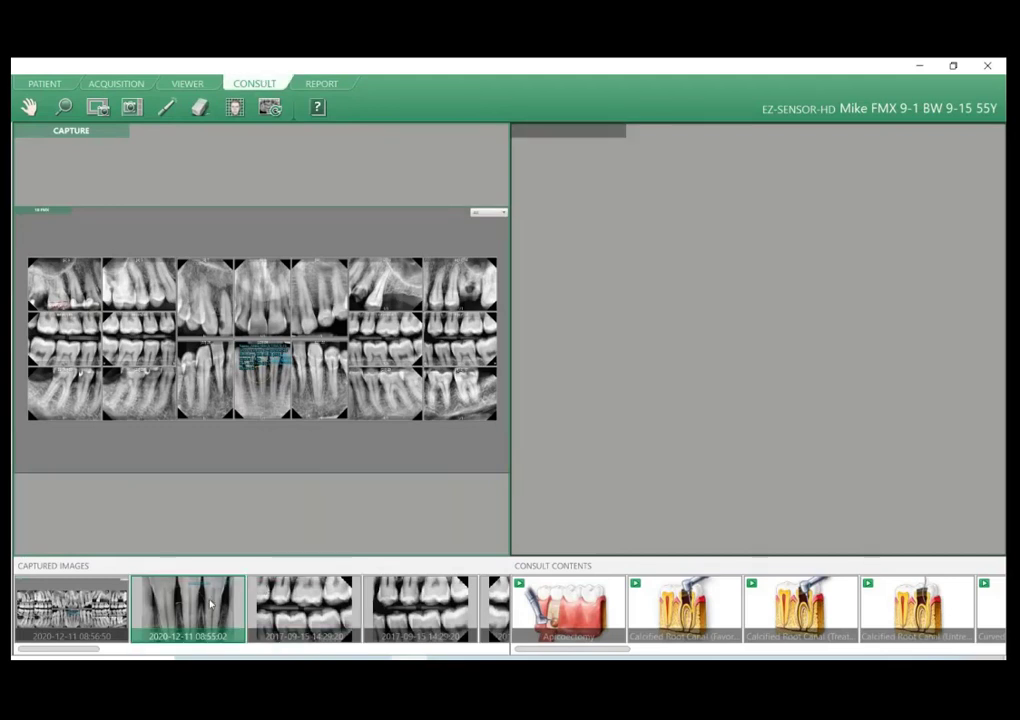
scroll(210, 601, down, 5)
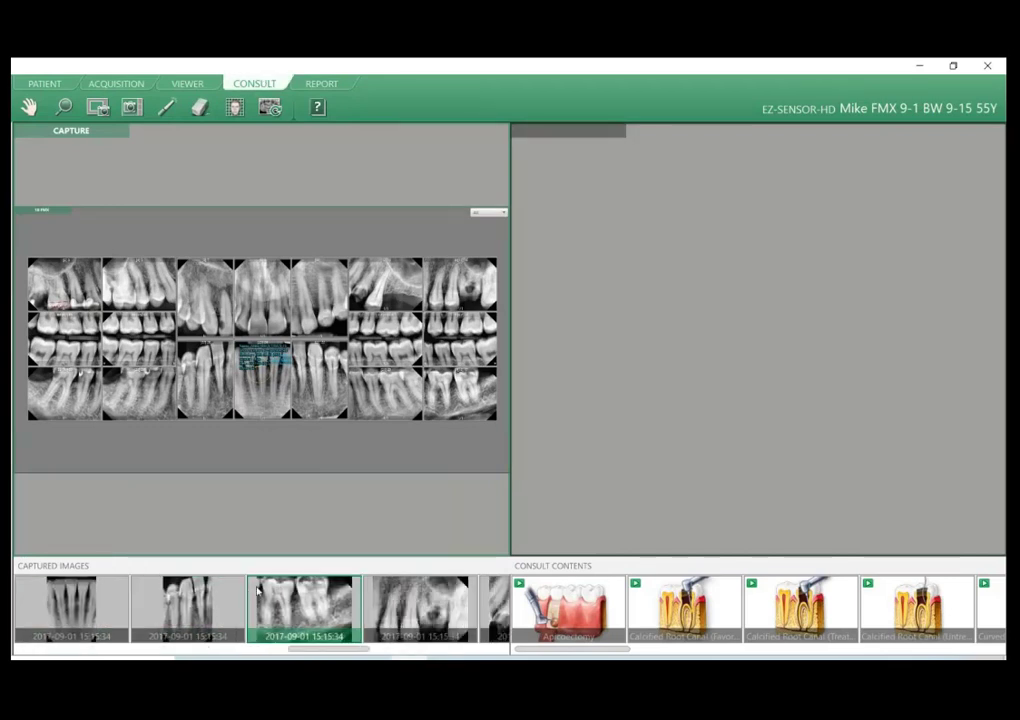
drag(296, 617, 228, 400)
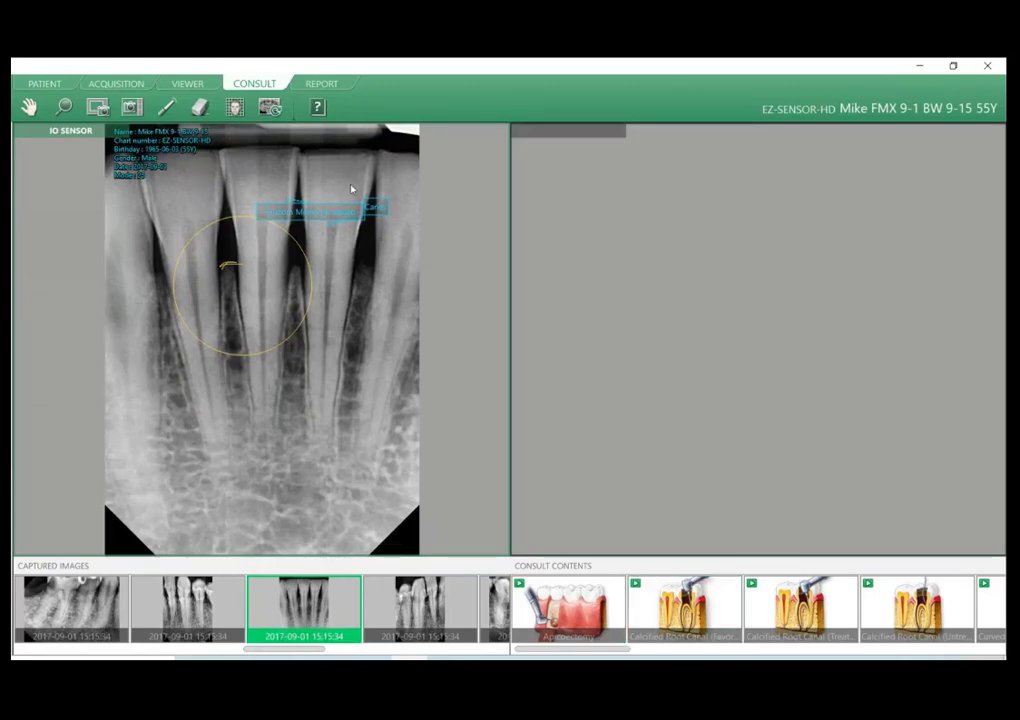
drag(404, 615, 421, 537)
scroll(420, 612, down, 3)
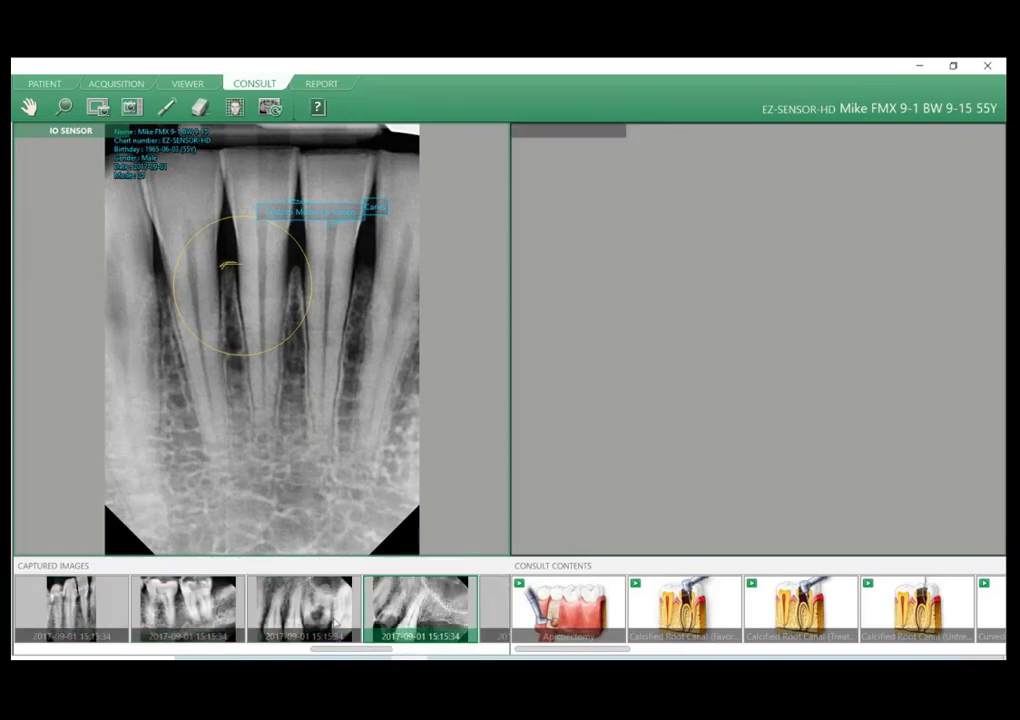
drag(381, 654, 250, 652)
double_click(304, 615)
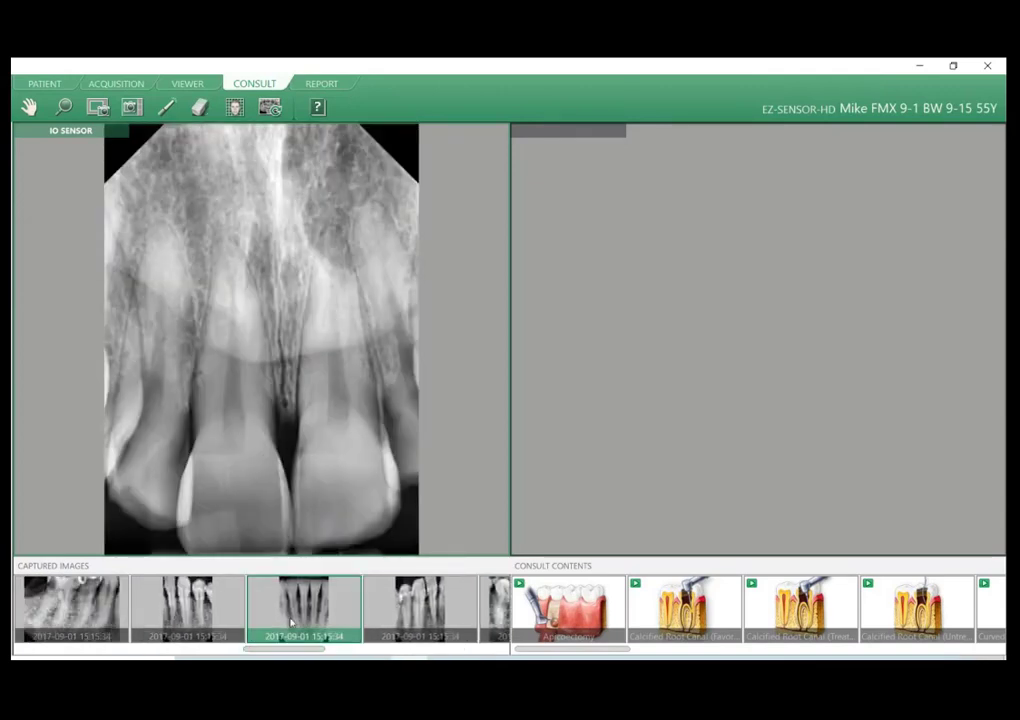
drag(304, 610, 266, 474)
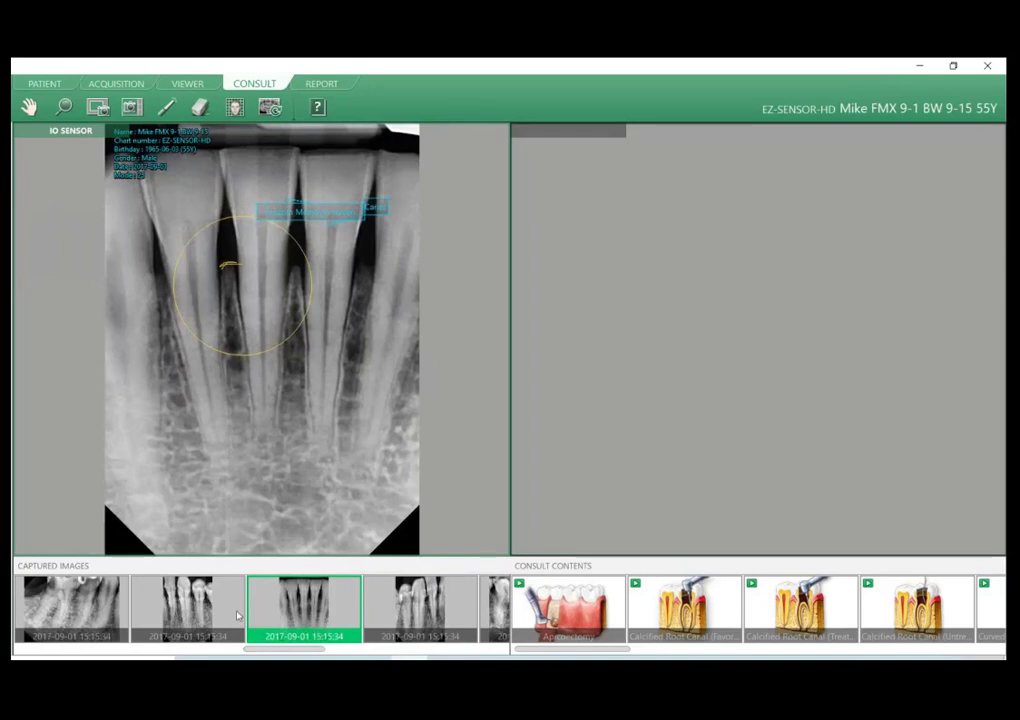
Replace the first pane's image with the neighbouring lower canine image and load the annotated lower incisor image into the second pane.
click(185, 611)
drag(184, 611, 208, 470)
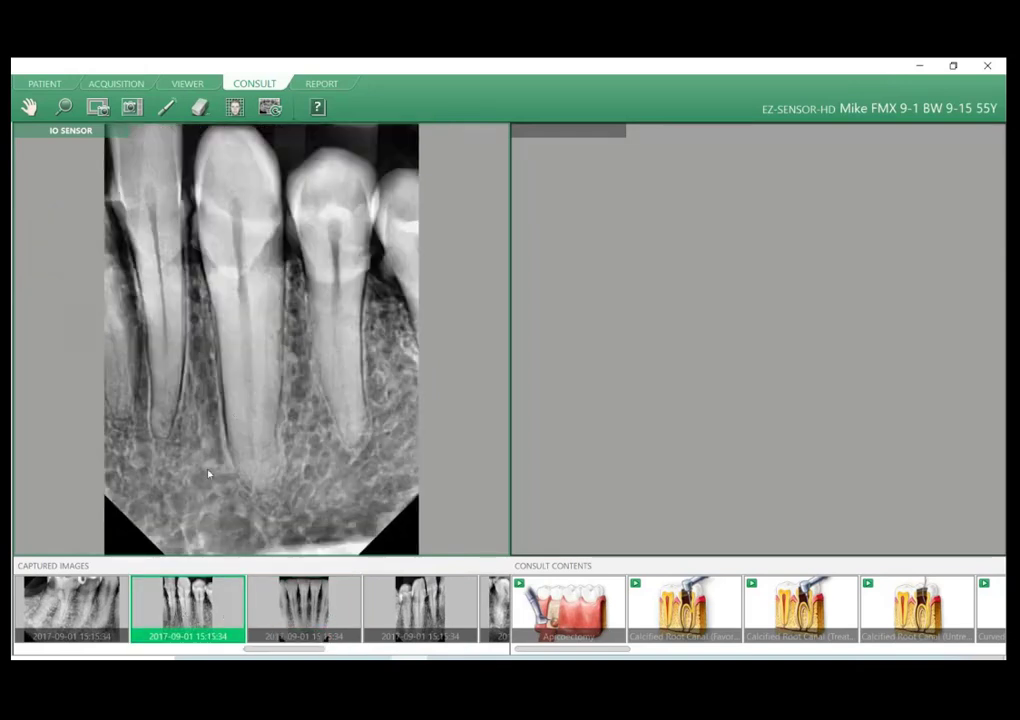
double_click(337, 611)
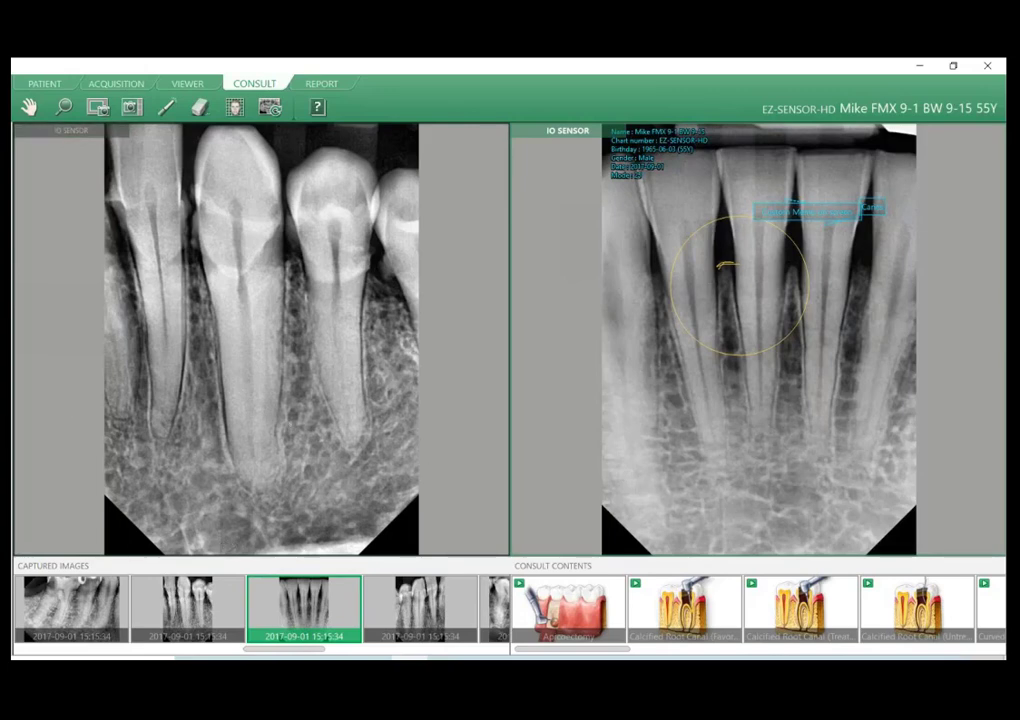
Check the Set as Default option on the 2 X 1 and 3 X 1 layouts, then switch Consult to the 1 + 2 layout.
middle_click(489, 473)
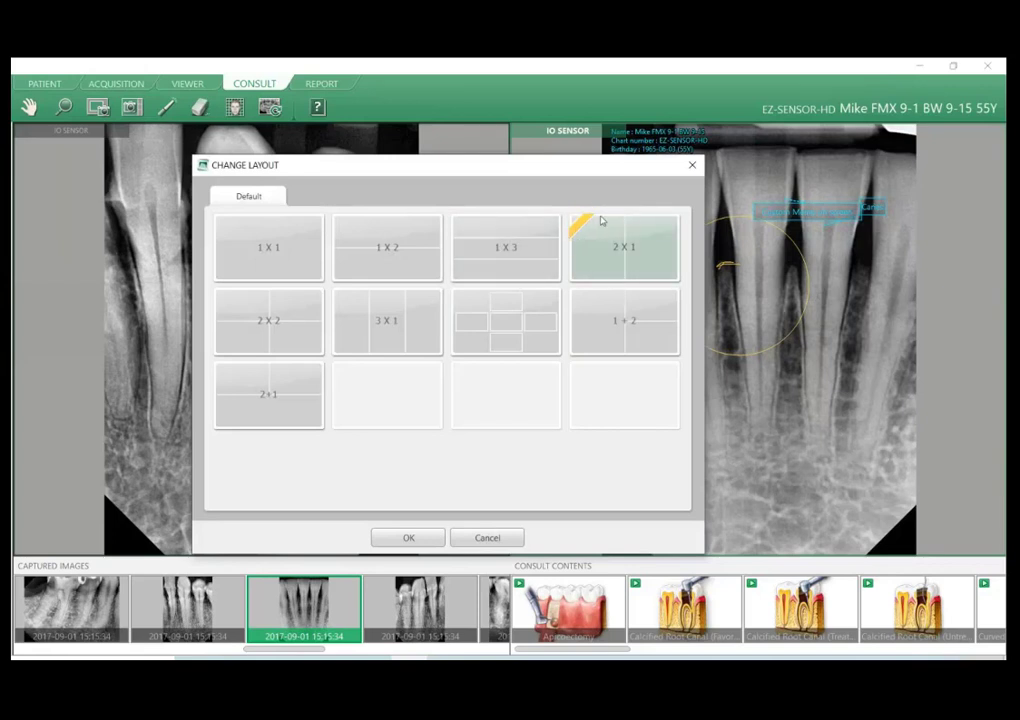
right_click(588, 256)
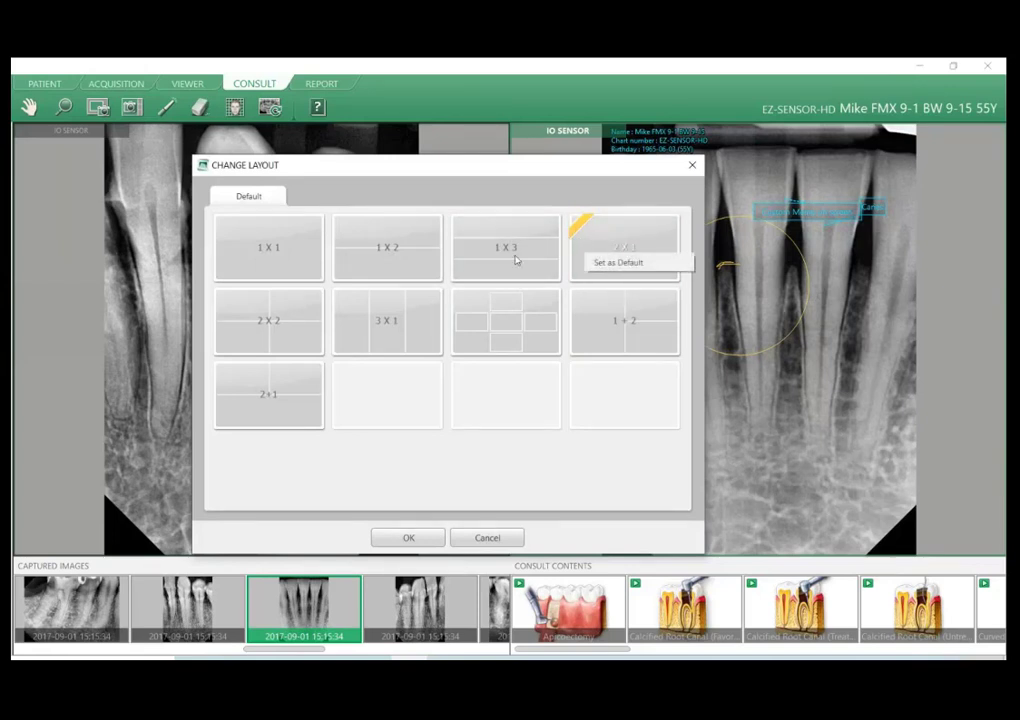
click(392, 346)
right_click(390, 344)
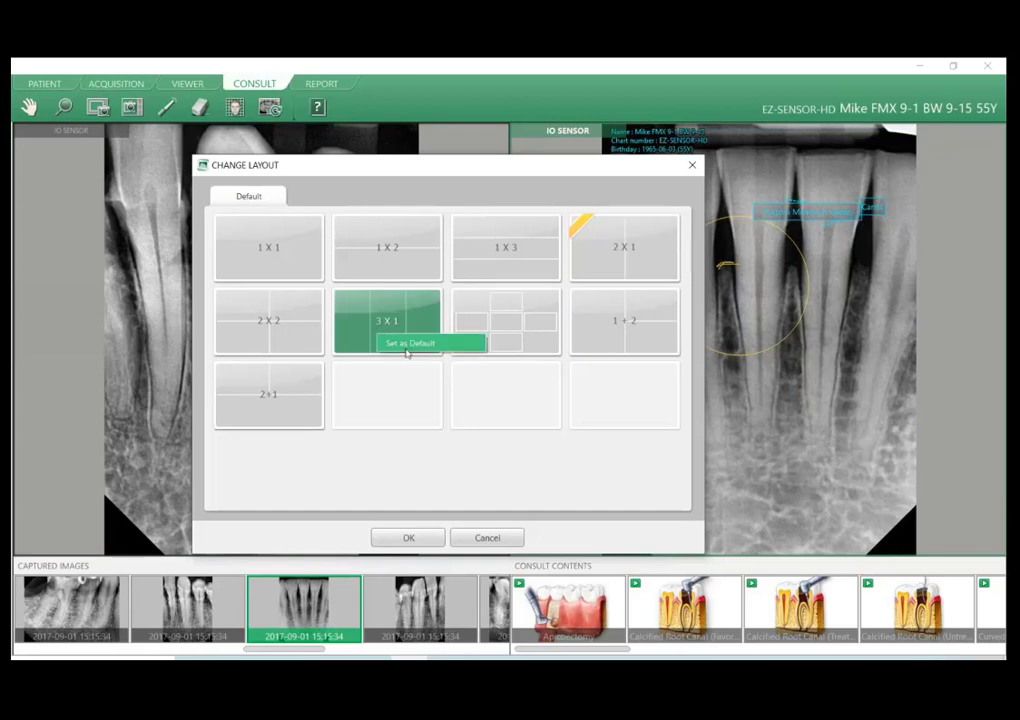
click(277, 304)
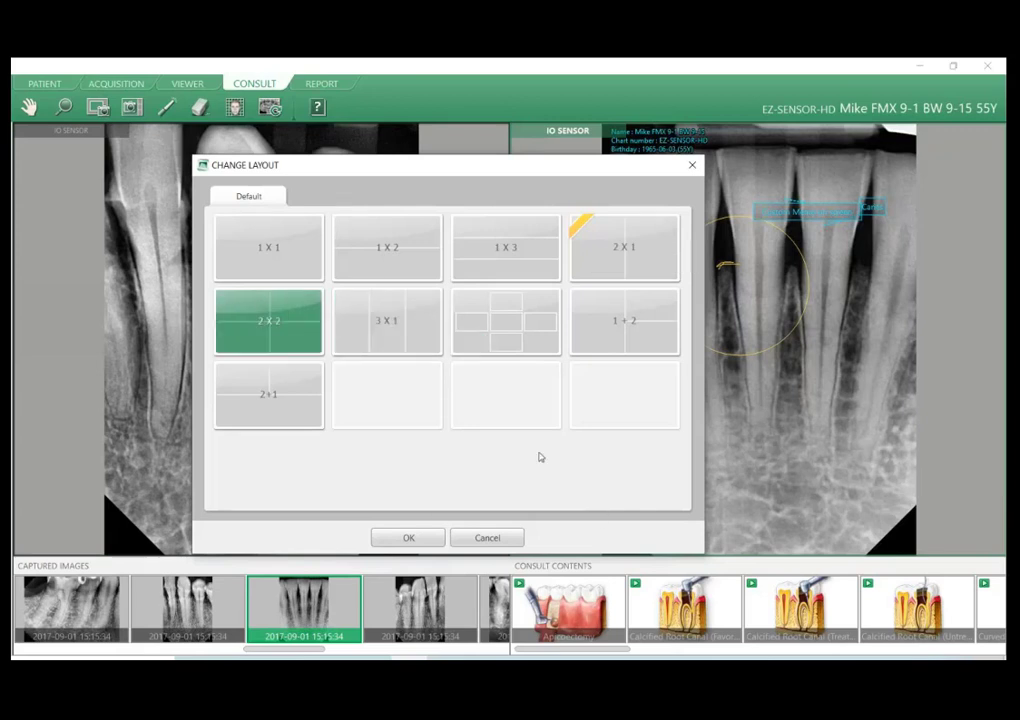
click(650, 320)
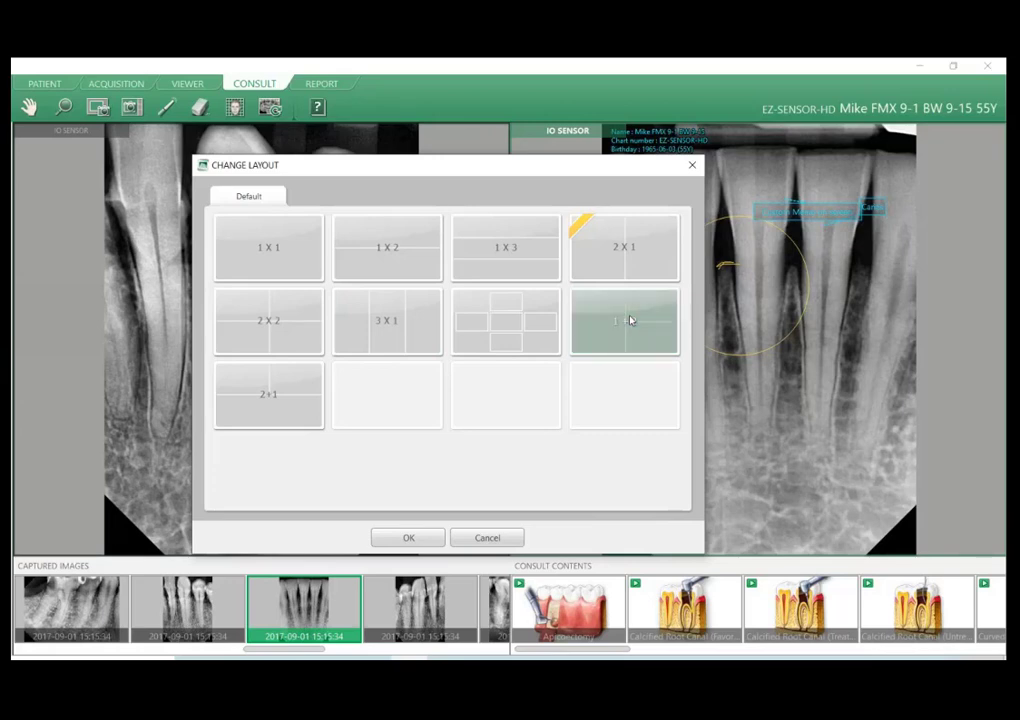
click(409, 538)
Load the lower canine image into the upper small pane and the neighbouring lower molar image into the empty lower pane.
scroll(330, 605, down, 5)
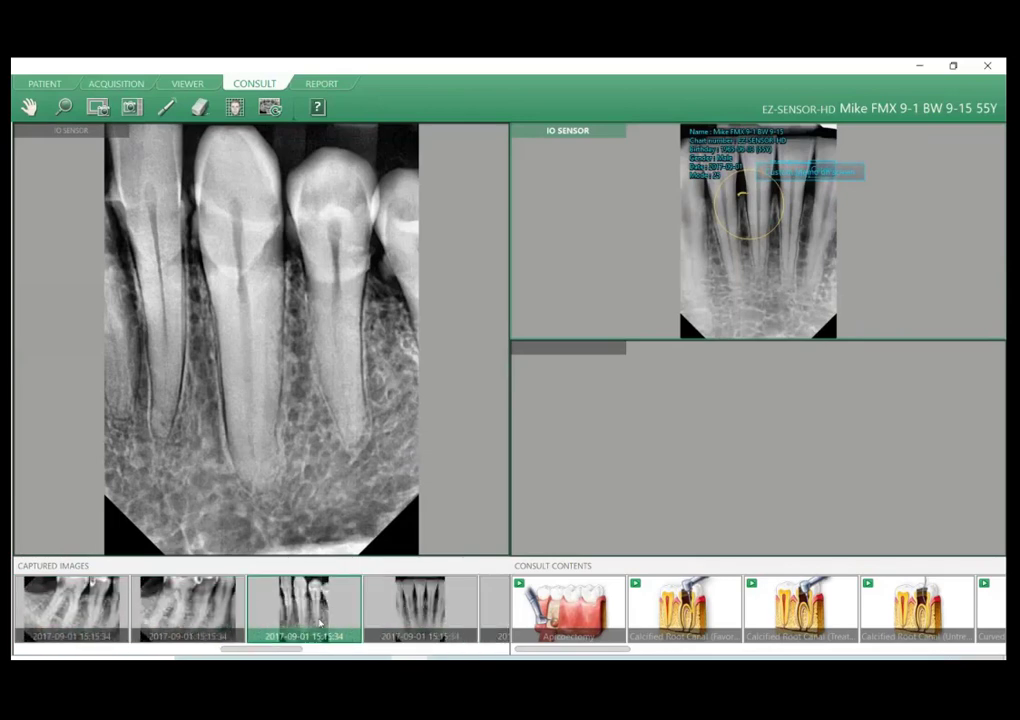
double_click(317, 606)
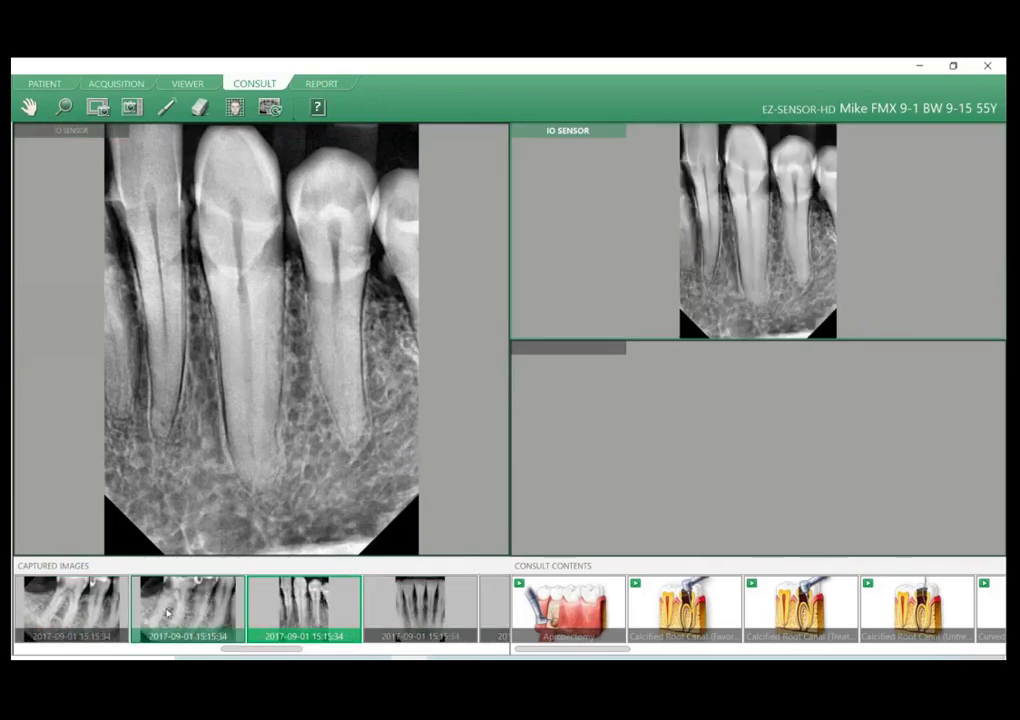
drag(185, 610, 763, 468)
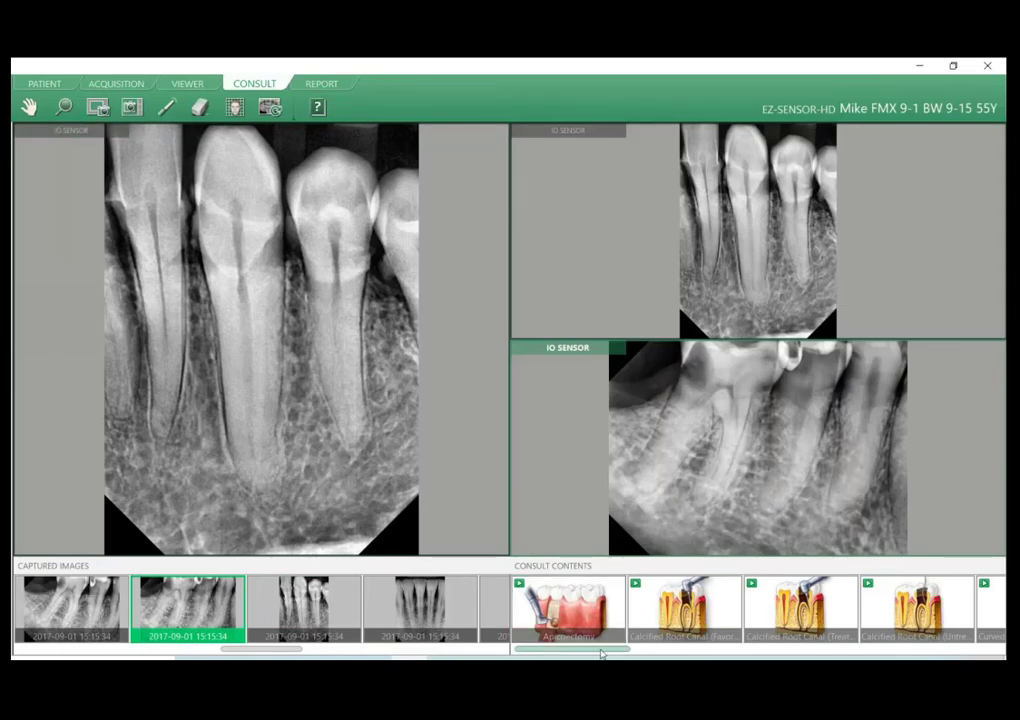
Play the Scaling Treatment consult video in the large pane and add it to the favorites.
drag(601, 653, 940, 655)
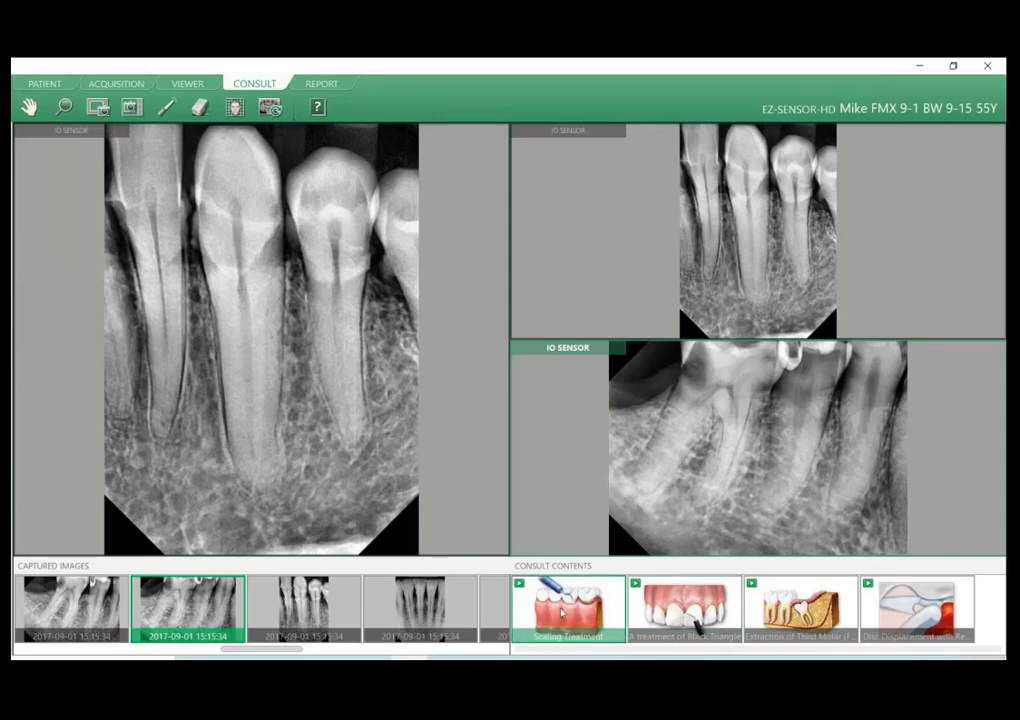
drag(562, 613, 352, 348)
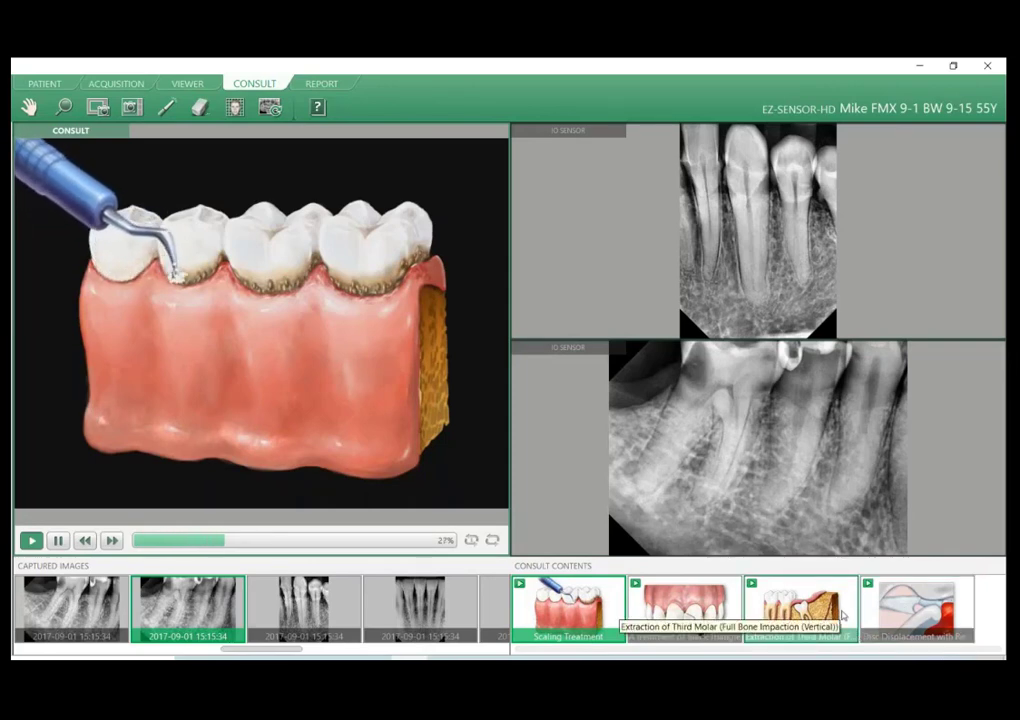
right_click(349, 288)
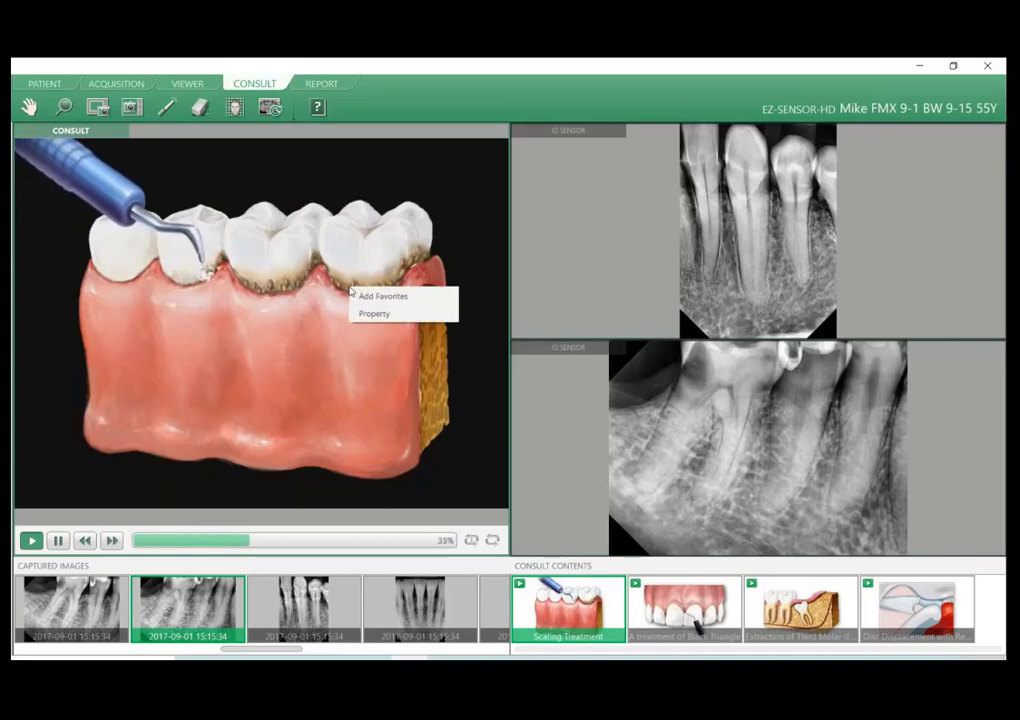
key(Escape)
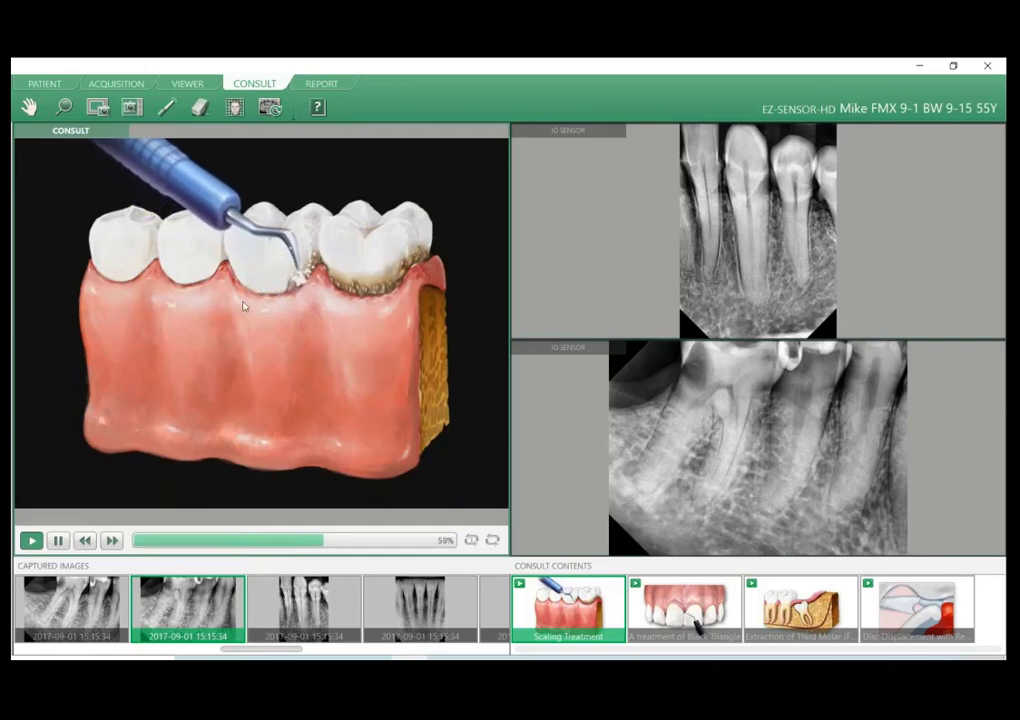
right_click(243, 306)
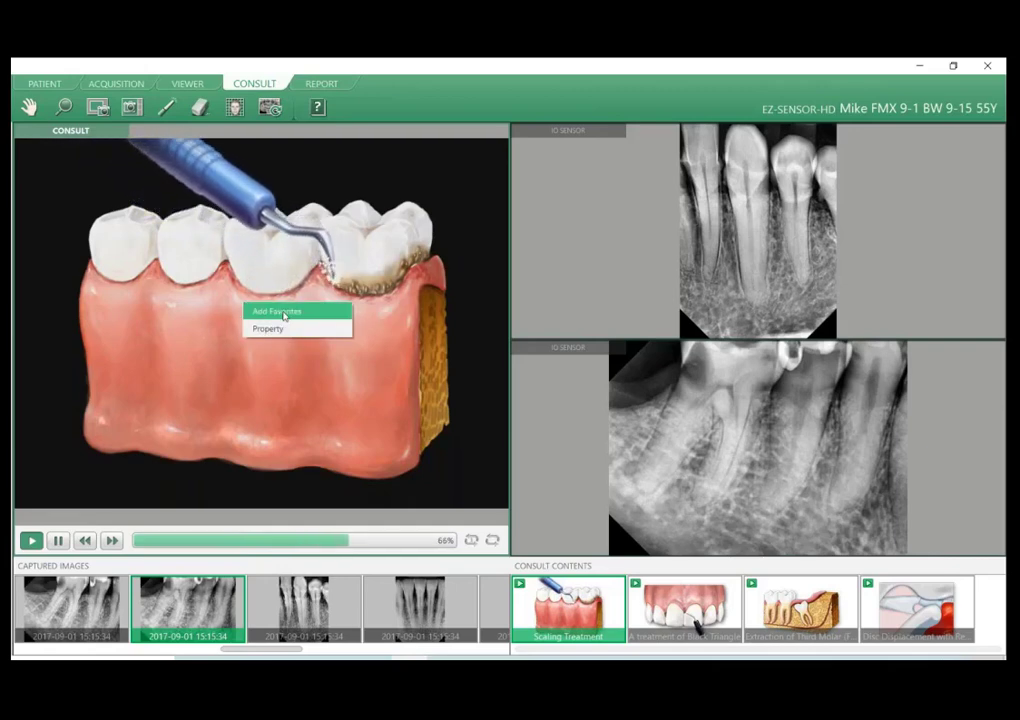
click(283, 313)
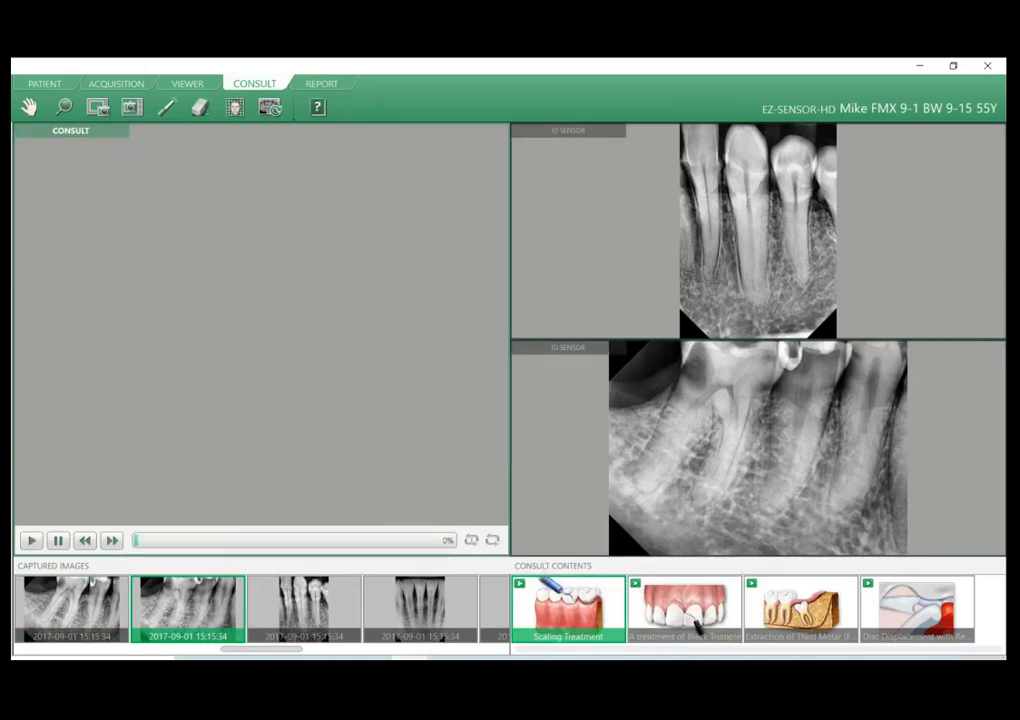
Switch Consult to the 2 X 1 layout and load the molar bitewing image dated 2017-09-01 into the first pane.
click(62, 664)
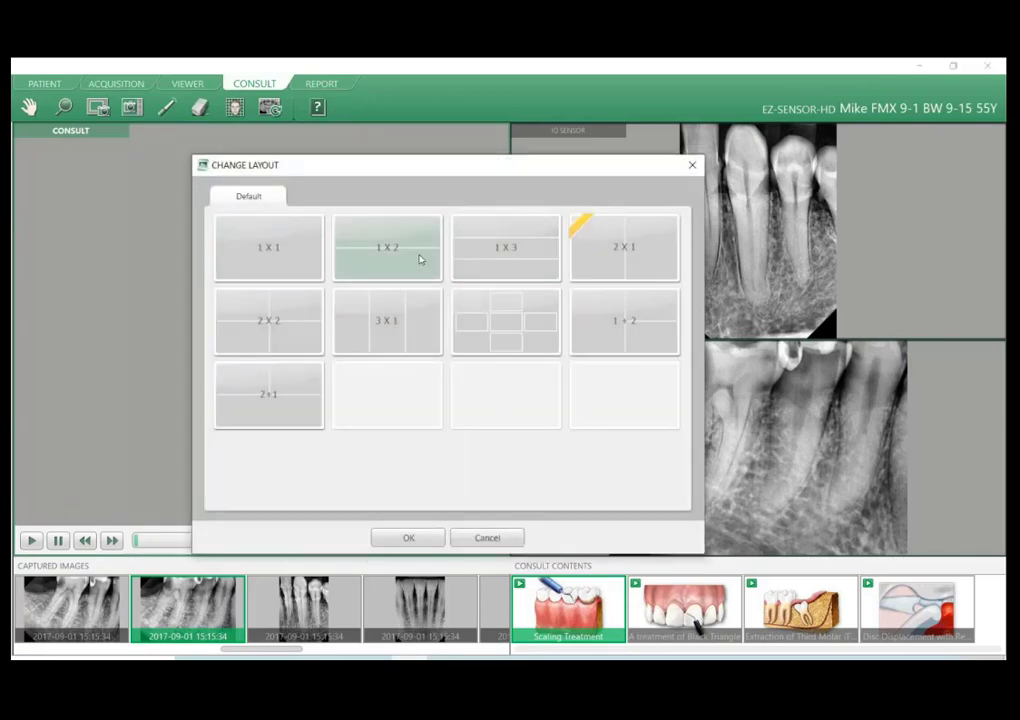
click(628, 257)
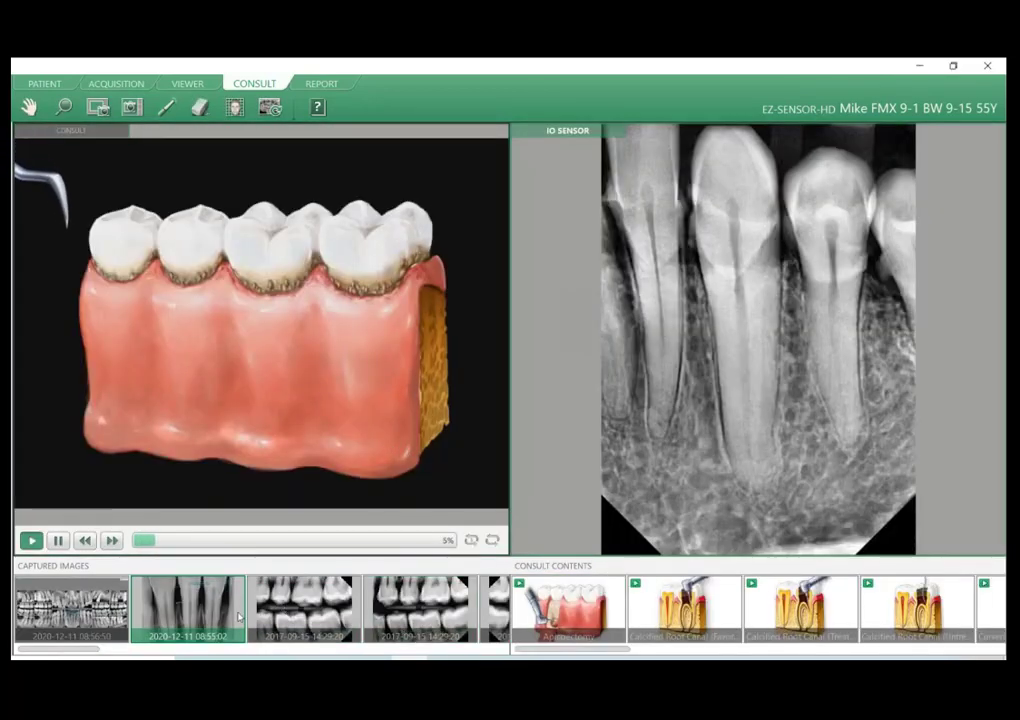
scroll(240, 615, down, 5)
drag(240, 618, 300, 505)
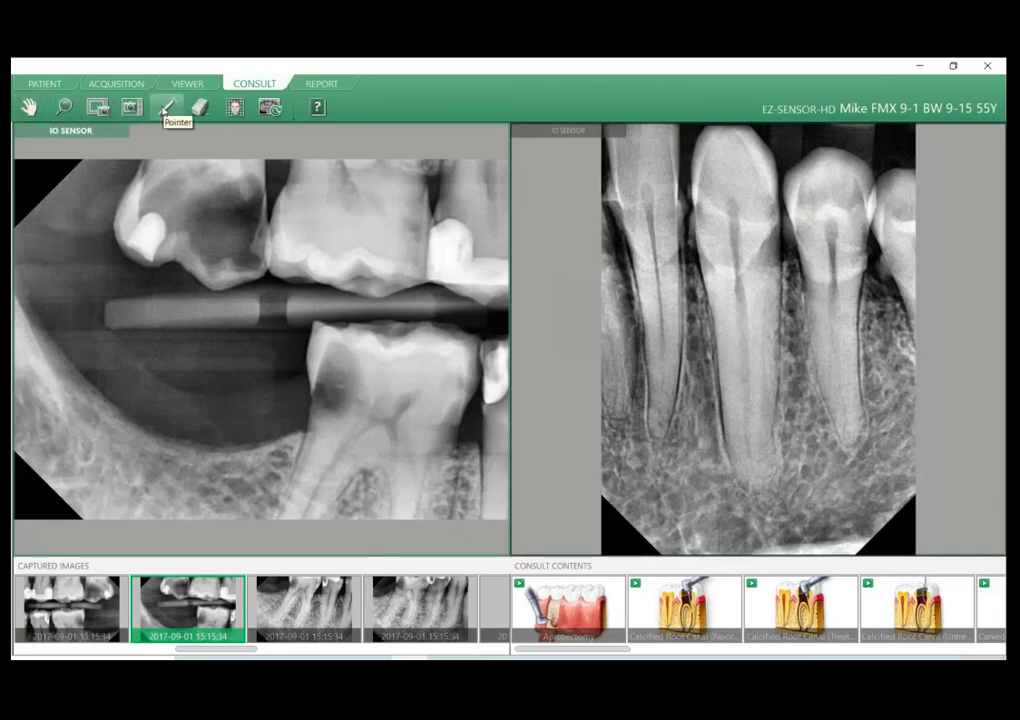
Mark the canine's root tip freehand with the Pointer in the second pane and load the lower molar periapical image into the first pane.
click(165, 108)
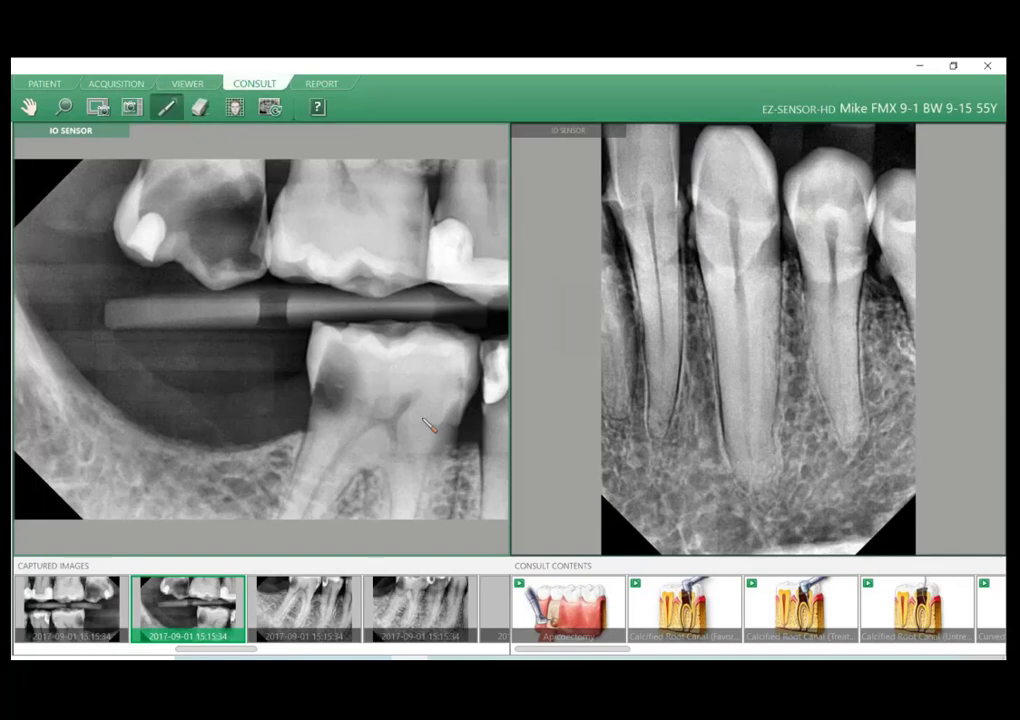
mouse_move(722, 476)
mouse_down()
mouse_move(747, 500)
mouse_move(797, 463)
mouse_move(730, 466)
mouse_up()
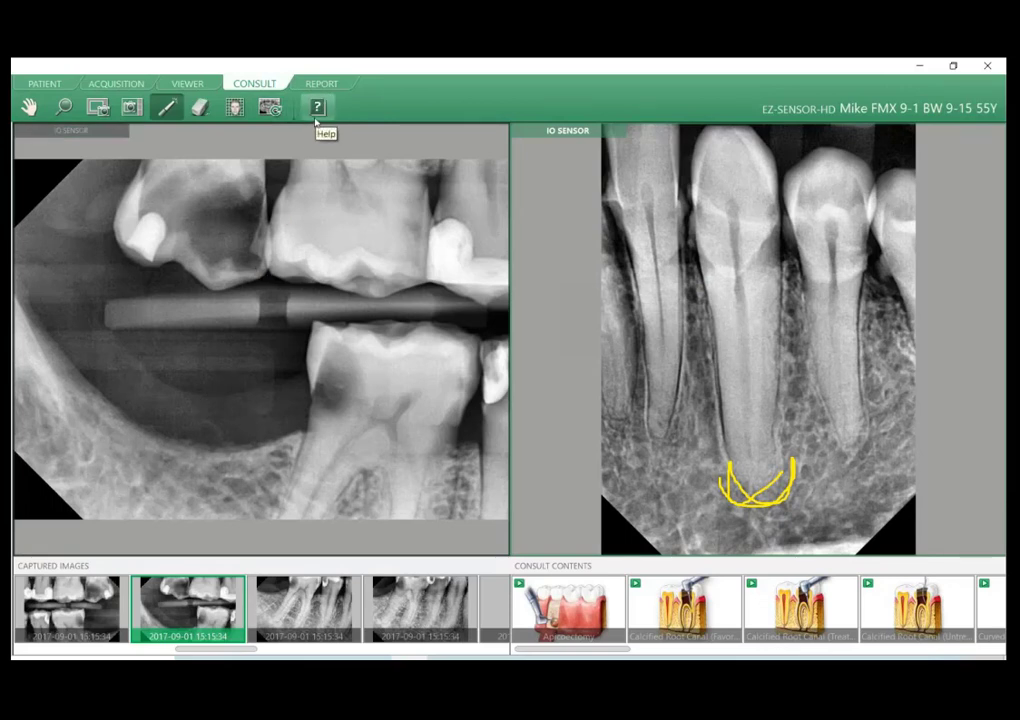
click(287, 605)
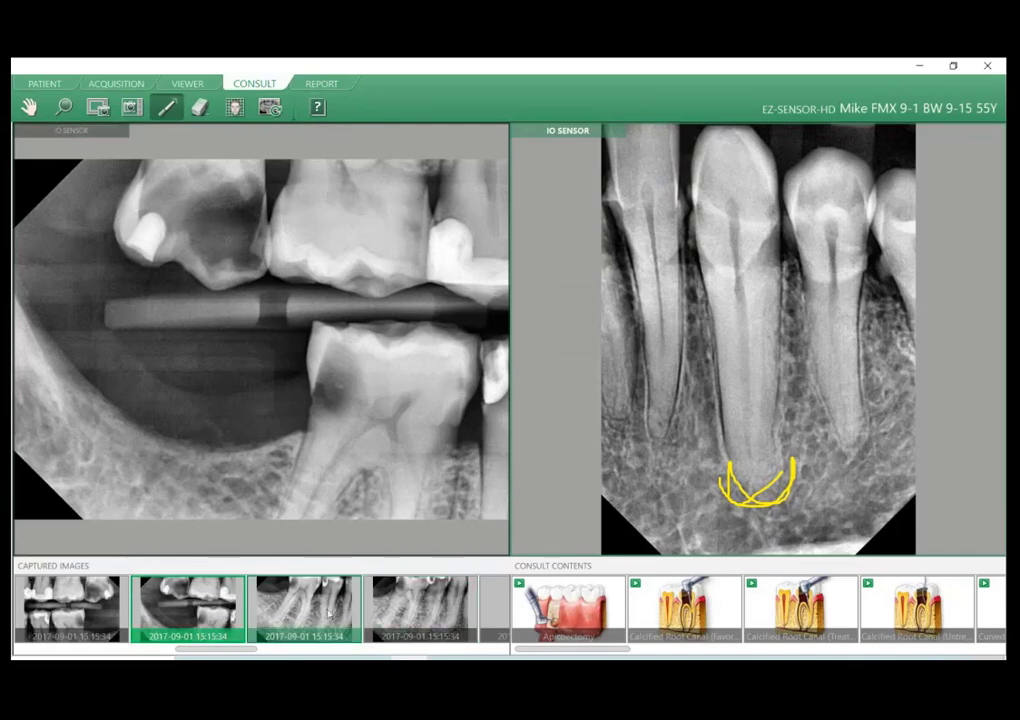
click(346, 648)
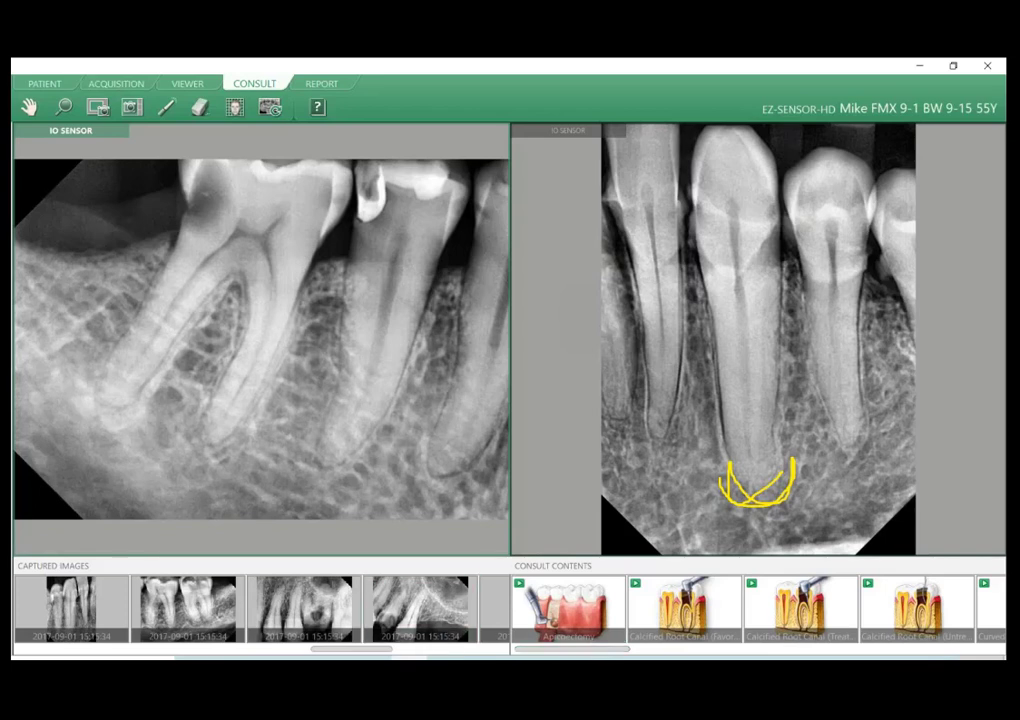
Open the Consult Category list, look through its Prosthodontics and Periodontics categories and close it.
click(270, 107)
drag(419, 247, 410, 312)
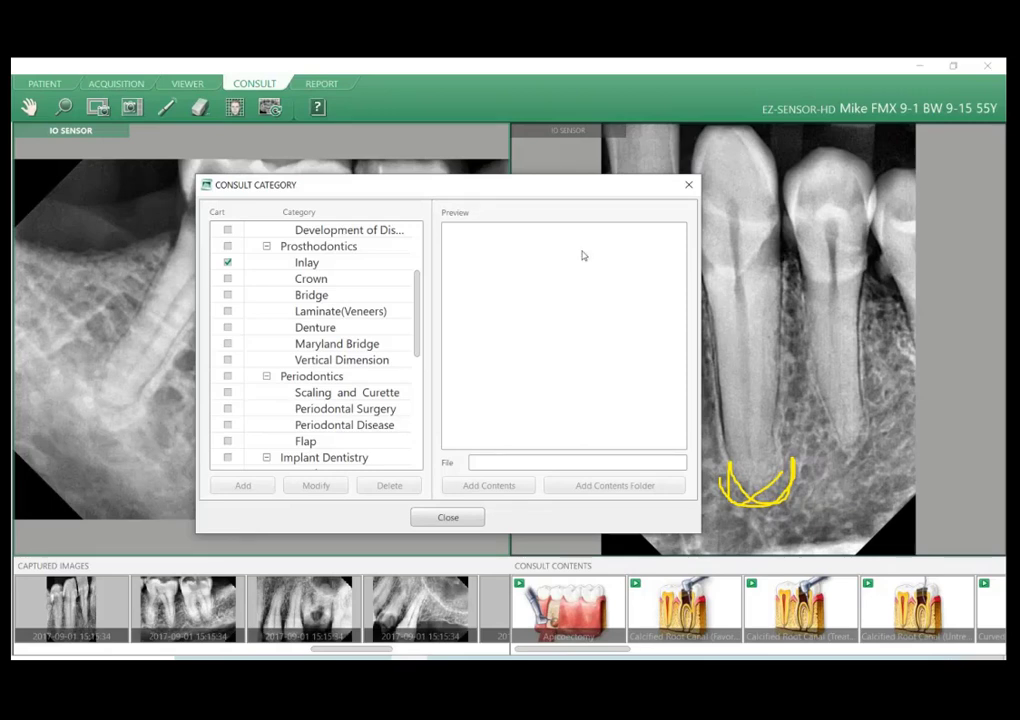
click(688, 184)
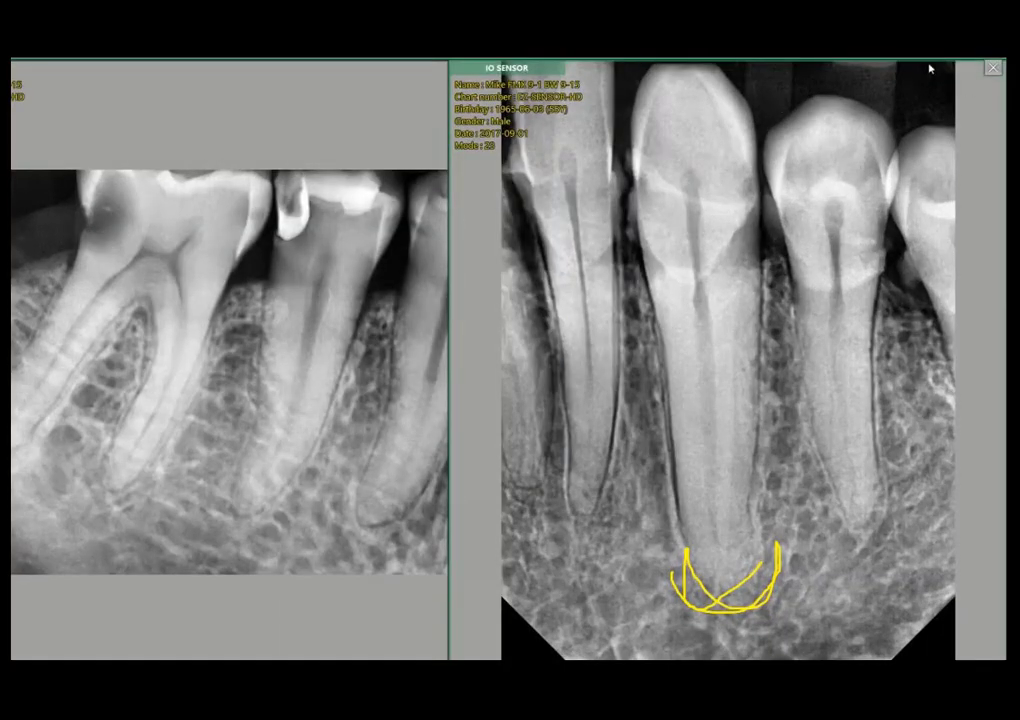
Examine the compared images in the full-screen view and return to the normal Consult view.
double_click(812, 323)
double_click(685, 318)
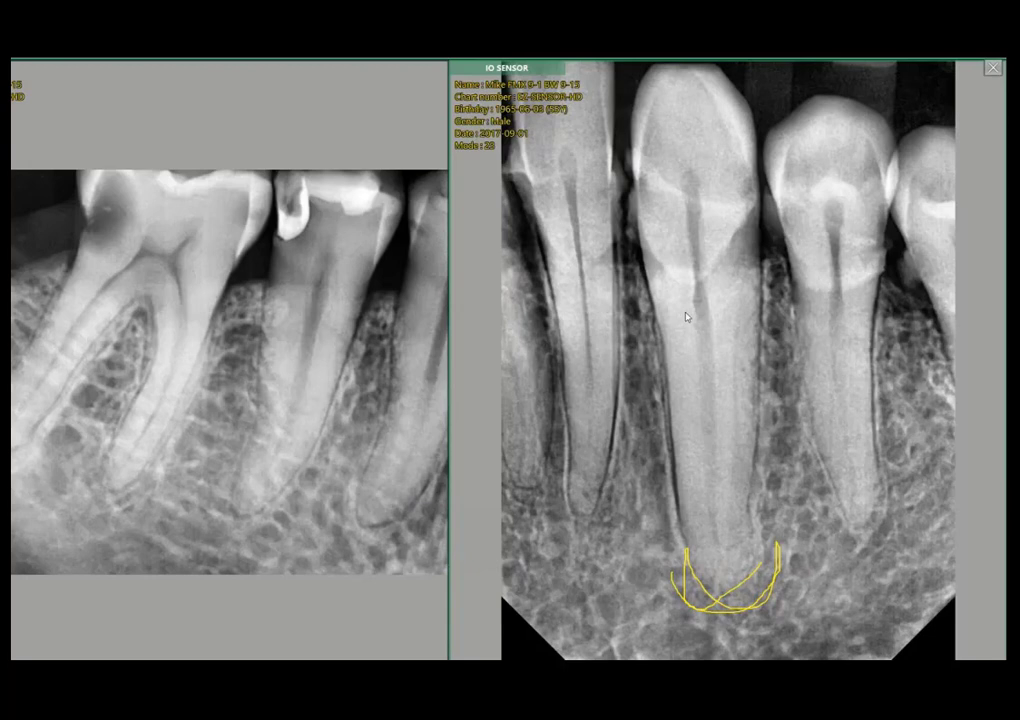
click(993, 69)
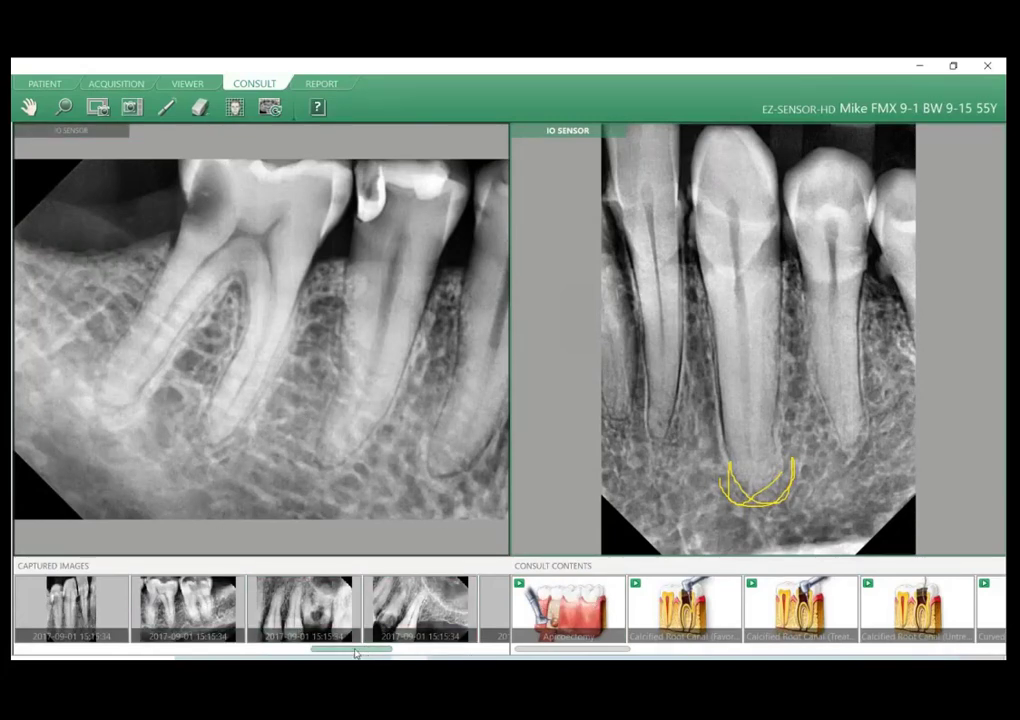
Browse the patient's captured images and the available consult videos through to the Root Canal Treatment items.
scroll(355, 653, down, 4)
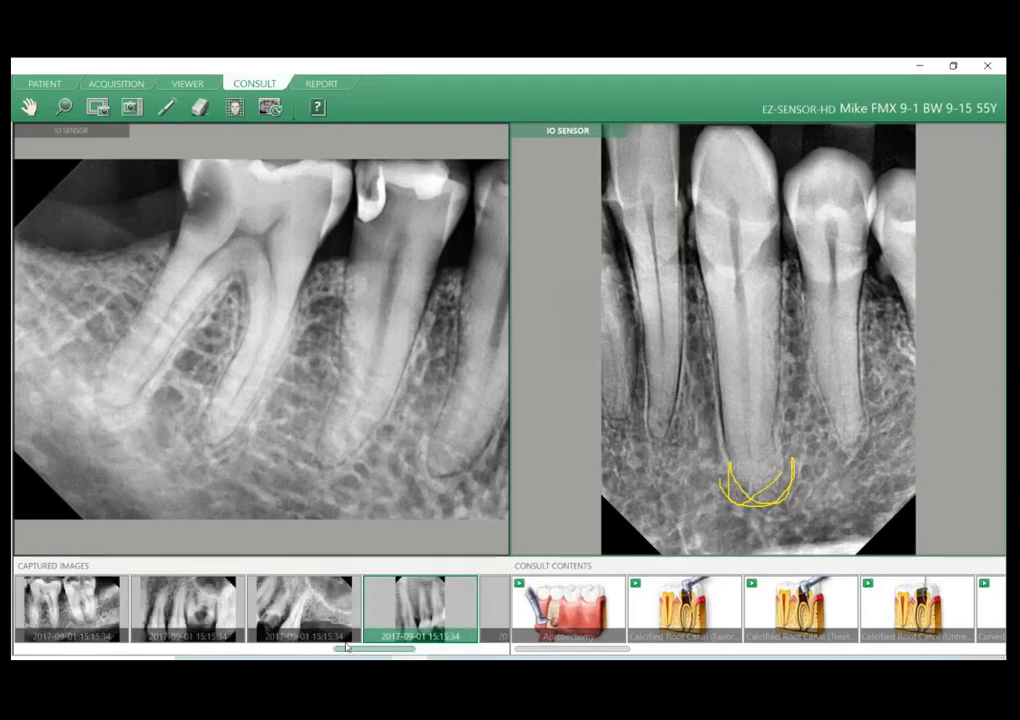
scroll(346, 647, up, 8)
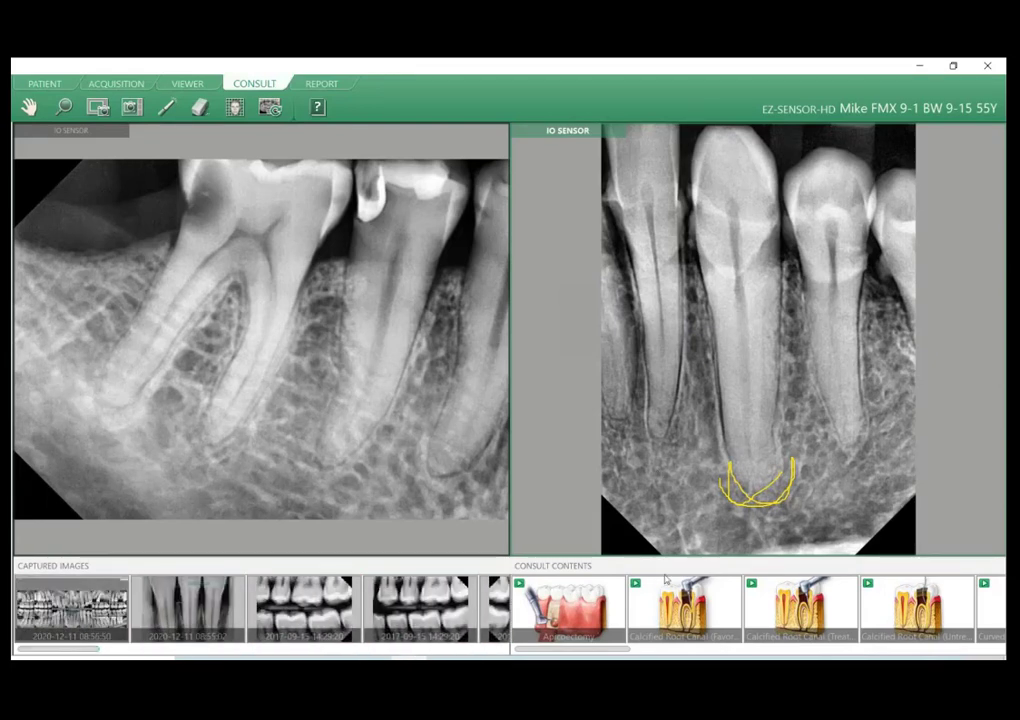
scroll(665, 582, down, 5)
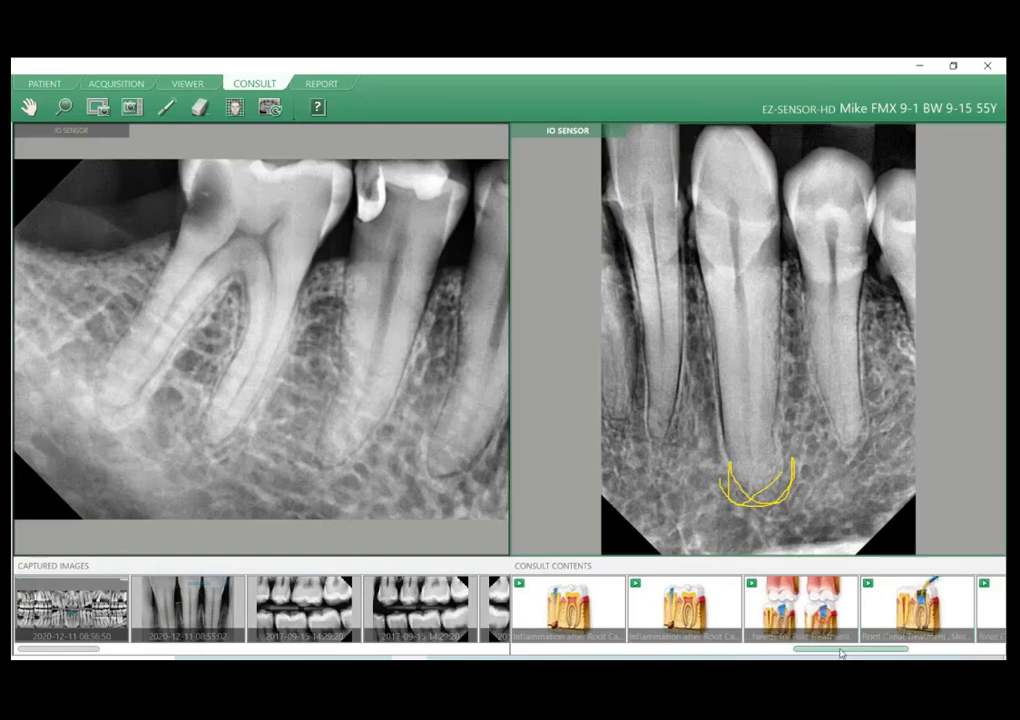
drag(840, 652, 918, 652)
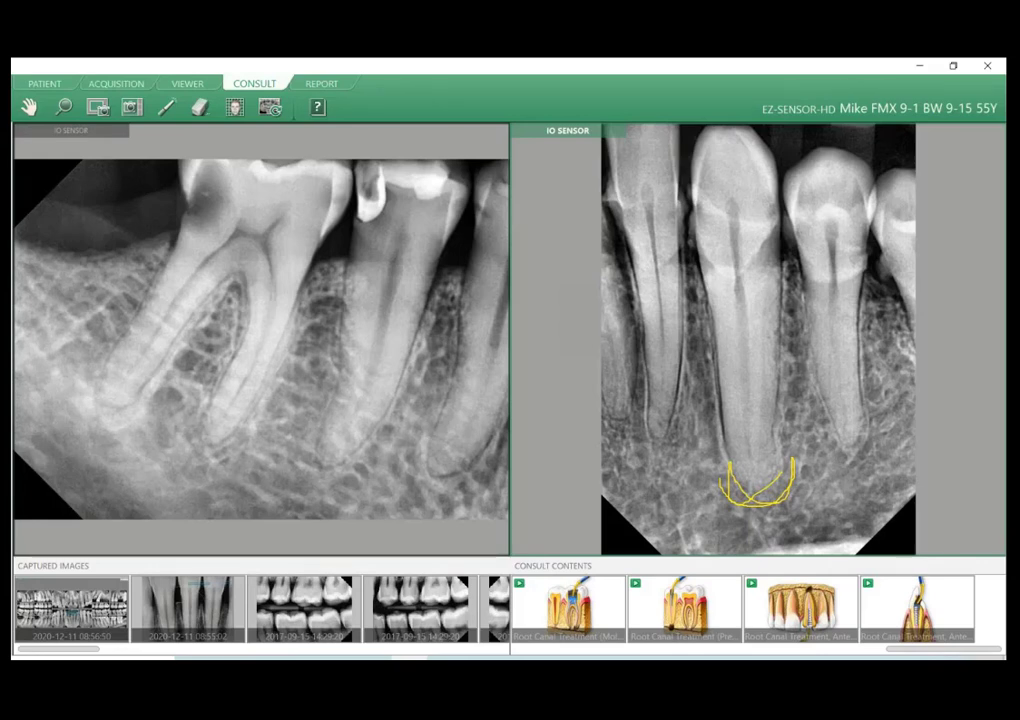
Review the layout choices without changing them and play the Extraction of Third Molar video in the second pane.
click(260, 658)
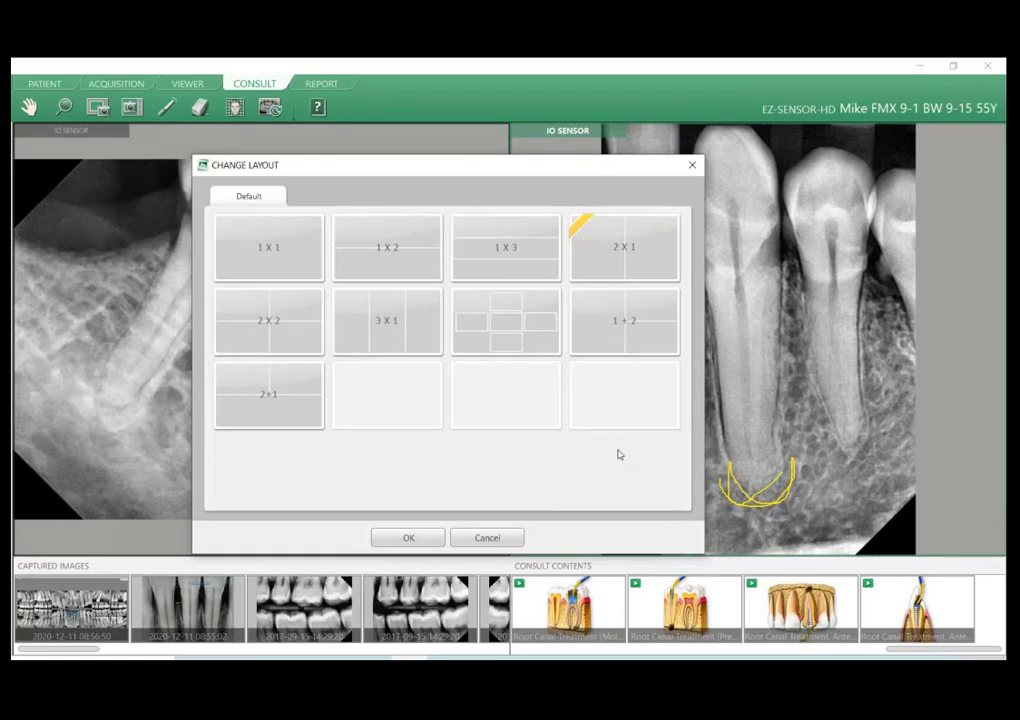
click(478, 538)
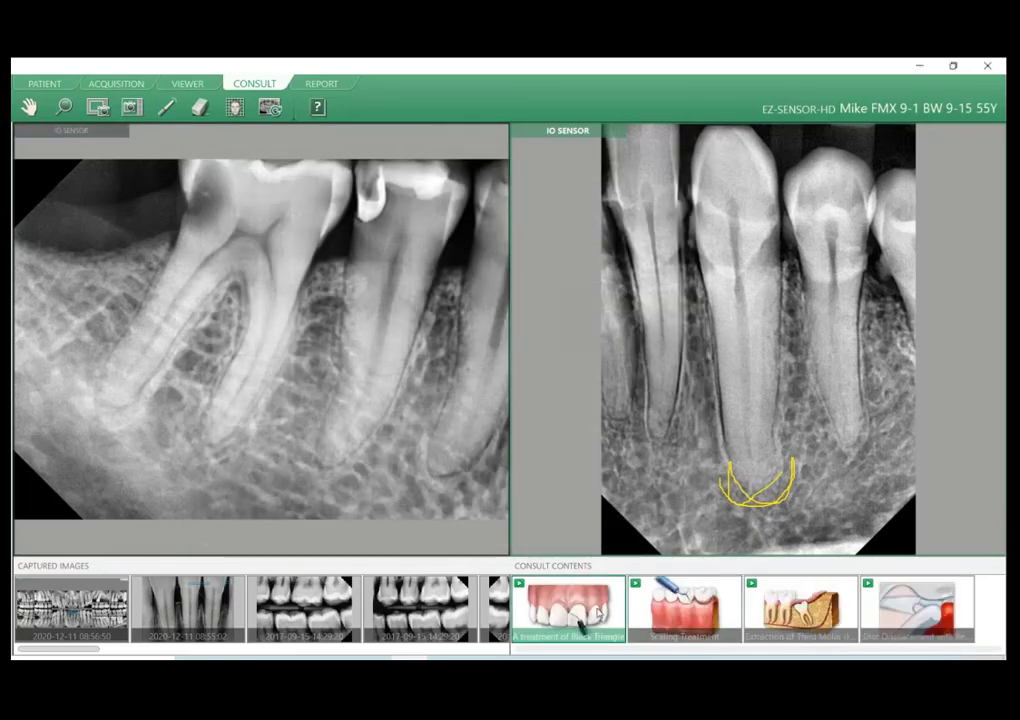
click(800, 610)
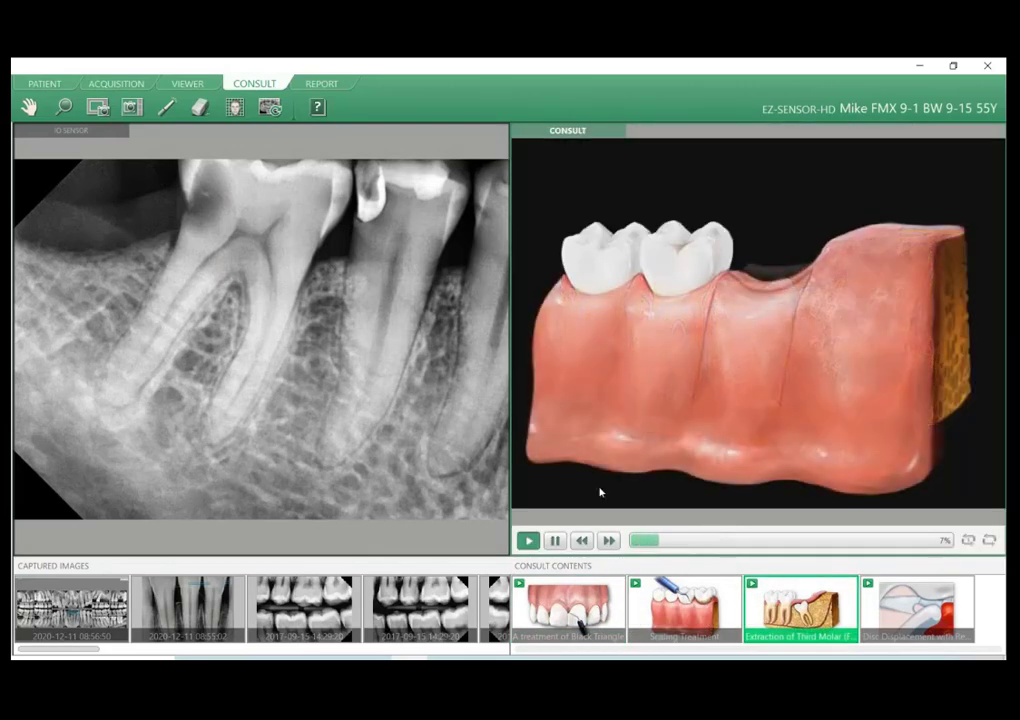
Review the Consult Category list from Favorites to Orthodontics, close it and load the first Calcified Root Canal video into the first pane.
click(270, 107)
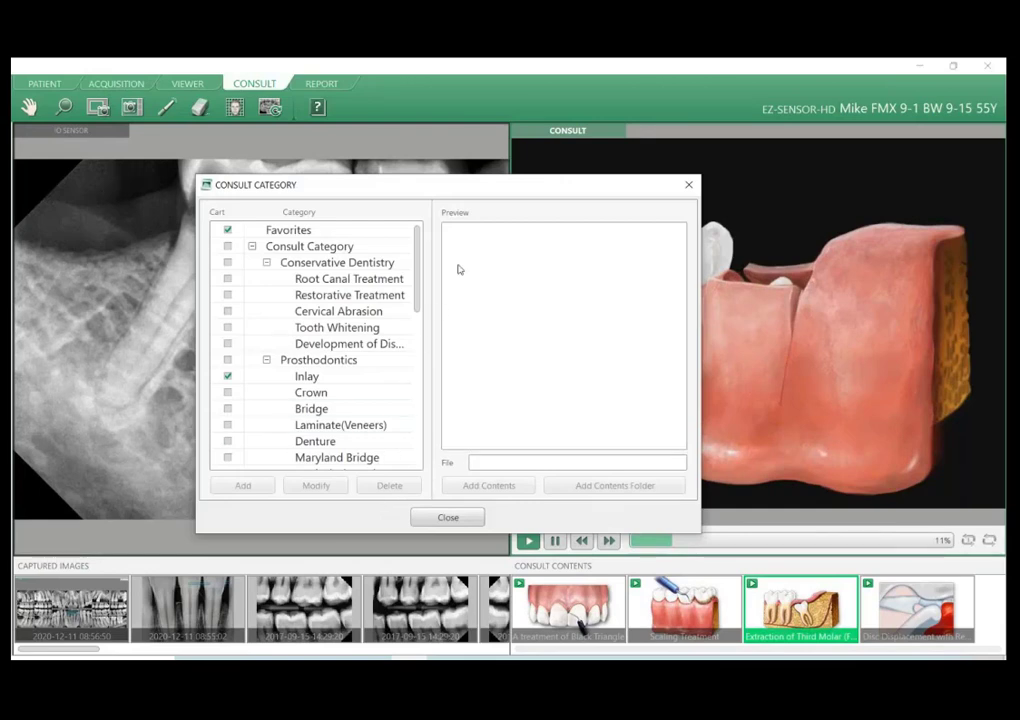
drag(416, 262, 416, 232)
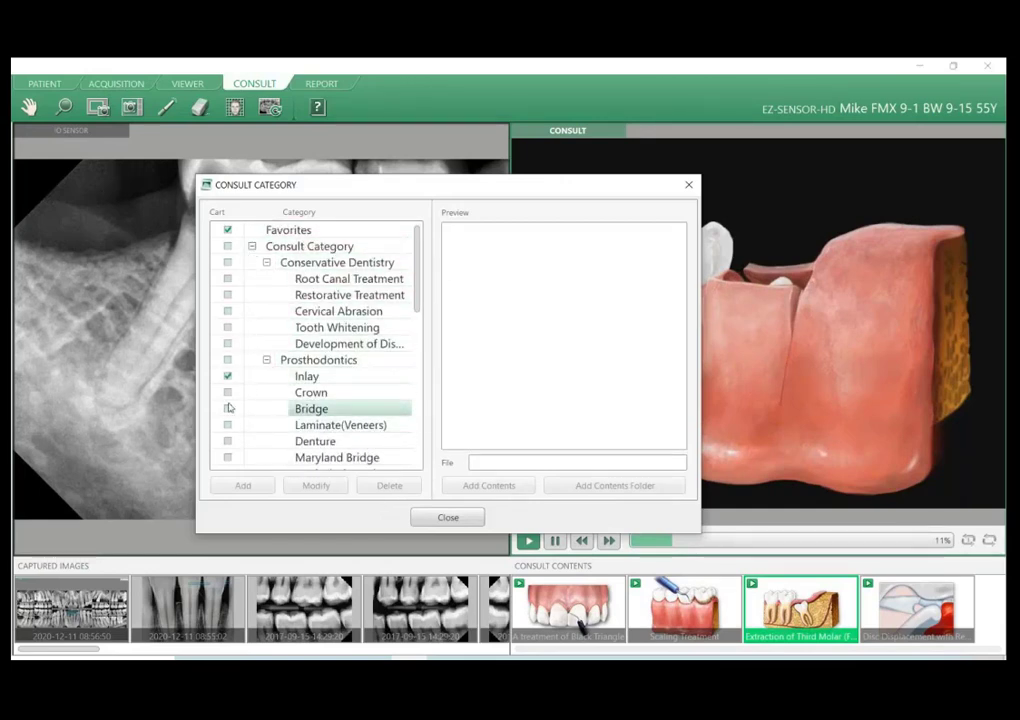
scroll(228, 410, down, 7)
scroll(226, 405, down, 1)
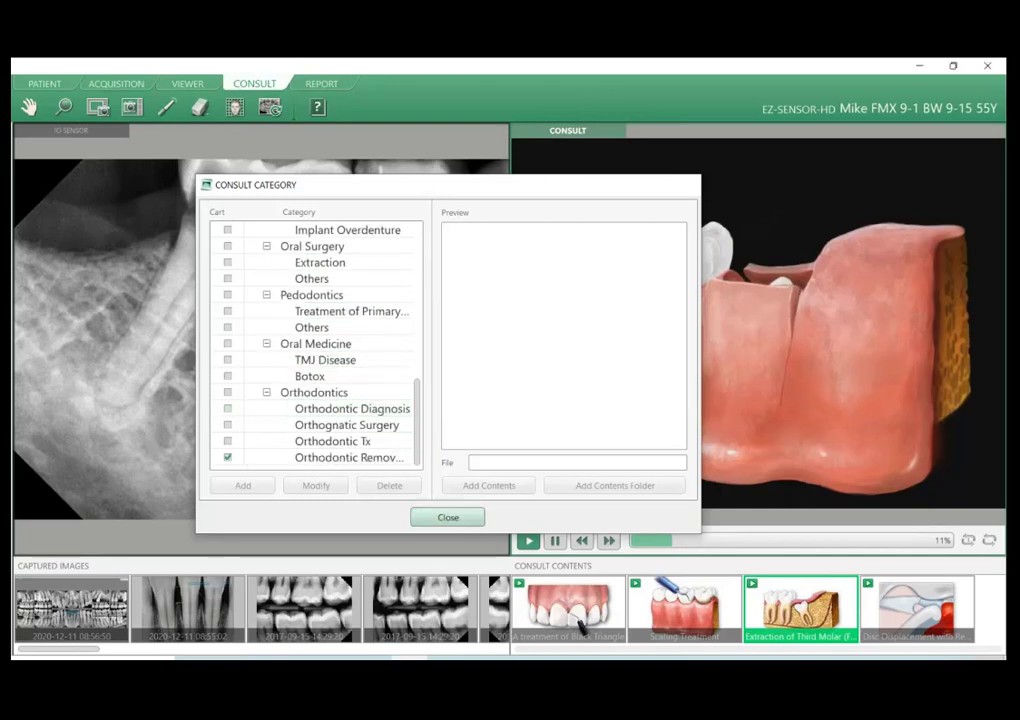
click(448, 517)
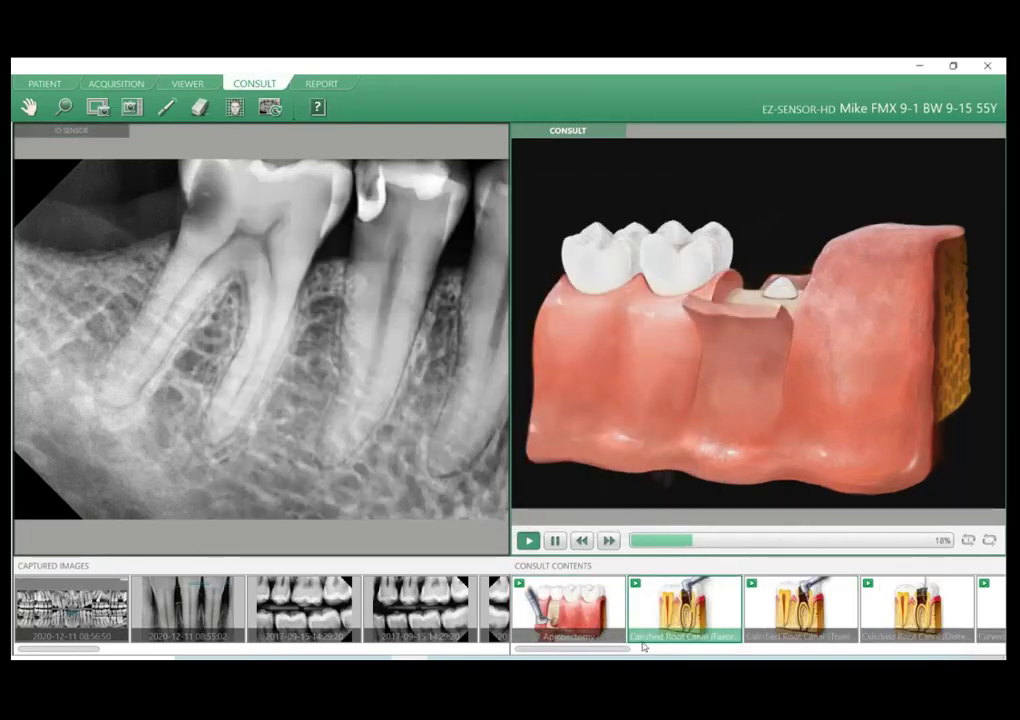
double_click(661, 614)
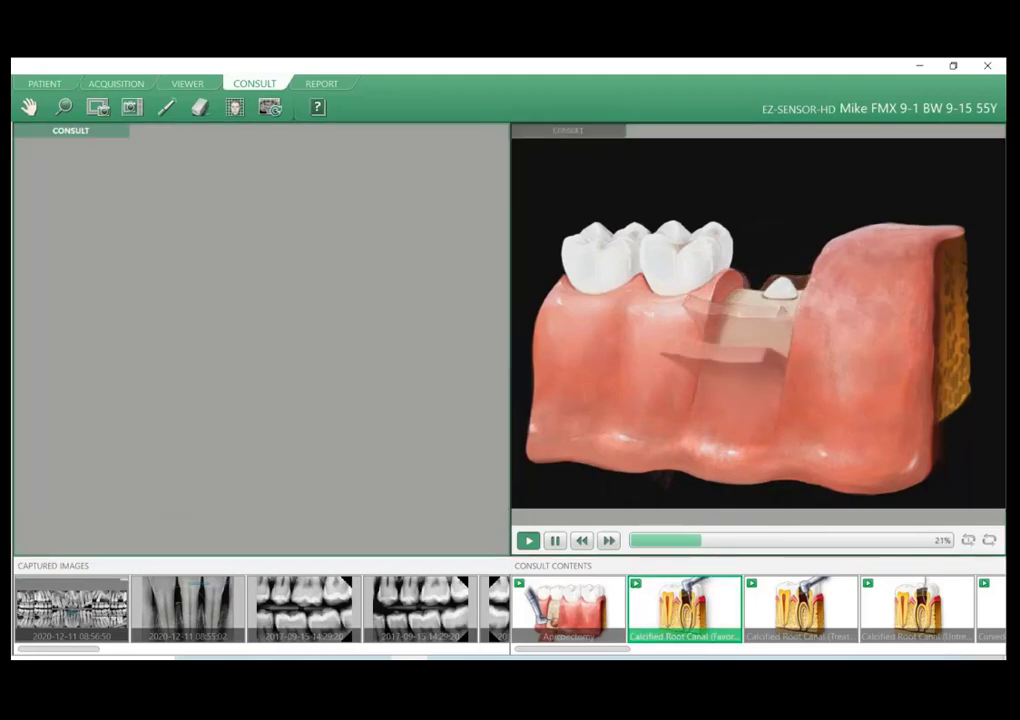
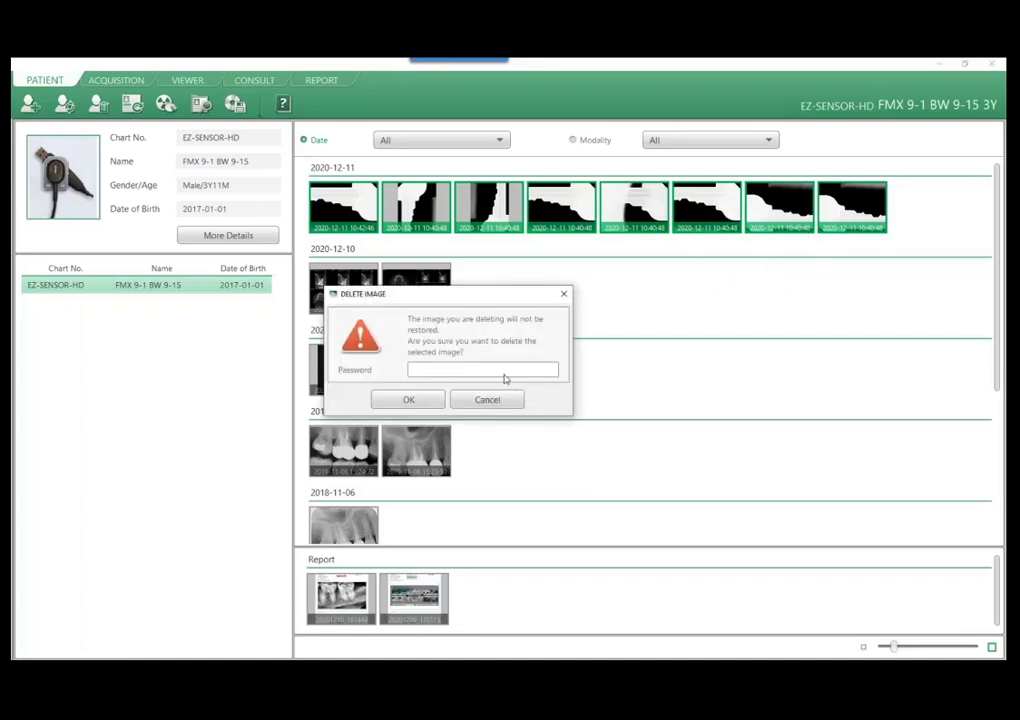
Delete the eight selected 2020-12-11 images, entering the deletion password and confirming.
text(****)
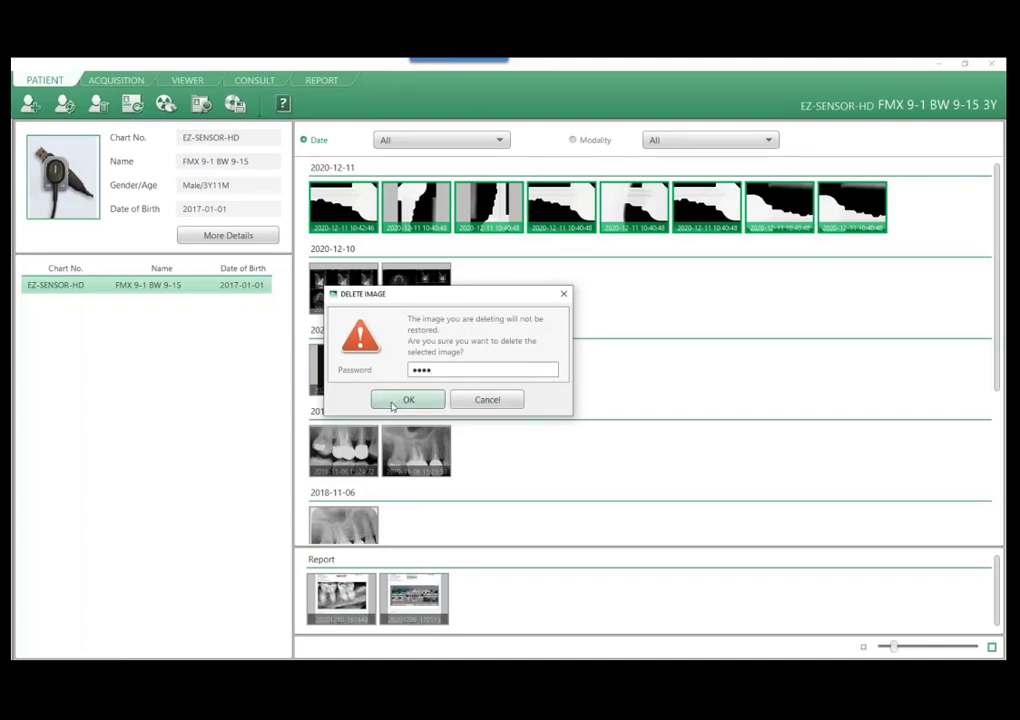
click(393, 403)
click(446, 397)
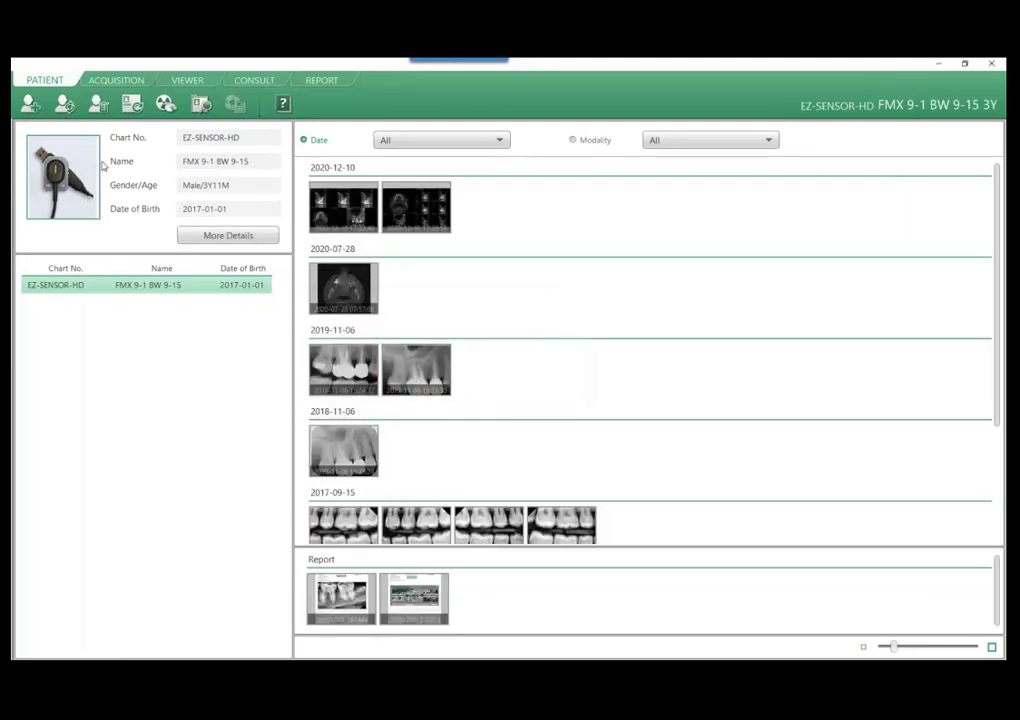
Create a report from the CT capture and the four bitewing images displayed in the Viewer.
click(187, 80)
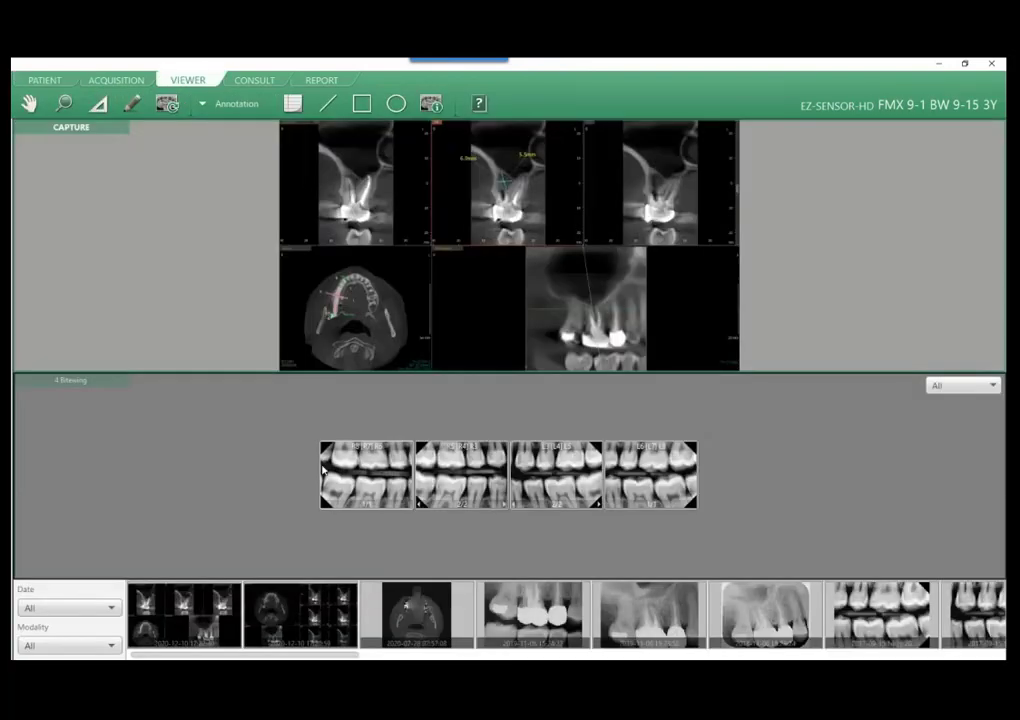
click(204, 105)
click(234, 216)
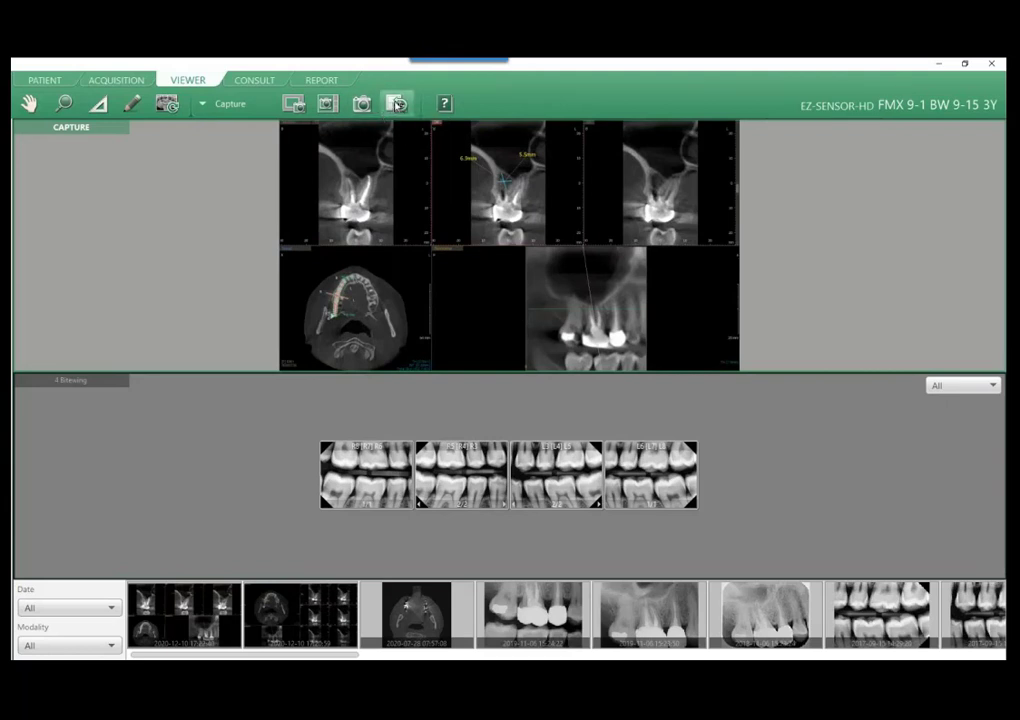
click(397, 104)
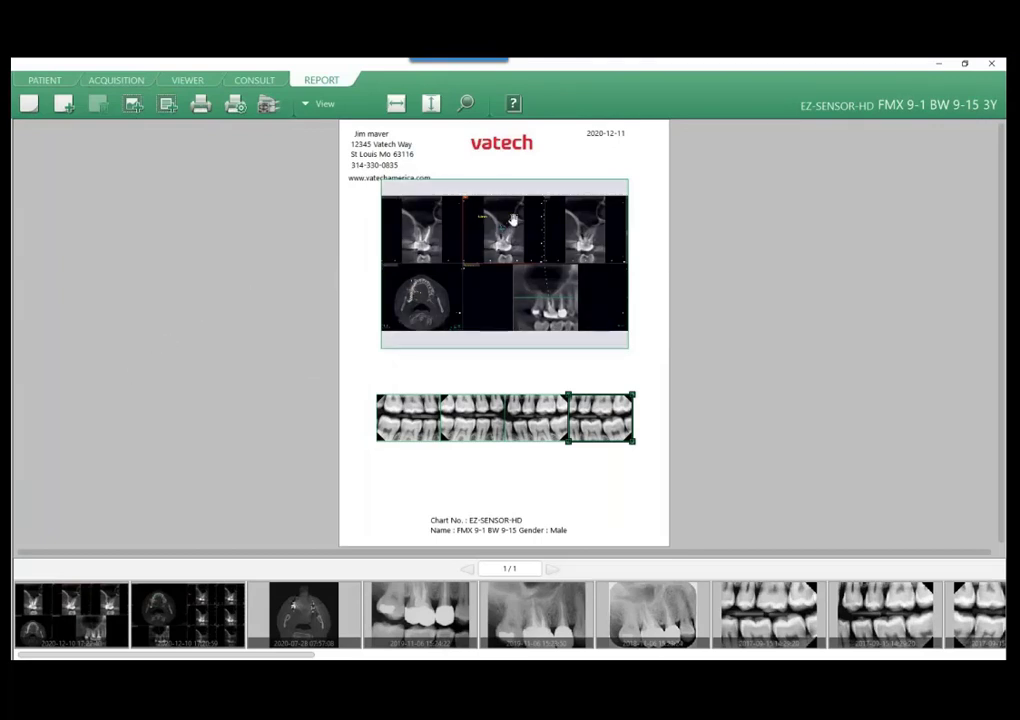
Move the CT capture down to just above the bitewings and enlarge the vatech logo in the report header.
drag(512, 218, 505, 247)
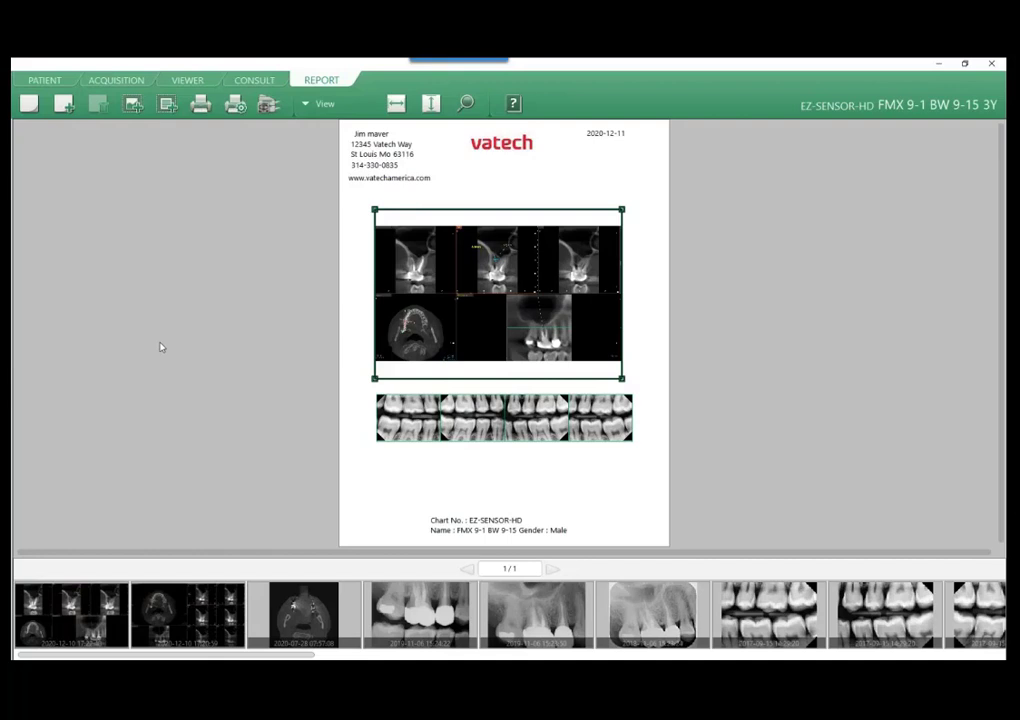
click(505, 147)
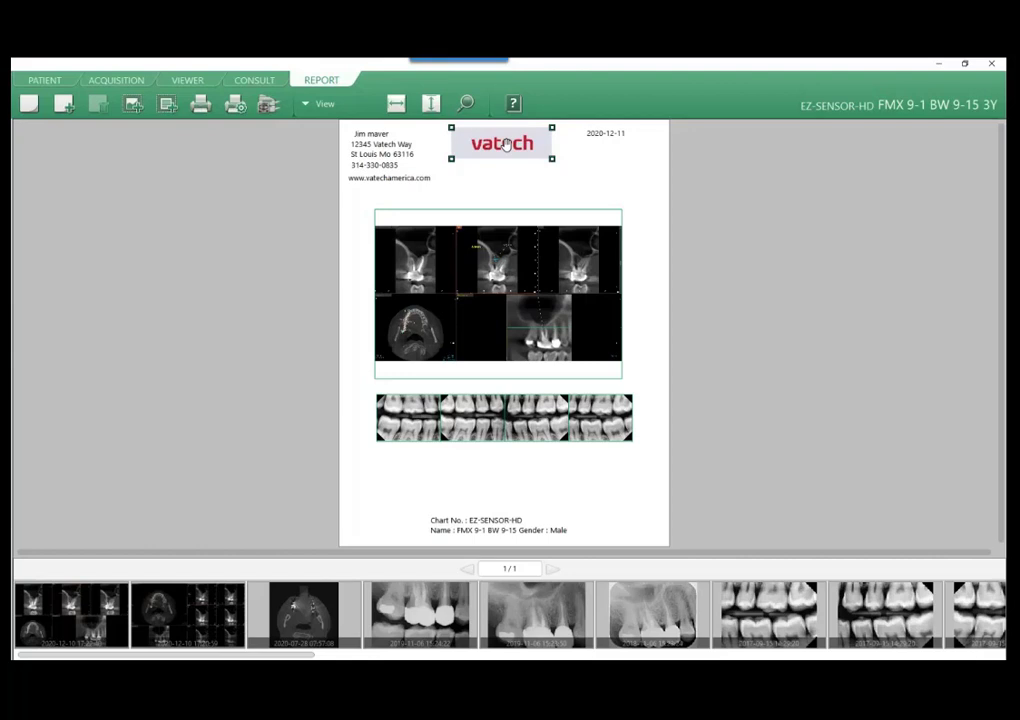
drag(506, 144, 556, 171)
click(611, 187)
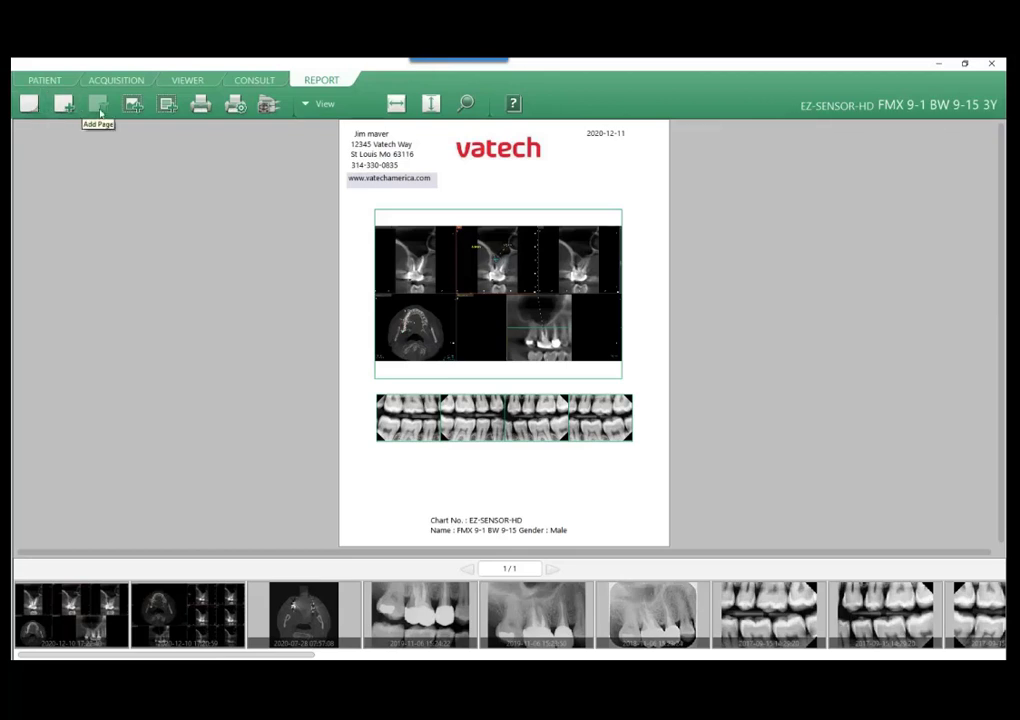
Review the printer choices for the report and cancel without printing.
click(201, 105)
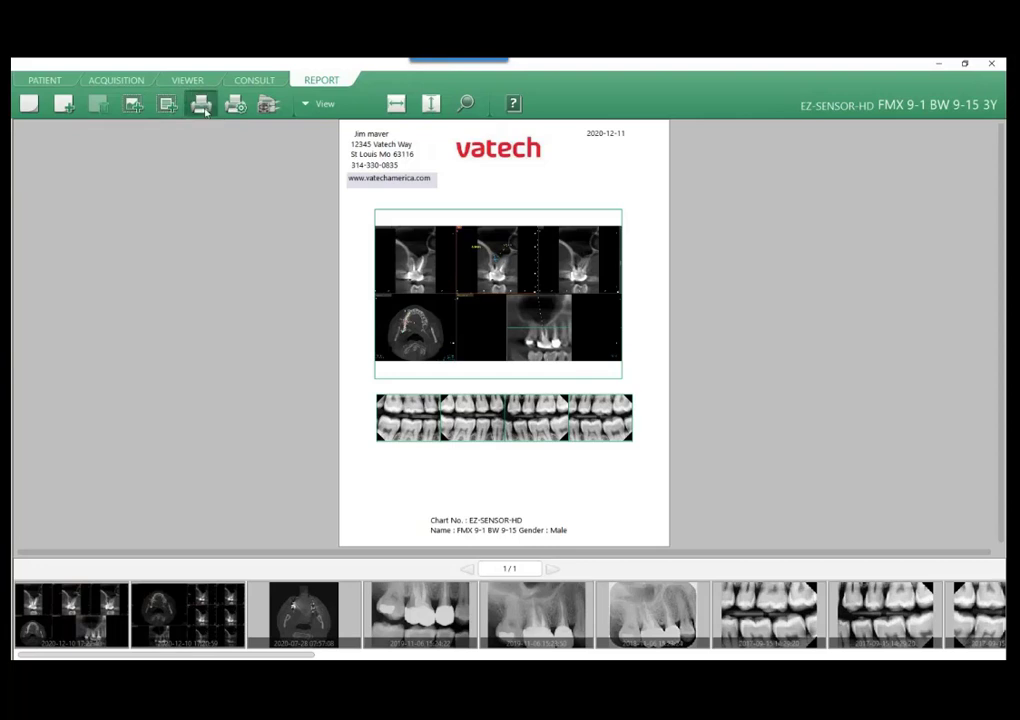
drag(49, 161, 12, 159)
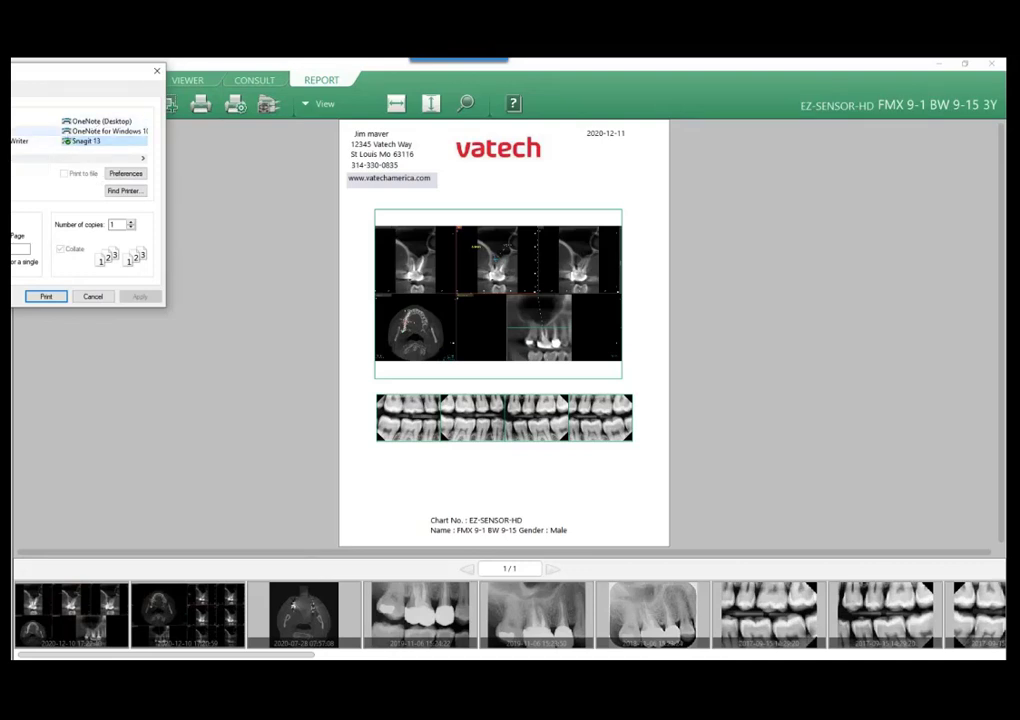
click(92, 296)
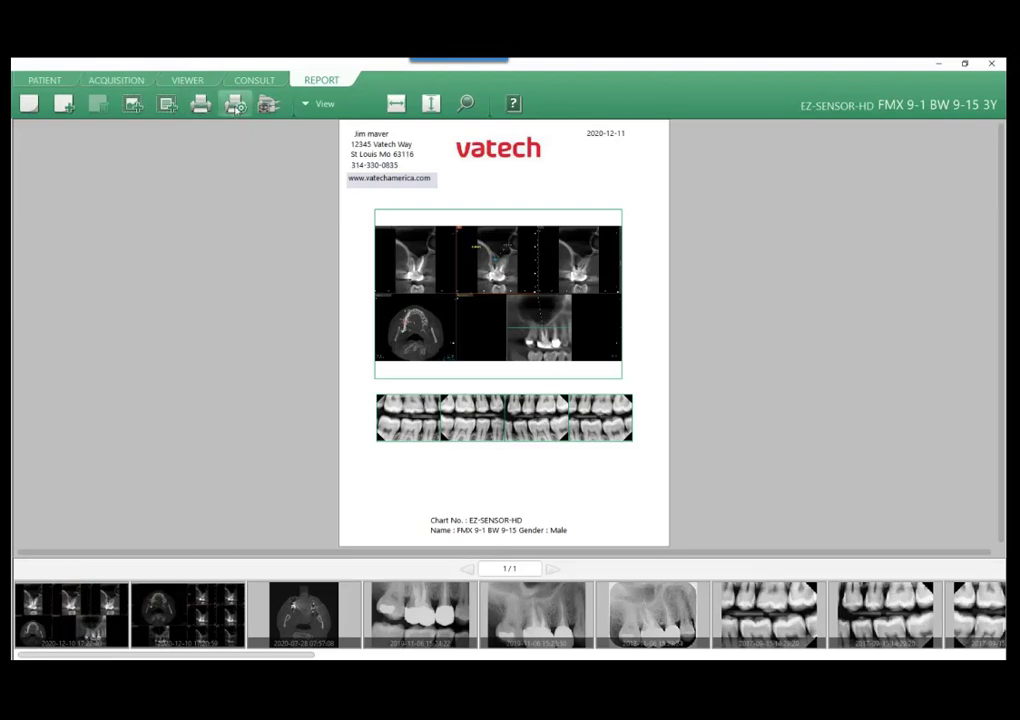
Set the report's print settings to LETTER size with Display the Image Information on the Image.
click(235, 104)
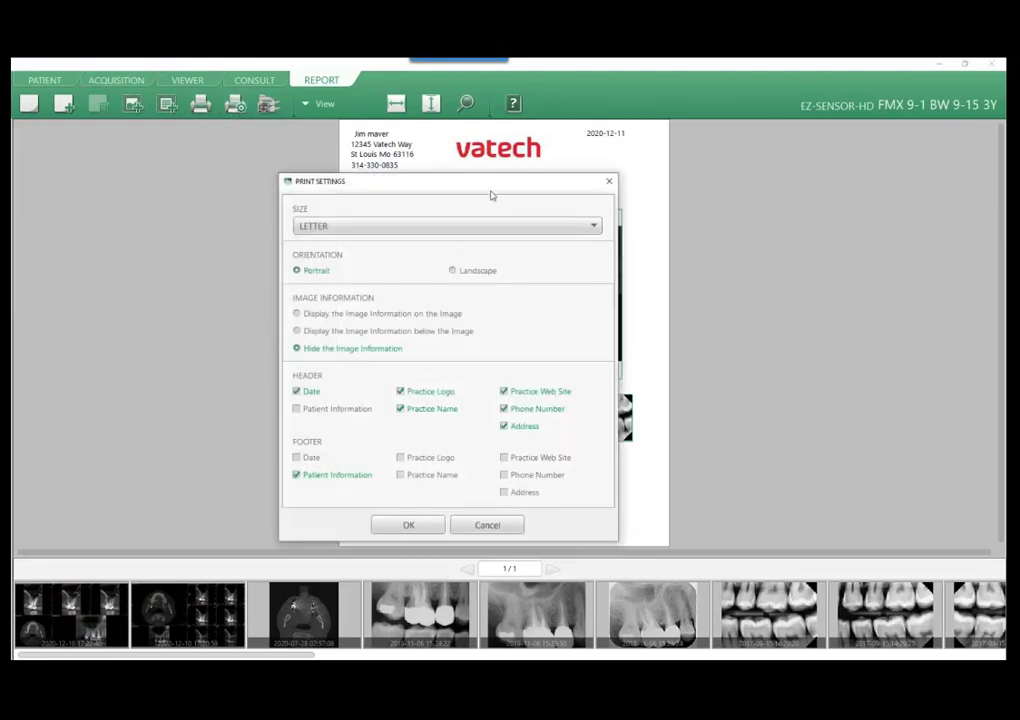
drag(416, 188, 240, 140)
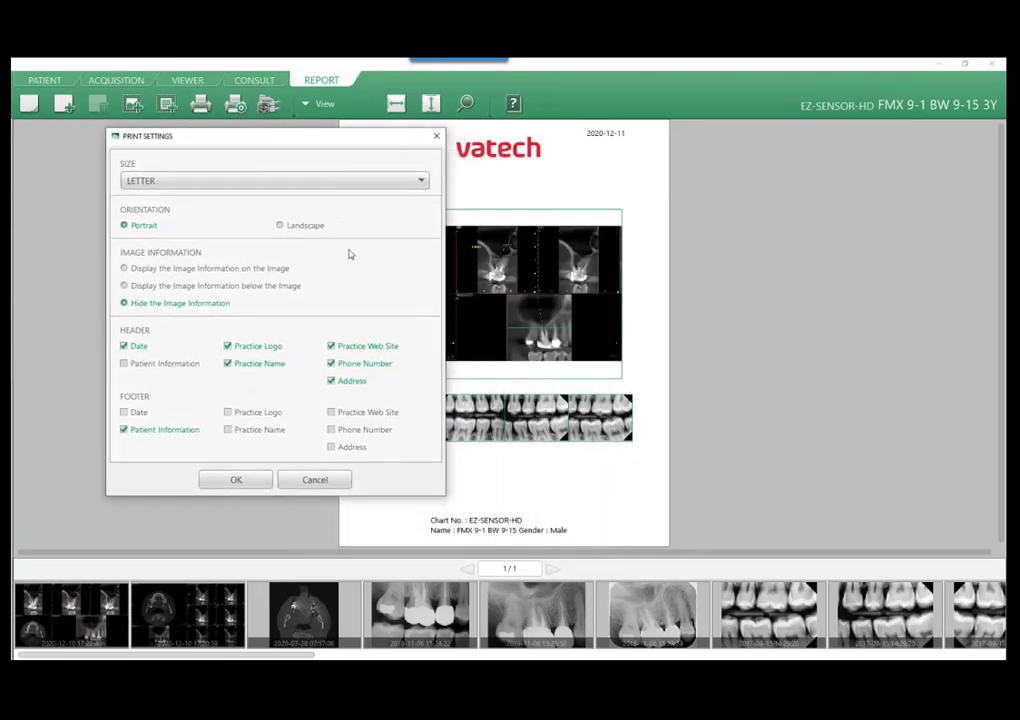
click(163, 184)
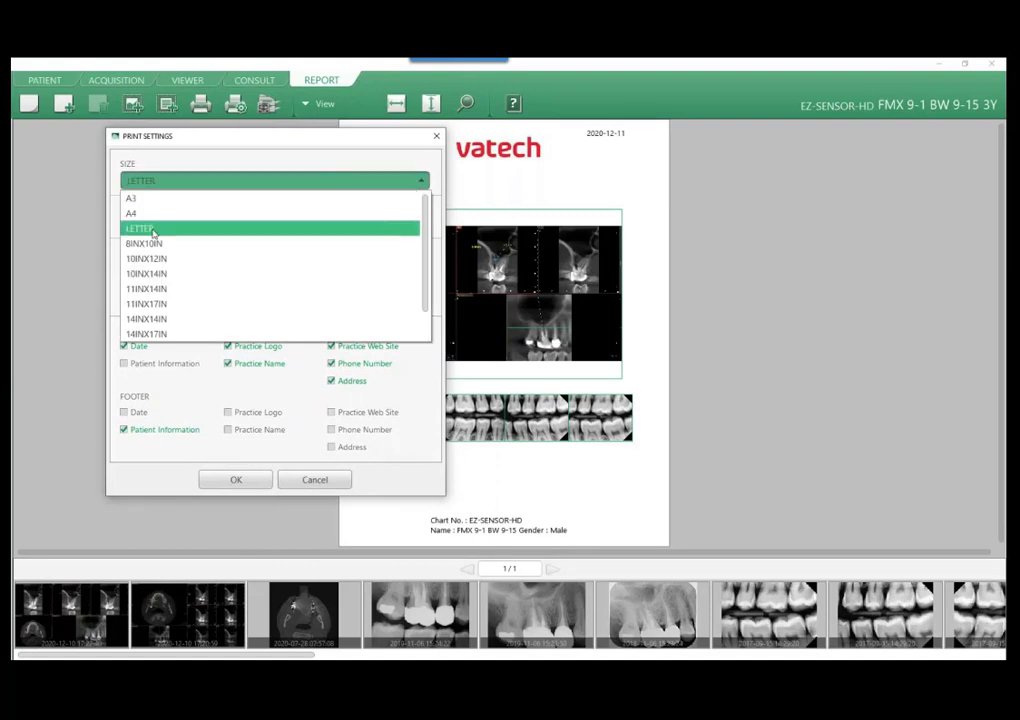
click(150, 228)
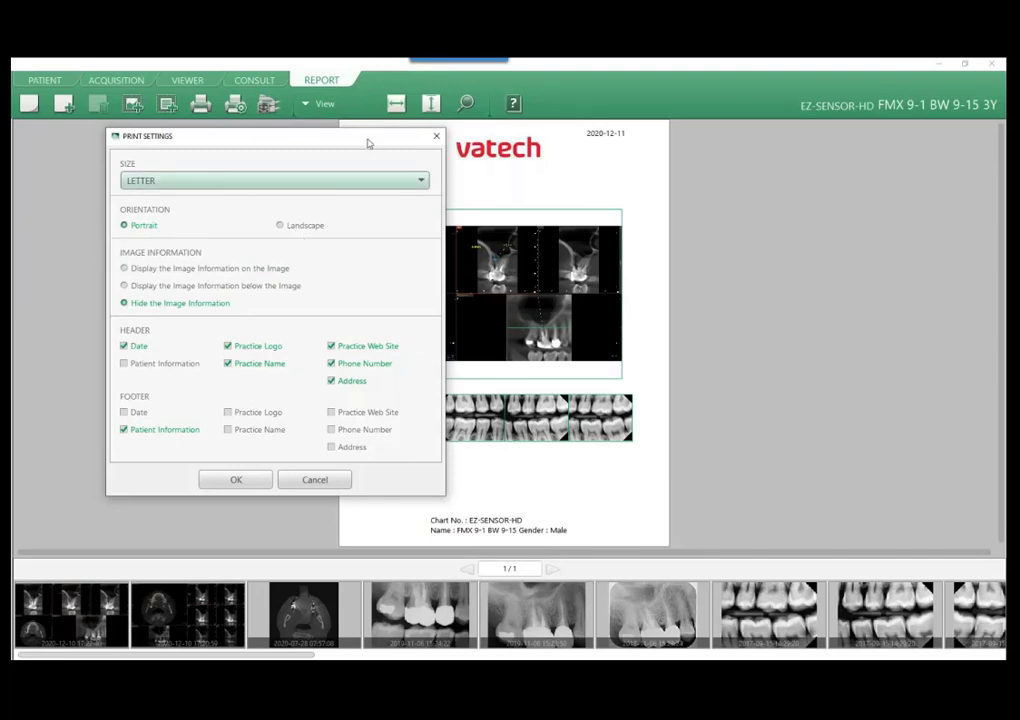
drag(367, 144, 256, 138)
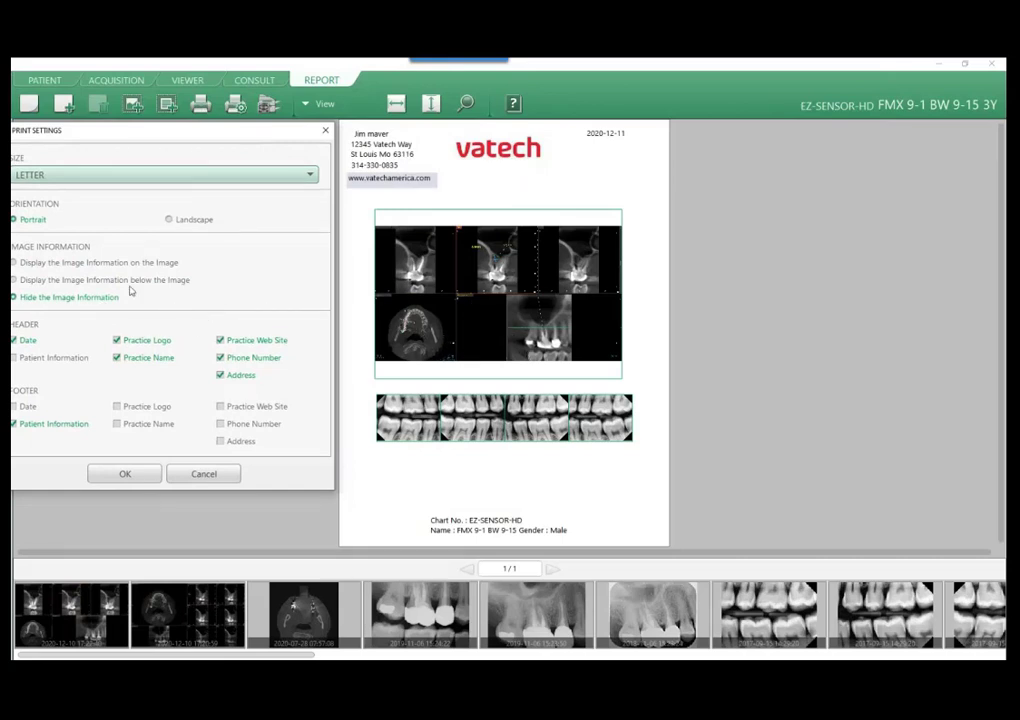
click(17, 264)
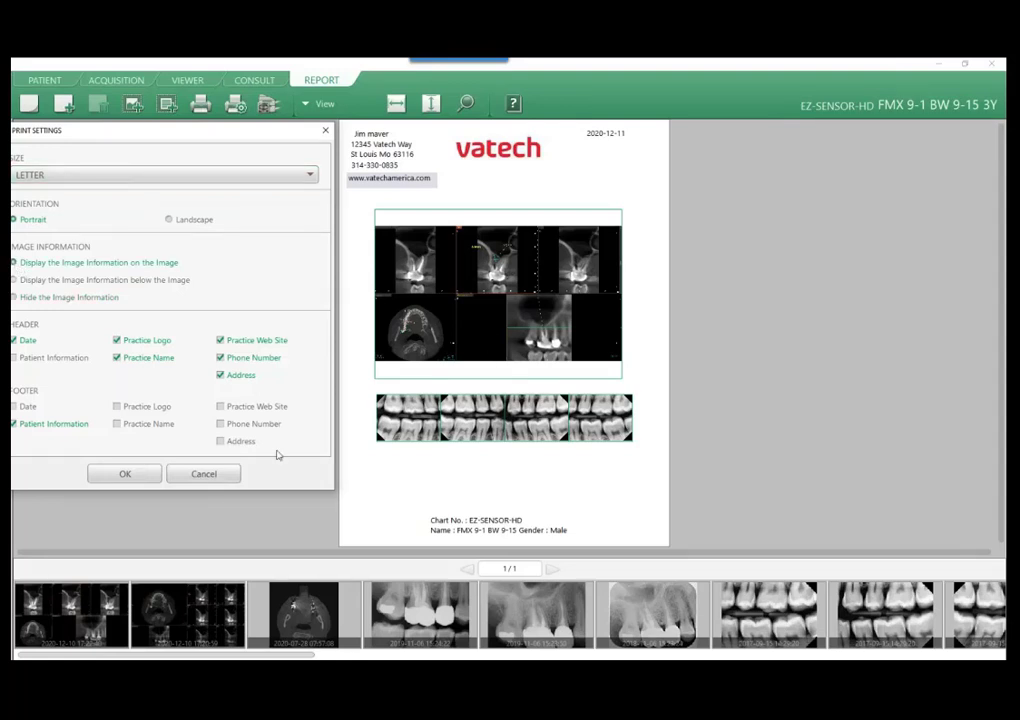
click(125, 474)
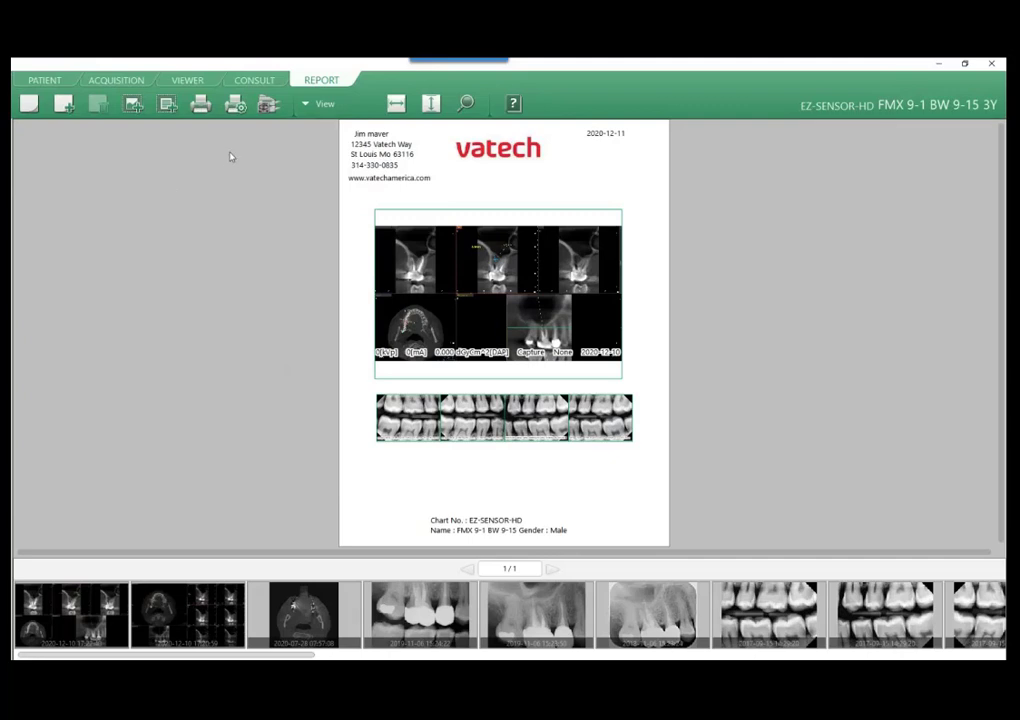
Apply Hide the Image Information in the report's print settings.
click(235, 103)
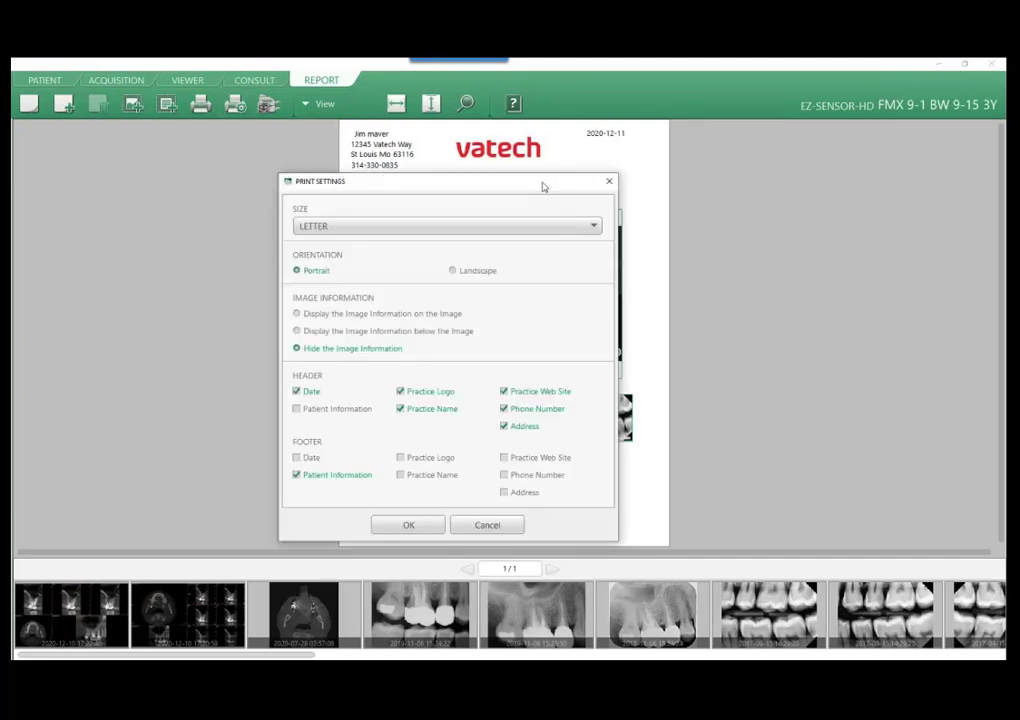
drag(543, 187, 281, 123)
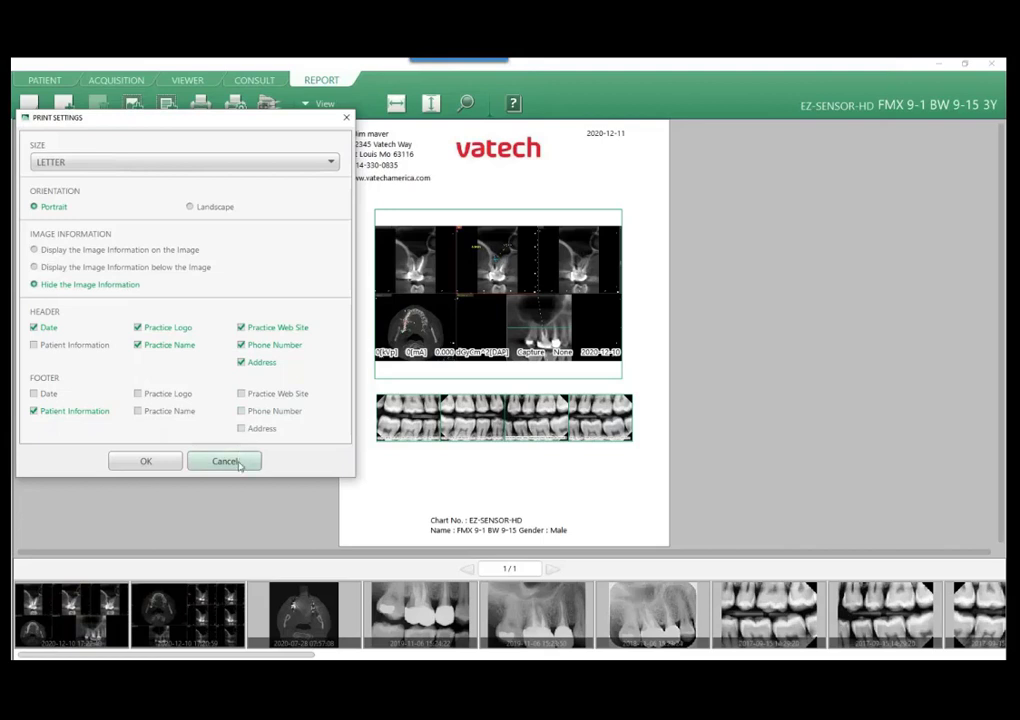
click(173, 461)
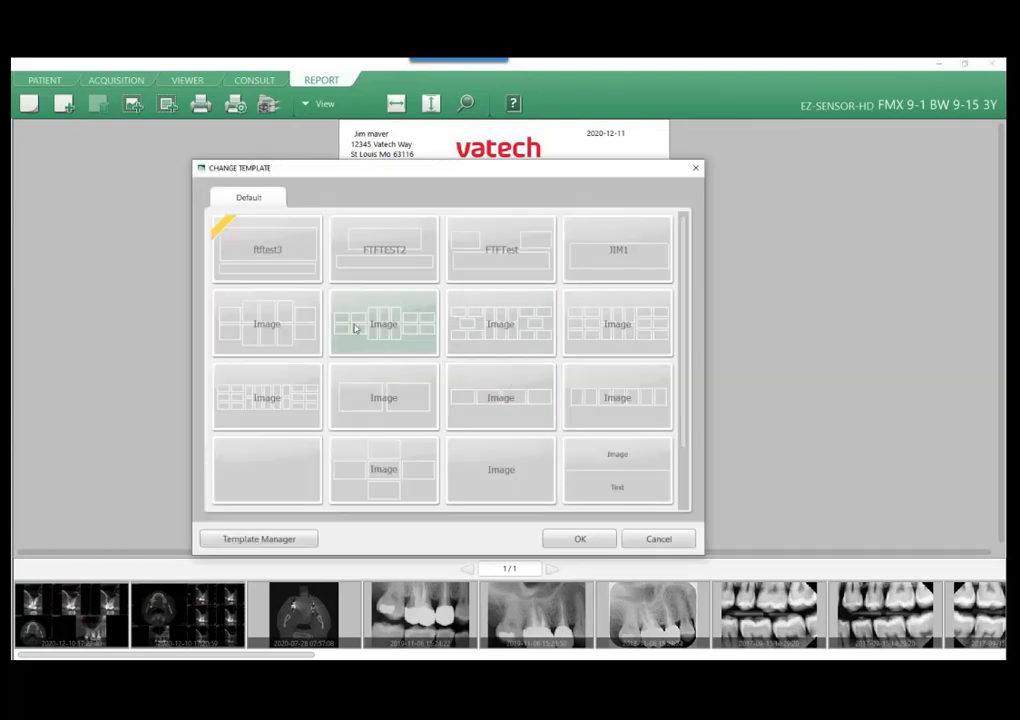
Review the available report templates, including the blank one and ftftest3, and cancel without changing the template.
scroll(357, 328, down, 1)
scroll(352, 284, up, 1)
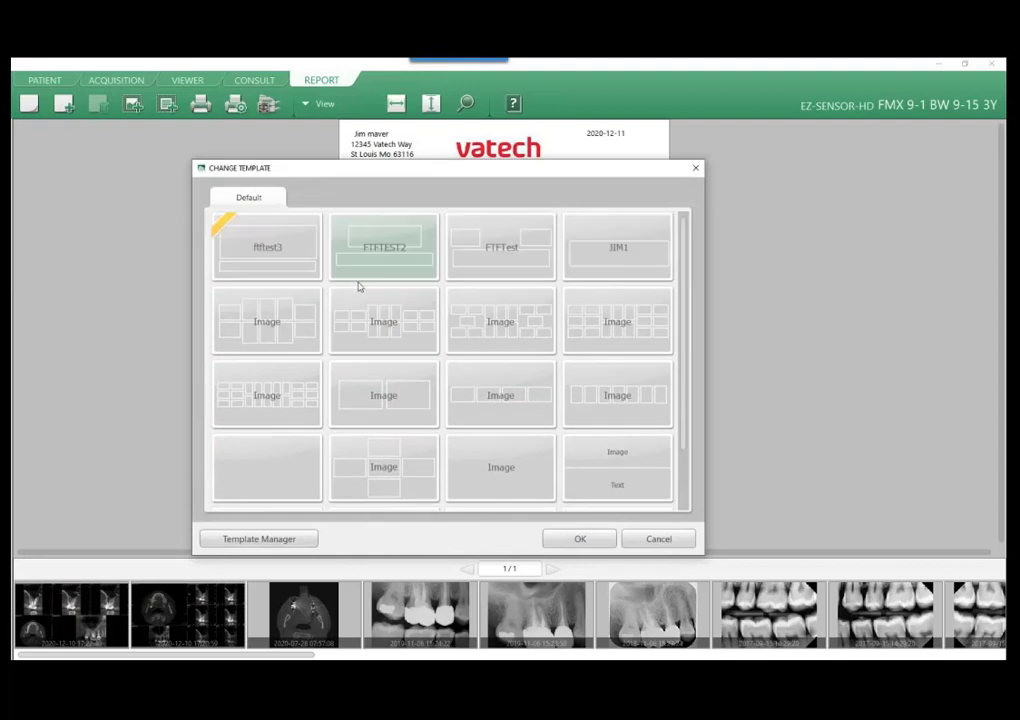
scroll(420, 278, down, 1)
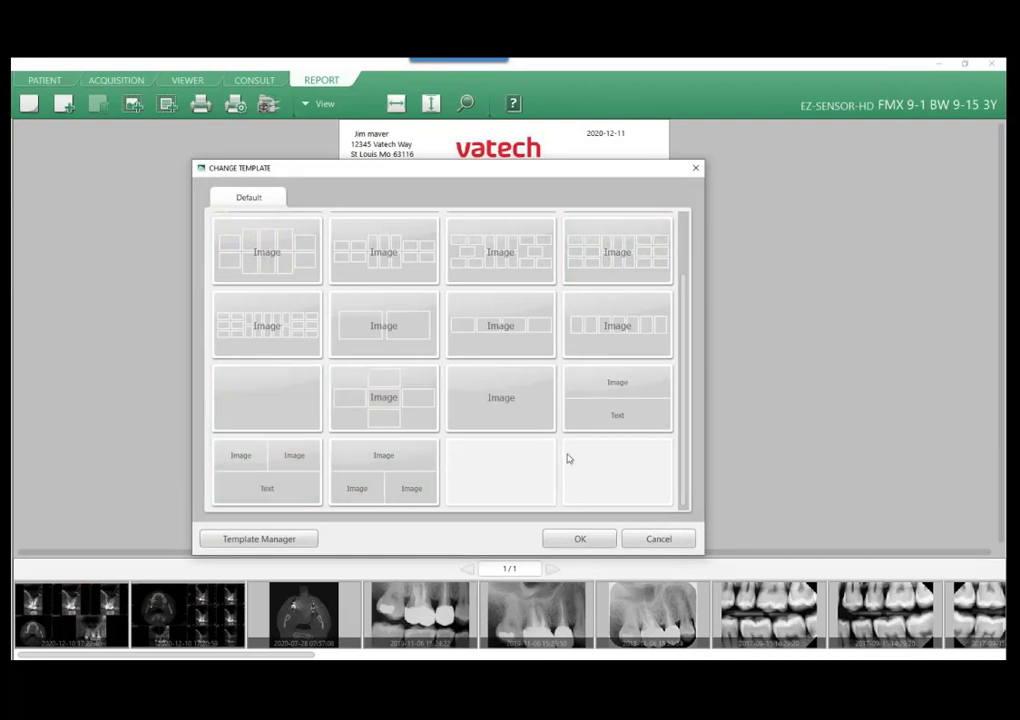
click(273, 410)
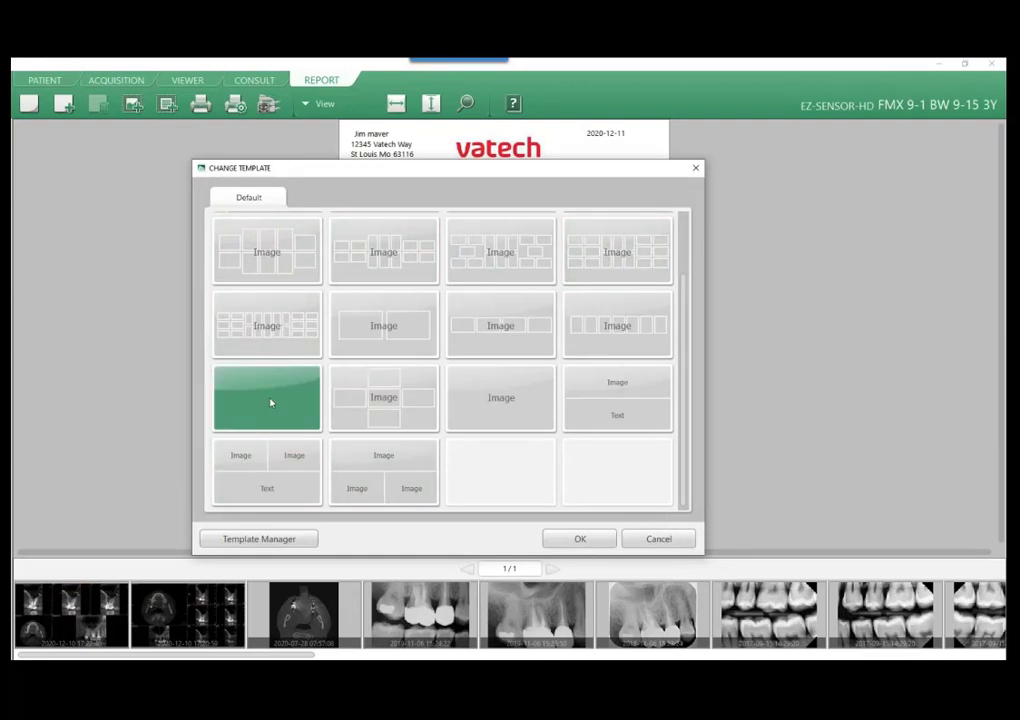
scroll(270, 402, up, 2)
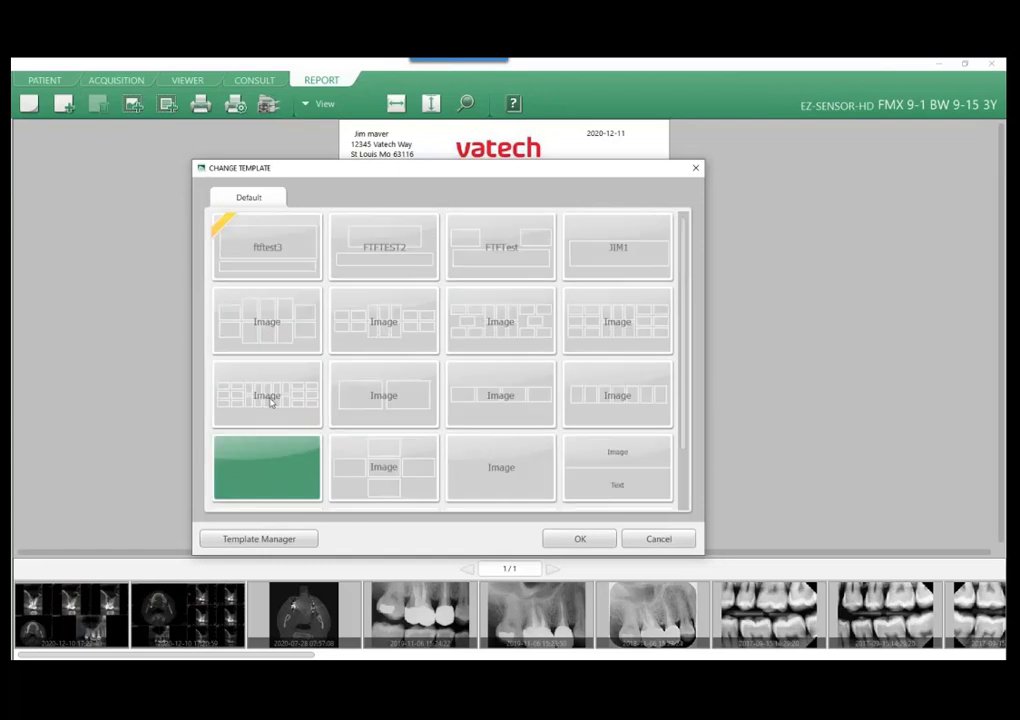
click(226, 224)
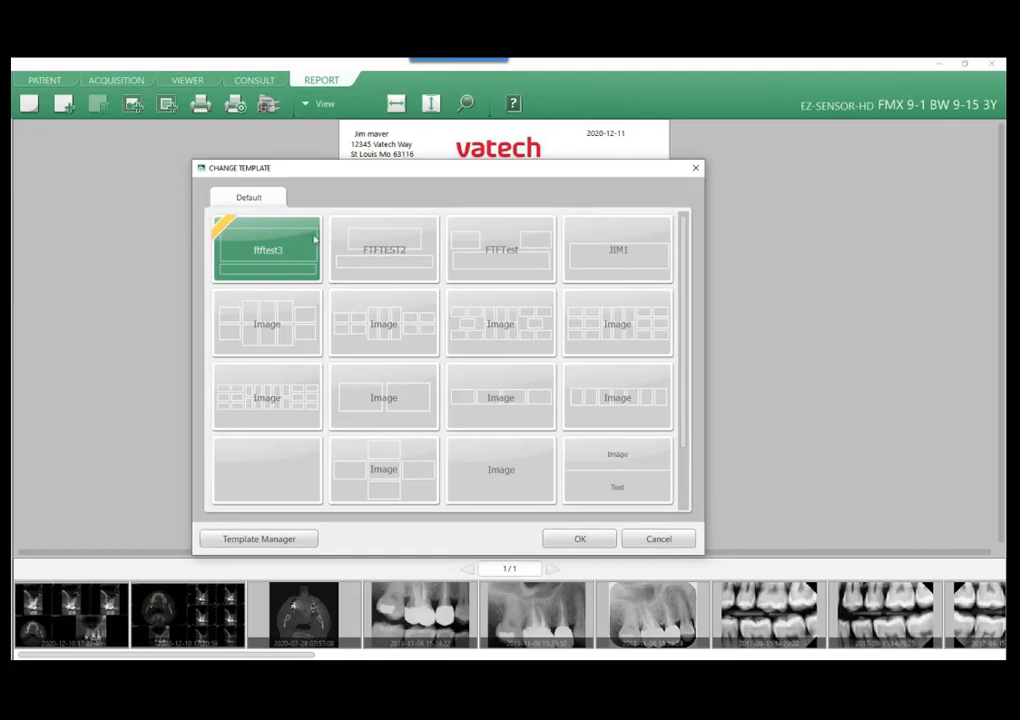
scroll(583, 317, down, 2)
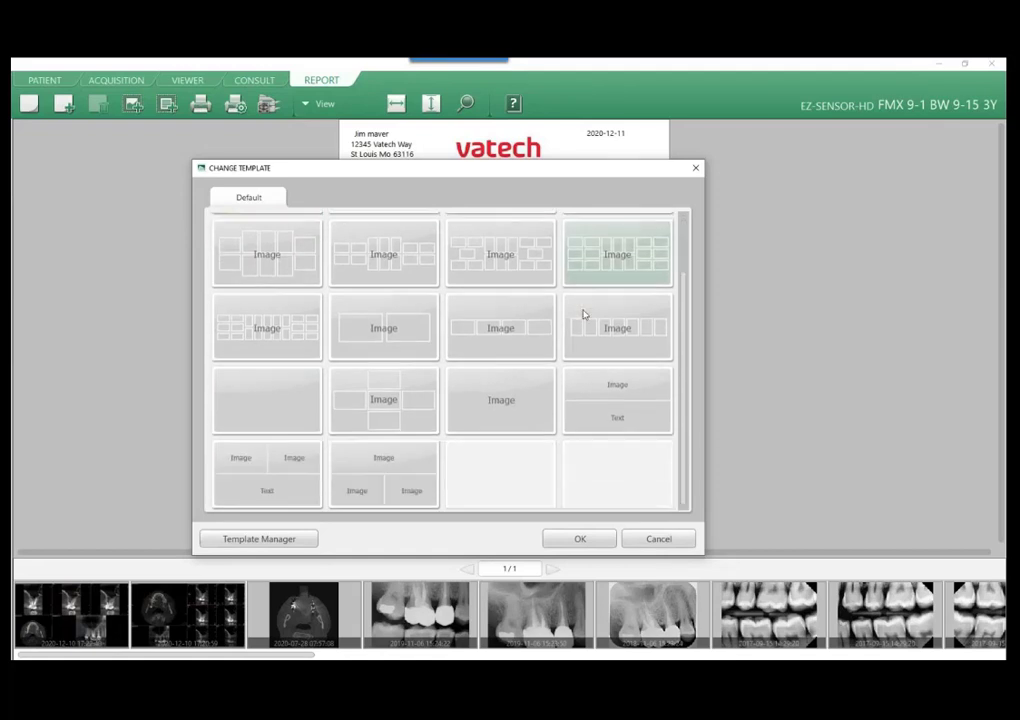
click(658, 539)
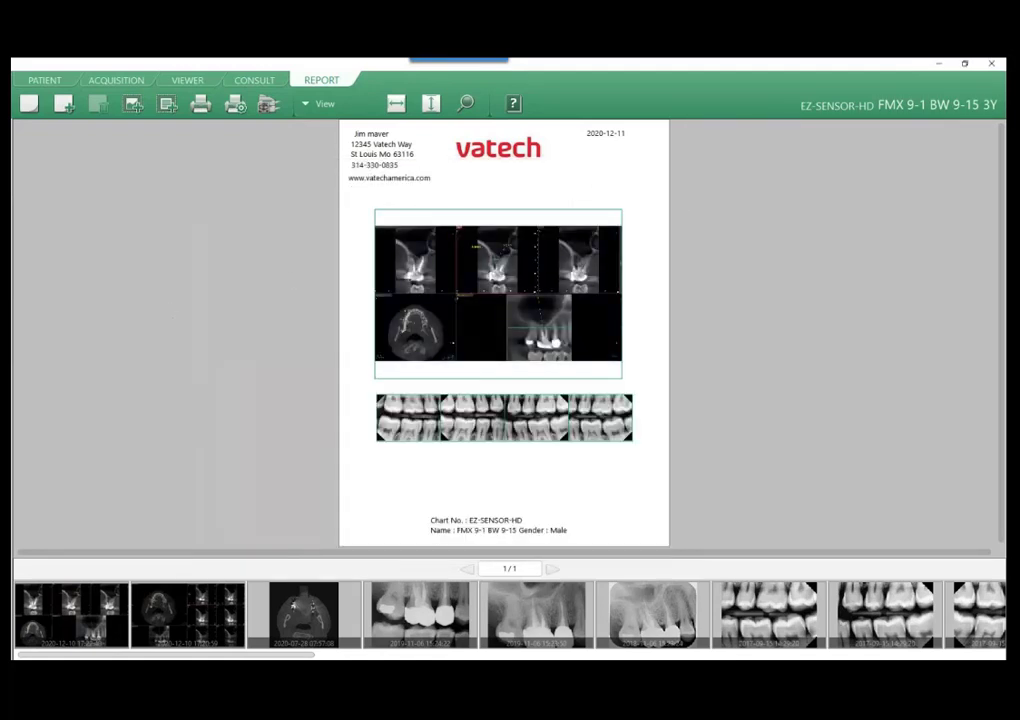
Start editing a report template without saving the report, and delete its image box and text box.
click(84, 356)
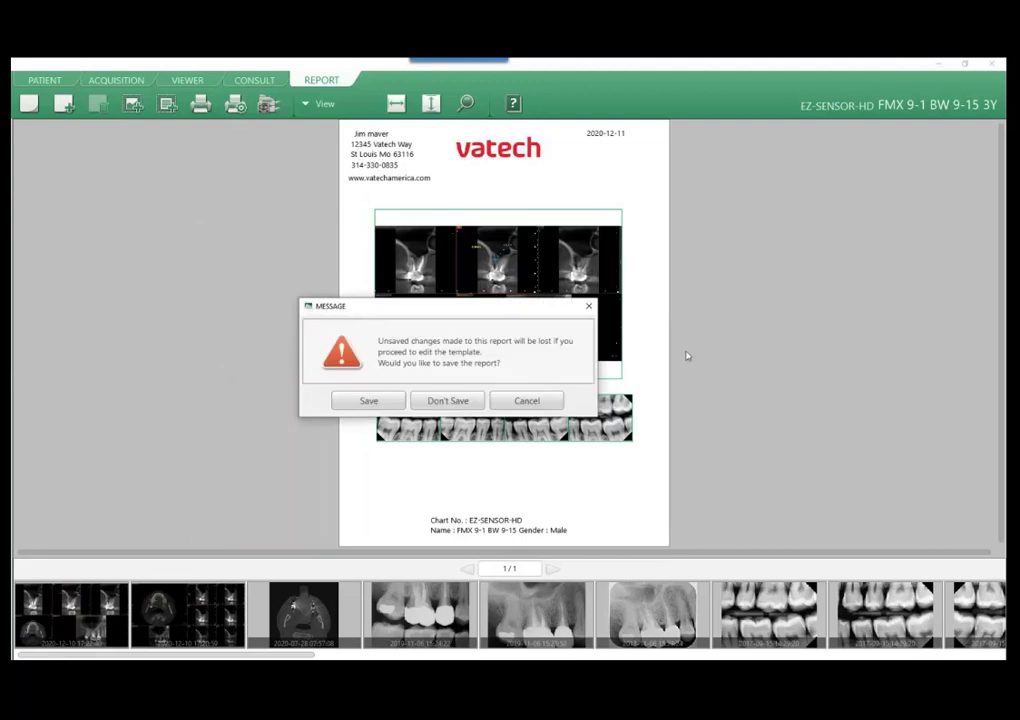
click(448, 401)
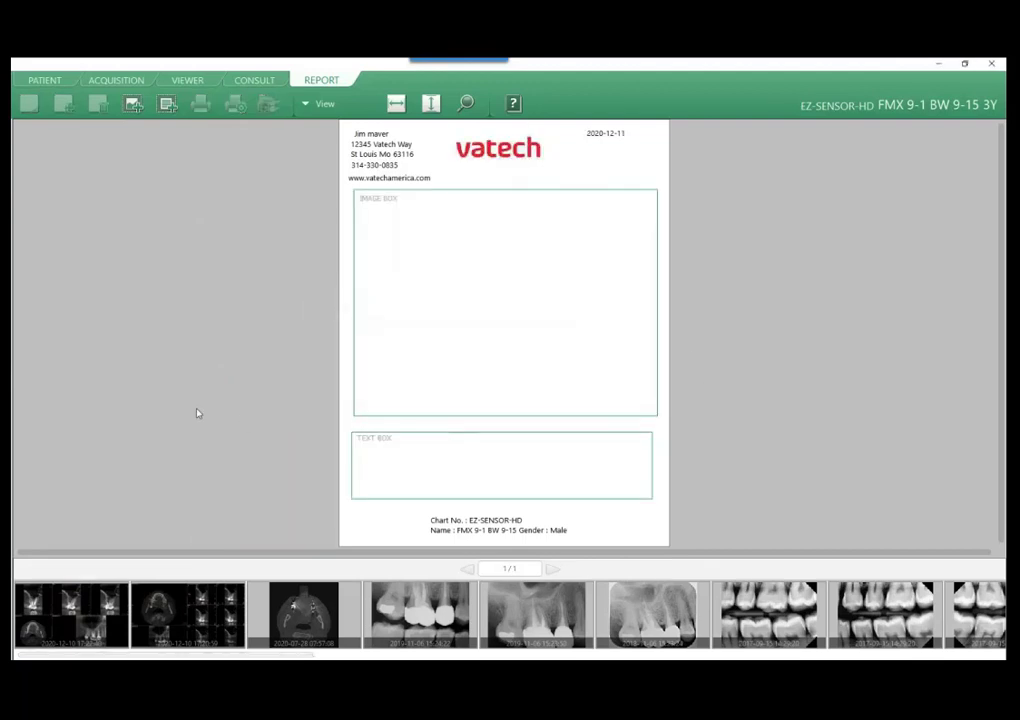
right_click(398, 324)
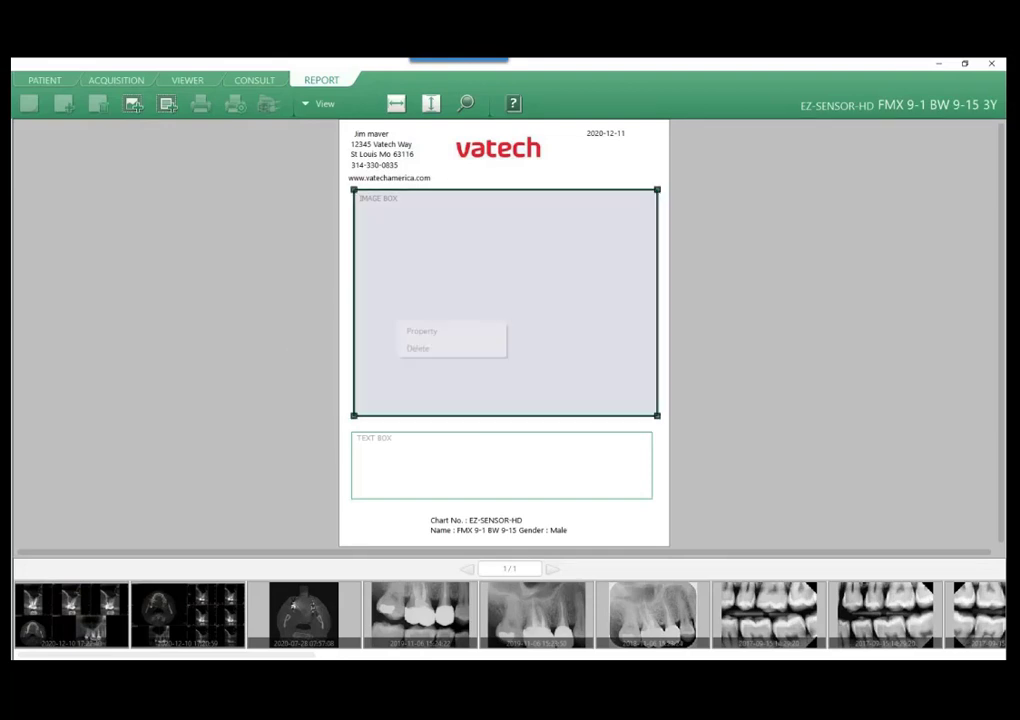
click(432, 357)
right_click(462, 455)
click(476, 482)
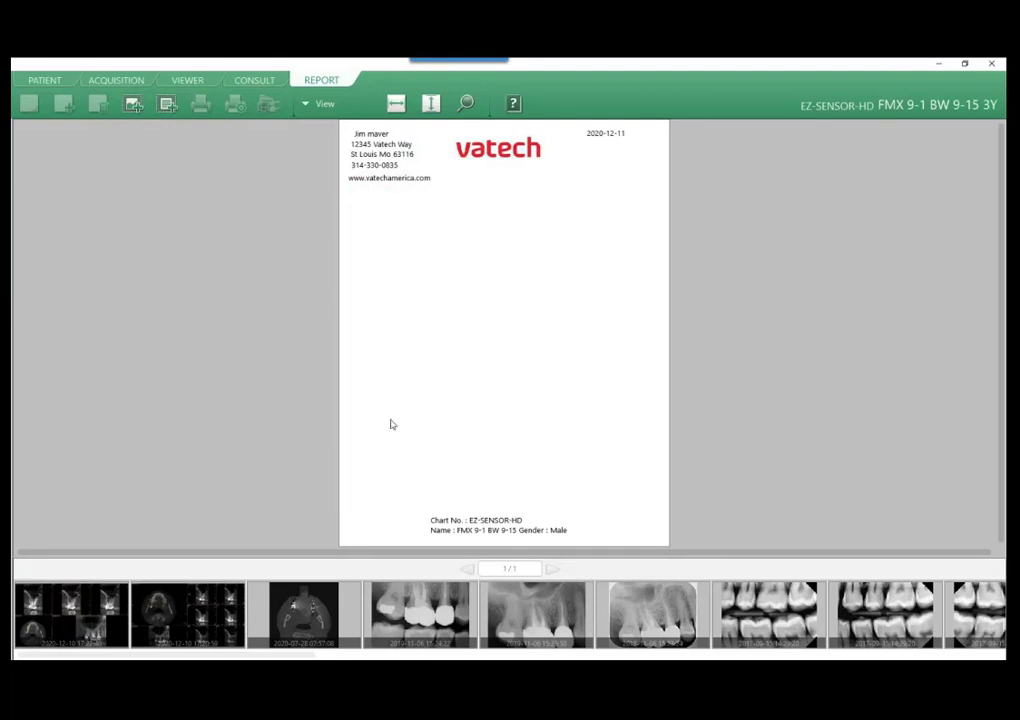
Add an image box to the template and resize it to span nearly the page width in the upper half below the header.
click(134, 104)
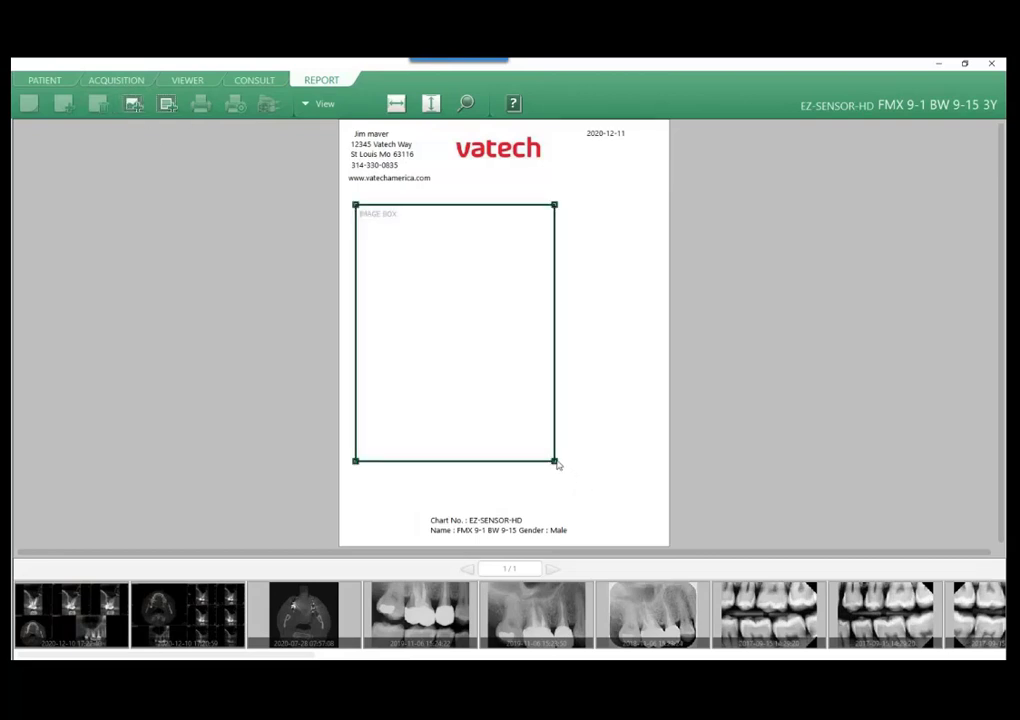
drag(557, 464, 657, 351)
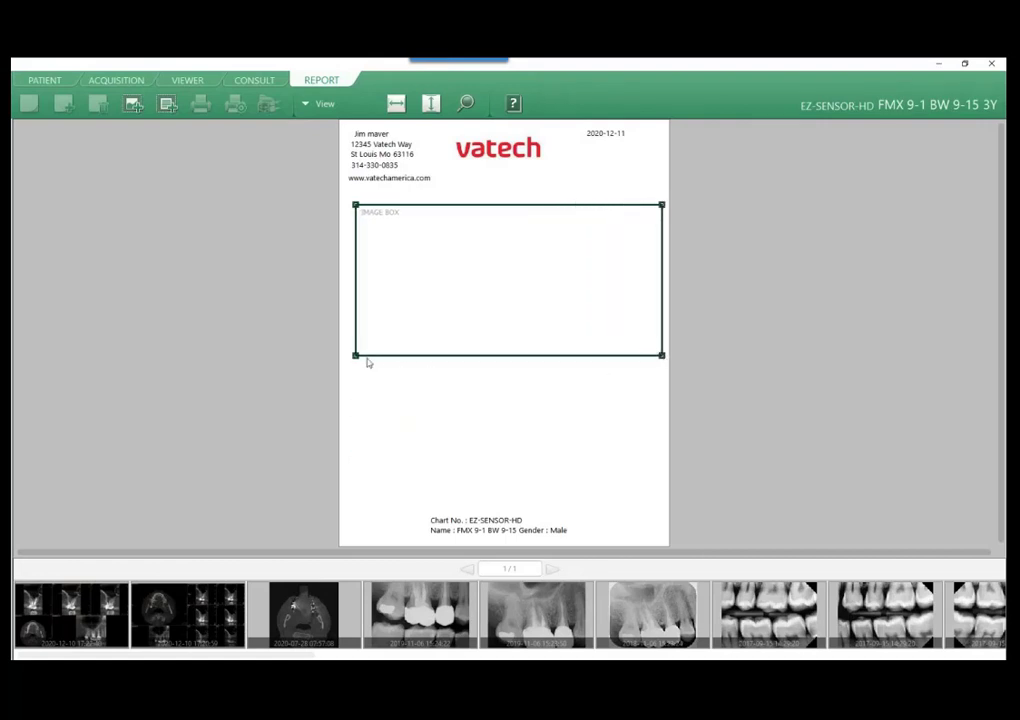
drag(356, 356, 347, 355)
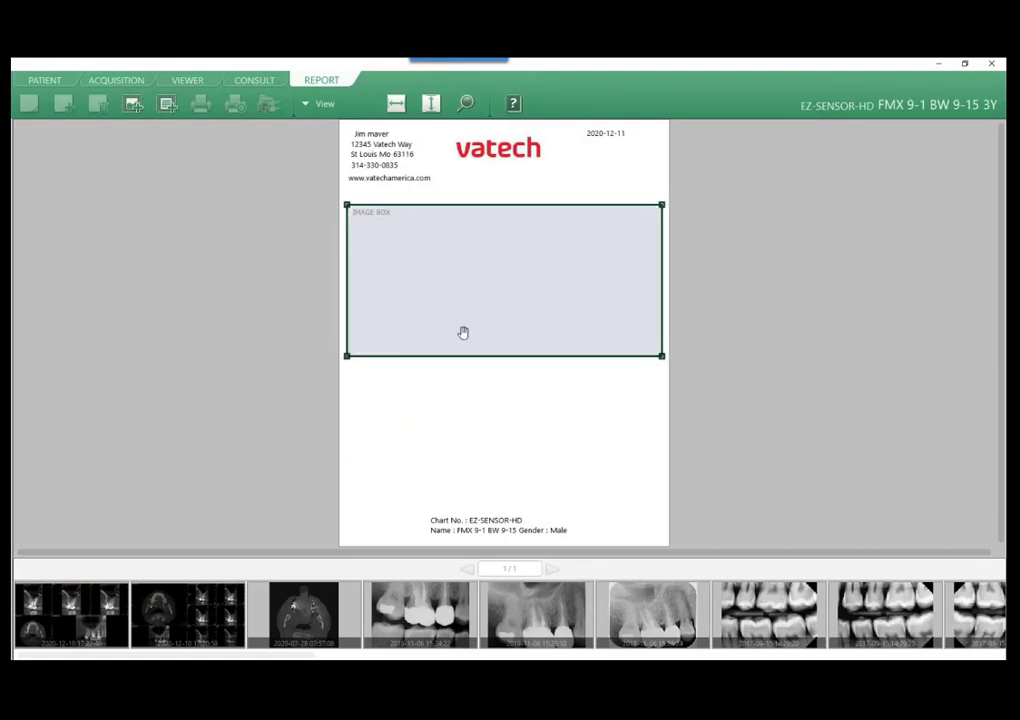
Move the template's image box slightly up and add a text box of about the same width just below it.
drag(479, 316, 478, 311)
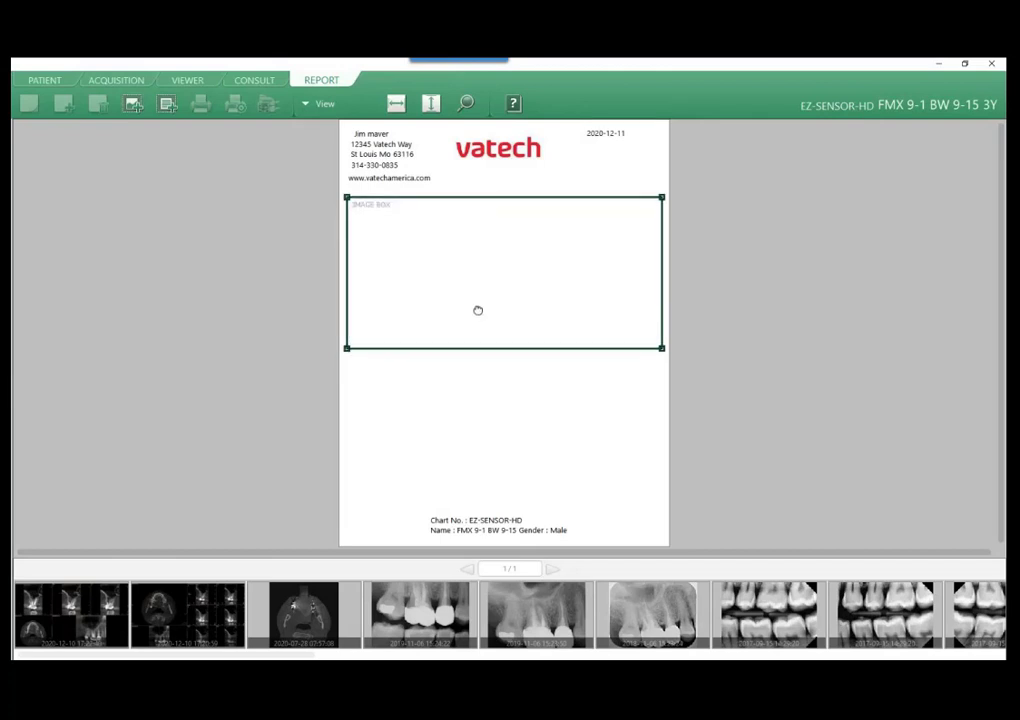
click(167, 104)
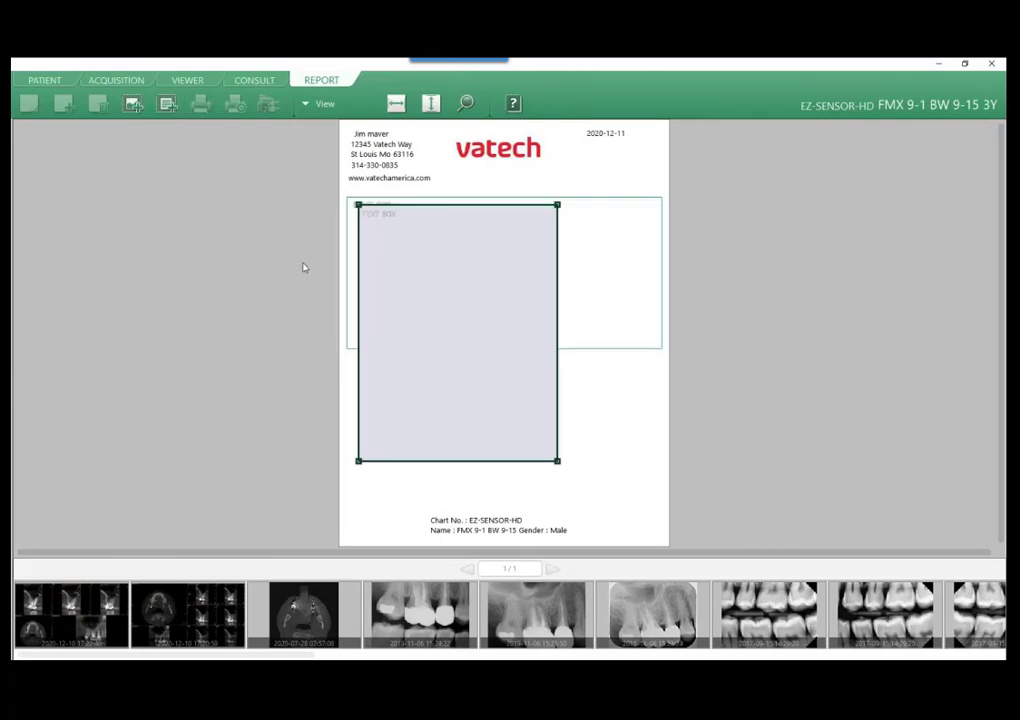
drag(556, 205, 660, 376)
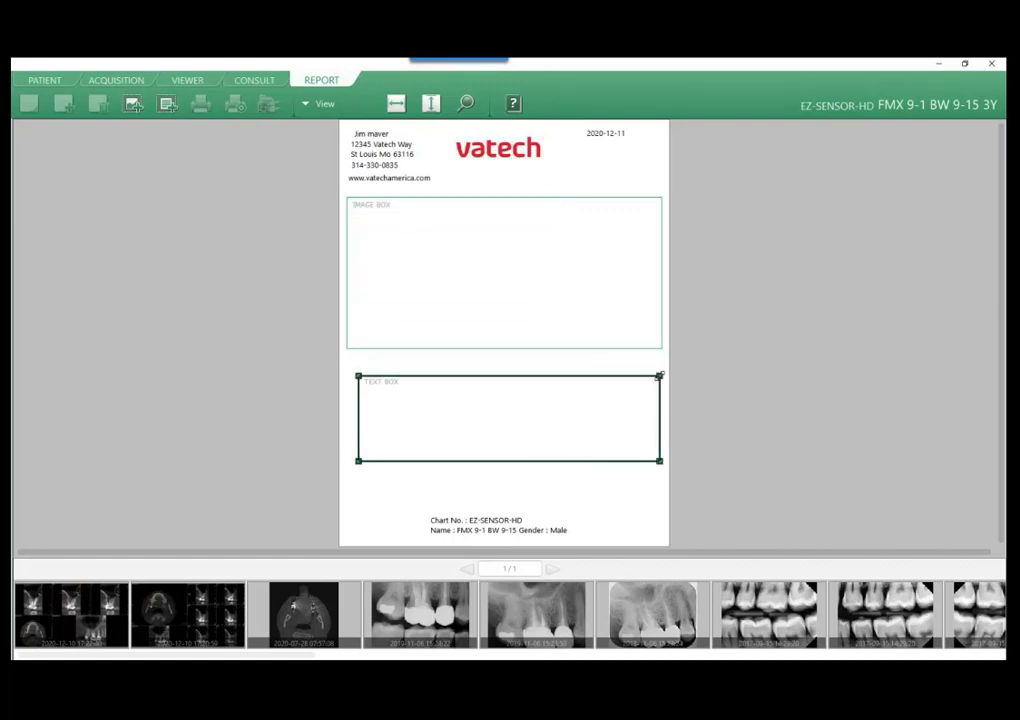
drag(358, 377, 347, 376)
drag(440, 412, 444, 403)
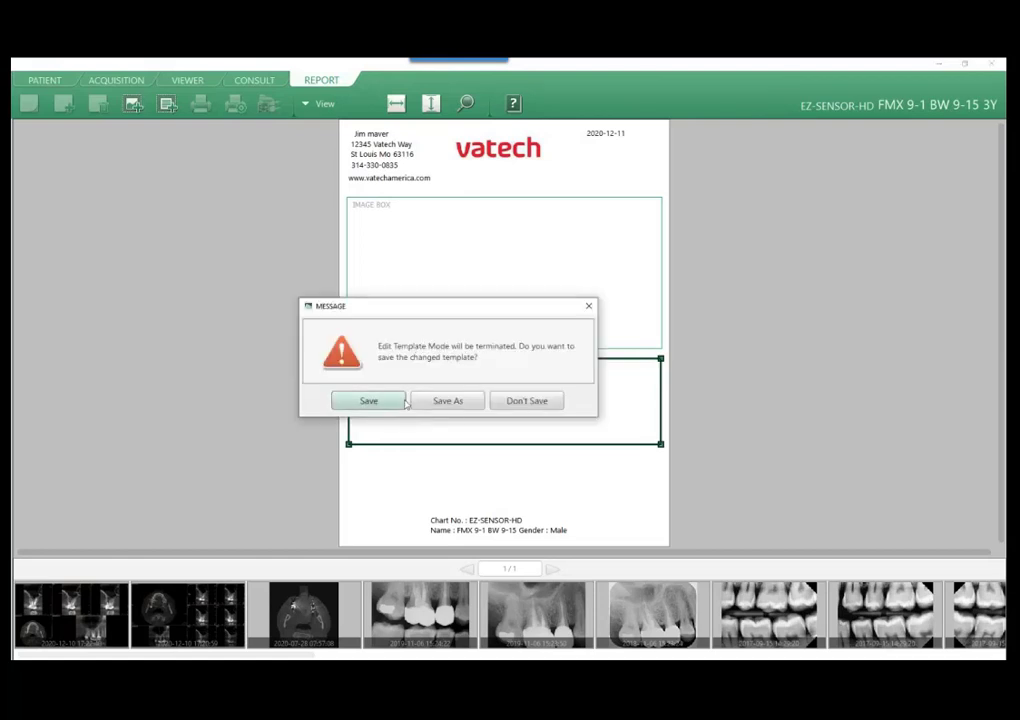
Save the edited template and apply the ftftest3 template to the report.
click(369, 401)
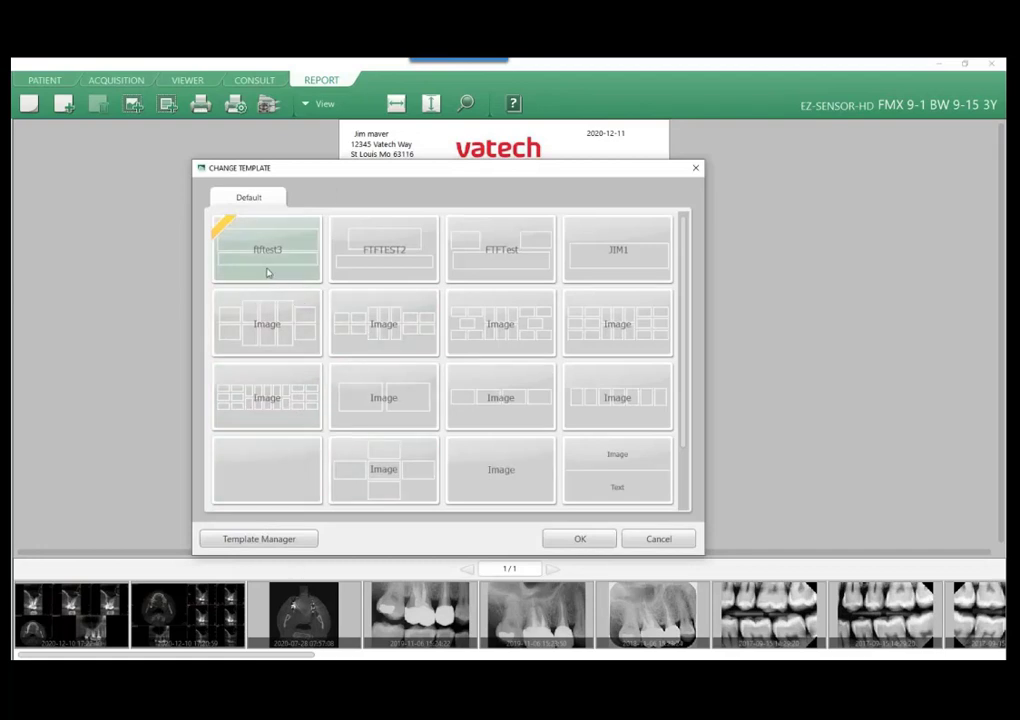
click(269, 251)
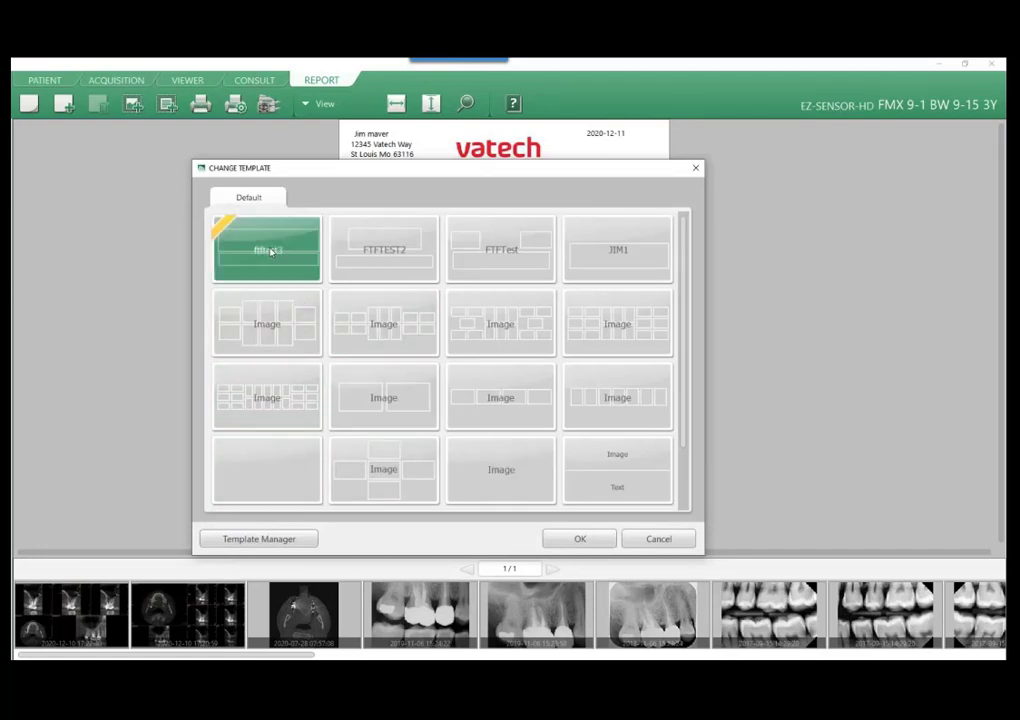
click(581, 540)
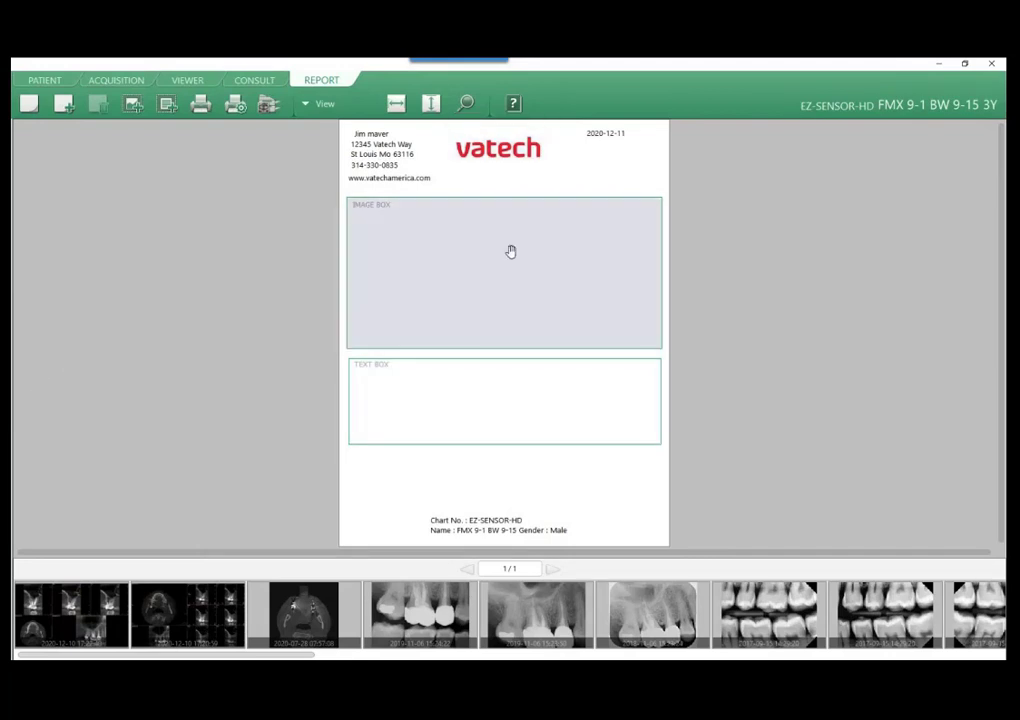
Try both CT captures in the report's image box, and replace them with the 2017-09-01 X-ray of the lower front teeth.
drag(68, 617, 485, 305)
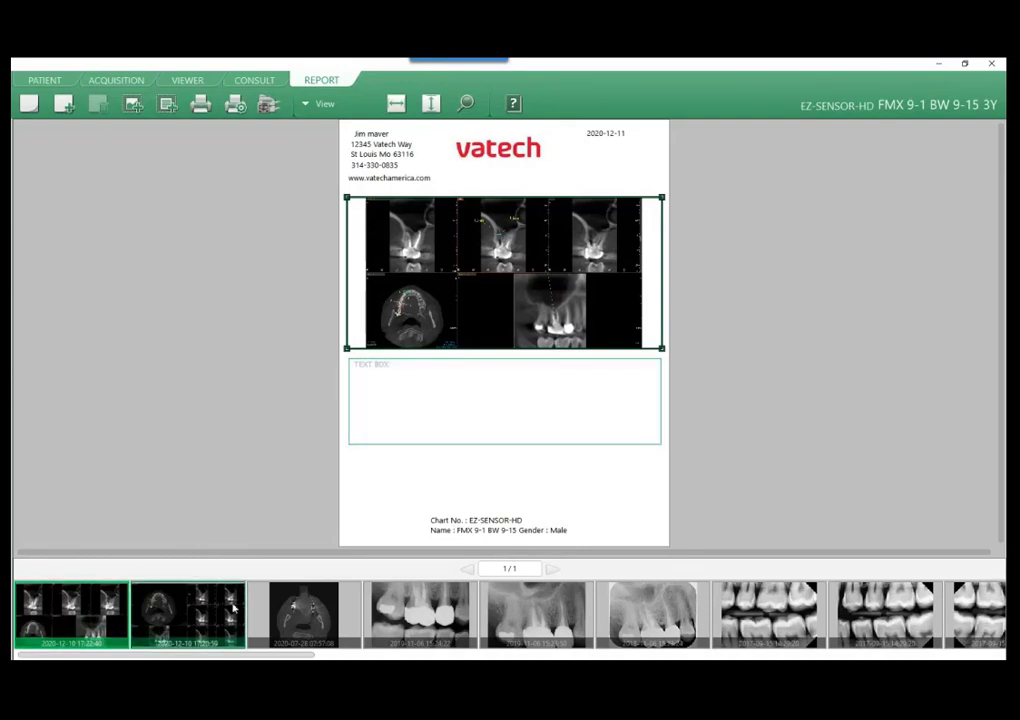
drag(235, 608, 446, 257)
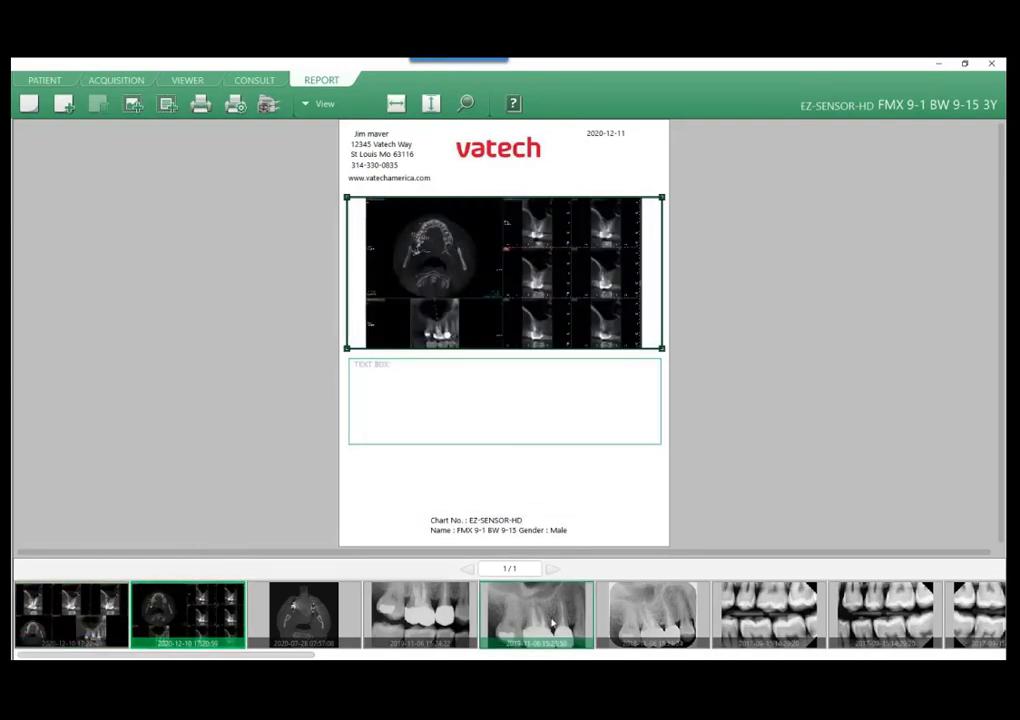
scroll(540, 615, down, 5)
scroll(544, 620, down, 6)
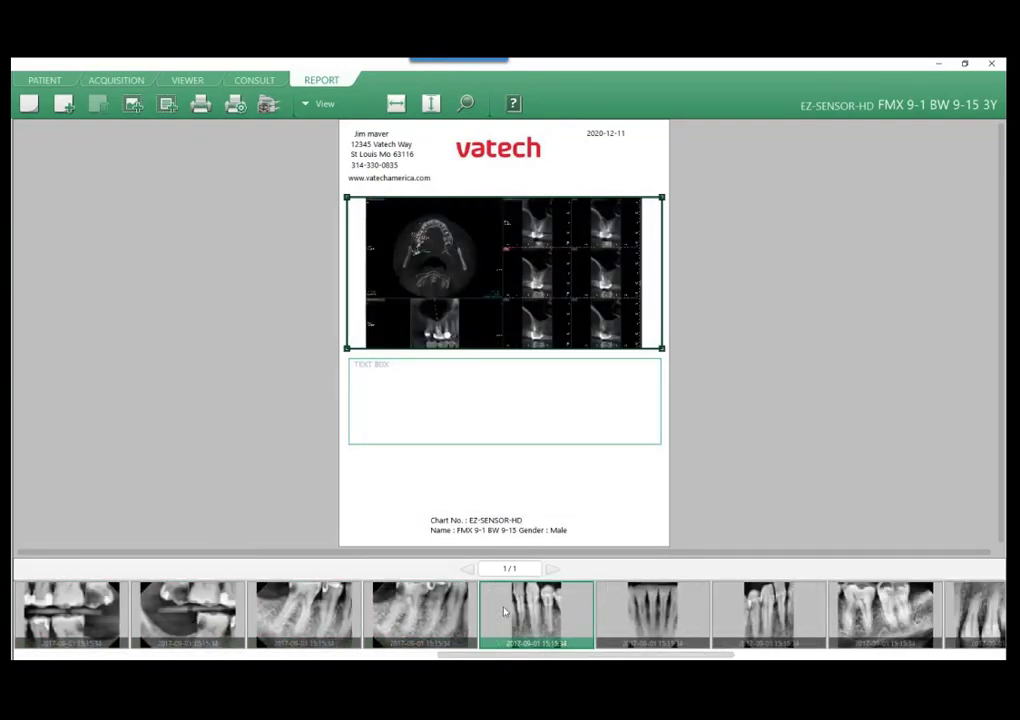
drag(420, 622, 494, 305)
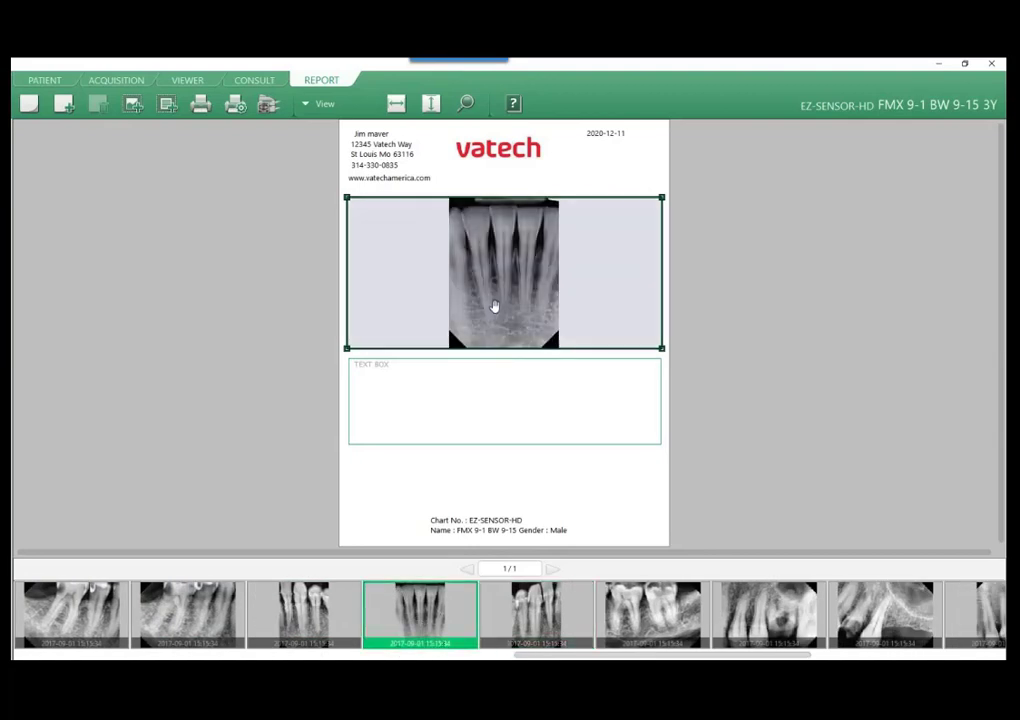
Narrow and centre the image box around the X-ray, and invert the image.
drag(347, 199, 549, 198)
drag(628, 262, 526, 262)
right_click(526, 264)
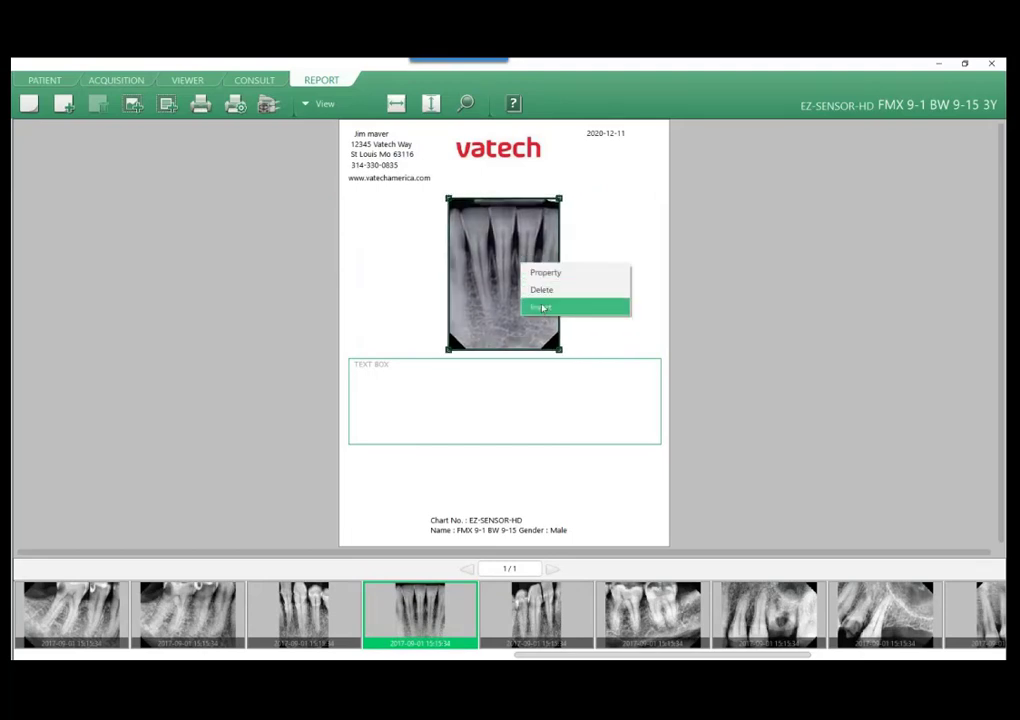
click(542, 307)
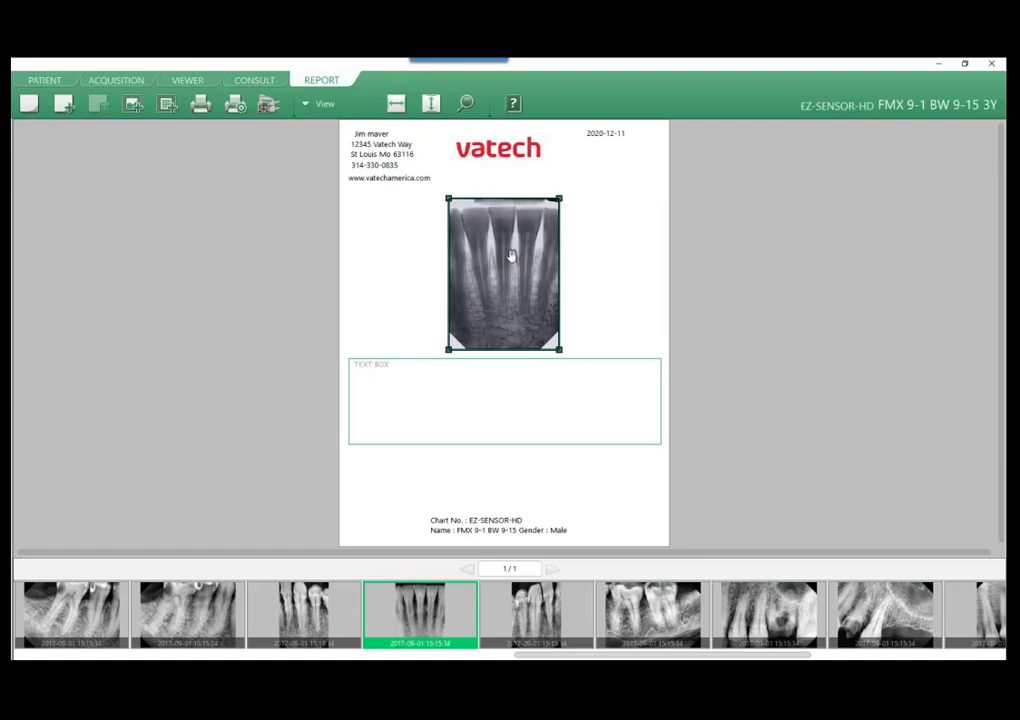
Widen the image box on both sides to nearly the page width, keeping the X-ray centred.
drag(551, 343, 655, 354)
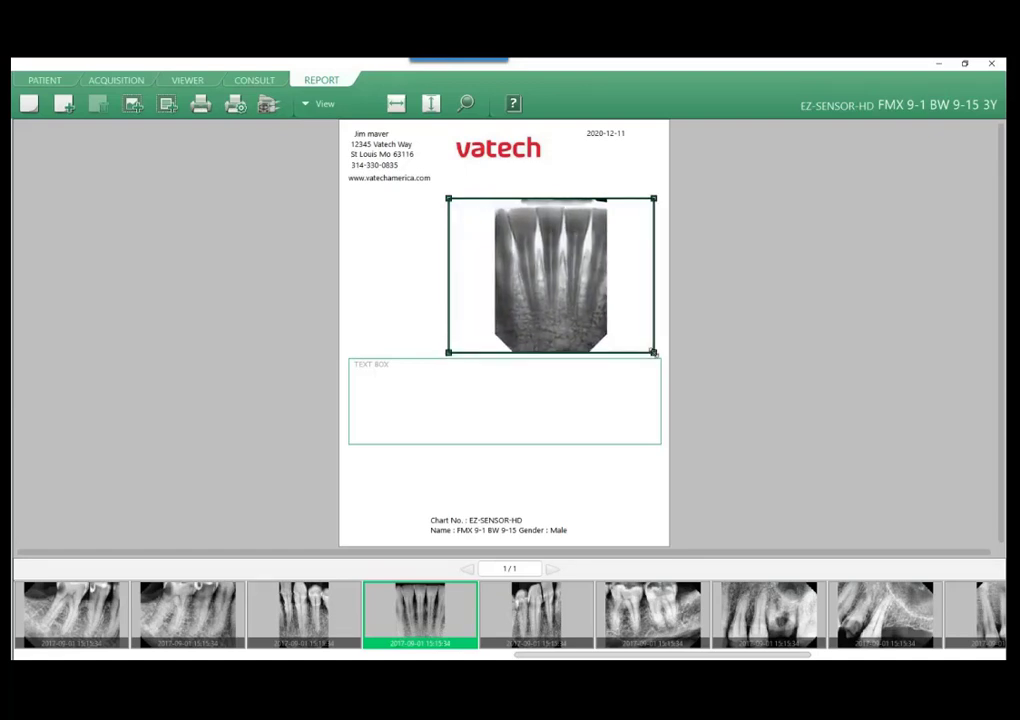
drag(449, 350, 352, 351)
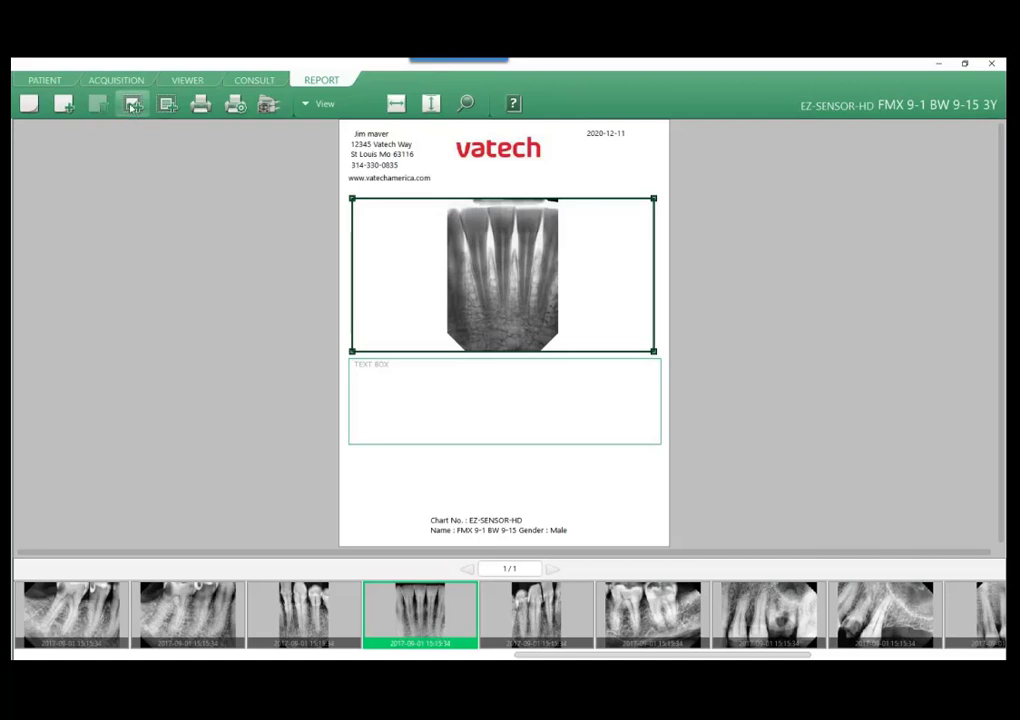
Try out typing a run of "t" characters in the text box and erase them.
click(398, 384)
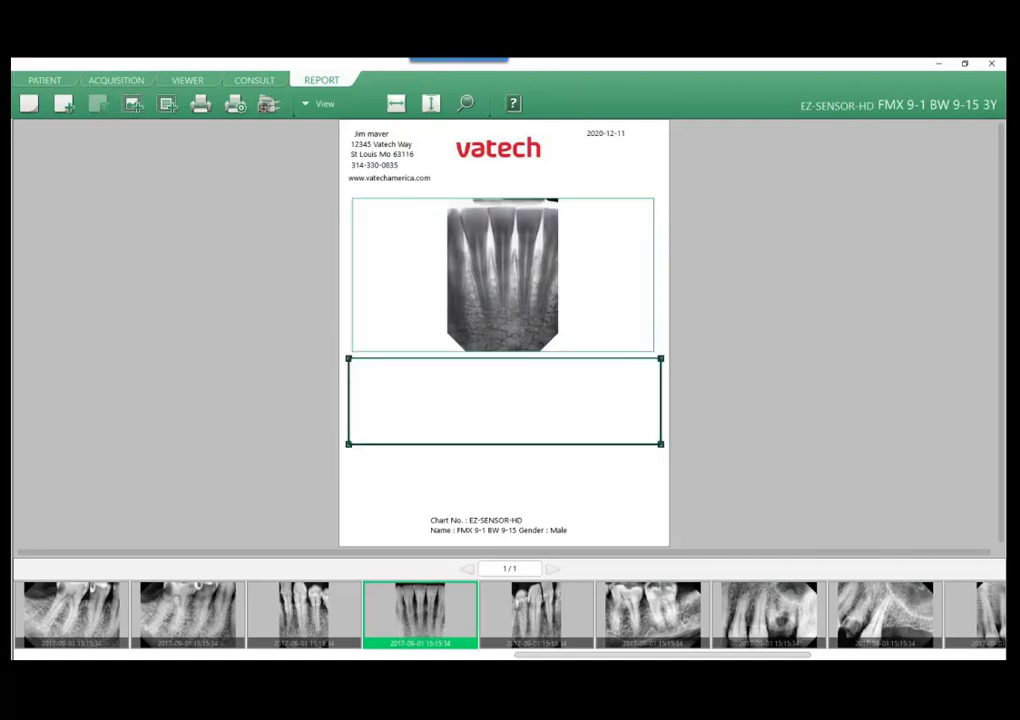
text(tttttttttttttttttt)
key(BackSpace)
key(BackSpace)
key(BackSpace)
key(BackSpace)
key(BackSpace)
key(BackSpace)
key(BackSpace)
key(BackSpace)
key(BackSpace)
Set the text box's text alignment to Left in its properties.
right_click(556, 418)
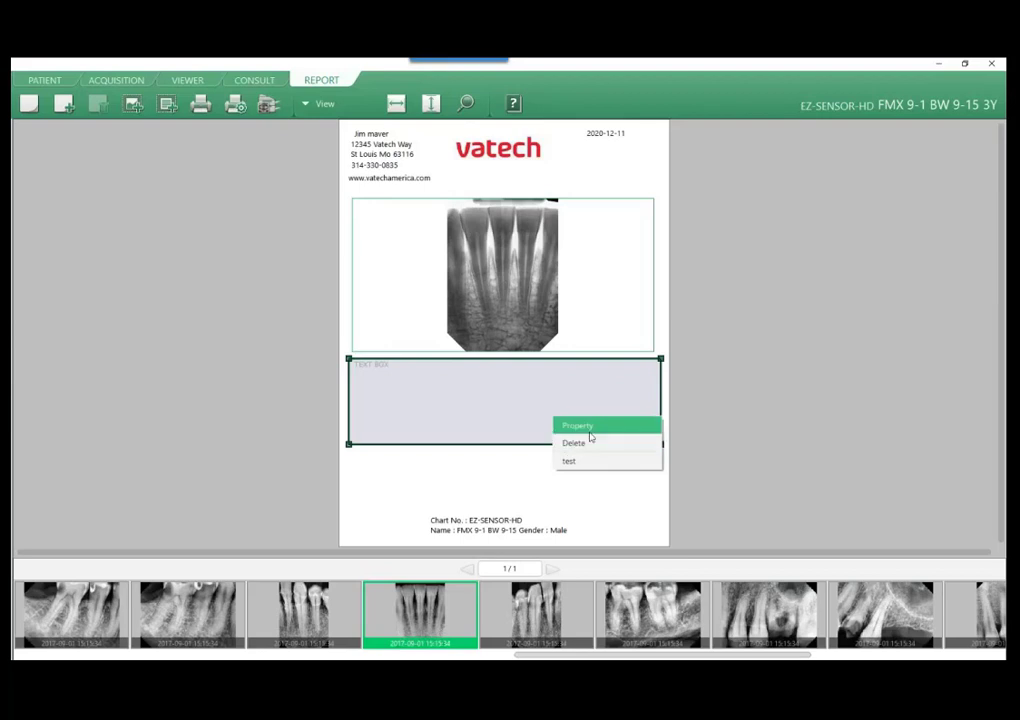
click(586, 426)
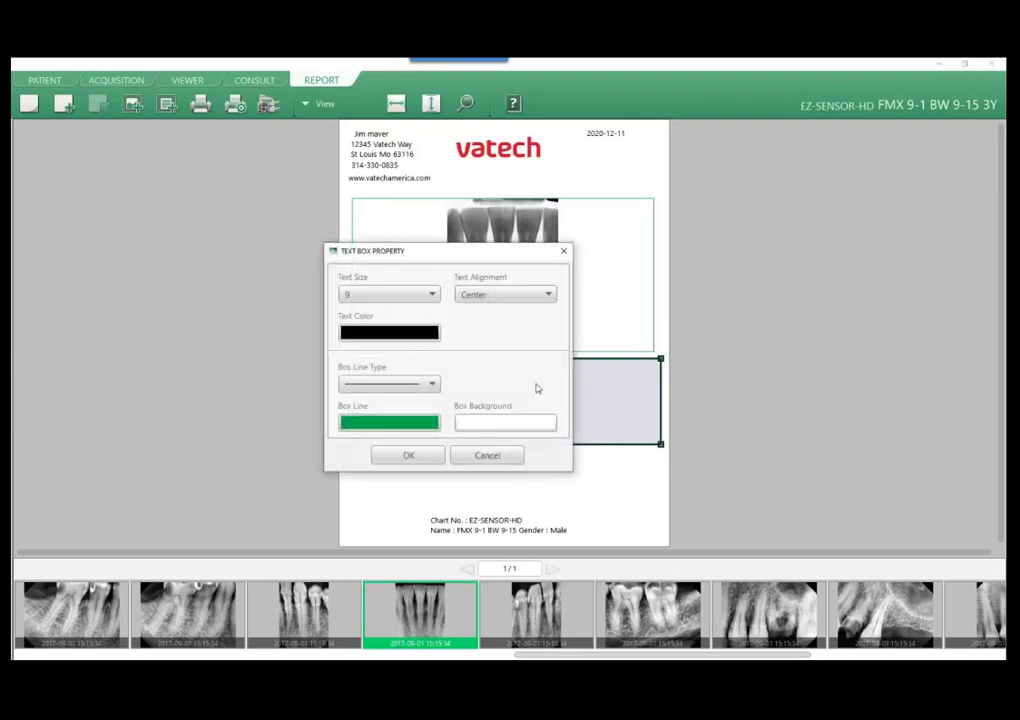
click(490, 296)
click(496, 313)
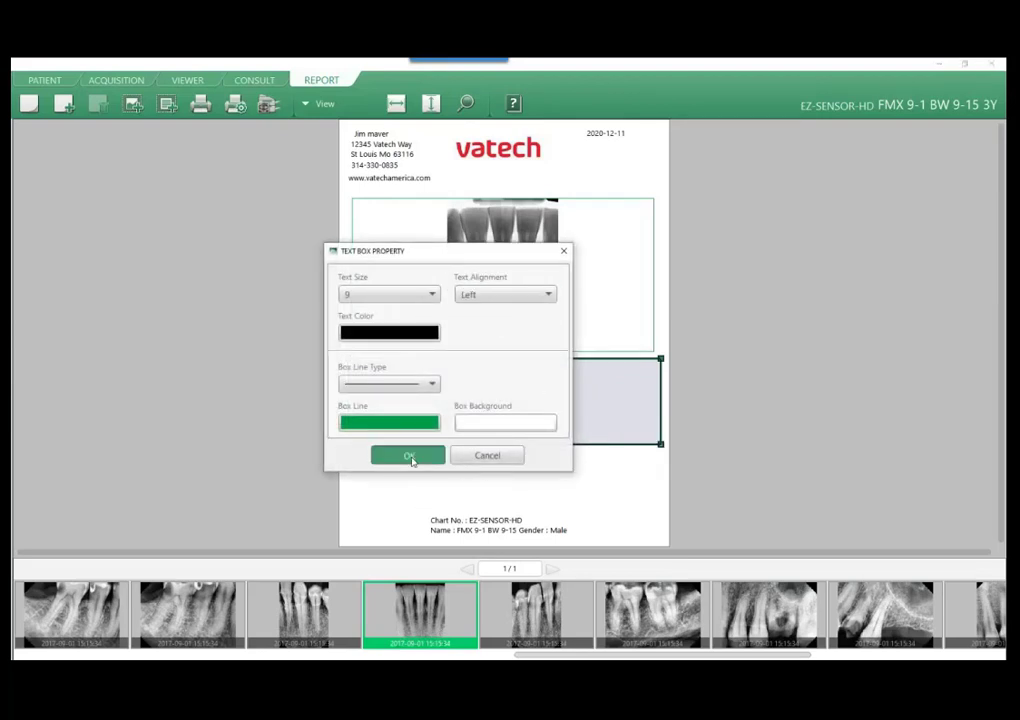
click(409, 456)
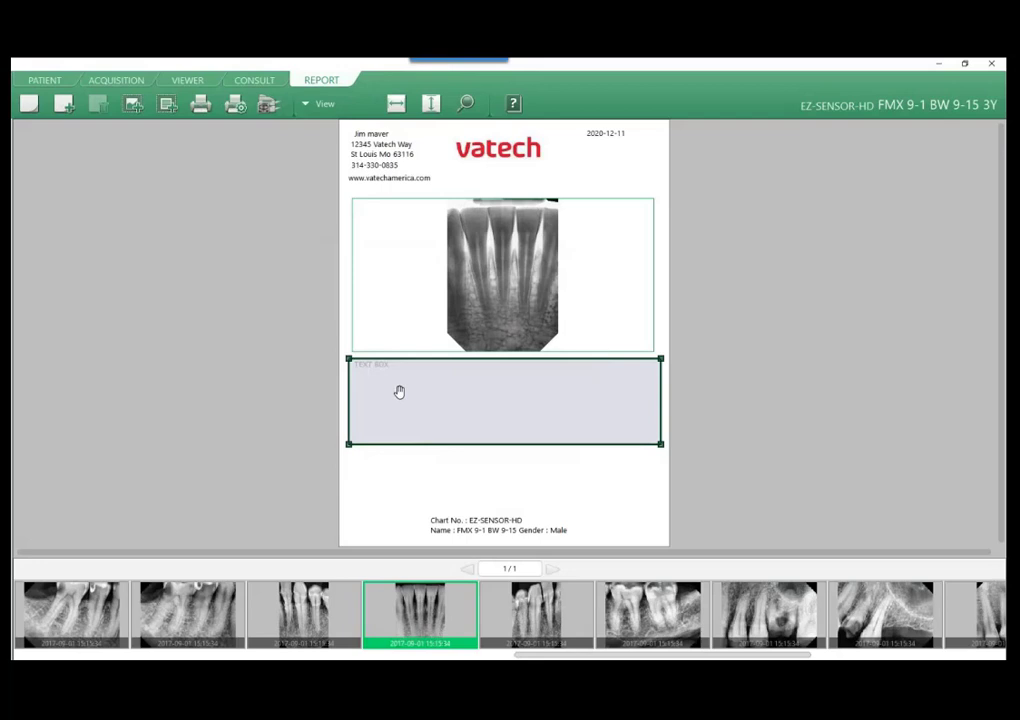
Invert the X-ray in the report's image box again to restore its original shading.
click(510, 306)
right_click(517, 298)
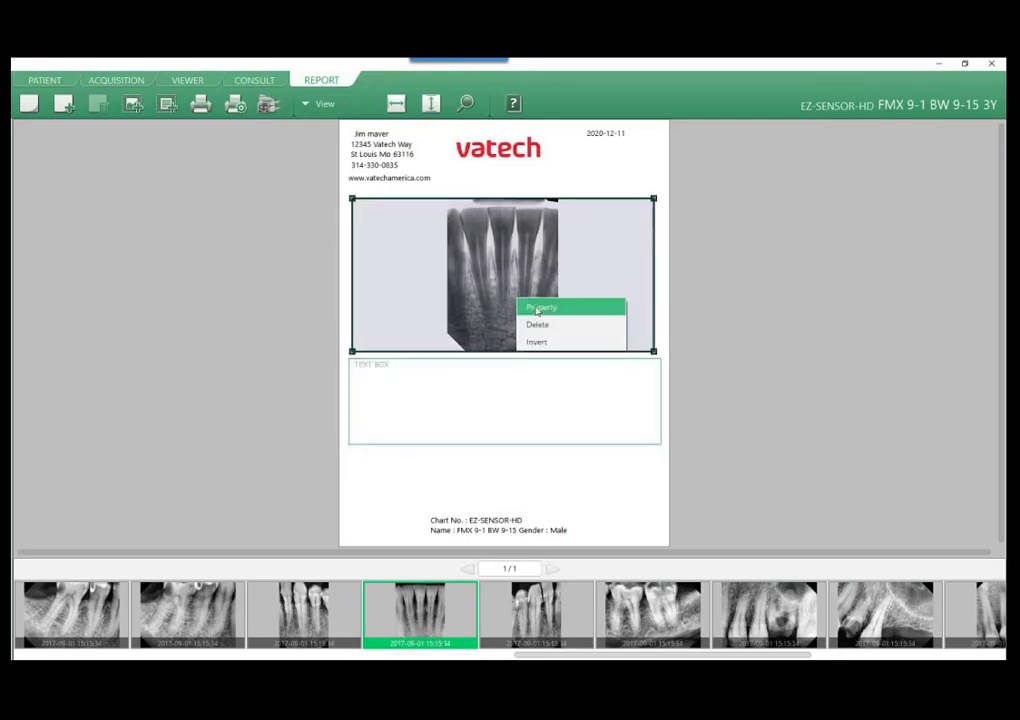
click(538, 342)
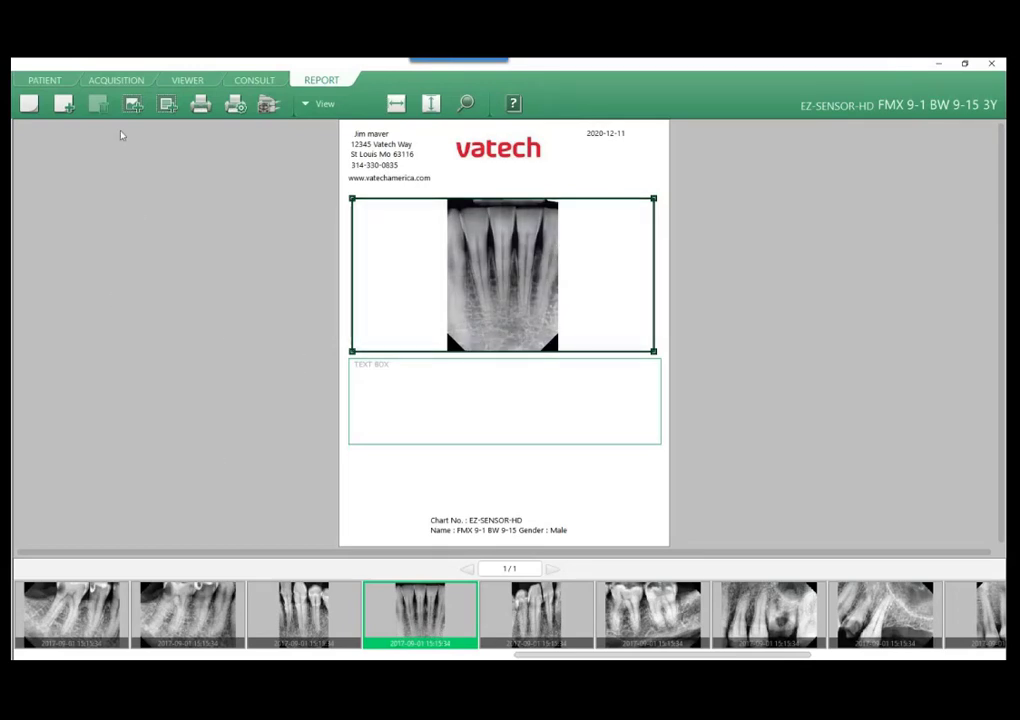
Change the Viewer layout to IO Sensor 18 FMX and send the full-mouth series to the report.
click(187, 80)
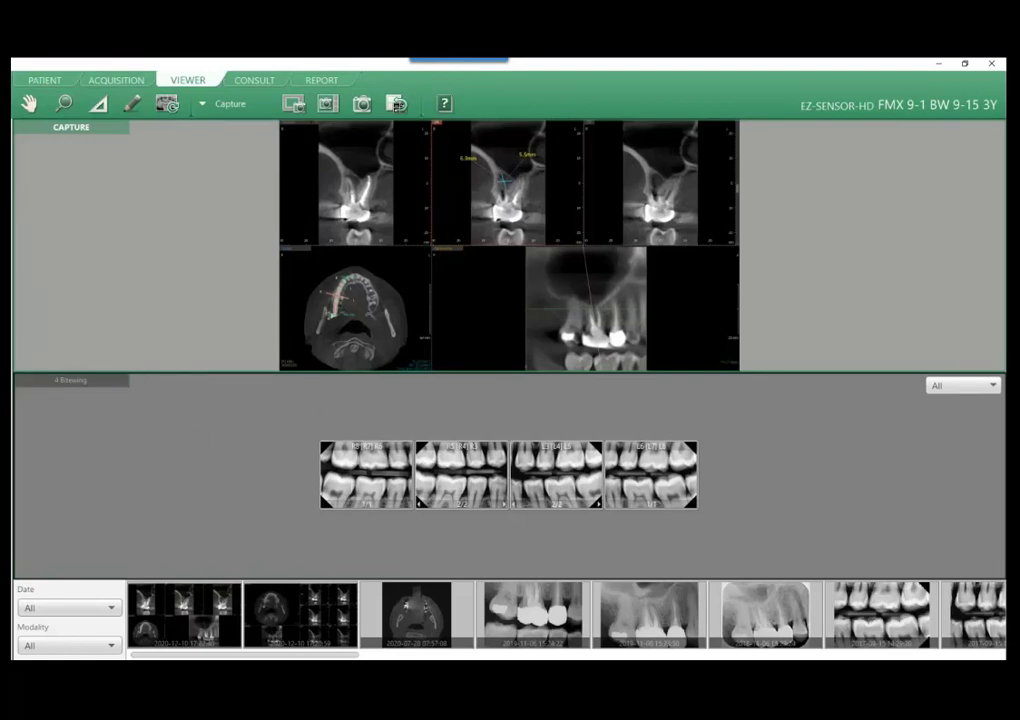
double_click(780, 316)
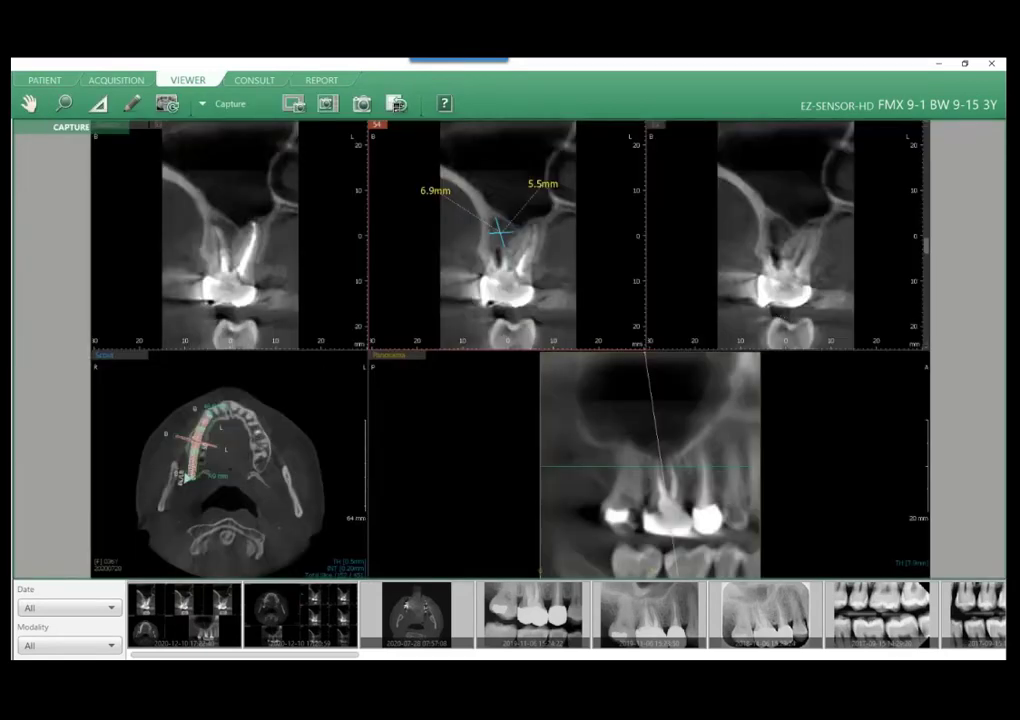
double_click(71, 127)
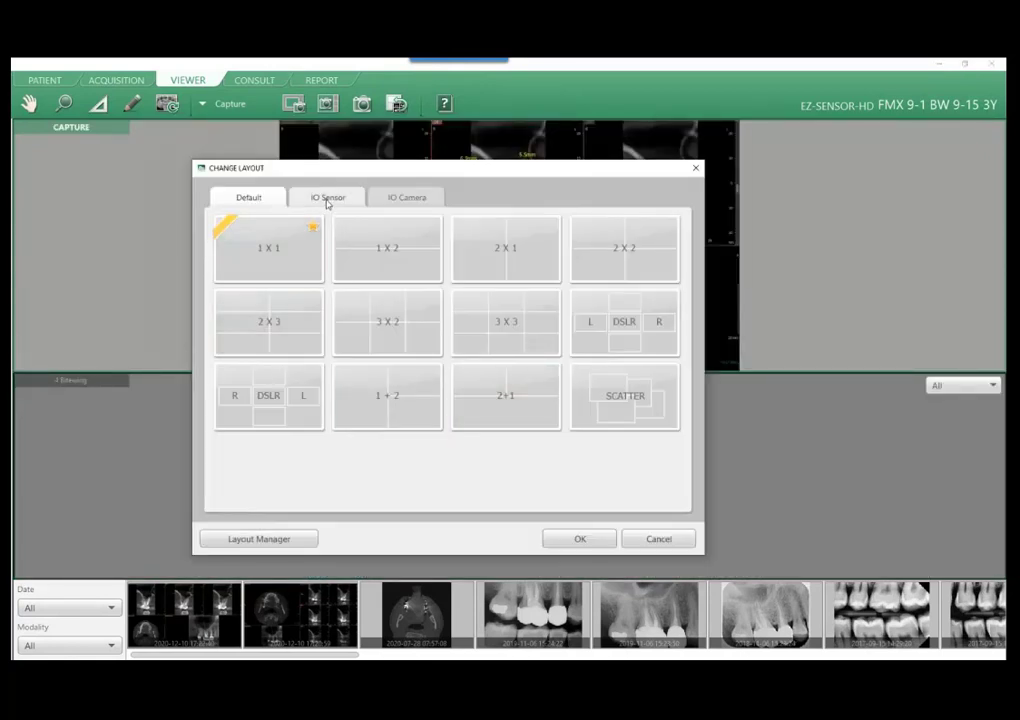
click(327, 199)
scroll(490, 370, up, 3)
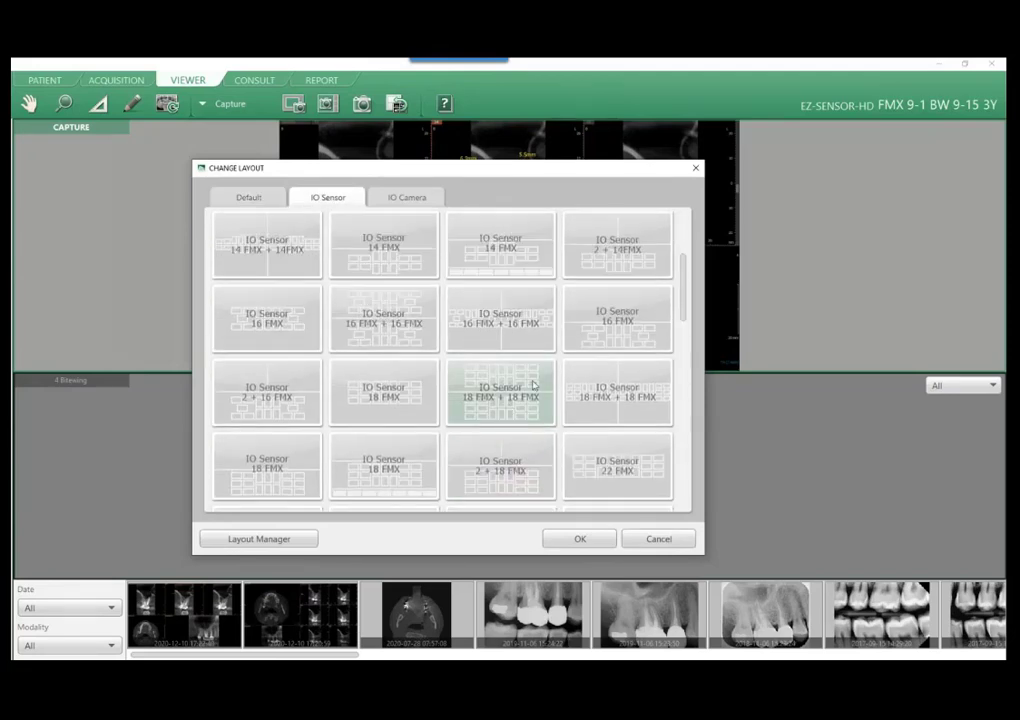
scroll(500, 345, down, 4)
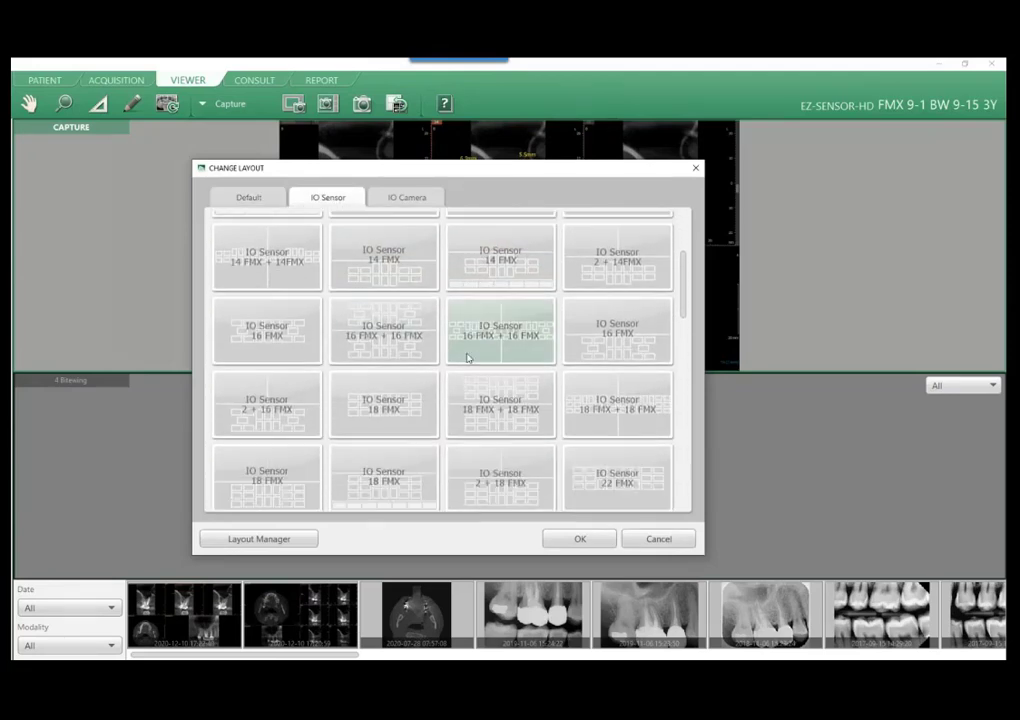
click(406, 362)
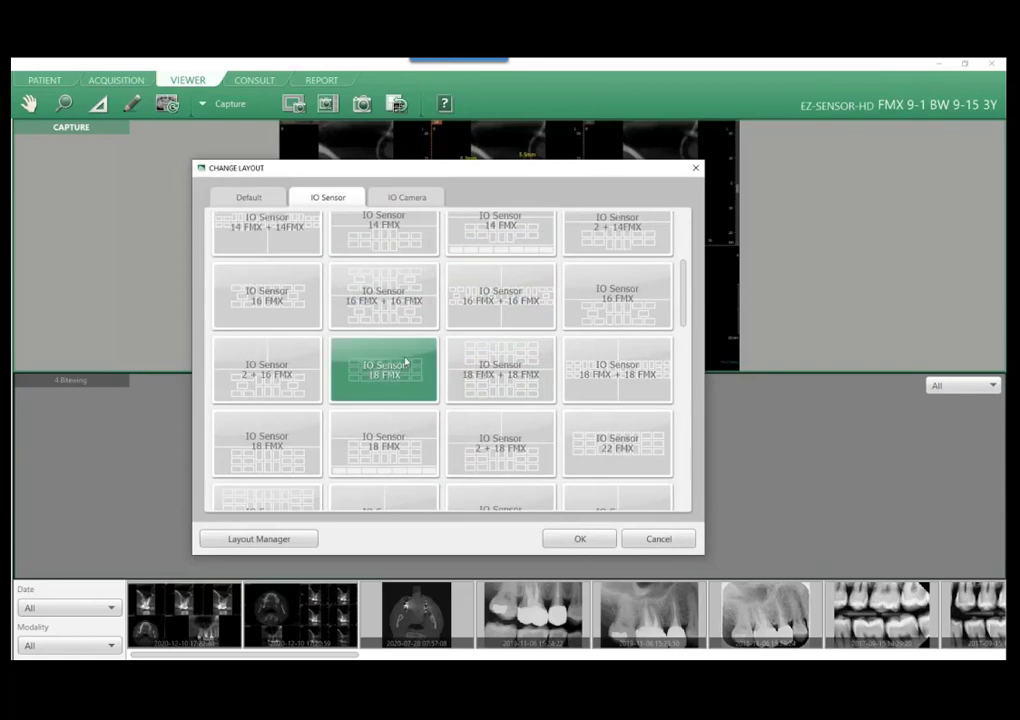
key(Return)
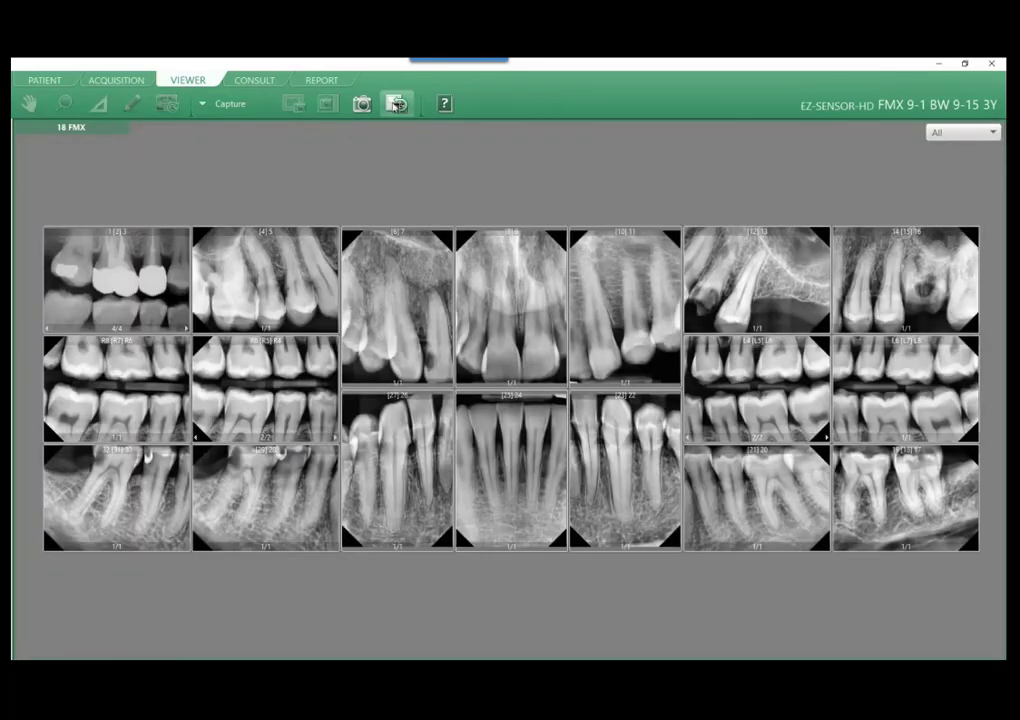
click(397, 104)
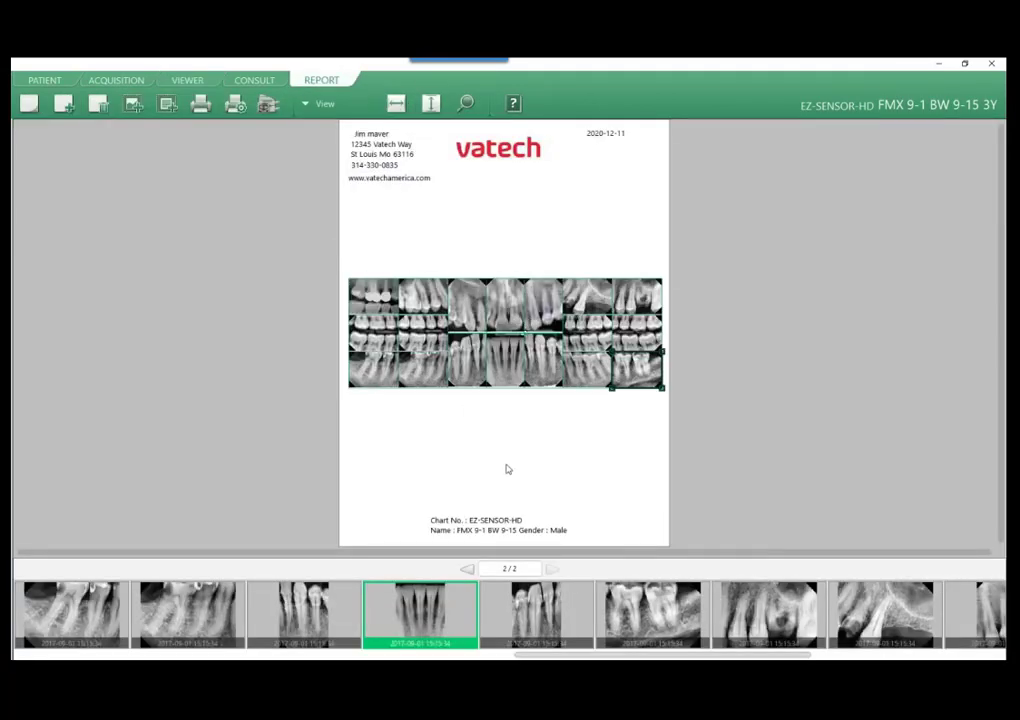
Open the print settings for the full-mouth report and cancel without printing.
click(201, 106)
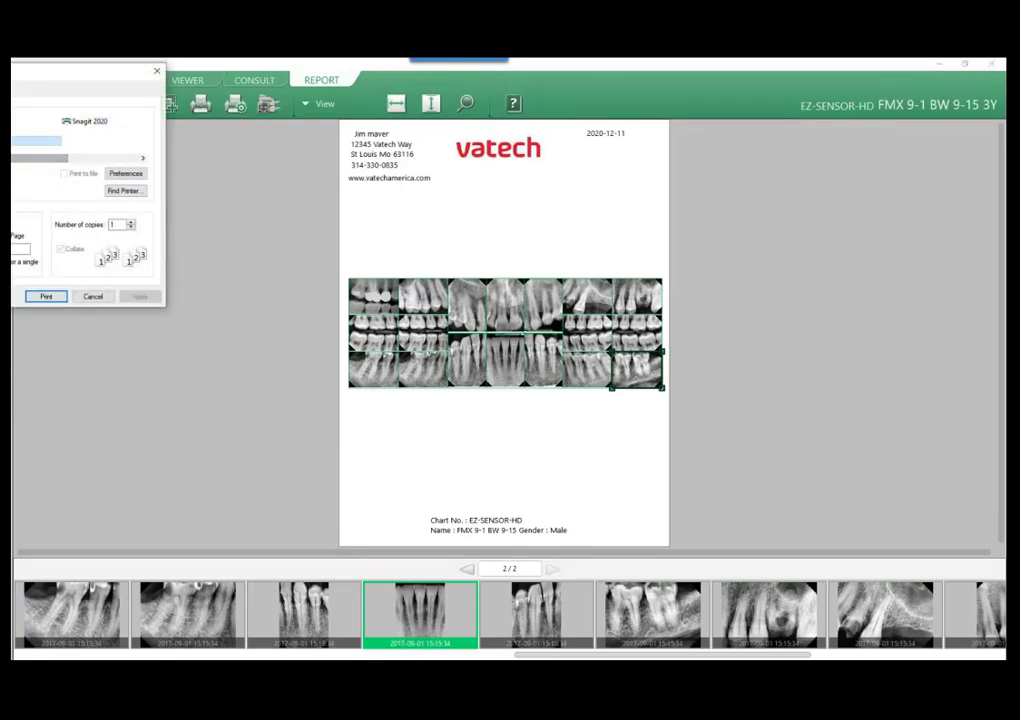
click(93, 297)
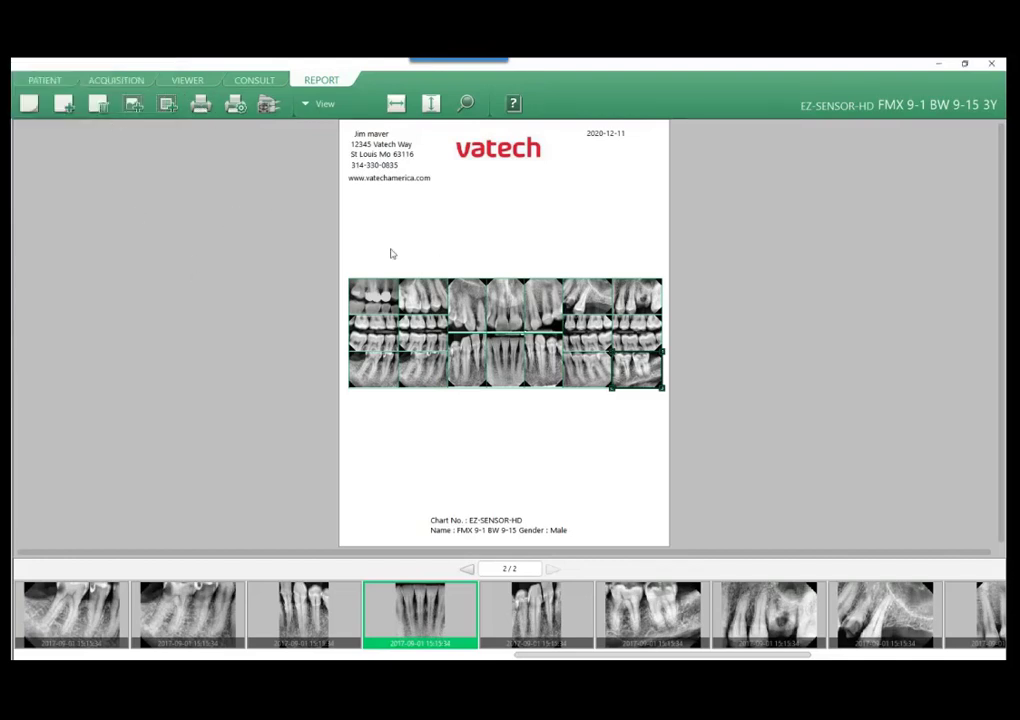
Export the full-mouth report page as a file to the FTF Images folder on the Desktop.
click(306, 103)
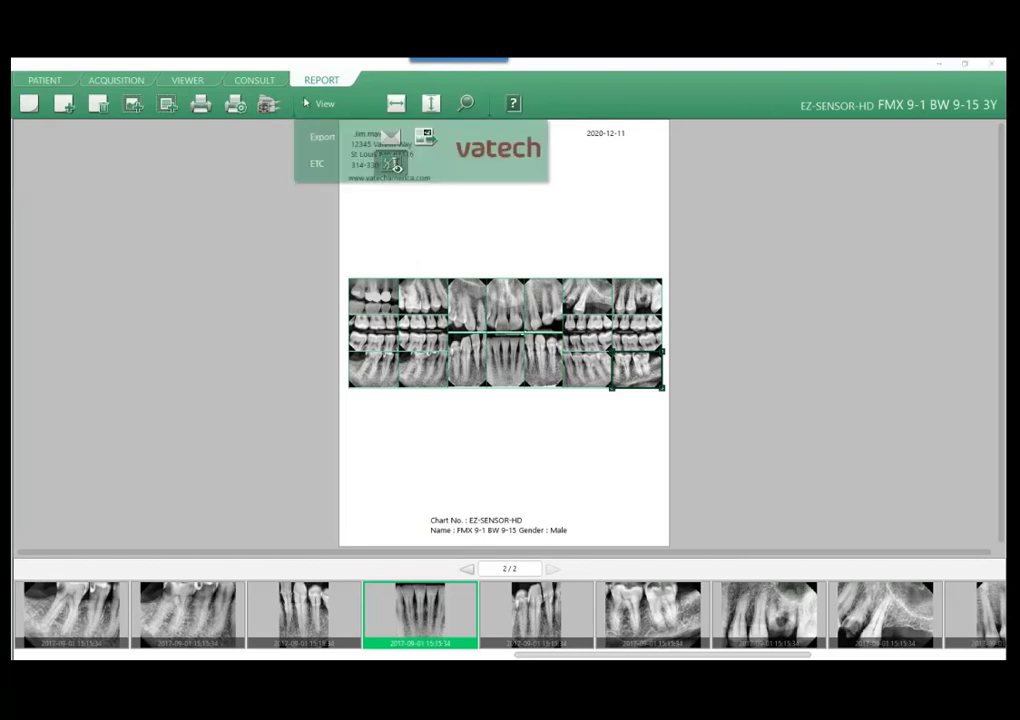
click(321, 136)
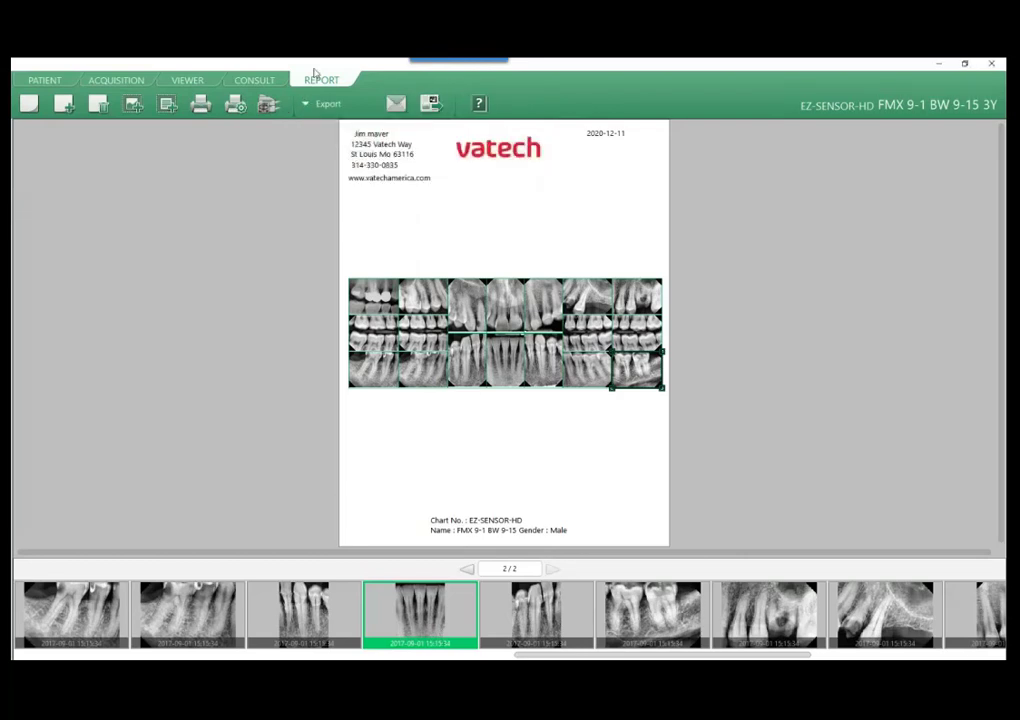
click(431, 103)
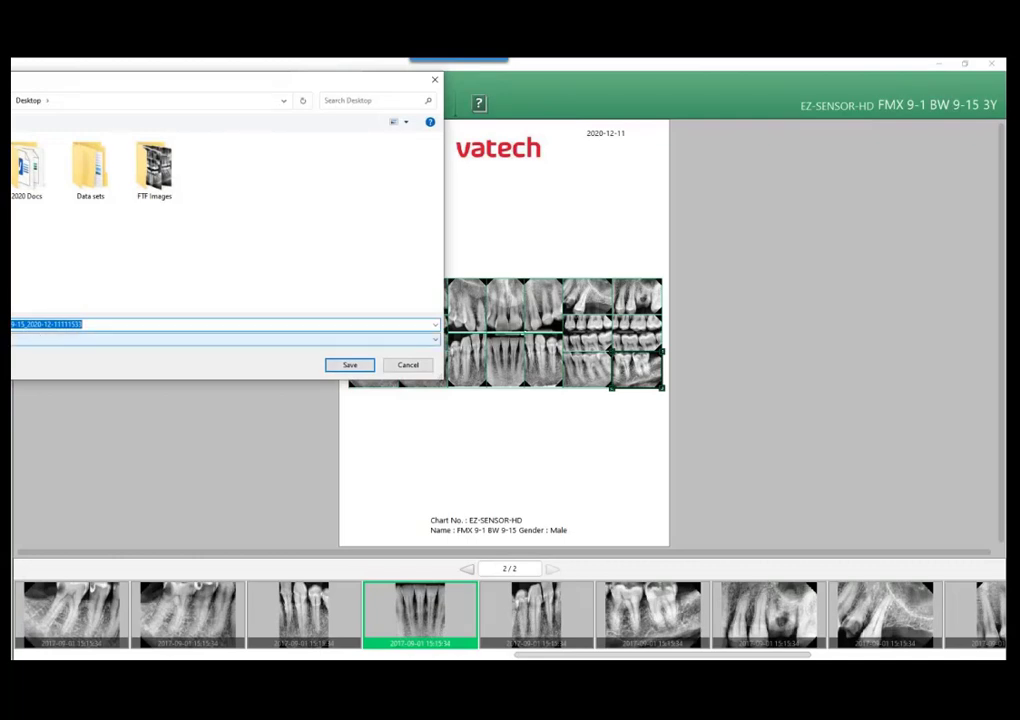
click(17, 342)
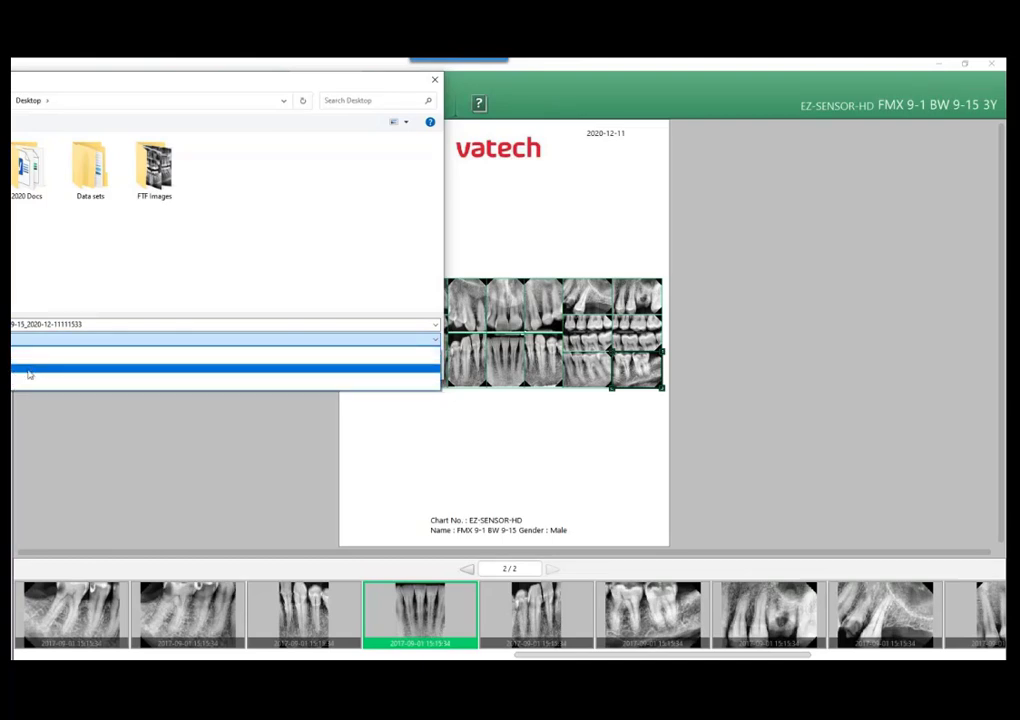
click(172, 336)
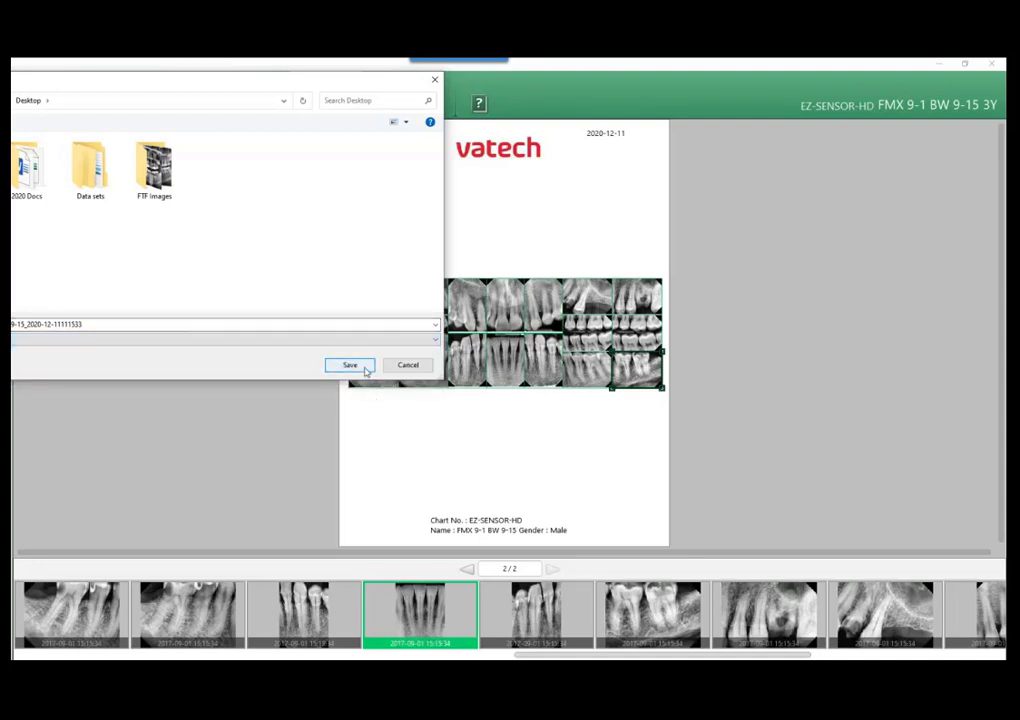
double_click(154, 170)
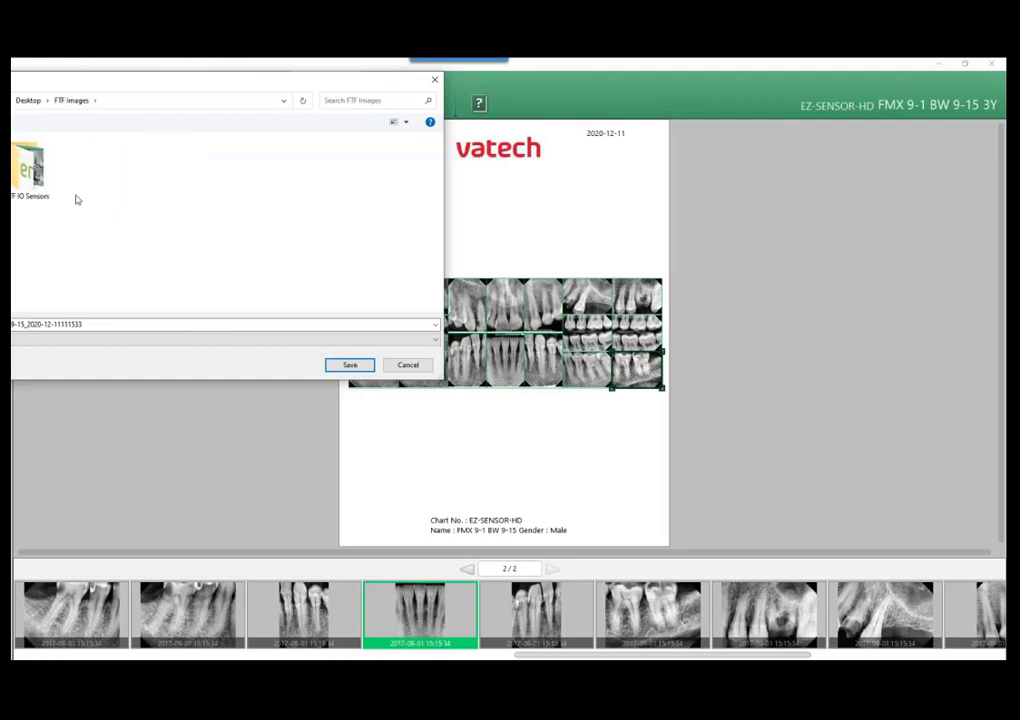
click(352, 364)
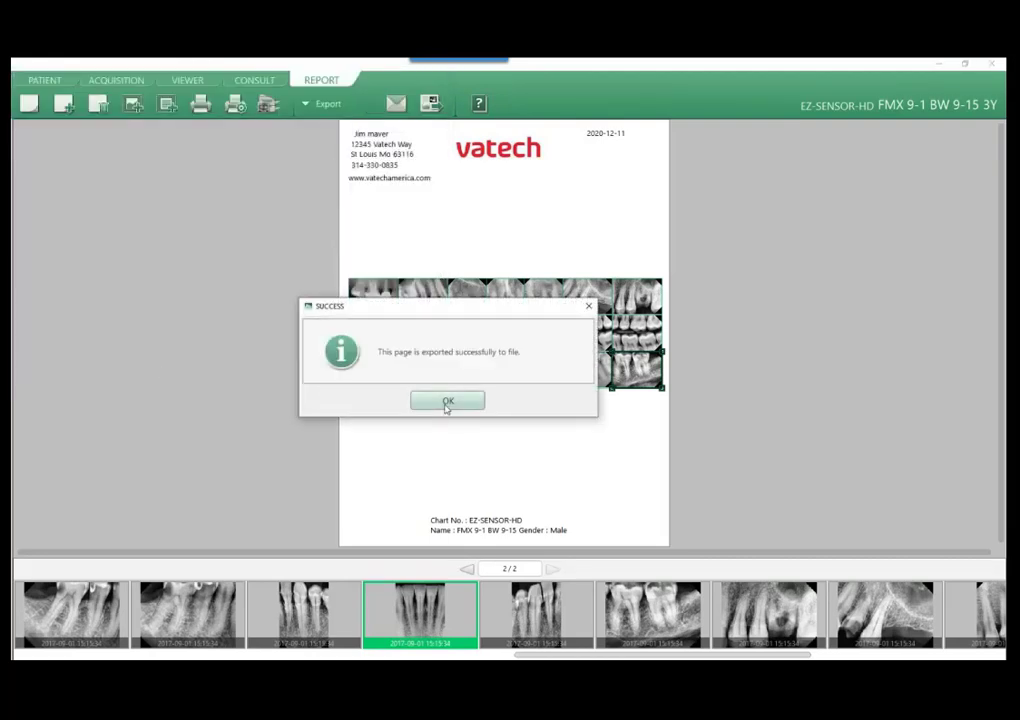
click(447, 406)
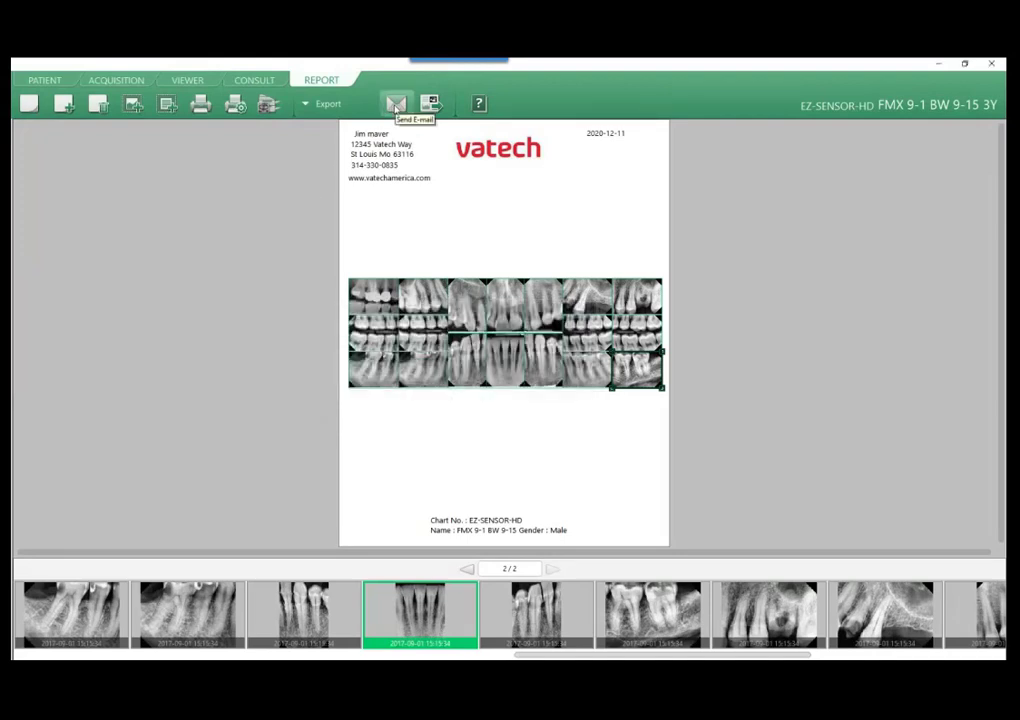
Start an e-mail of the report, review its attachments, and keep report conversion at PDF and image conversion at Original.
click(396, 105)
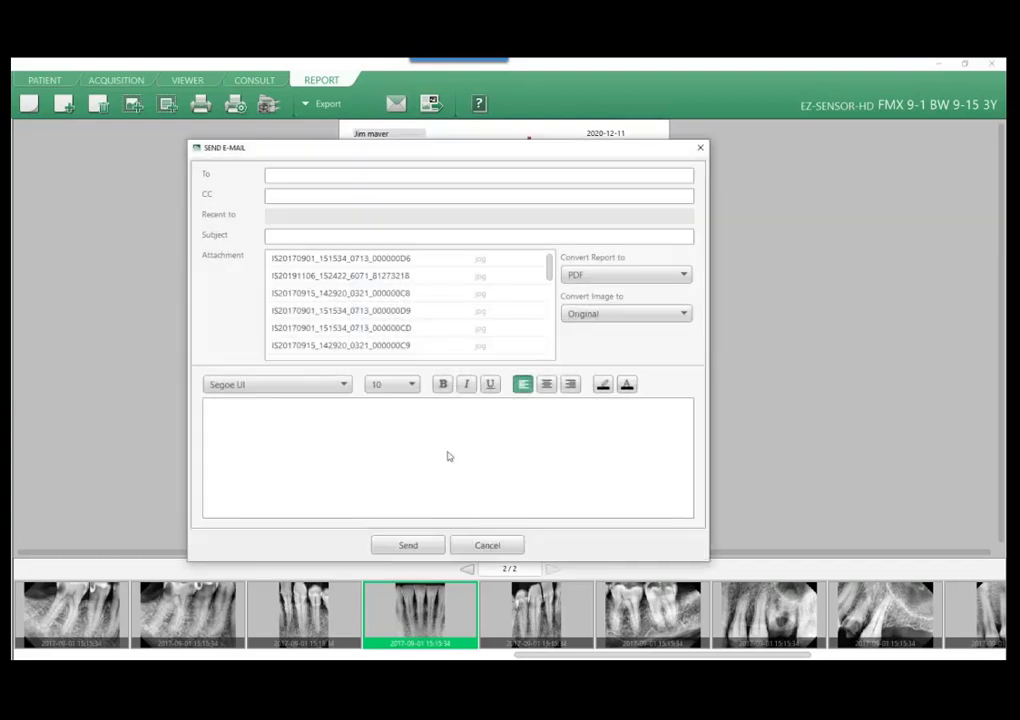
scroll(441, 275, down, 1)
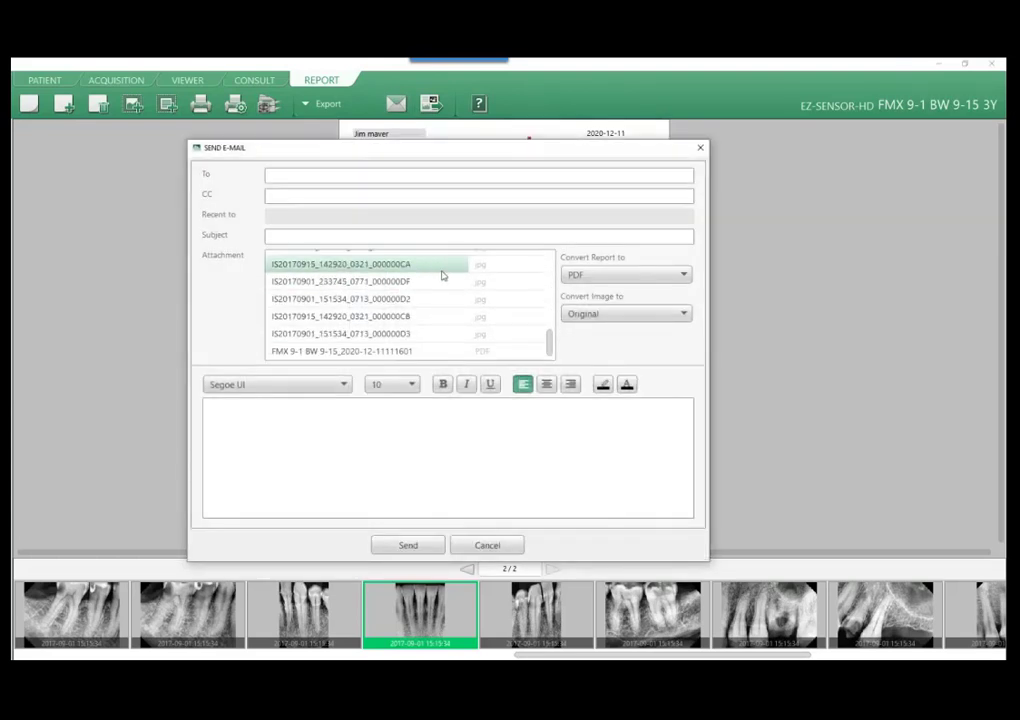
scroll(441, 275, up, 5)
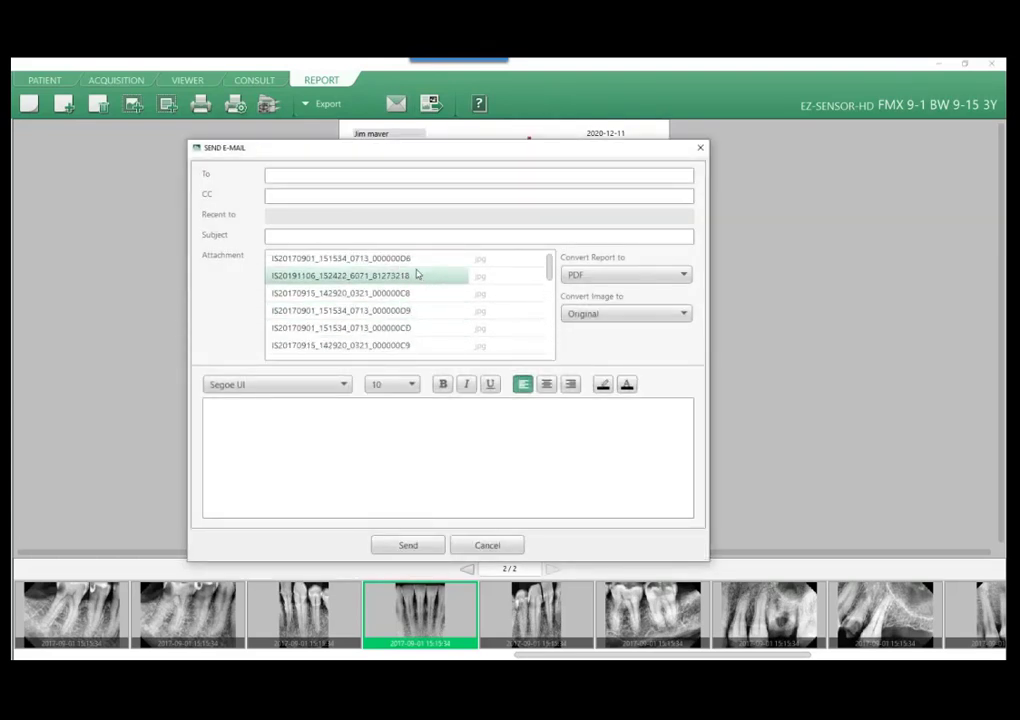
scroll(418, 275, down, 5)
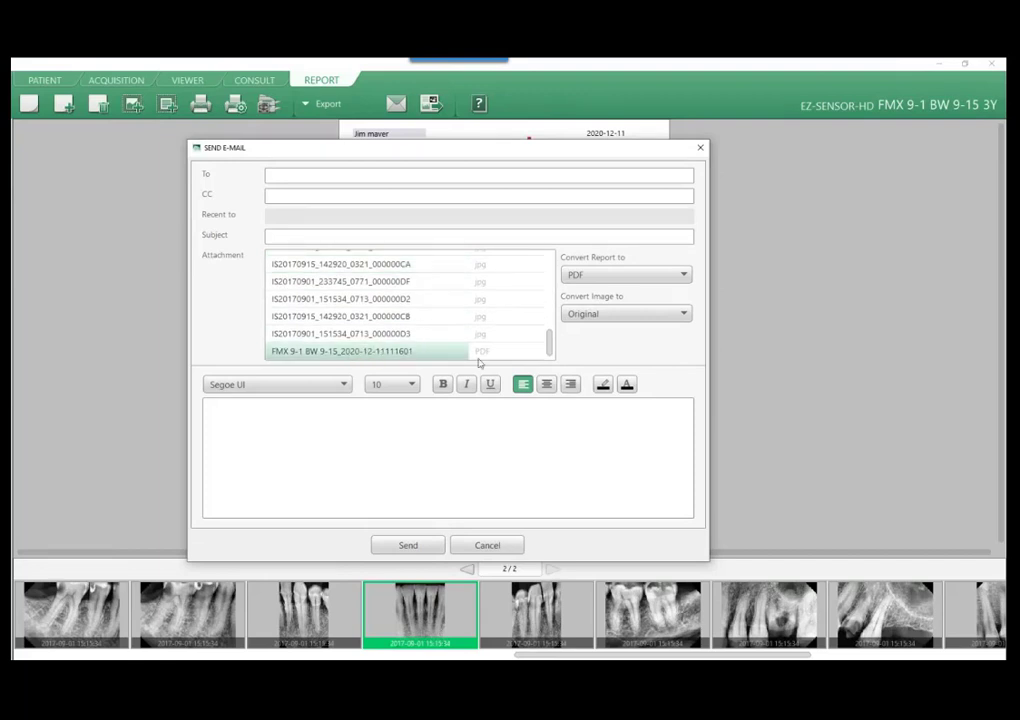
click(619, 277)
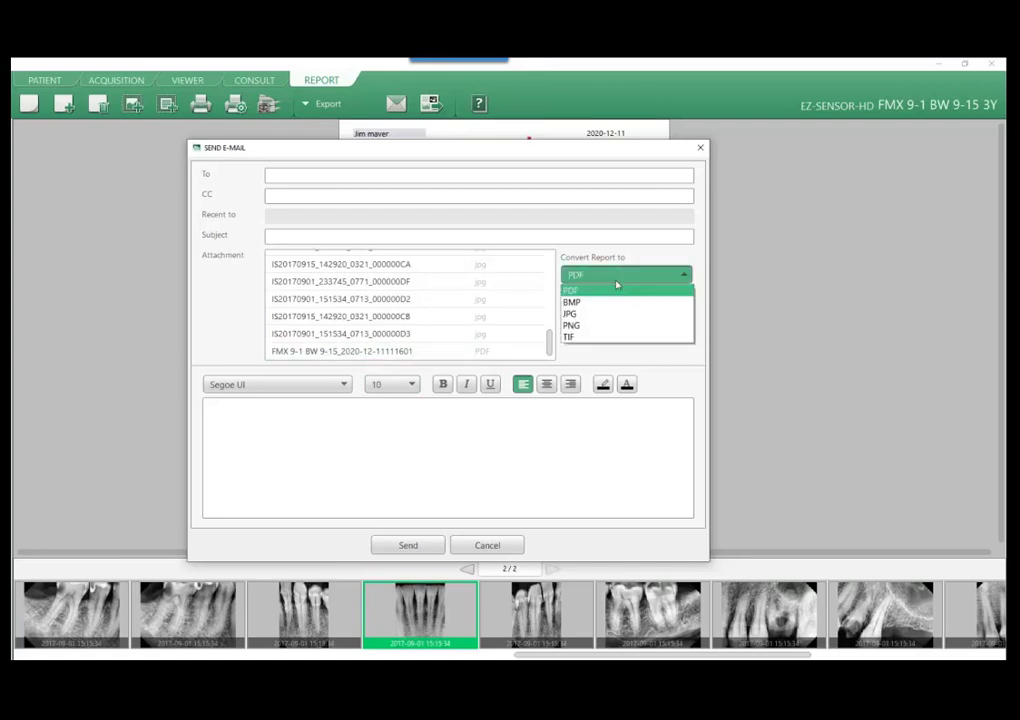
click(615, 289)
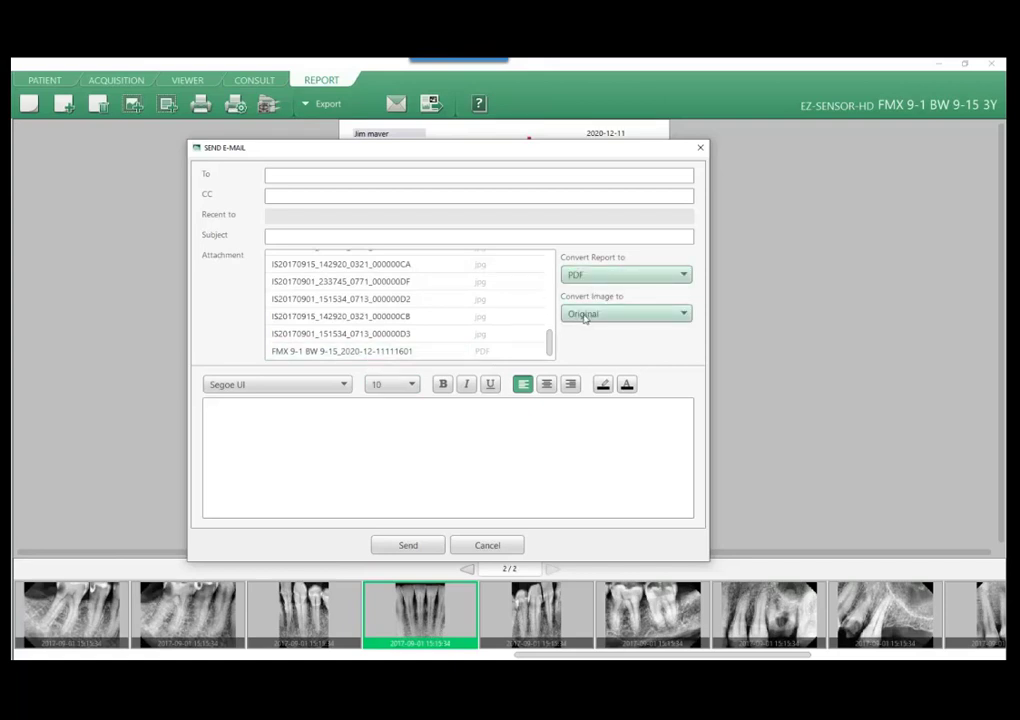
click(674, 318)
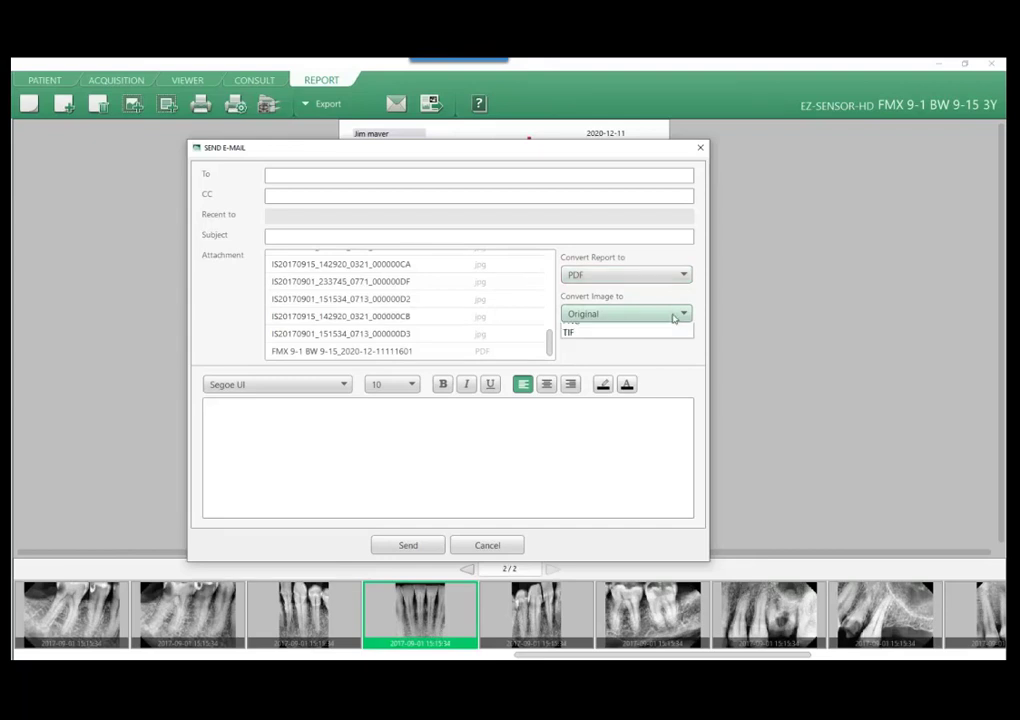
click(595, 322)
Enter the subject "test" and the message "body of email", and cancel the e-mail without sending.
click(364, 178)
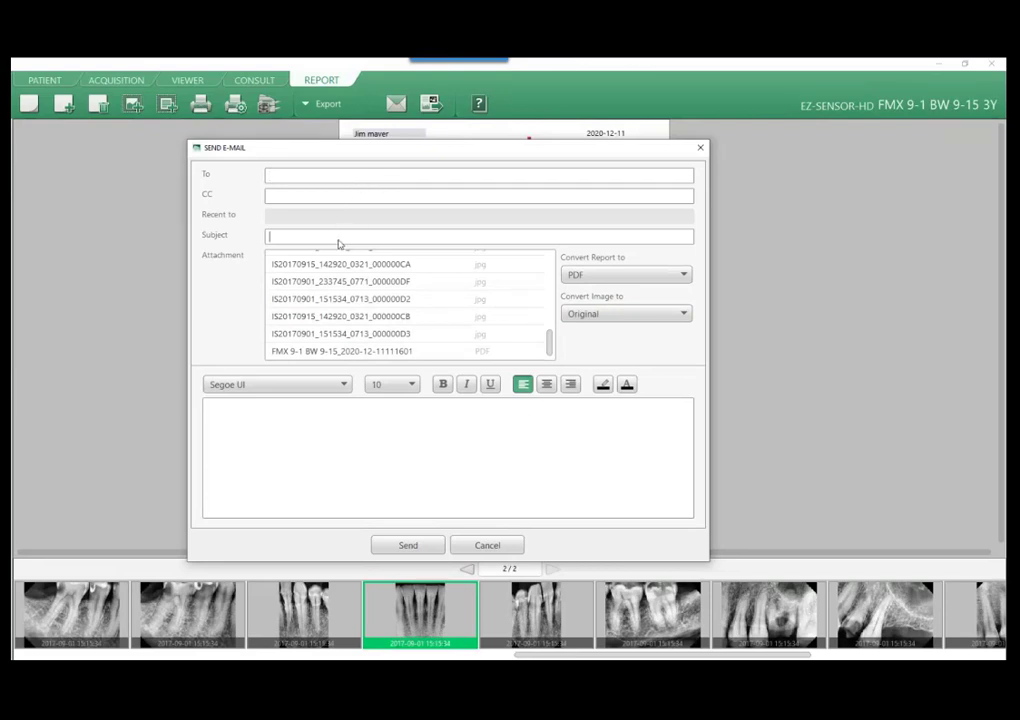
text(test)
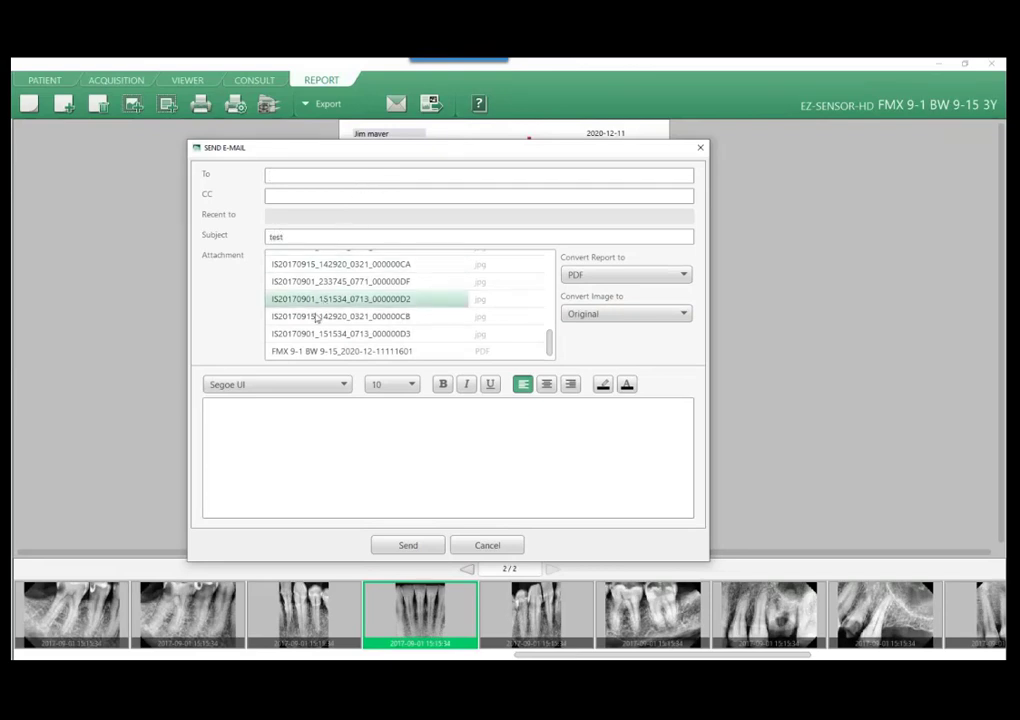
click(262, 412)
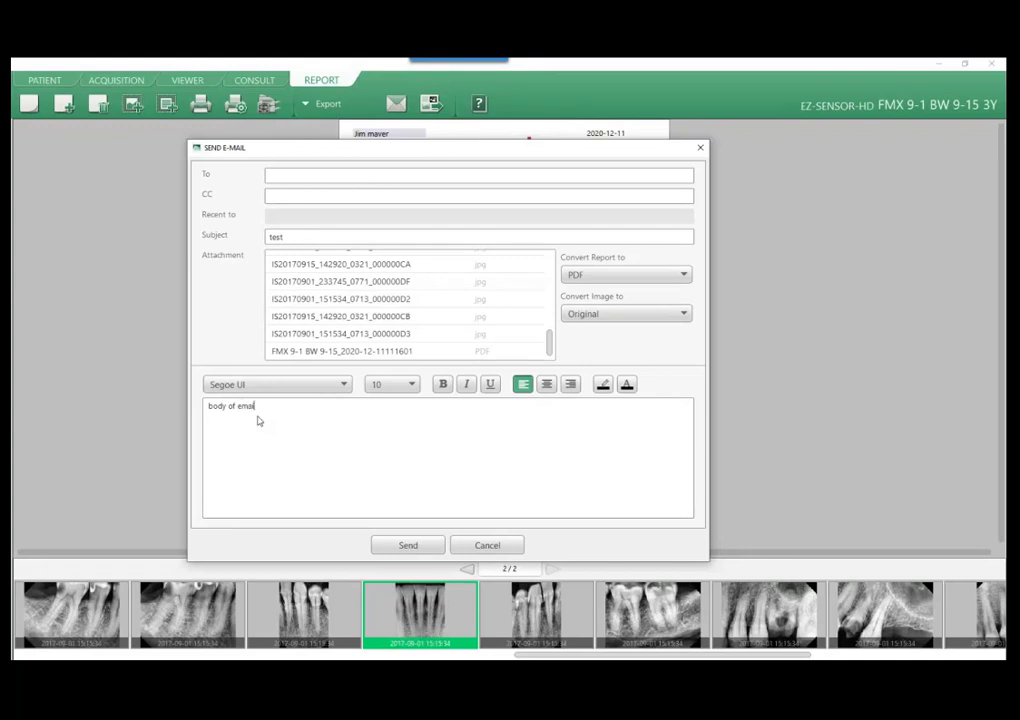
click(489, 546)
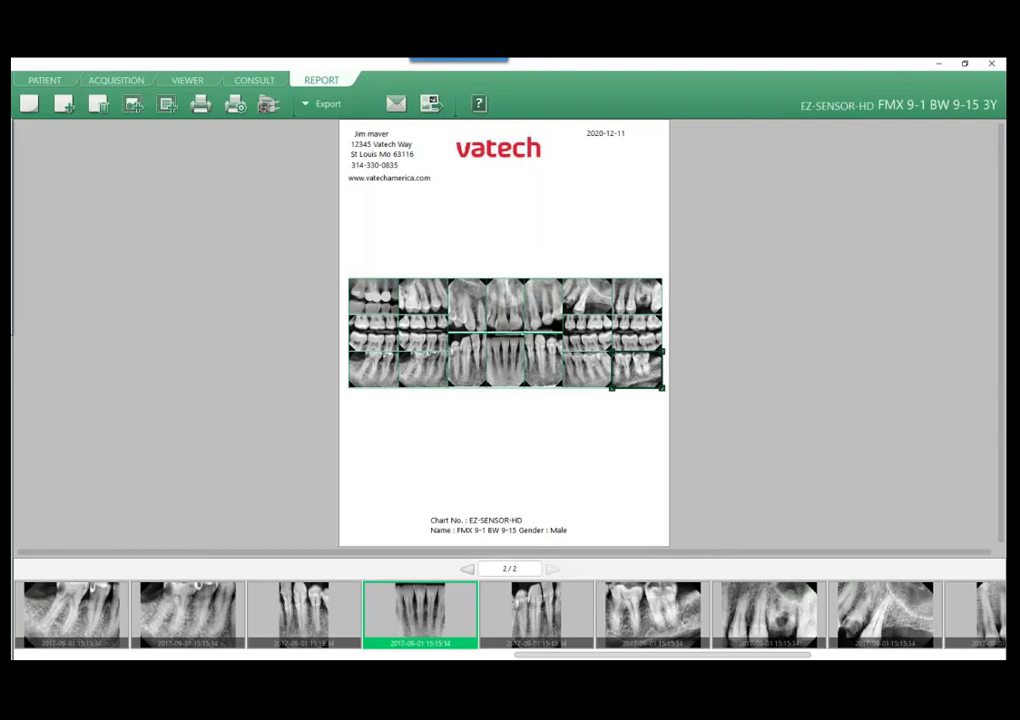
Examine the e-mail sender settings, including the SMTP server, port and security options, and cancel without changes.
click(8, 228)
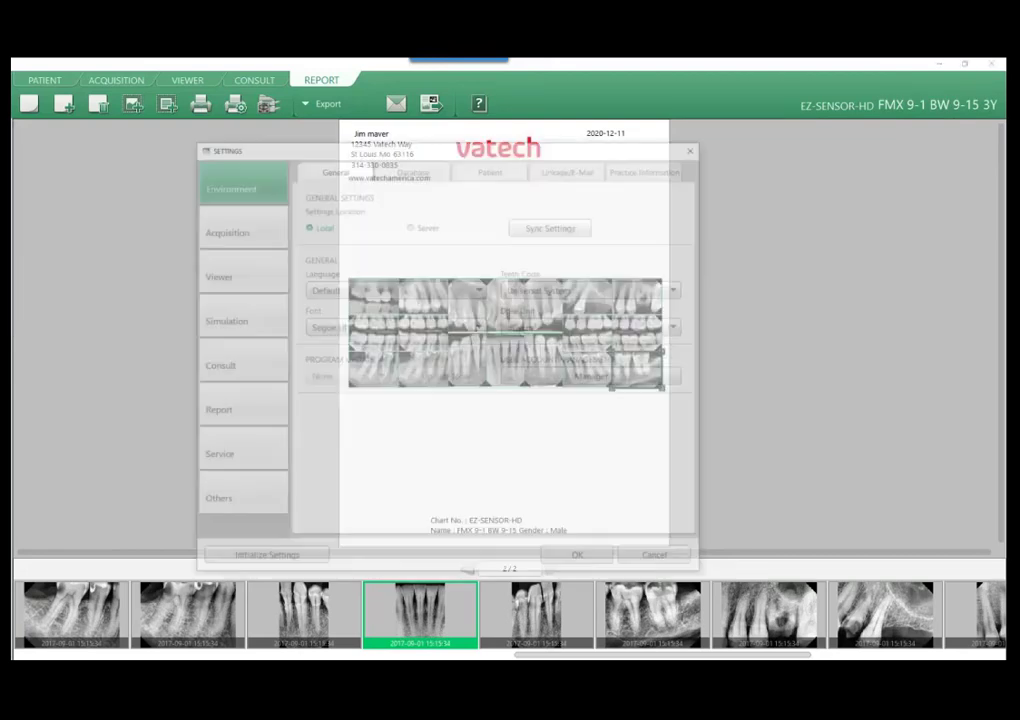
click(573, 169)
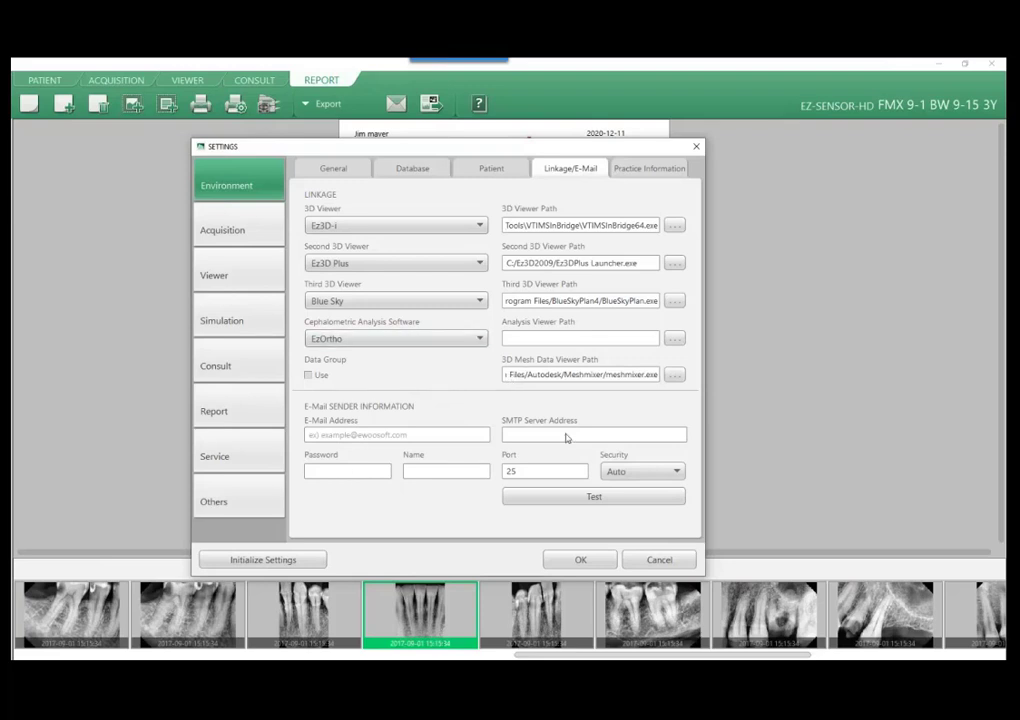
click(626, 475)
click(636, 414)
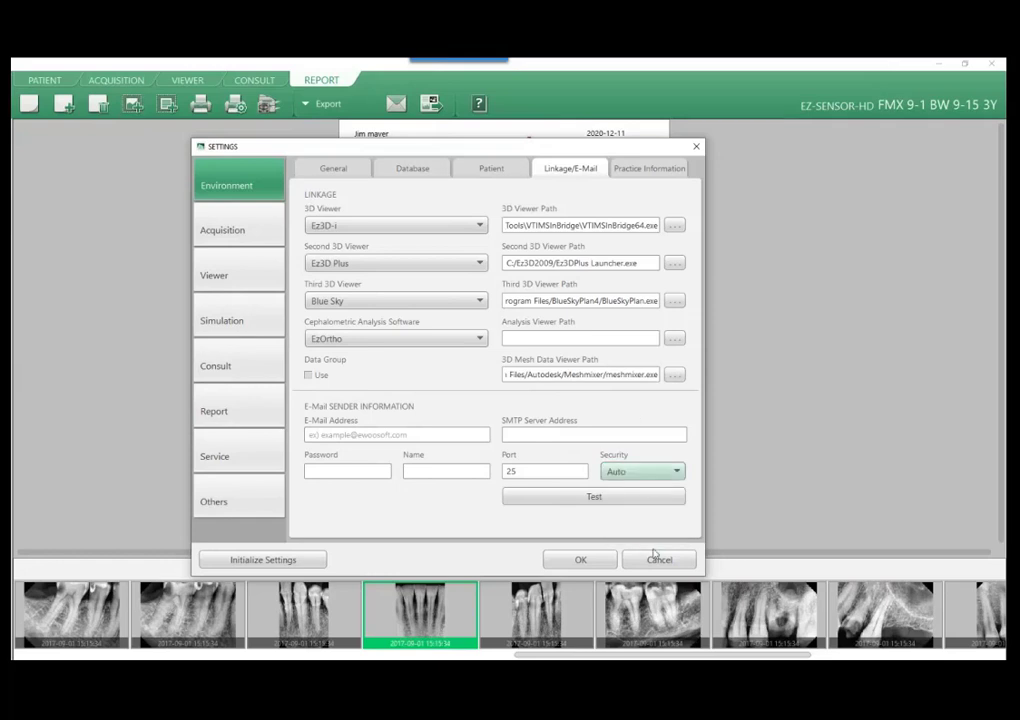
click(657, 560)
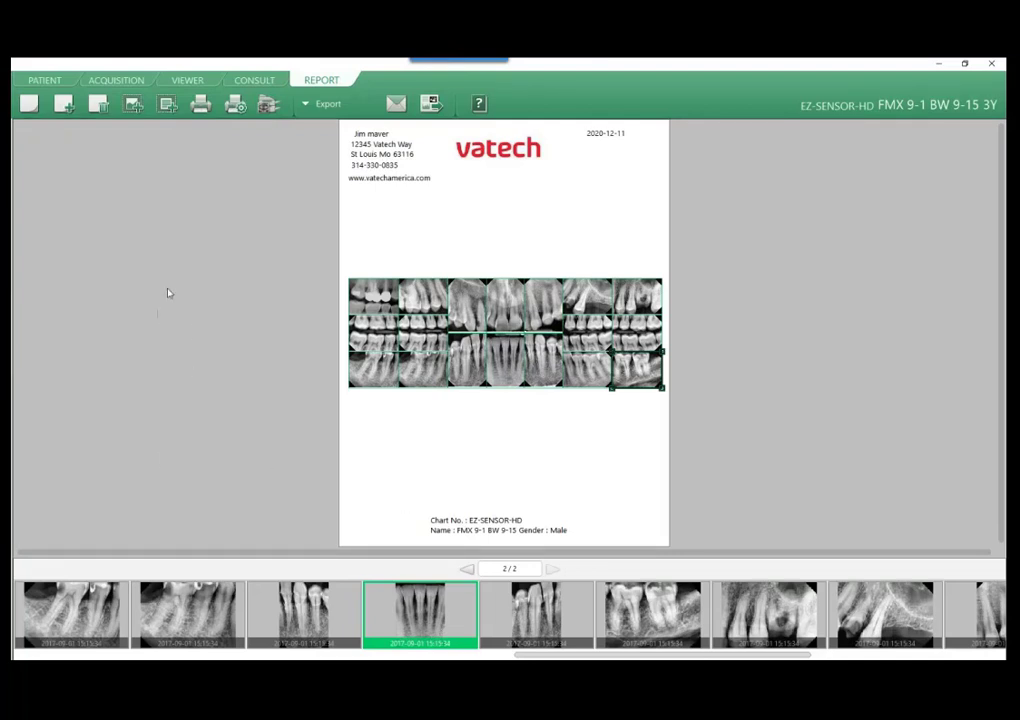
Change the Viewer layout from the full-mouth series to the default 1 X 1 layout.
click(199, 82)
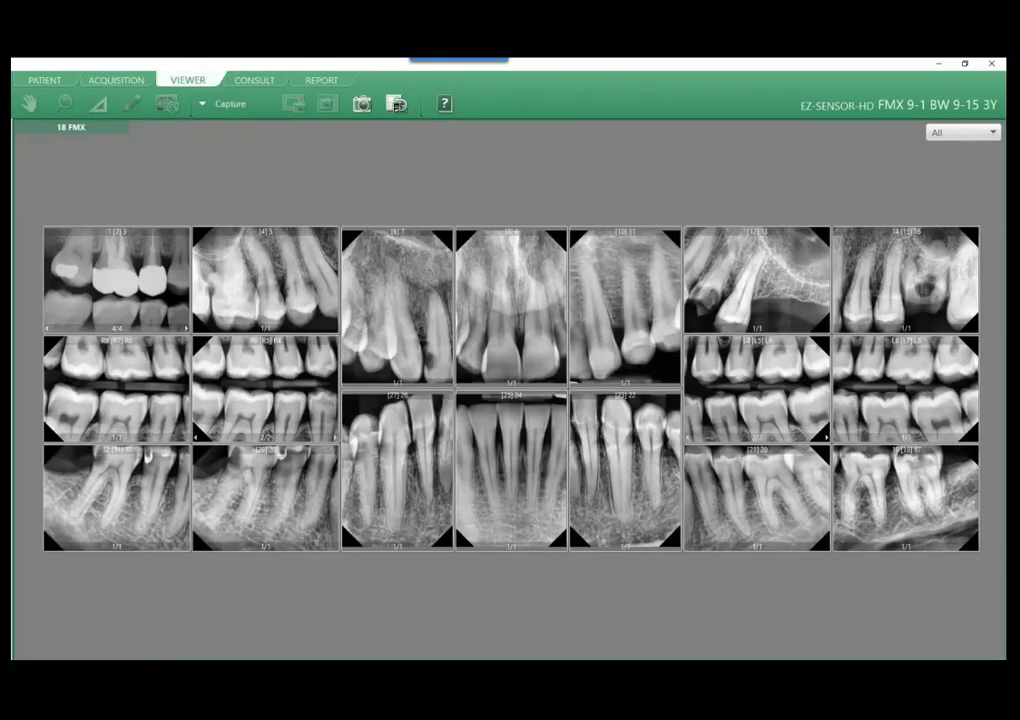
click(397, 104)
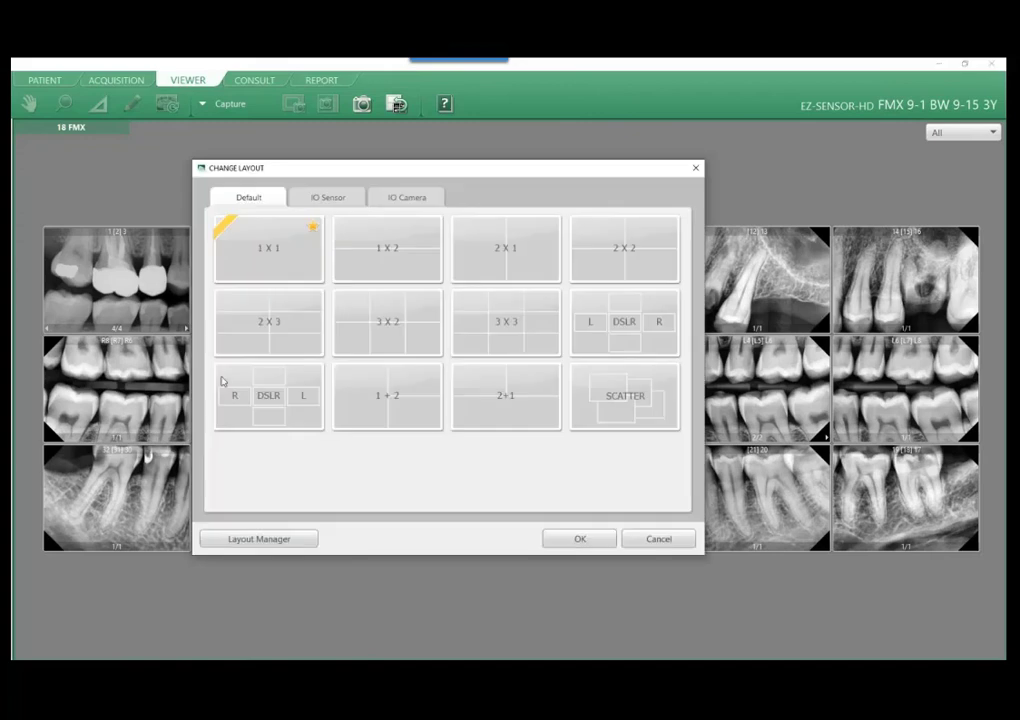
click(327, 199)
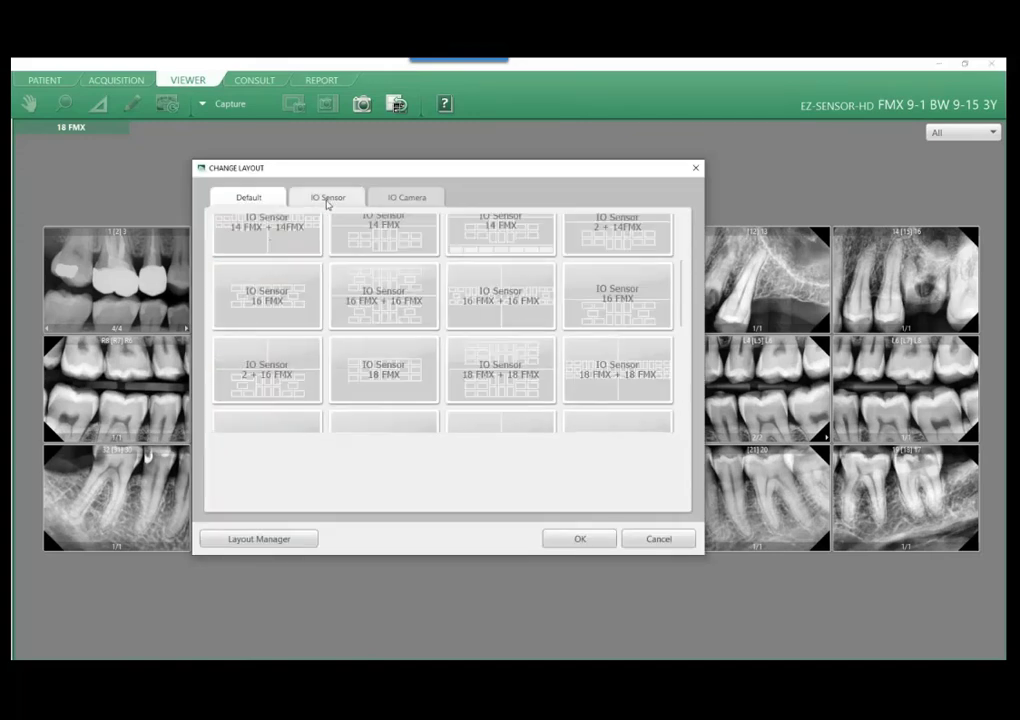
click(250, 198)
click(293, 266)
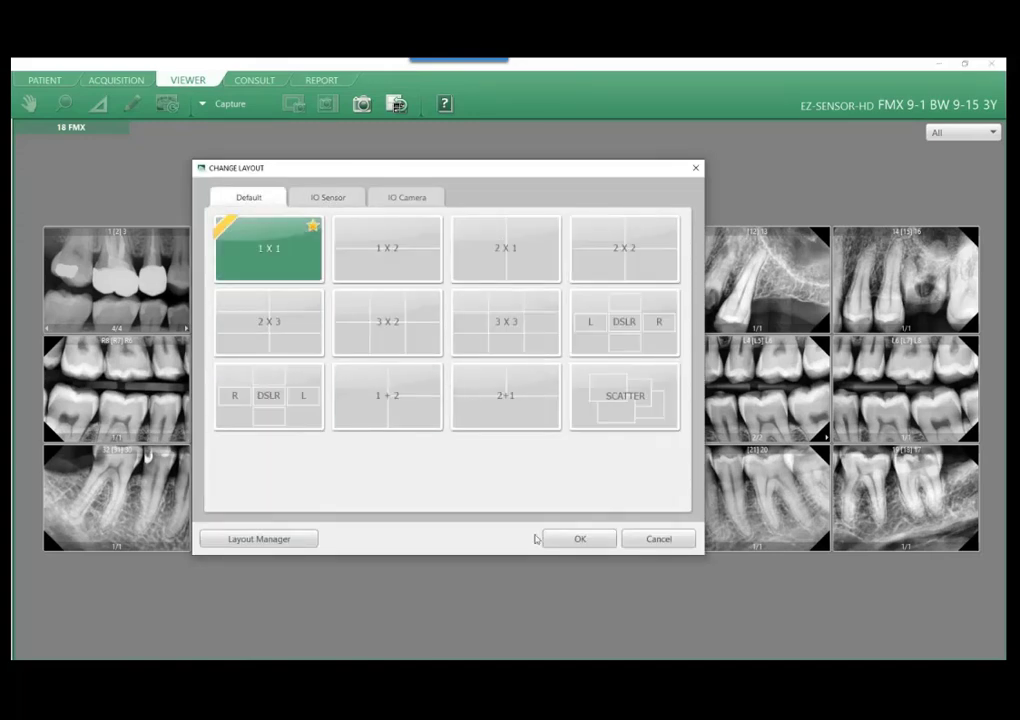
click(580, 539)
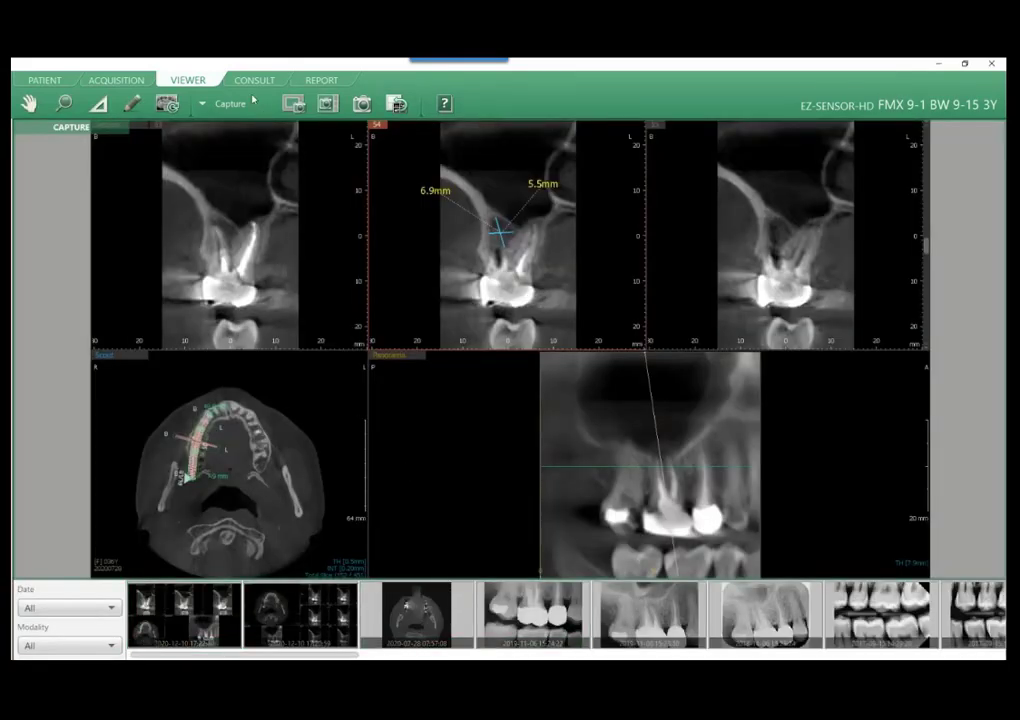
Change the report to the cross-shaped five-image template and place the rounded-corner molar X-ray in its lowest image box.
click(321, 80)
scroll(403, 608, down, 5)
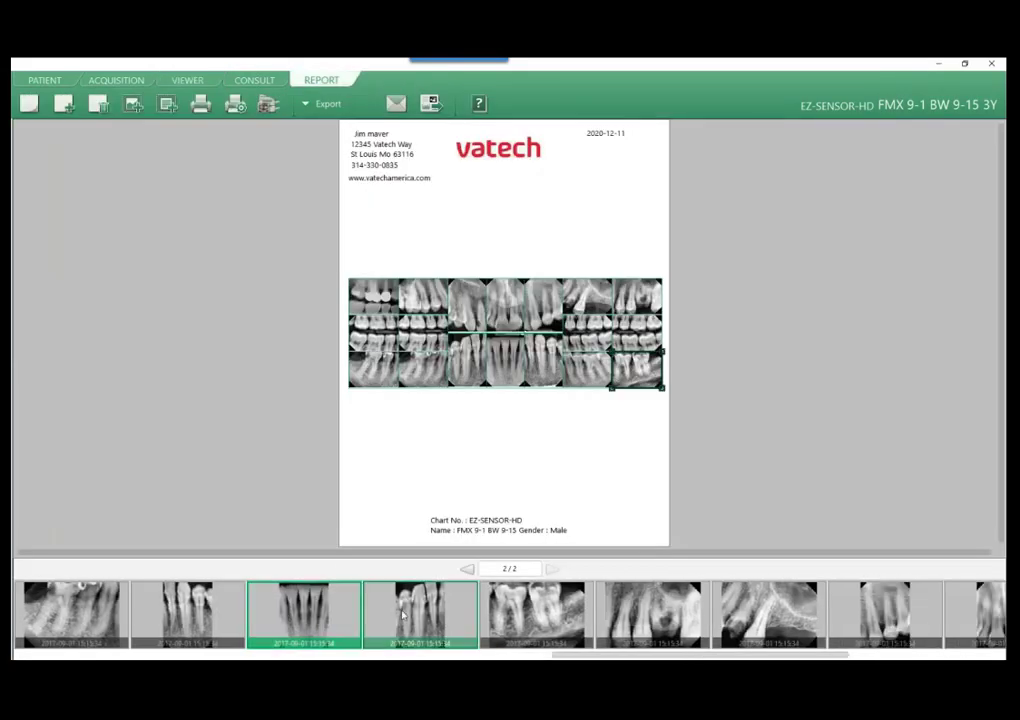
scroll(304, 606, up, 9)
scroll(300, 606, up, 5)
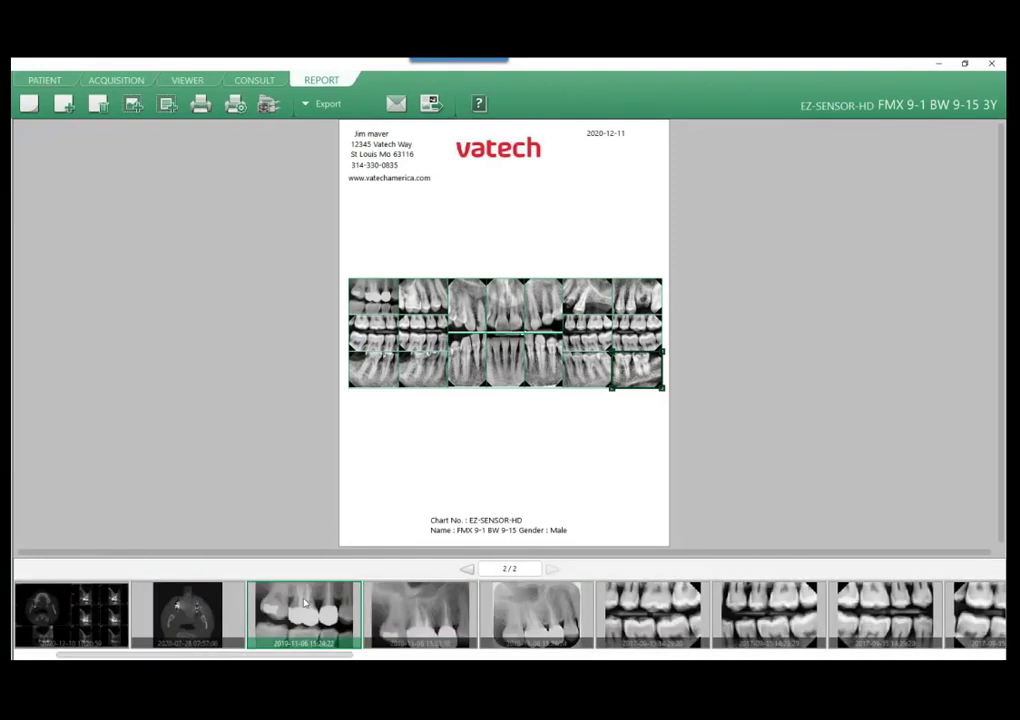
click(505, 358)
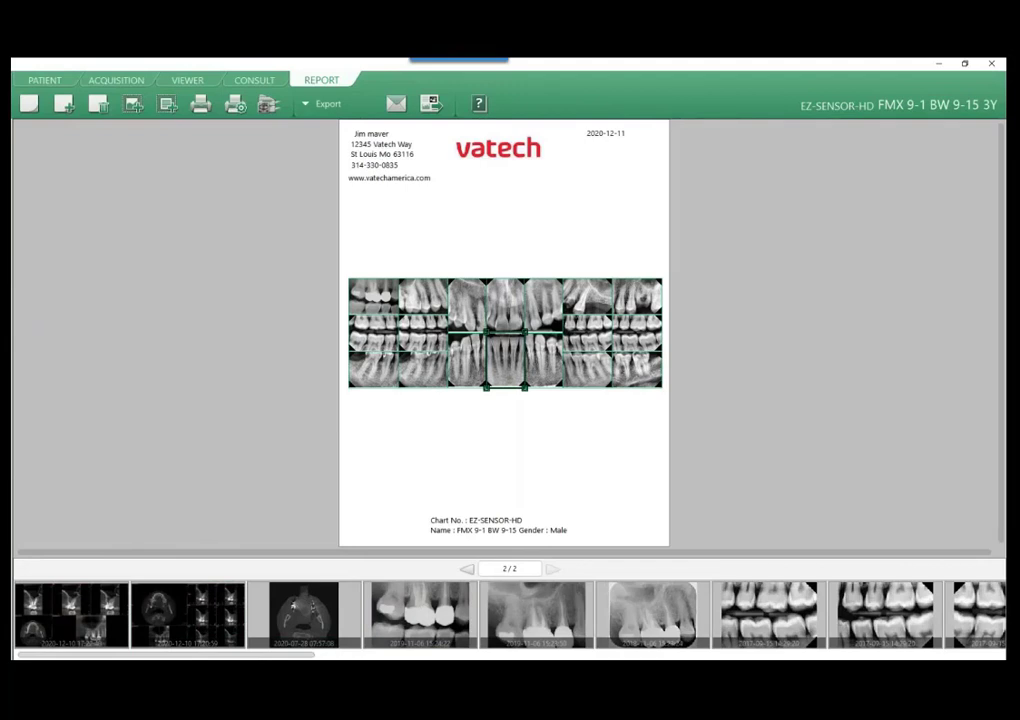
click(29, 104)
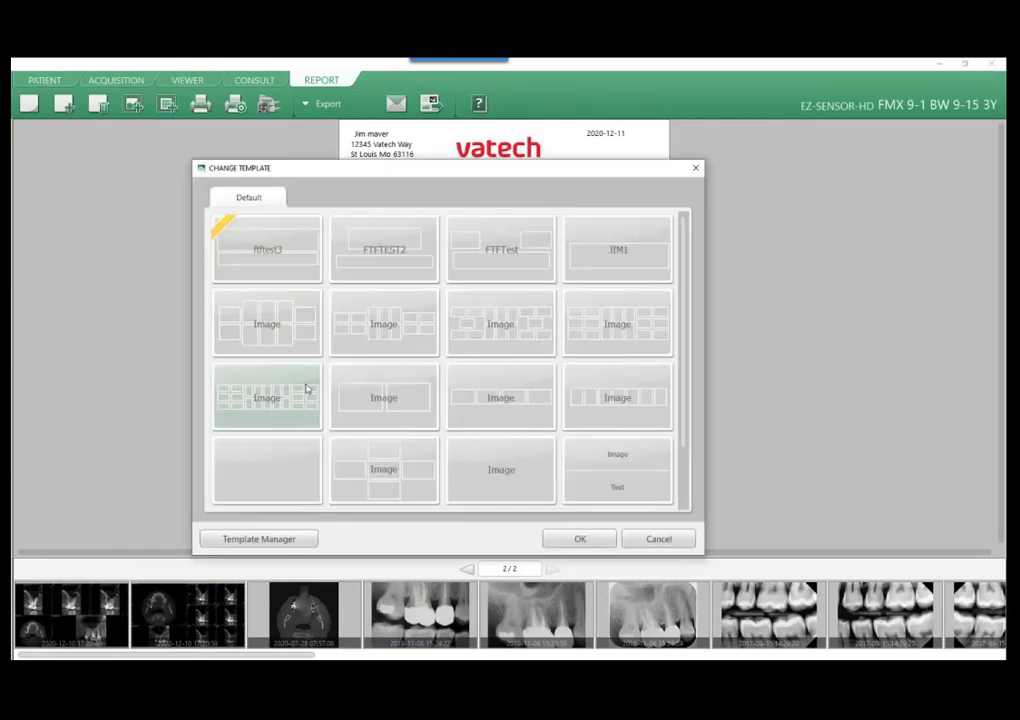
scroll(370, 395, down, 1)
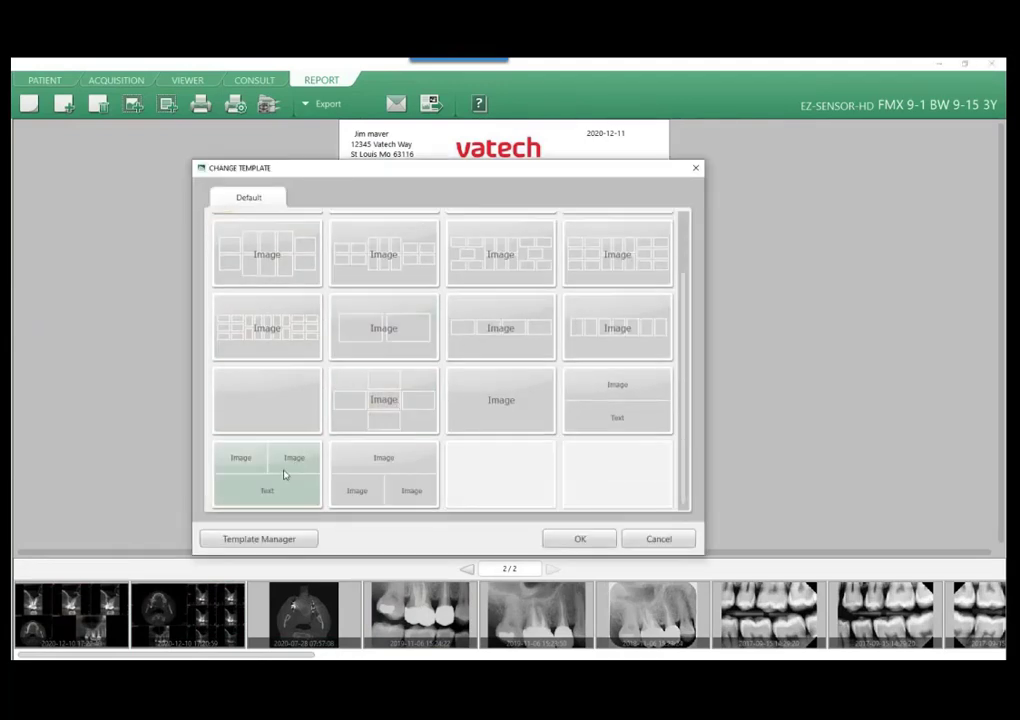
scroll(393, 446, up, 1)
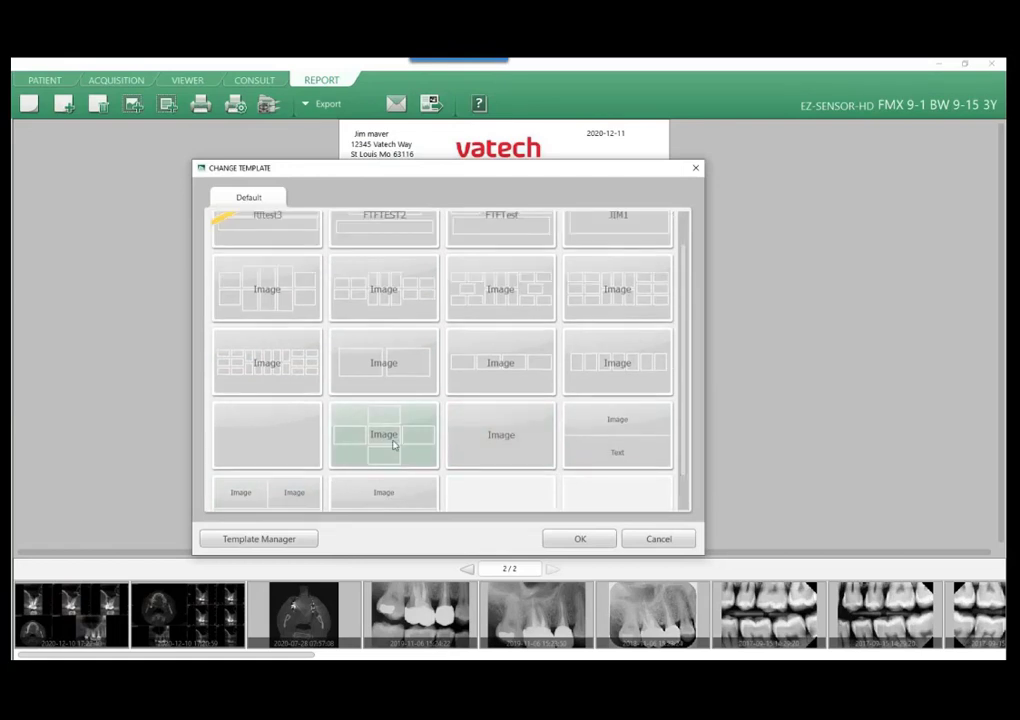
click(393, 446)
click(580, 539)
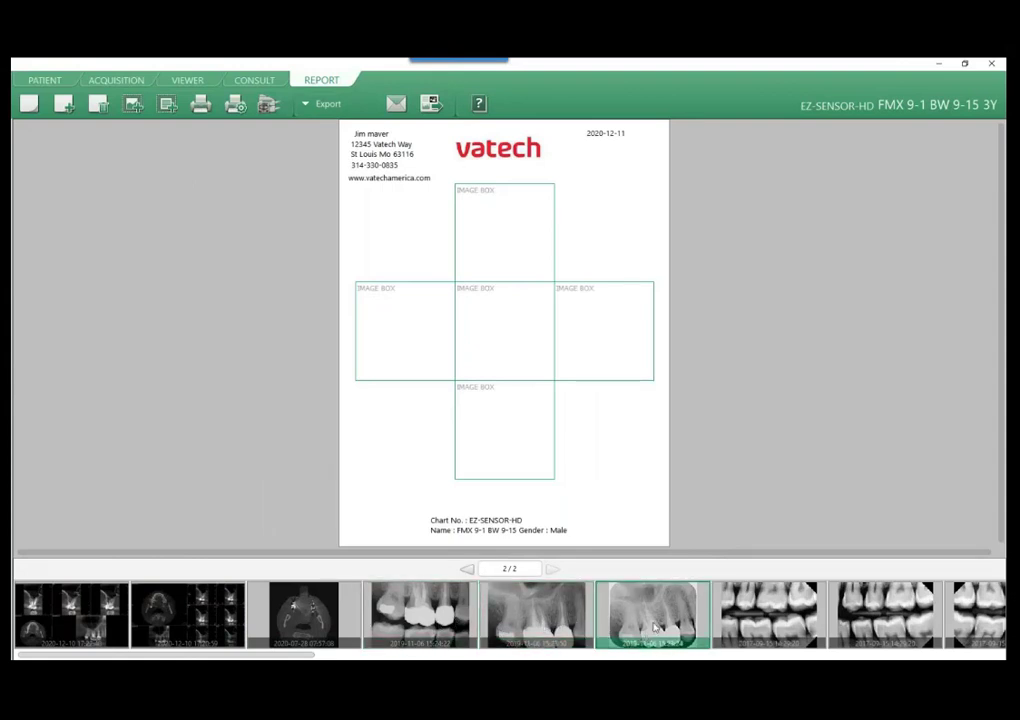
drag(655, 627, 508, 436)
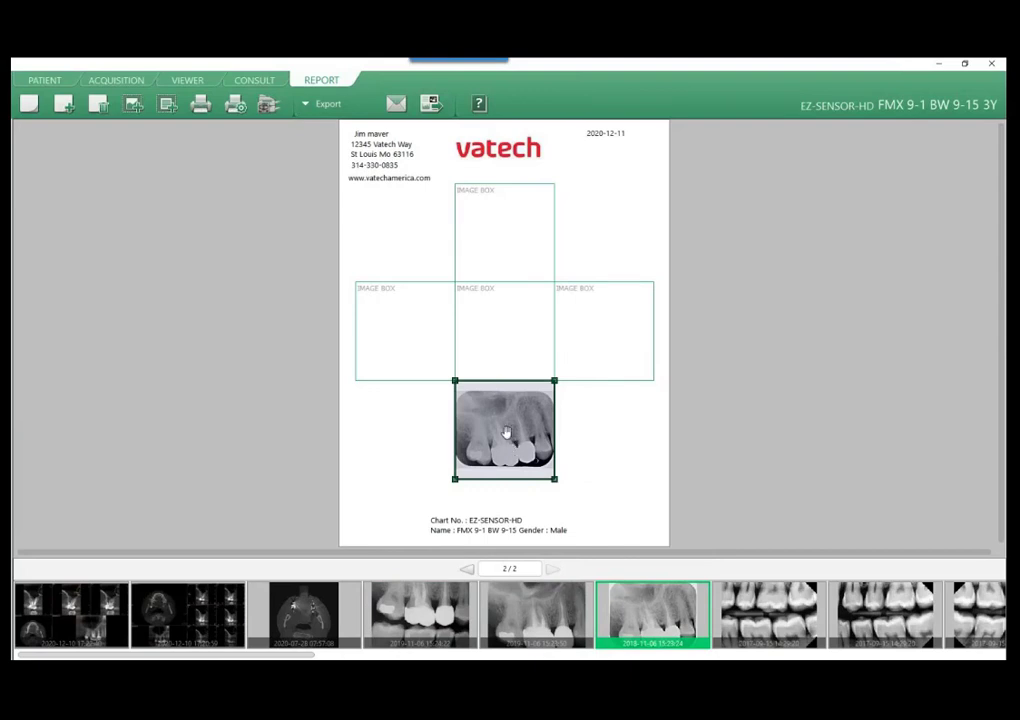
Place an upper molar X-ray in the left image box and the two 2020-12-10 CT captures in the right and upper boxes, and save the report.
click(543, 601)
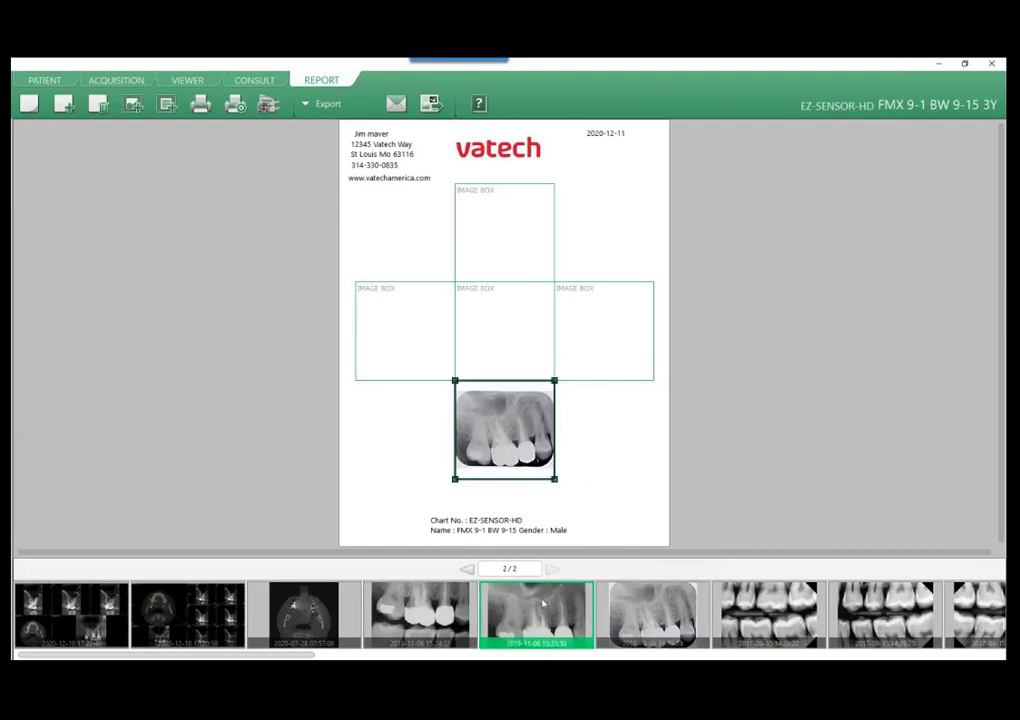
drag(543, 601, 405, 330)
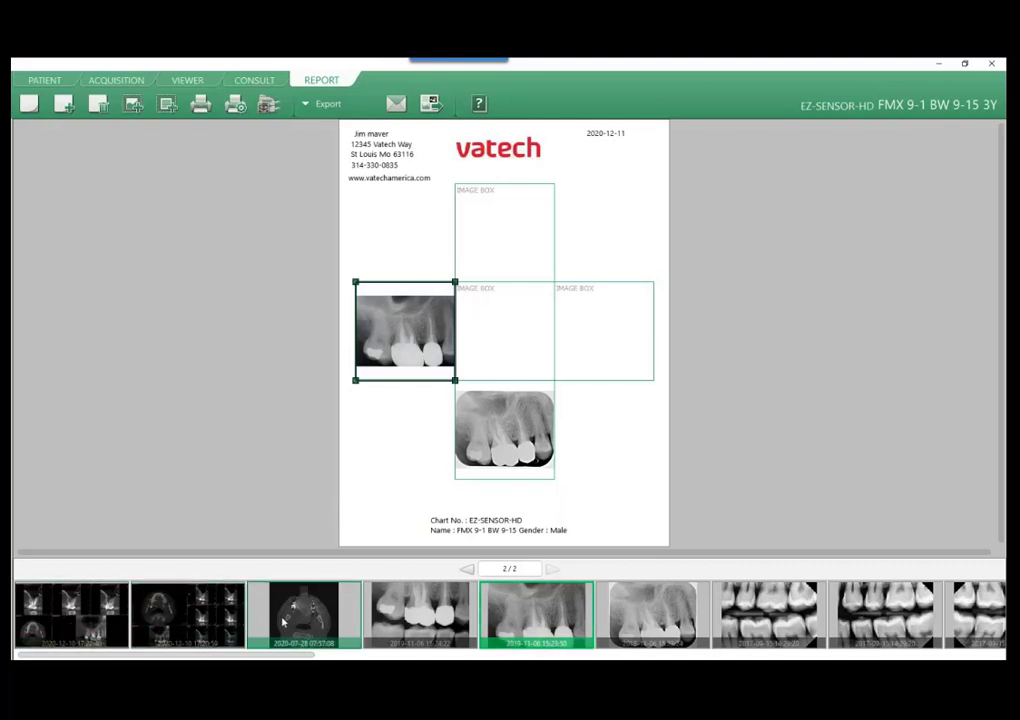
click(80, 620)
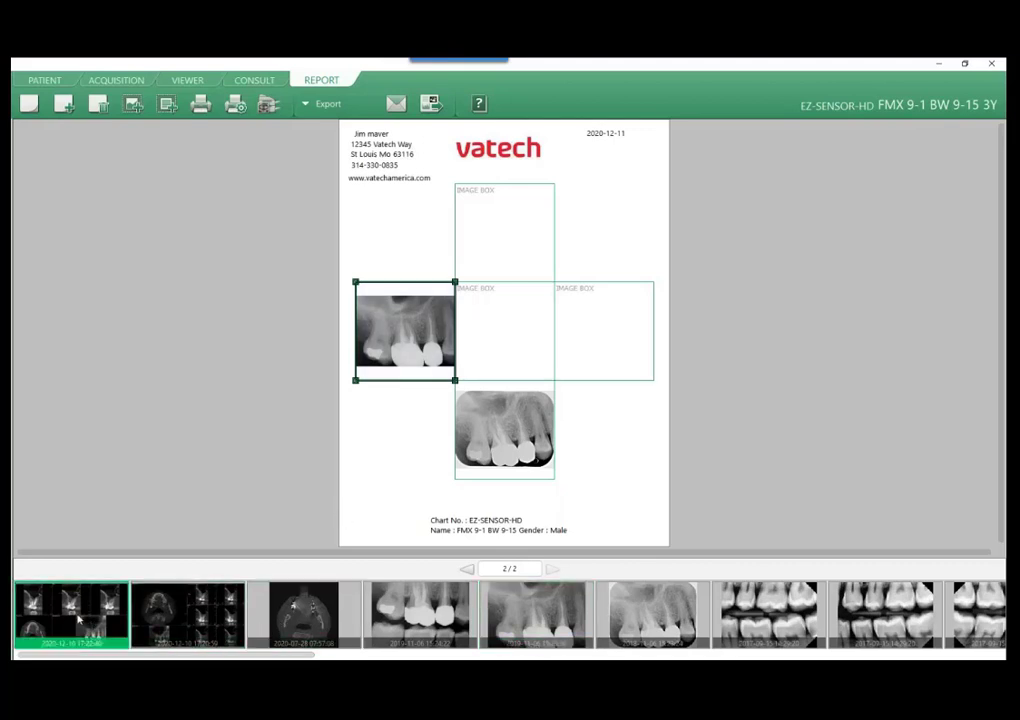
double_click(80, 620)
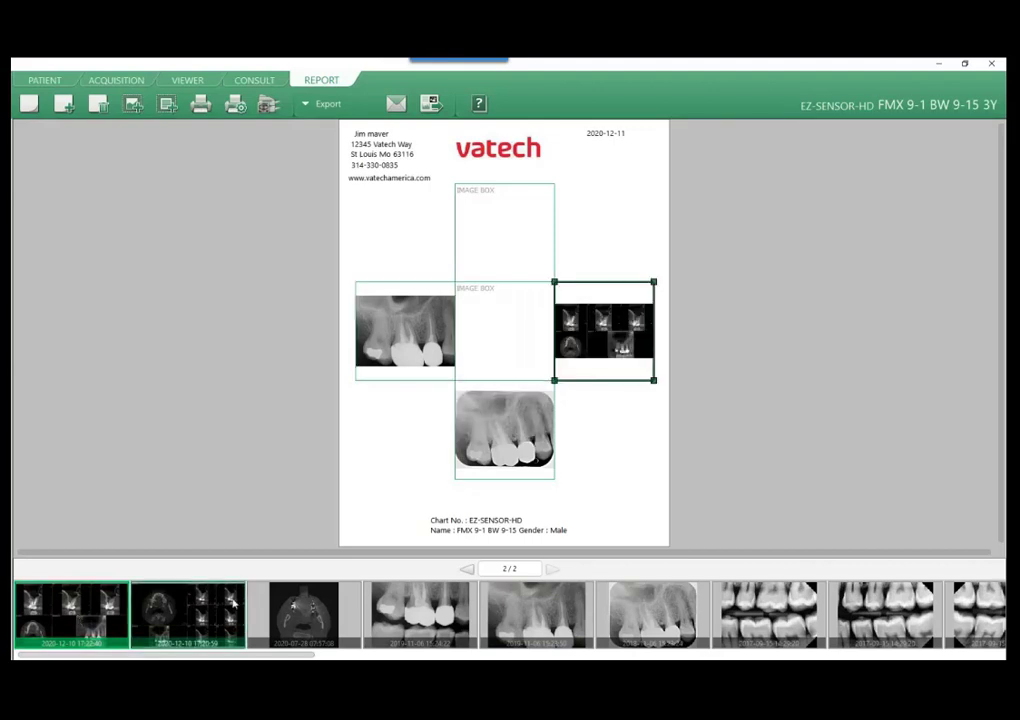
drag(235, 600, 505, 235)
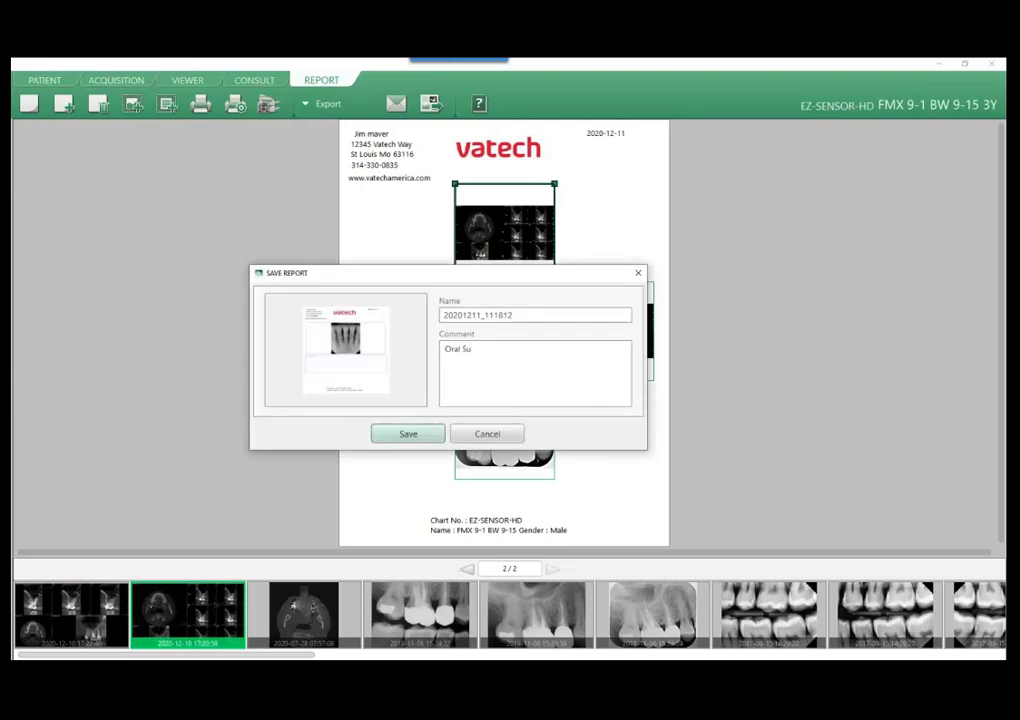
click(408, 434)
click(437, 403)
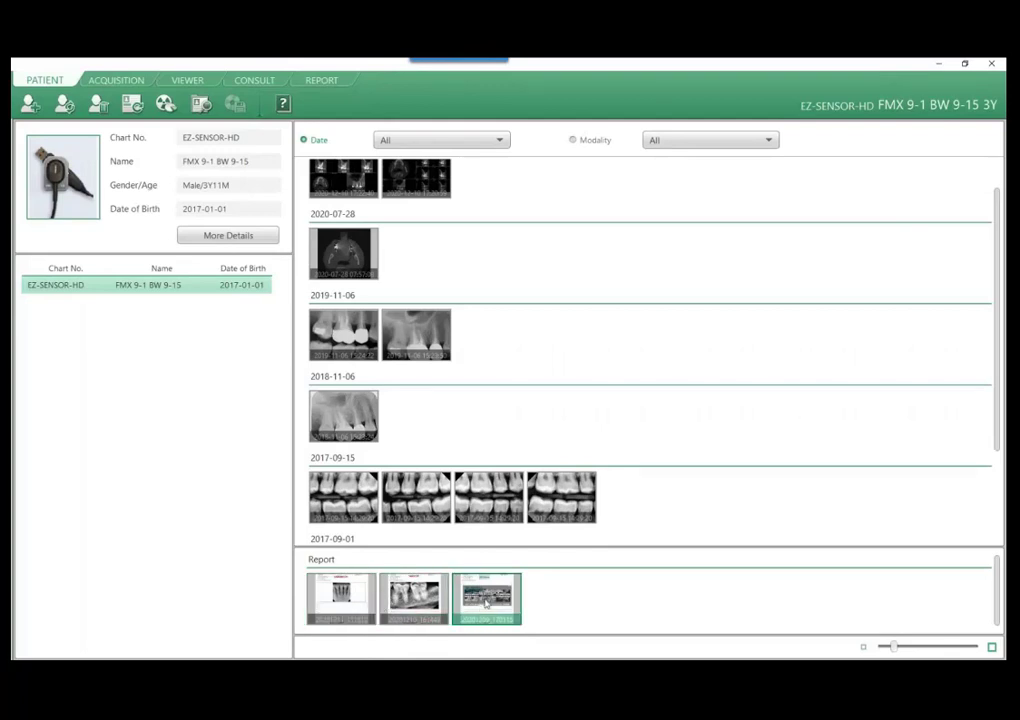
View the patient's saved reports from 2020-12-09 and 2020-12-10, and return to the patient record.
double_click(487, 601)
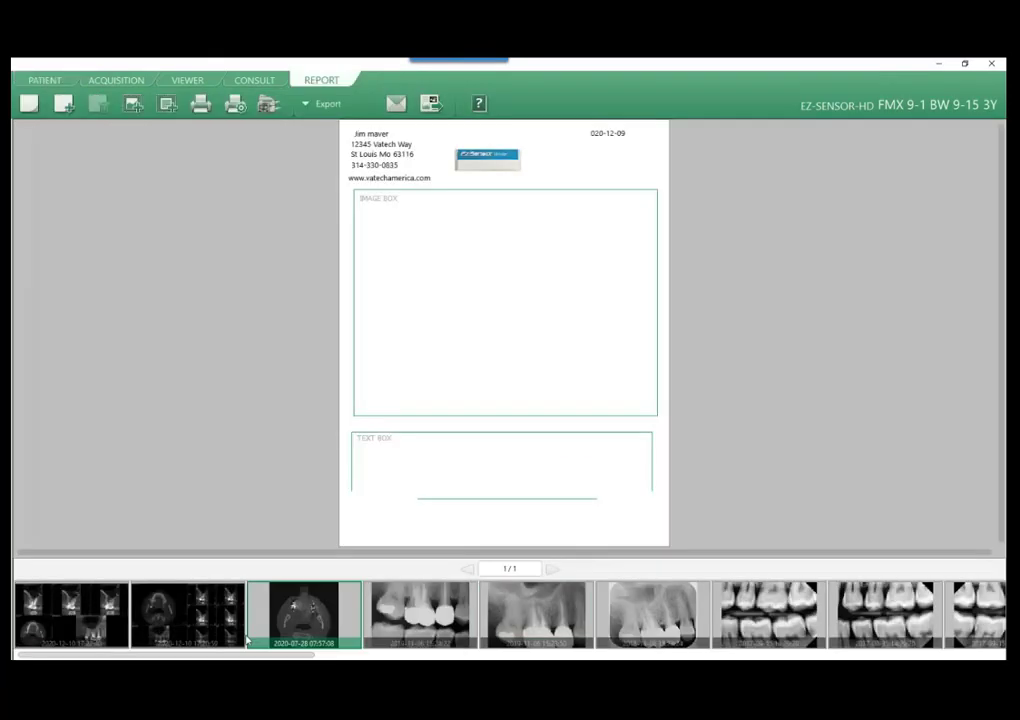
click(43, 82)
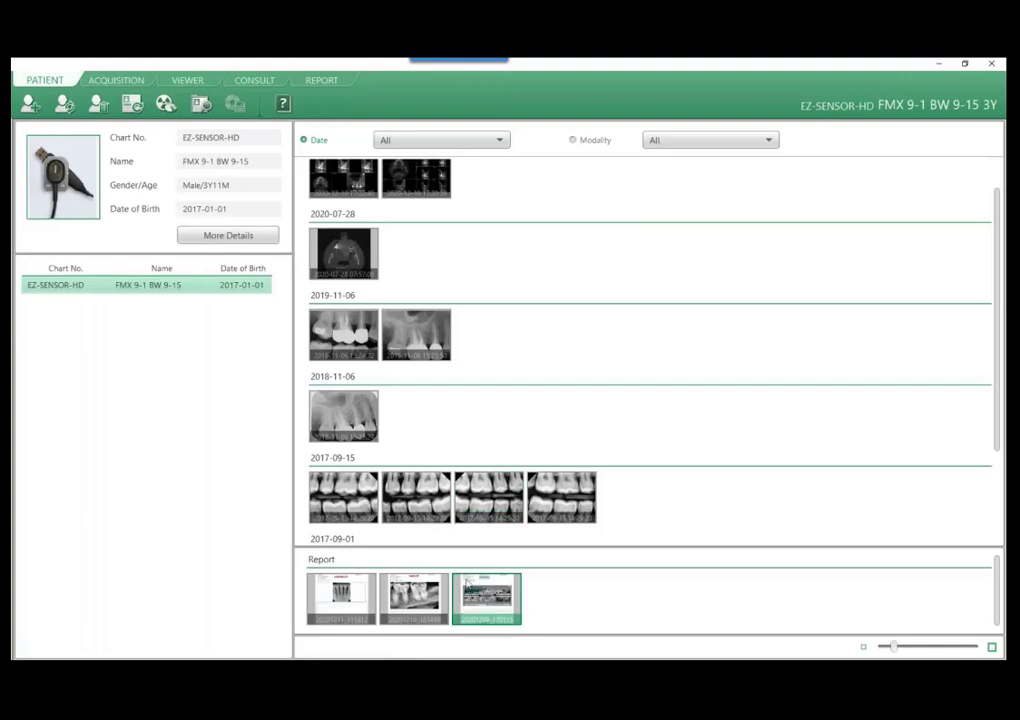
double_click(431, 604)
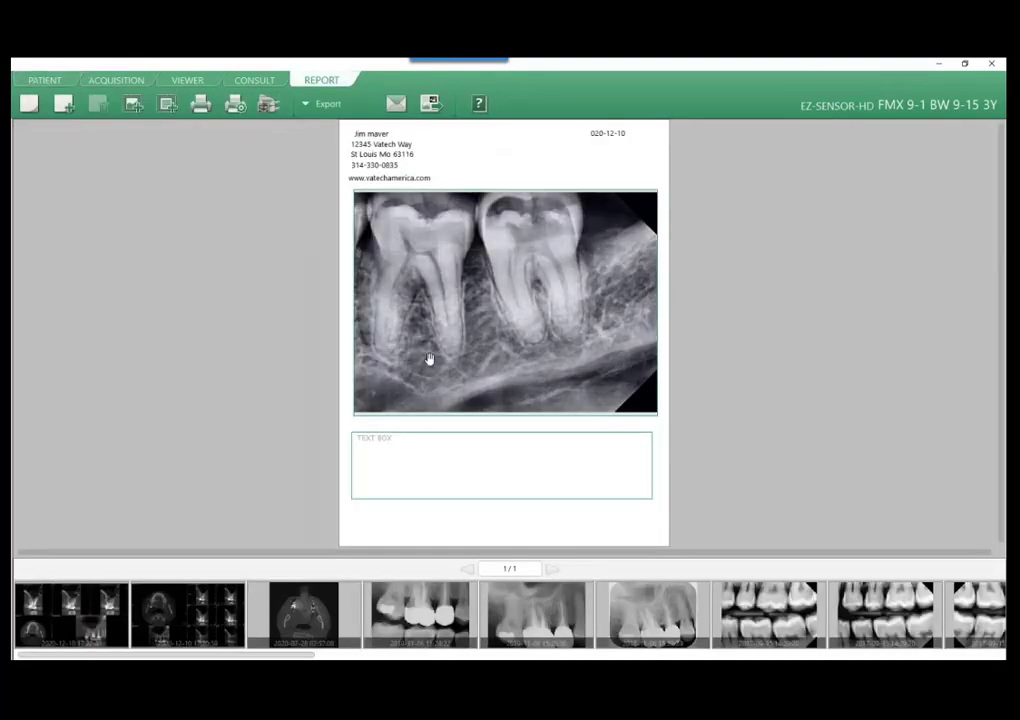
click(43, 80)
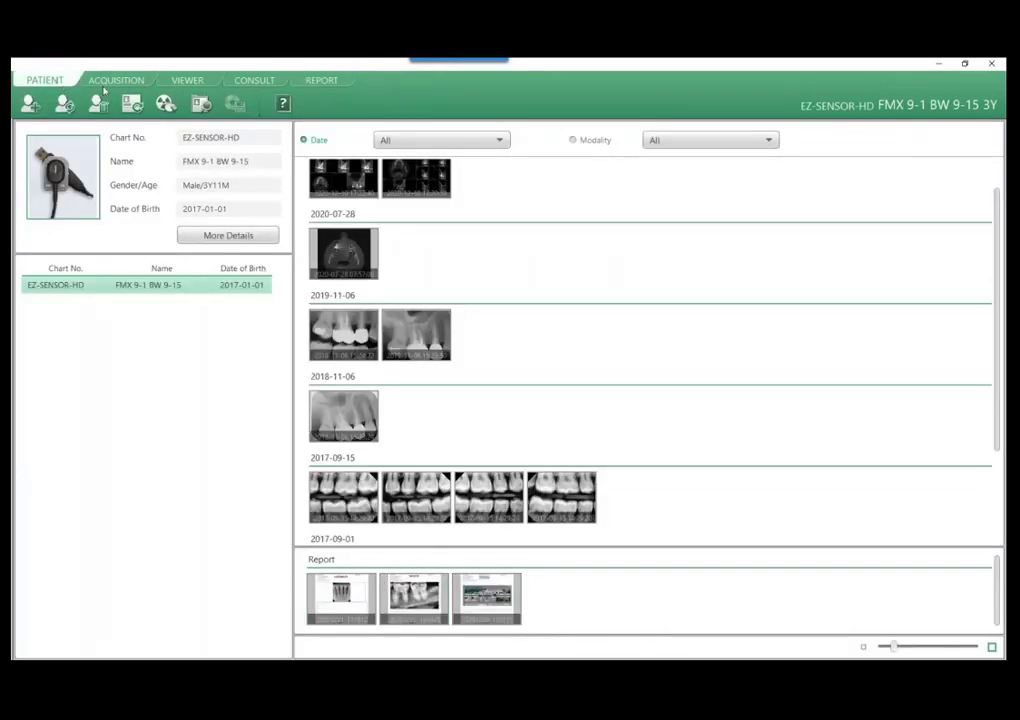
Browse the saved reports and their comments in the report-opening dialog, and cancel without opening one.
click(337, 84)
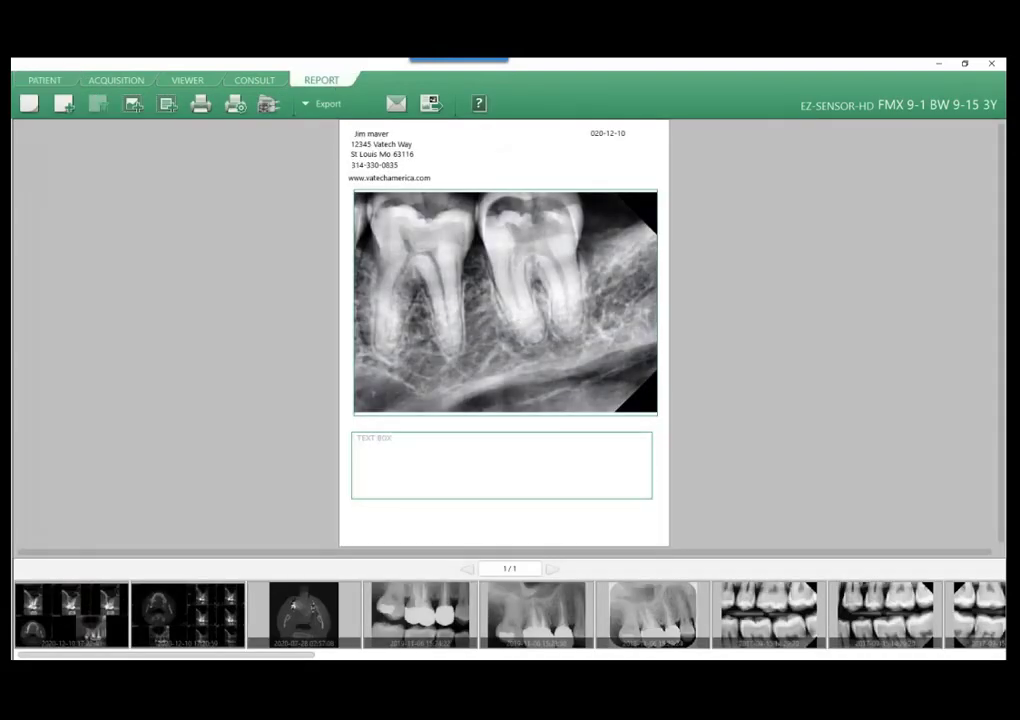
scroll(347, 284, down, 1)
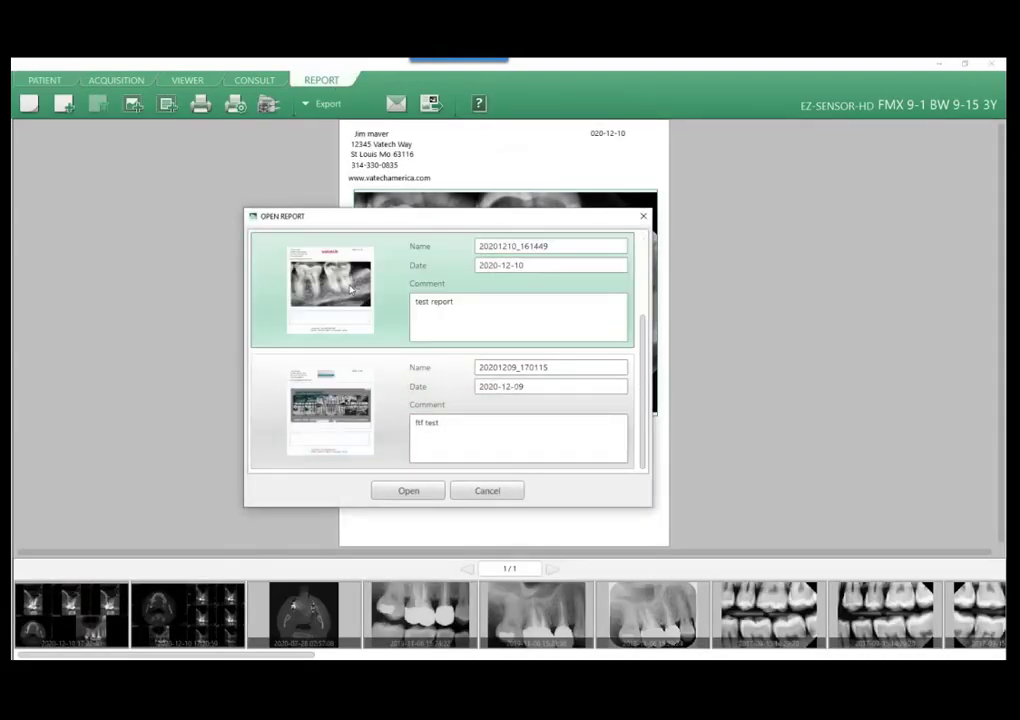
click(350, 390)
click(380, 412)
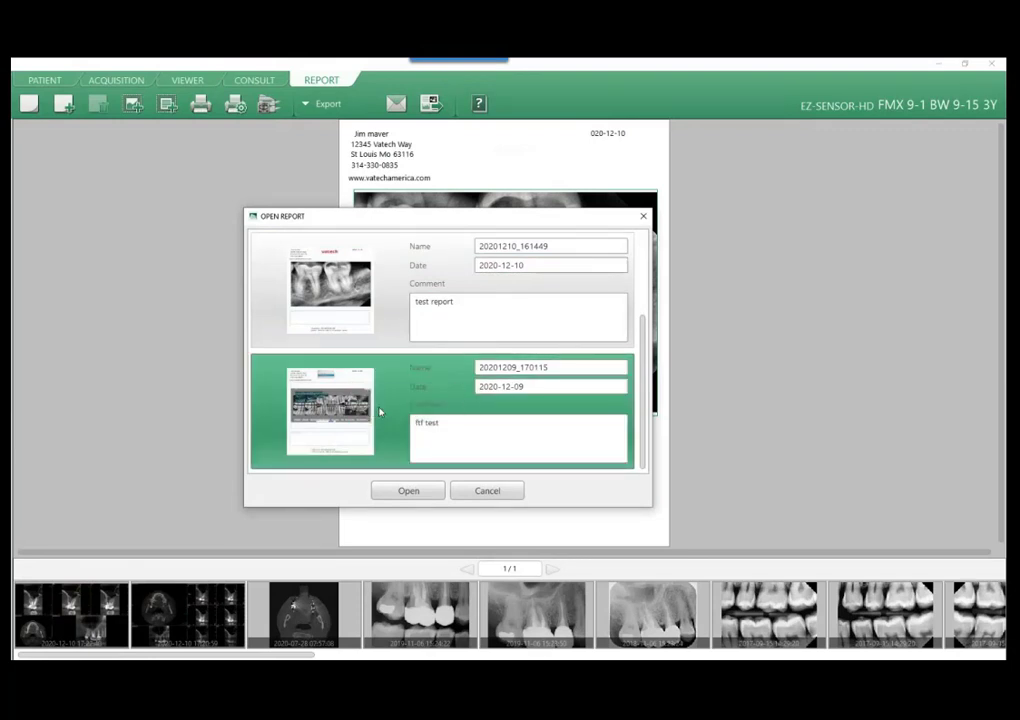
click(421, 400)
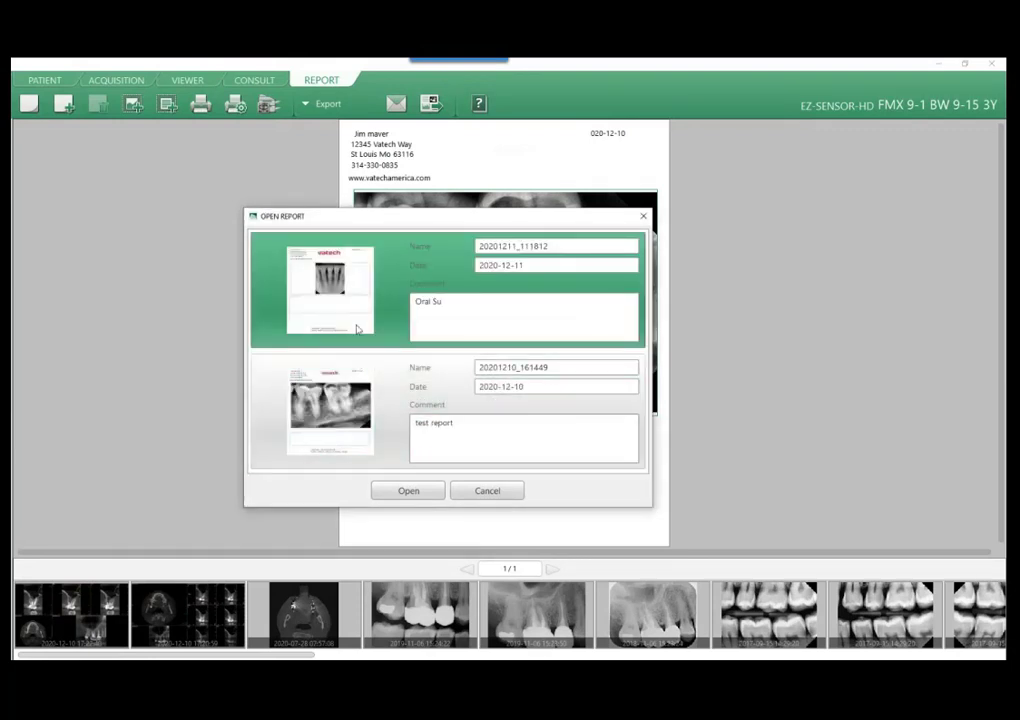
click(490, 492)
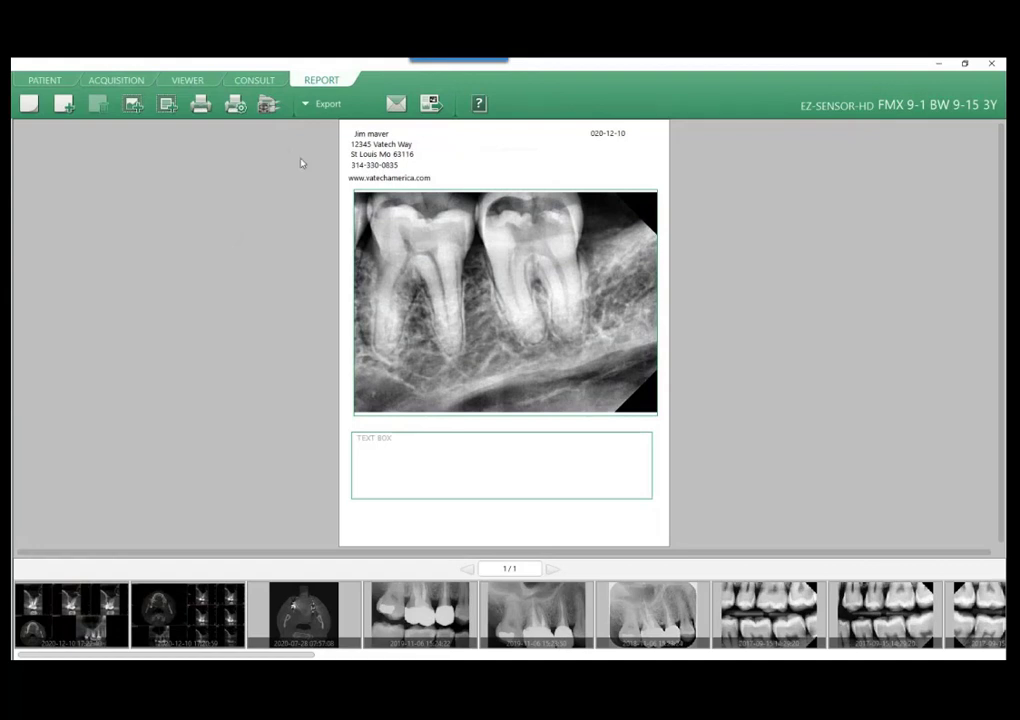
Change the report to the template with one image box above a text box, place the lower incisor X-ray in it, and select the text box.
click(316, 106)
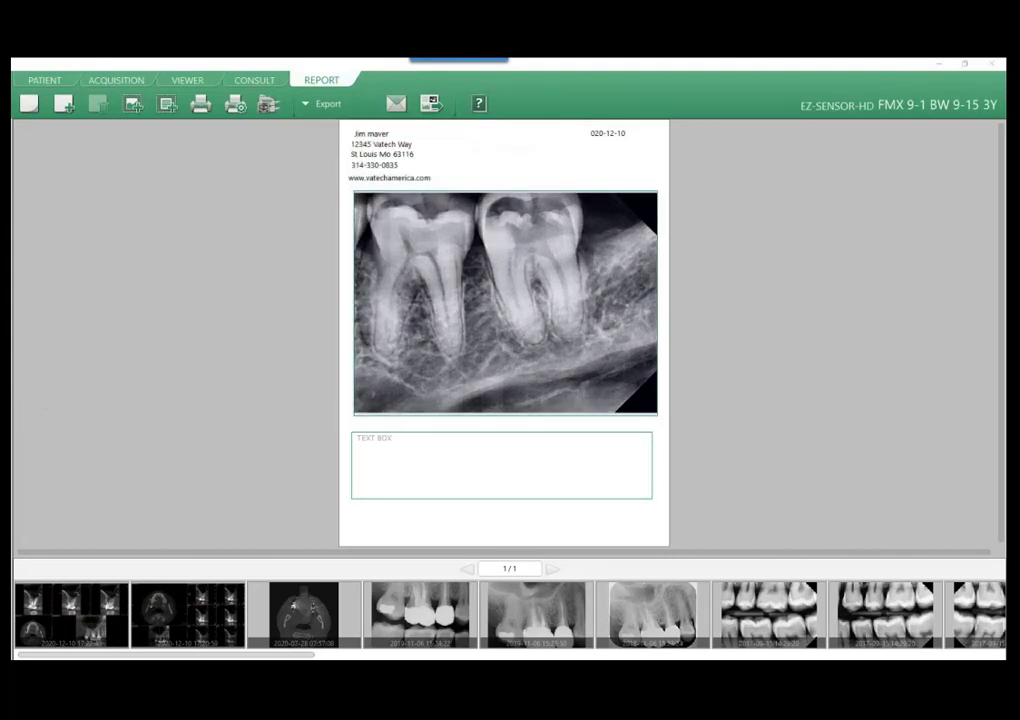
click(282, 249)
click(587, 539)
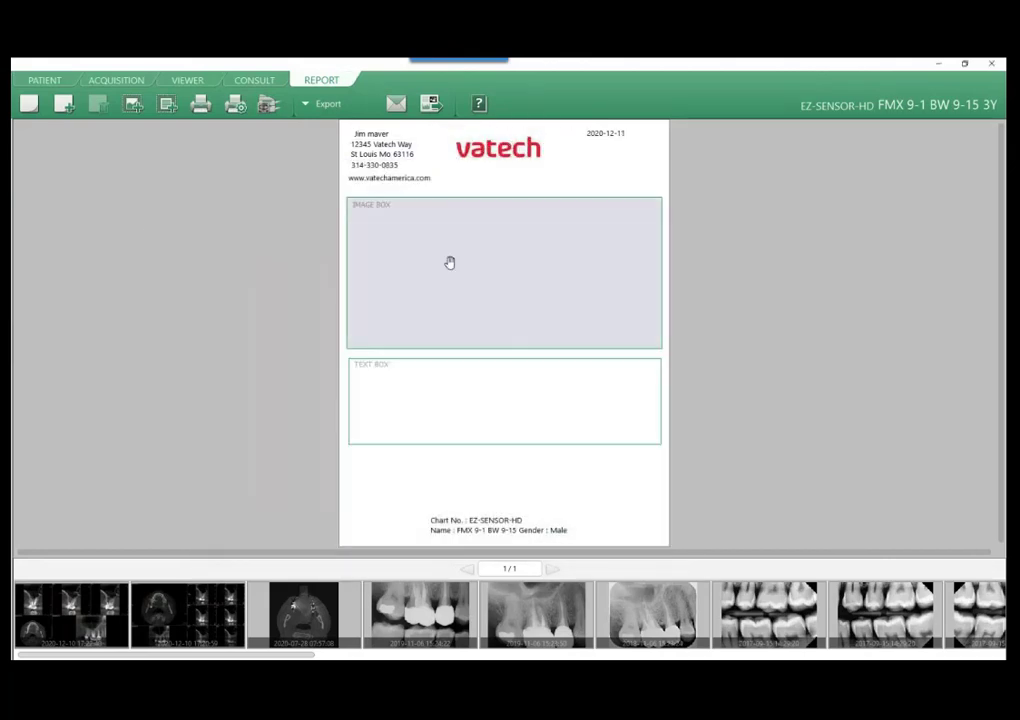
scroll(657, 617, down, 3)
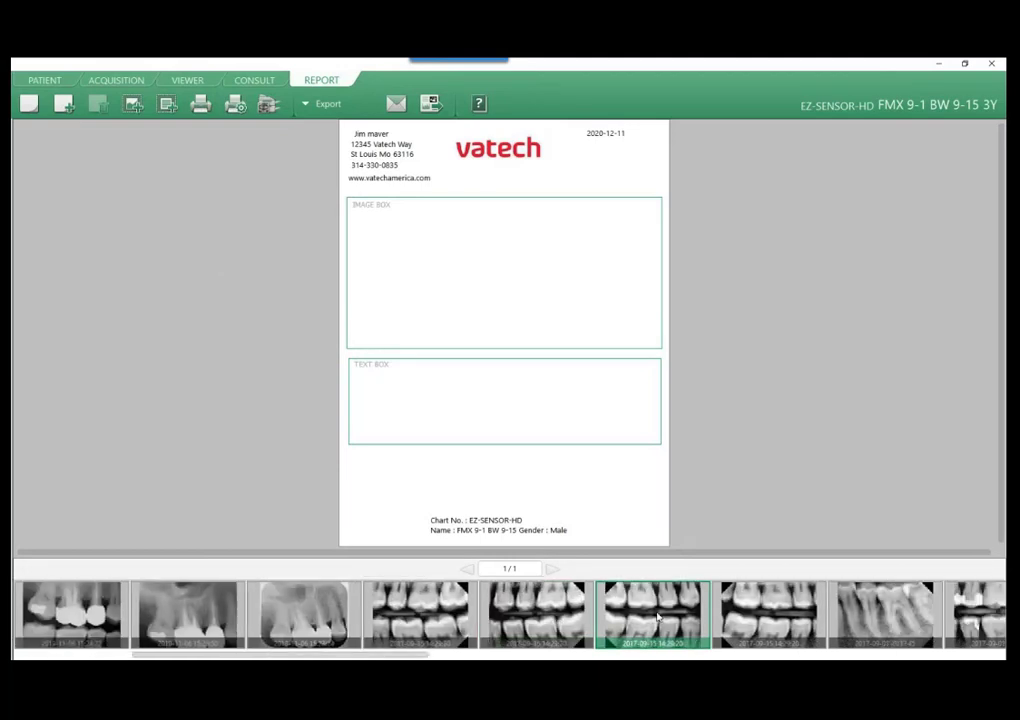
scroll(657, 617, down, 8)
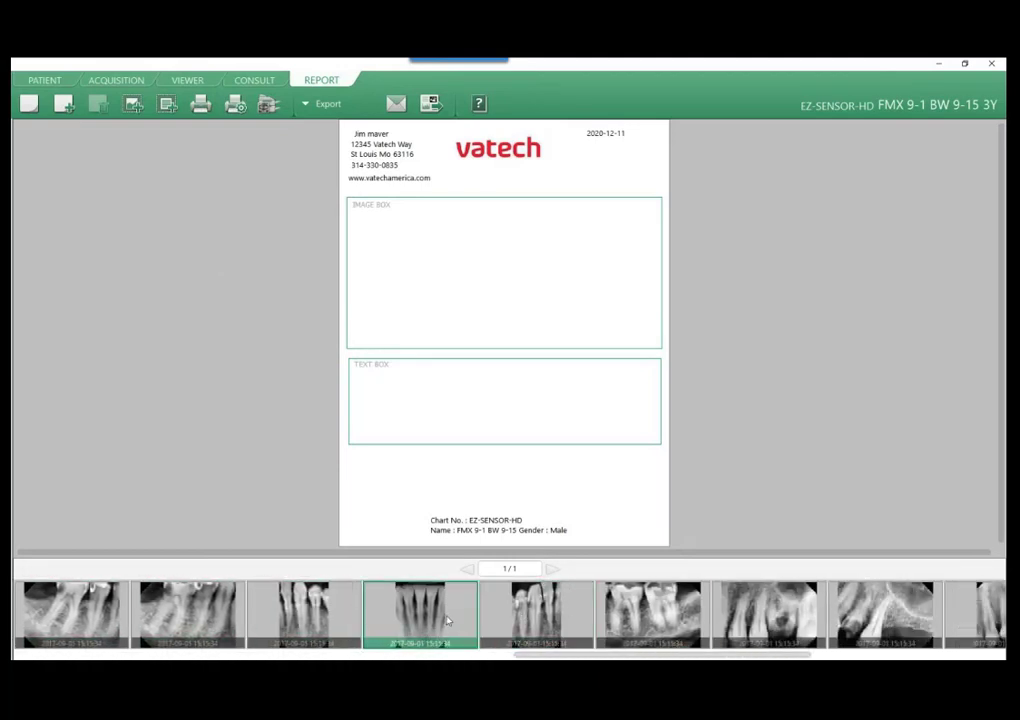
drag(448, 621, 505, 300)
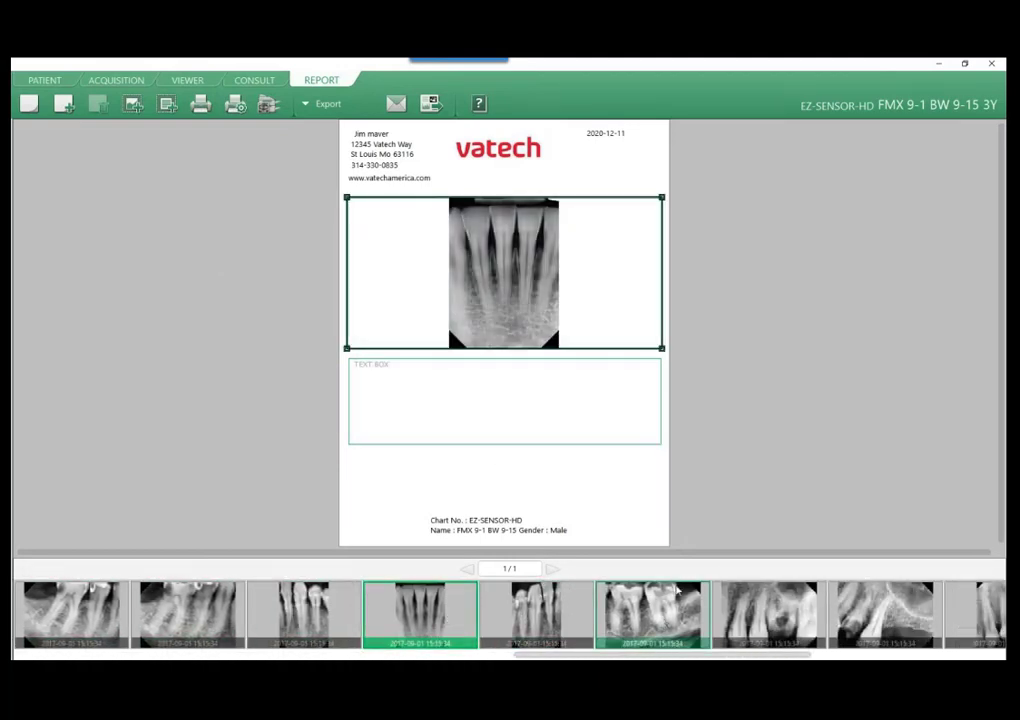
click(485, 414)
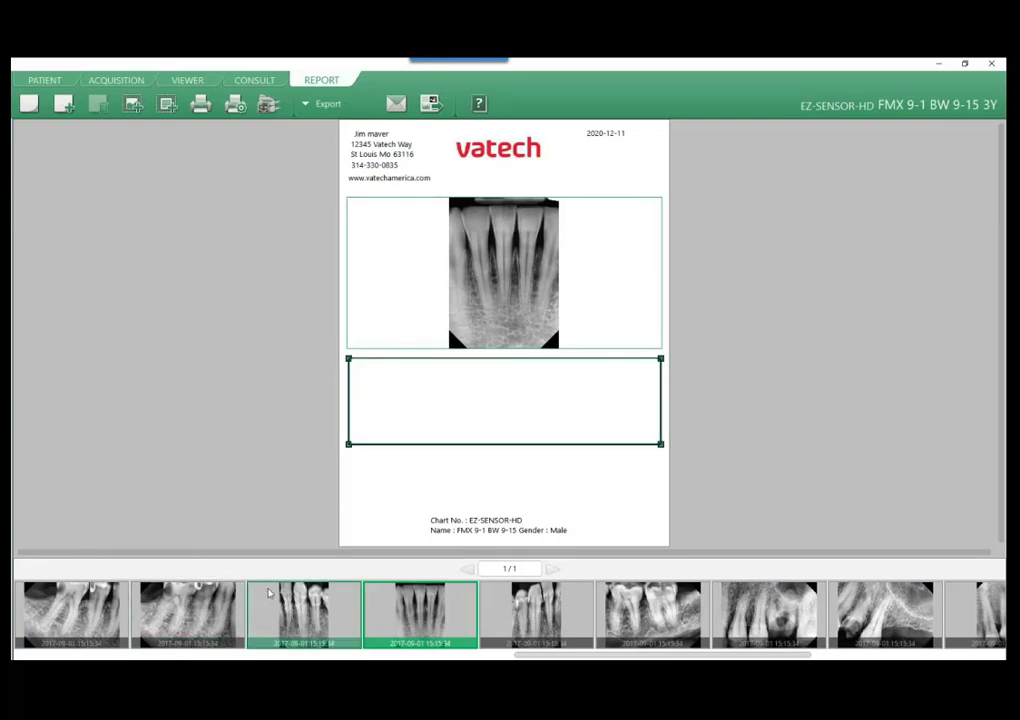
Switch to the Chrome window showing the Fast Track Friday presentation.
click(205, 656)
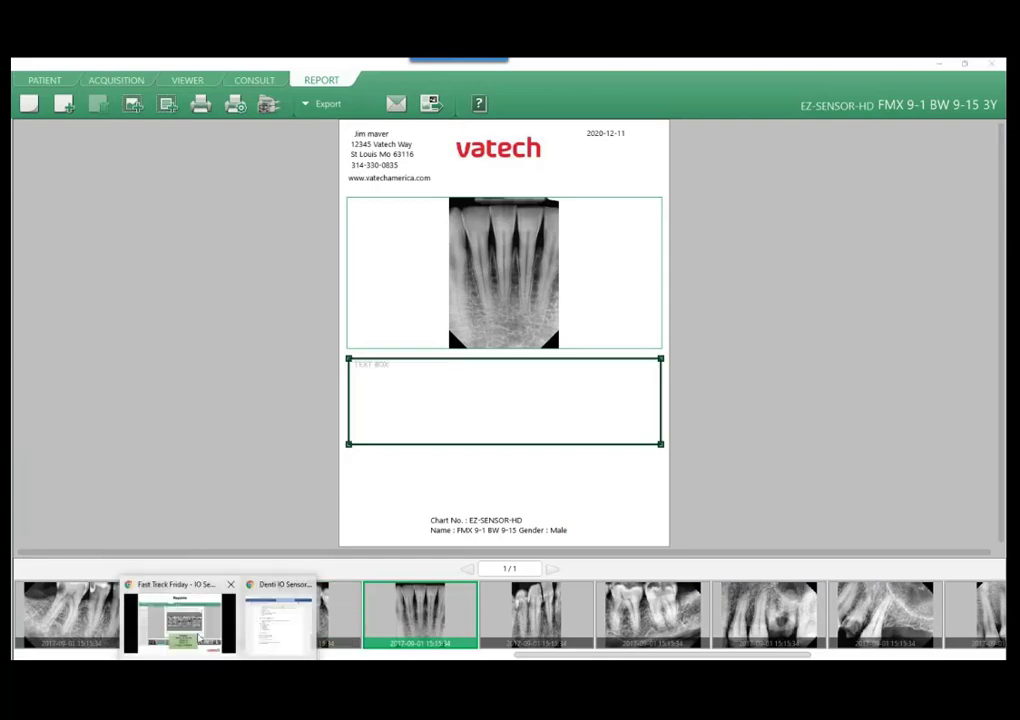
click(200, 637)
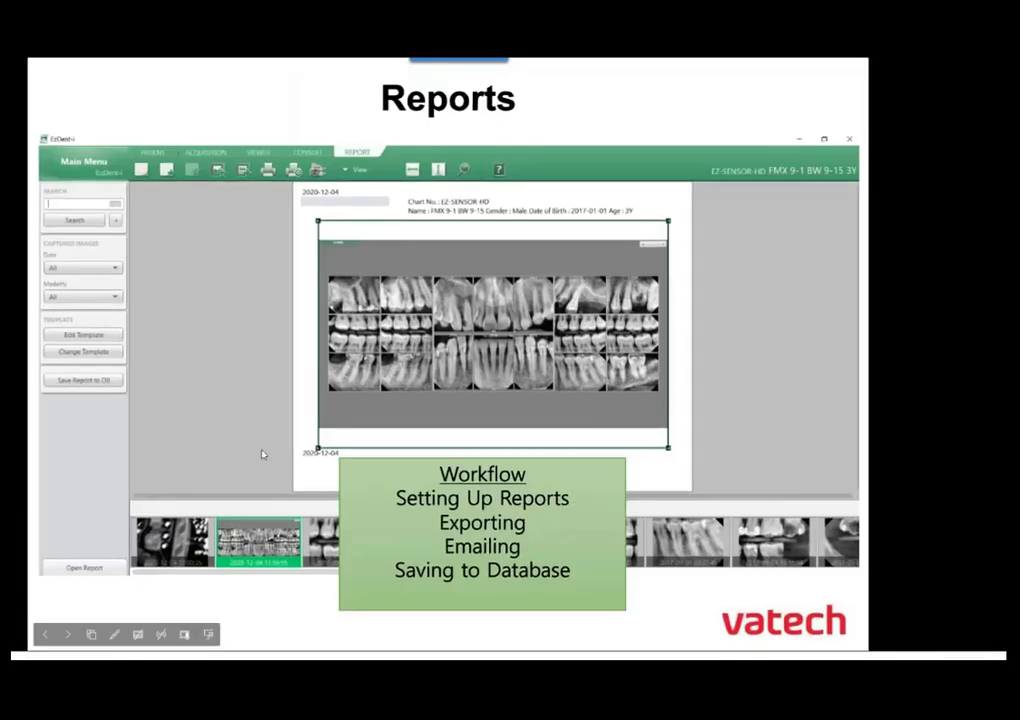